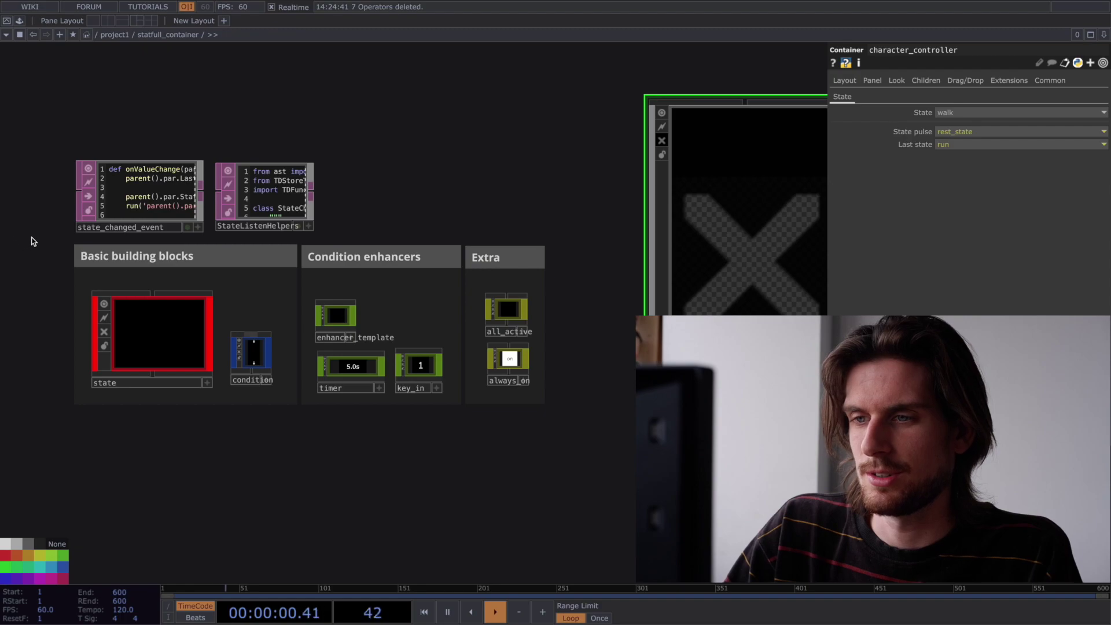
Switch the character_controller container's State parameter to run, and then to dash
{"action": "left_click_drag", "start_coordinate": [16, 234], "coordinate": [607, 458]}
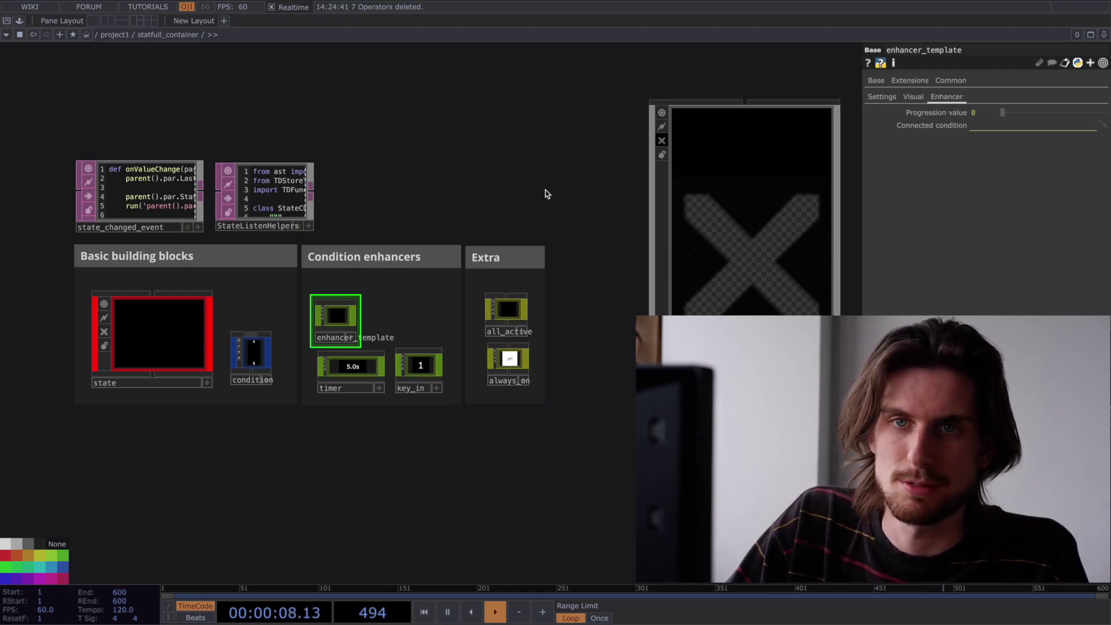
{"action": "left_click_drag", "start_coordinate": [545, 194], "coordinate": [404, 211]}
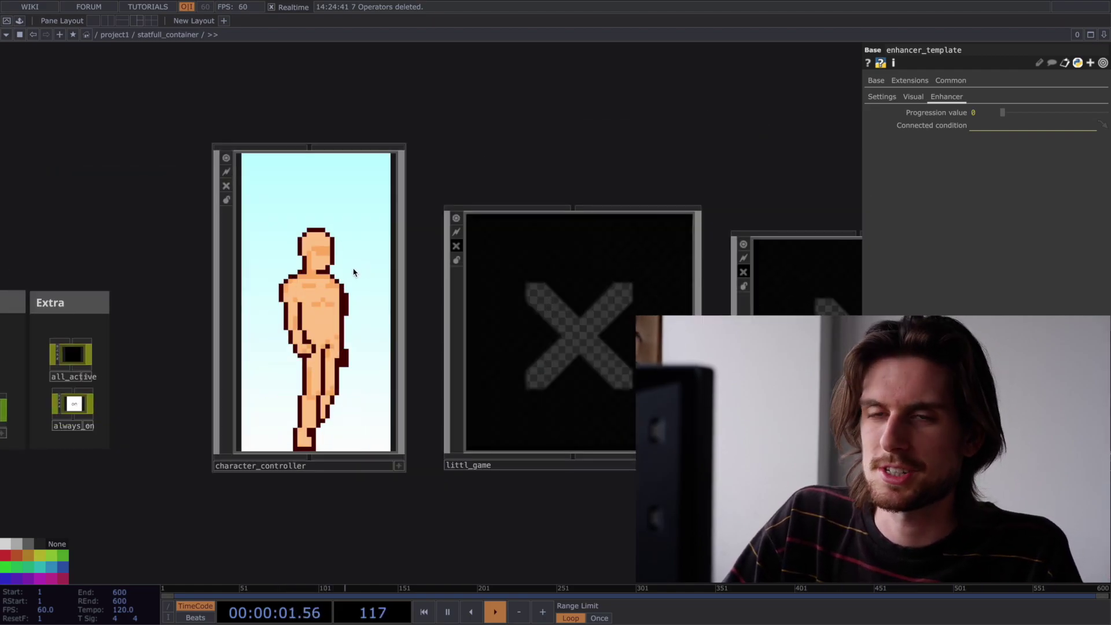
{"action": "left_click", "coordinate": [343, 279]}
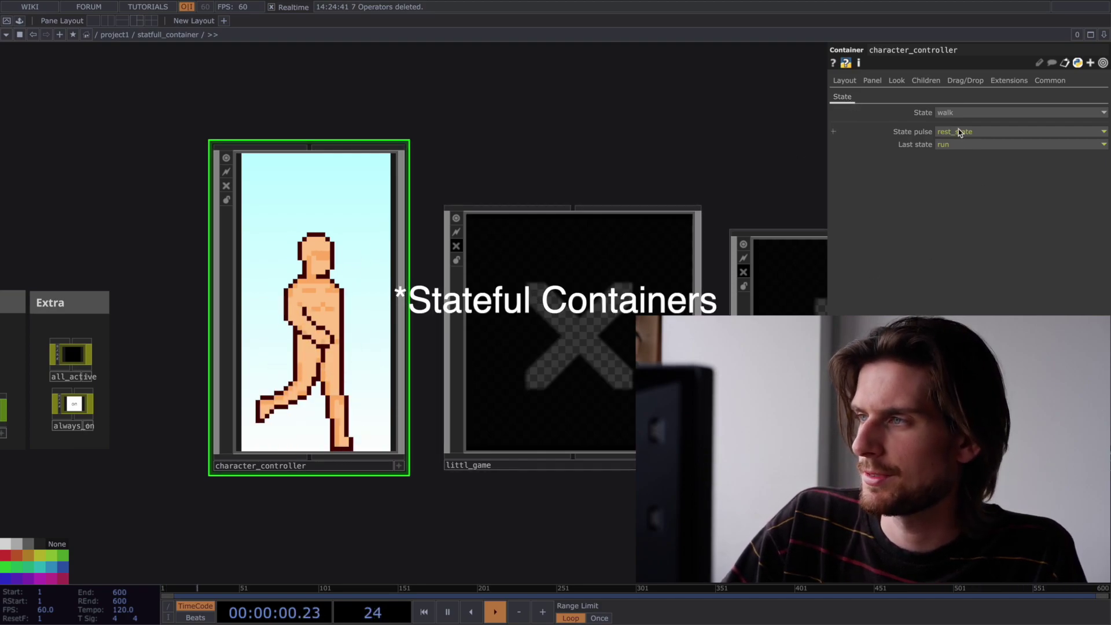
{"action": "left_click", "coordinate": [948, 113]}
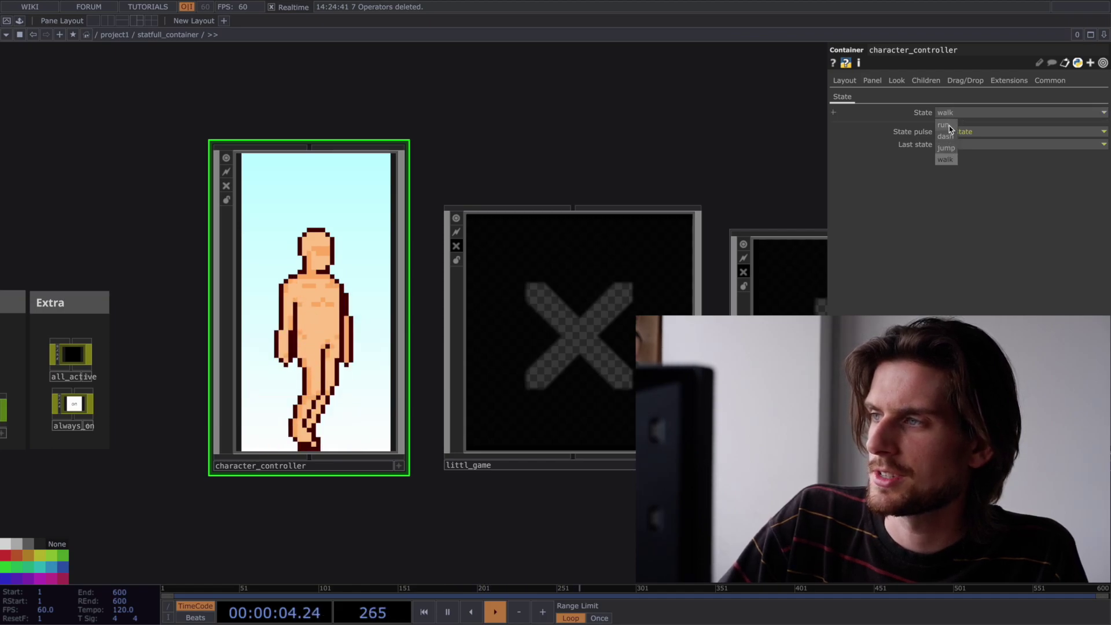
{"action": "left_click", "coordinate": [949, 127]}
{"action": "left_click", "coordinate": [945, 114]}
{"action": "left_click", "coordinate": [942, 136]}
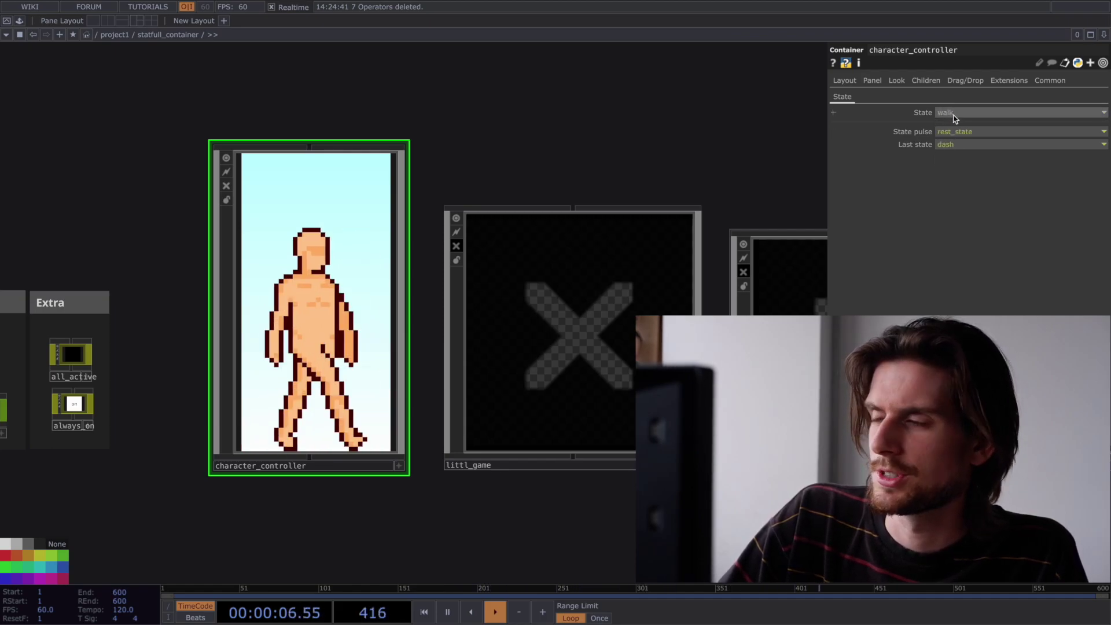
Enter the character_controller network and inspect the jump-pressed condition and its run_key1 input
{"action": "key", "text": "i"}
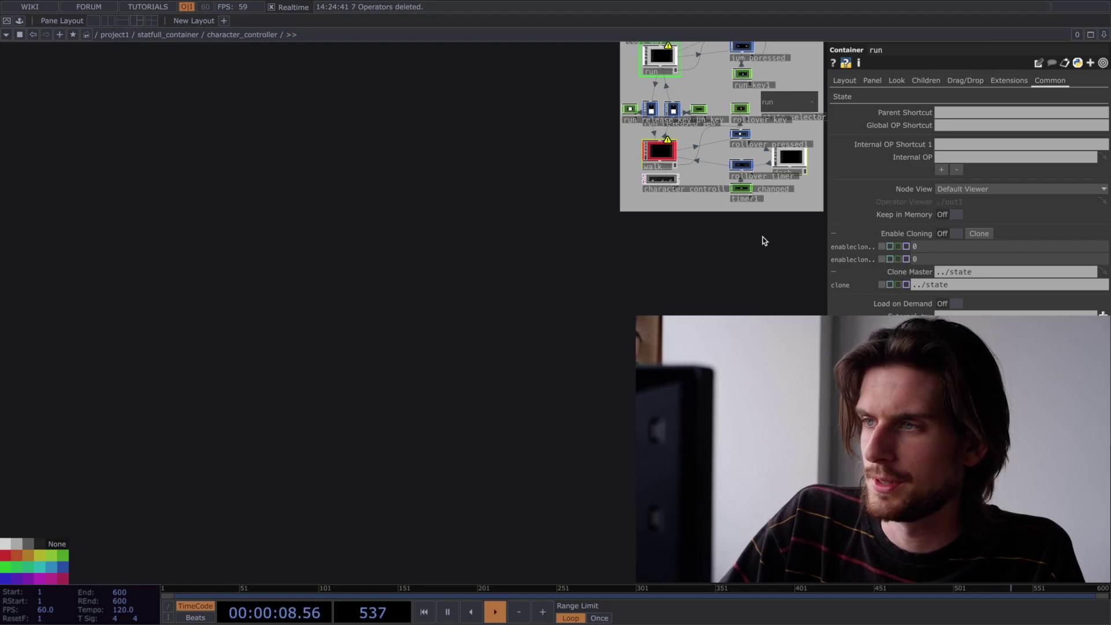
{"action": "left_click_drag", "start_coordinate": [764, 235], "coordinate": [380, 478]}
{"action": "scroll", "coordinate": [552, 325], "scroll_direction": "up", "scroll_amount": 5}
{"action": "left_click_drag", "start_coordinate": [434, 407], "coordinate": [620, 355]}
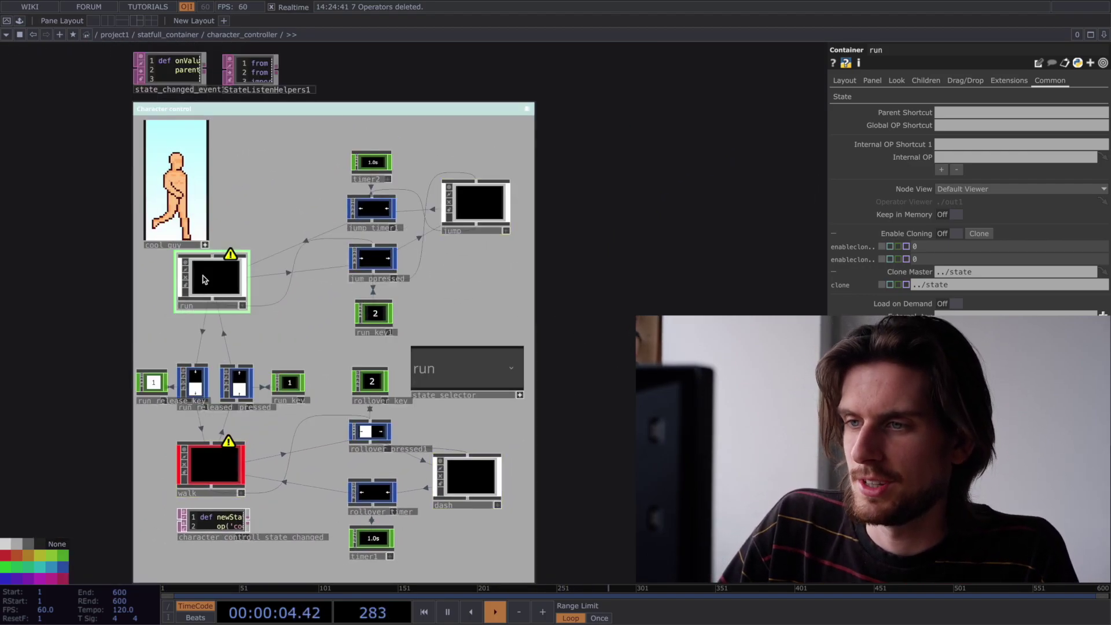
{"action": "left_click", "coordinate": [378, 265]}
{"action": "left_click", "coordinate": [375, 318]}
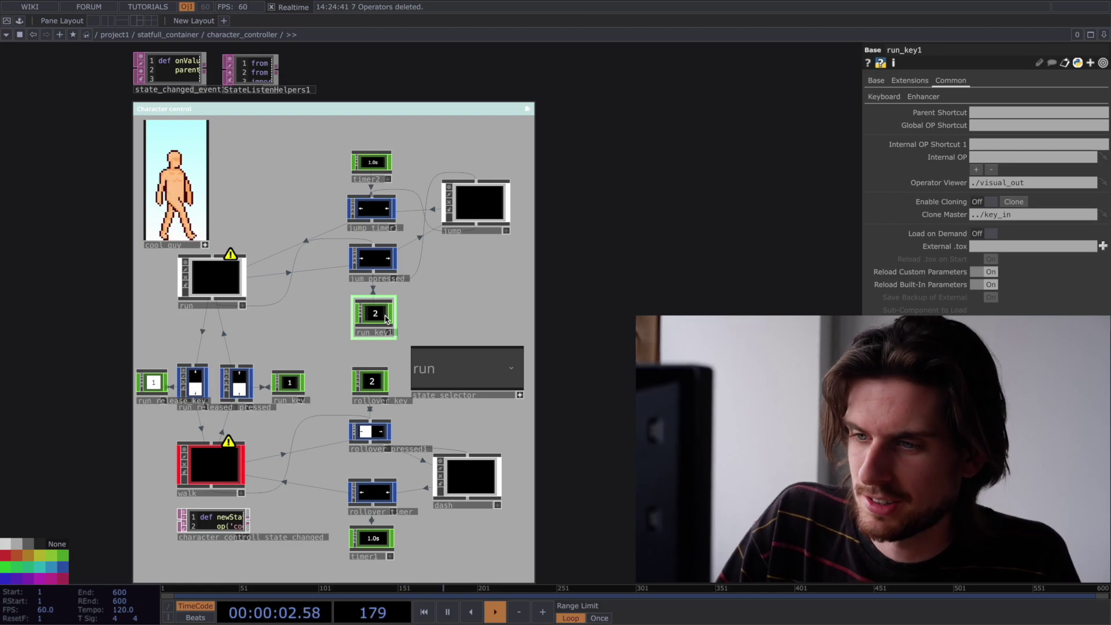
{"action": "left_click_drag", "start_coordinate": [620, 325], "coordinate": [614, 326]}
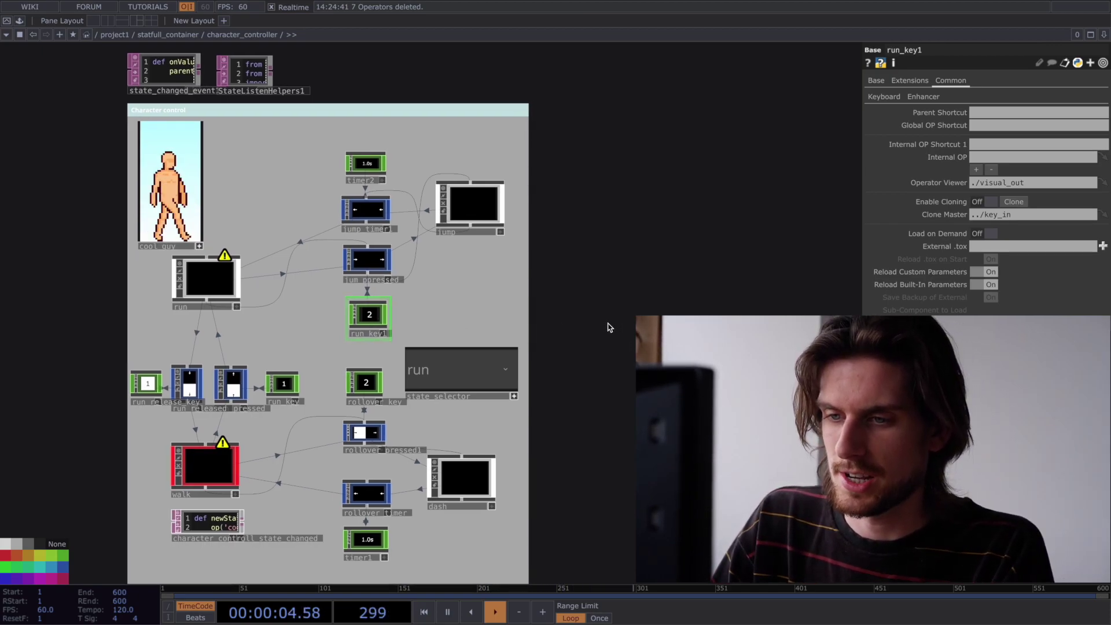
Inspect the run_key input and the walk state, and trigger the walk-to-run transition
{"action": "left_click", "coordinate": [284, 384]}
{"action": "left_click", "coordinate": [217, 470]}
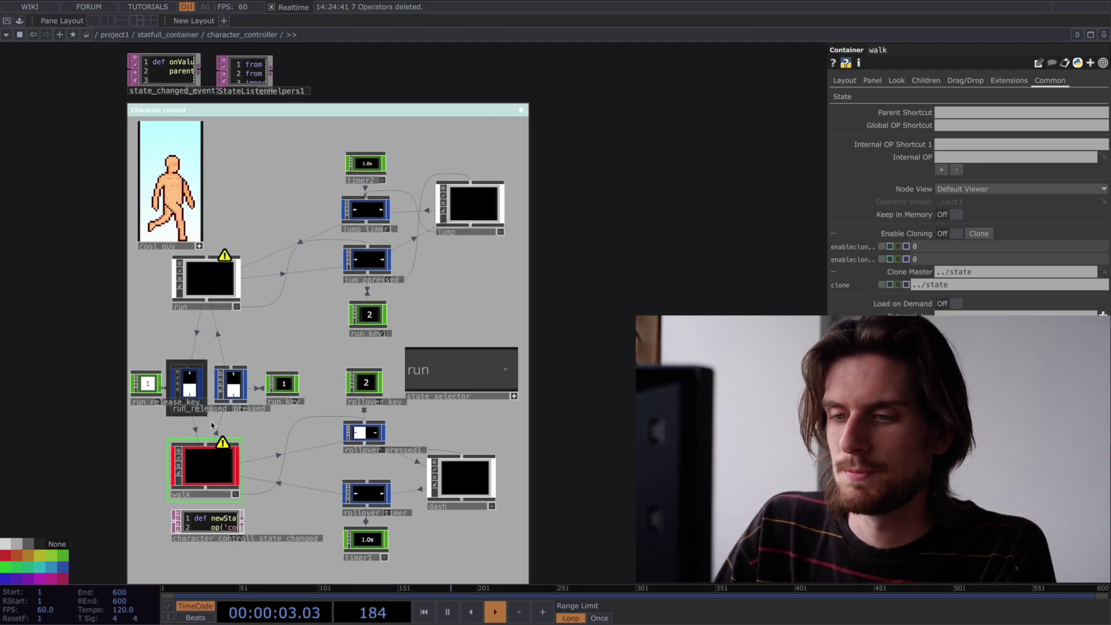
{"action": "key", "text": "1"}
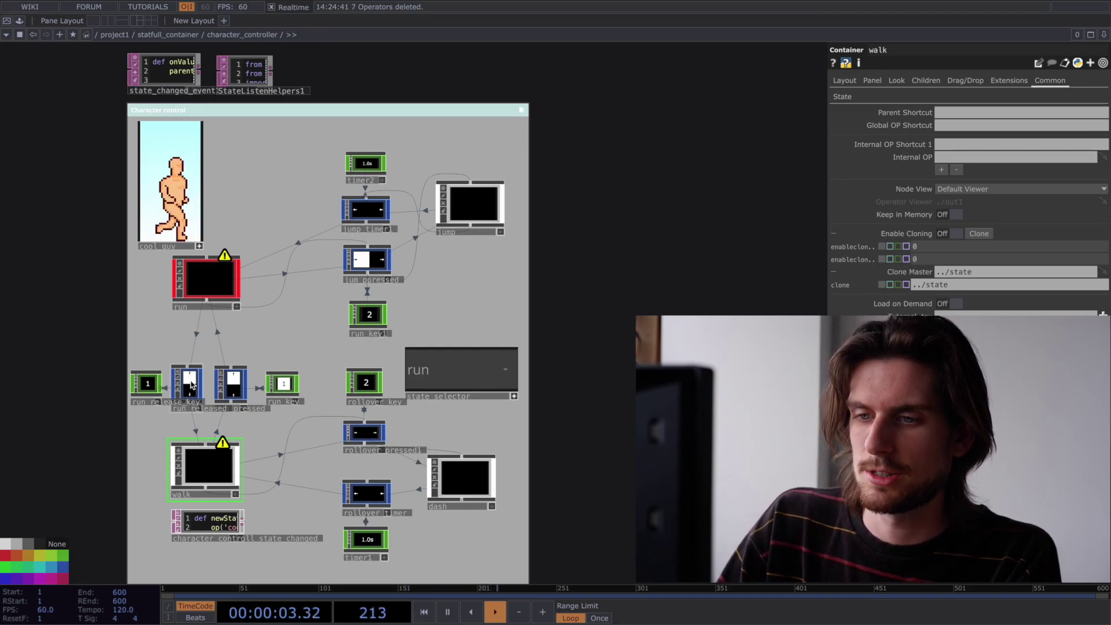
Rename the dash state container to rollover
{"action": "key", "text": "r"}
{"action": "key", "text": "r"}
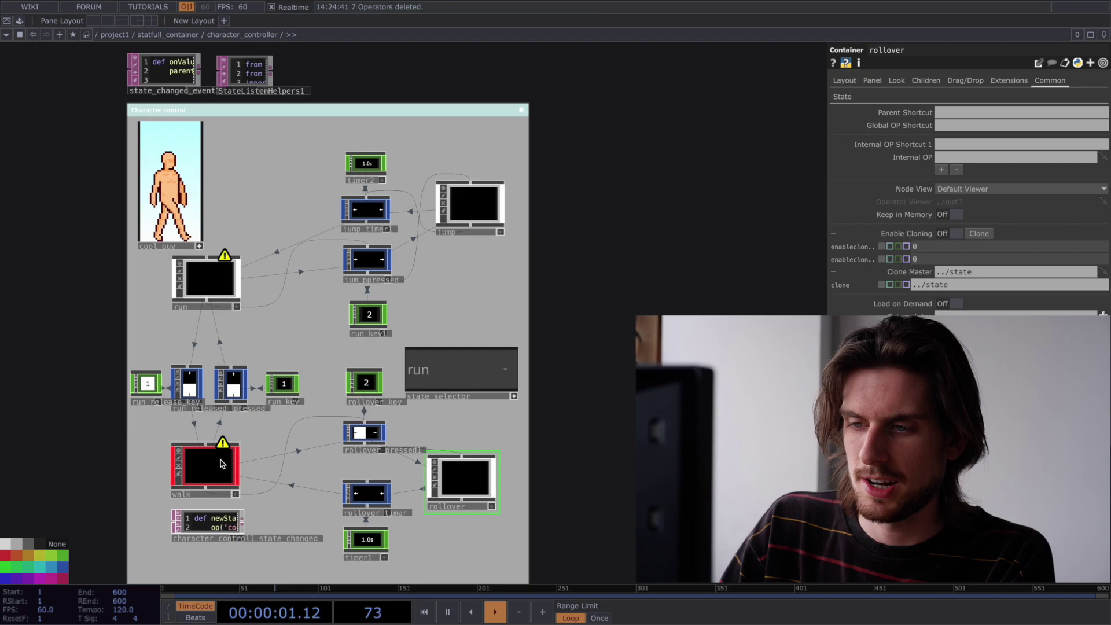
Test the run and rollover transitions repeatedly through key inputs 1 and 2, and inspect the rollover_timer condition
{"action": "key", "text": "2"}
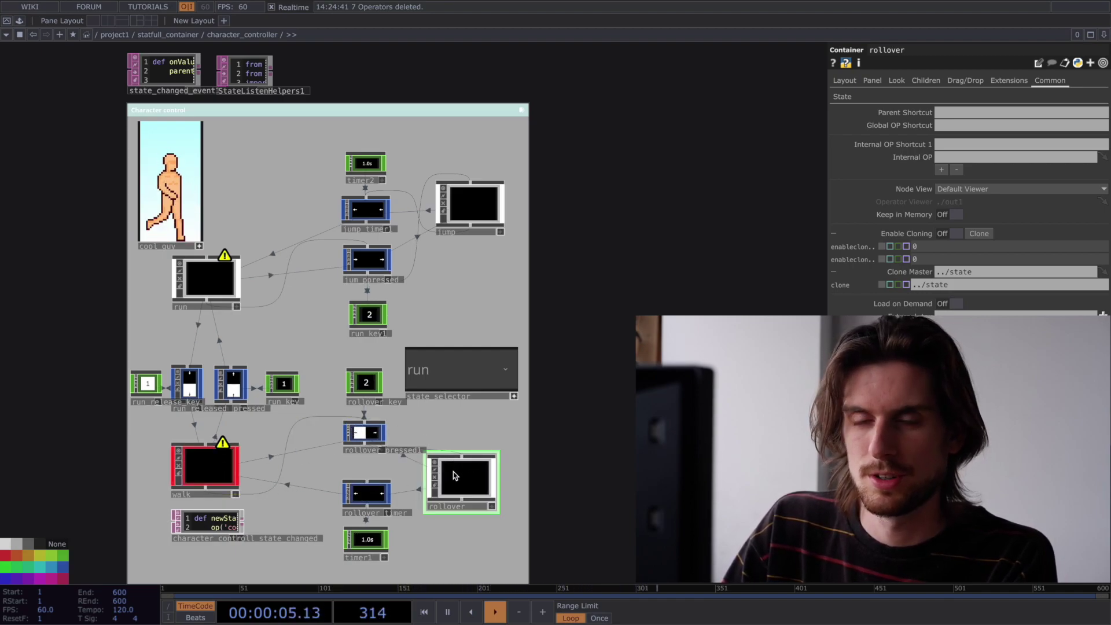
{"action": "left_click", "coordinate": [379, 496]}
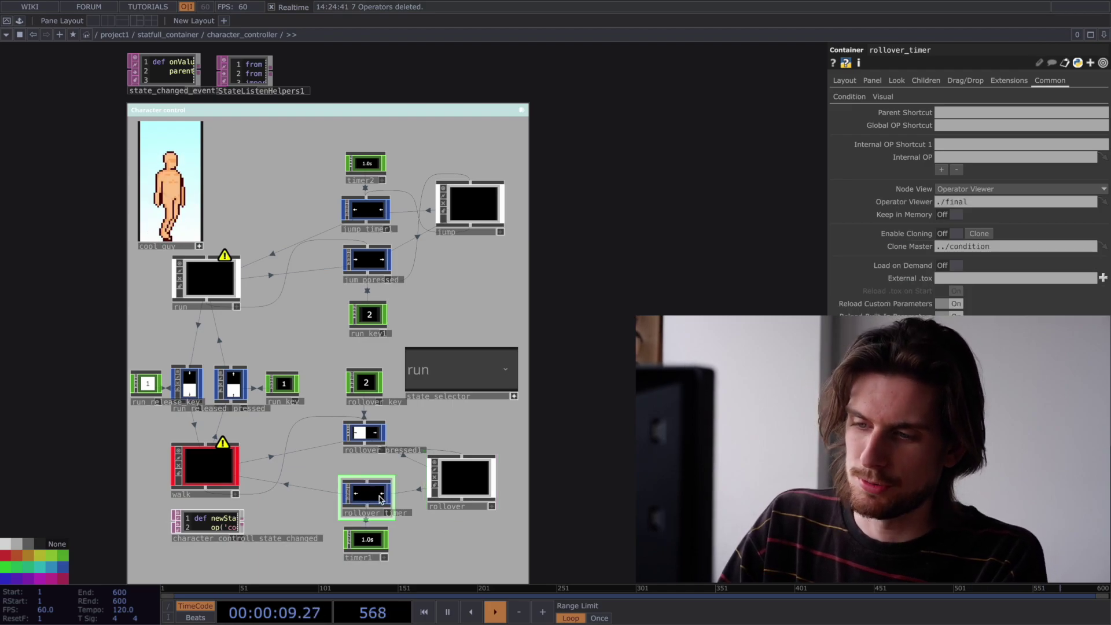
{"action": "key", "text": "e"}
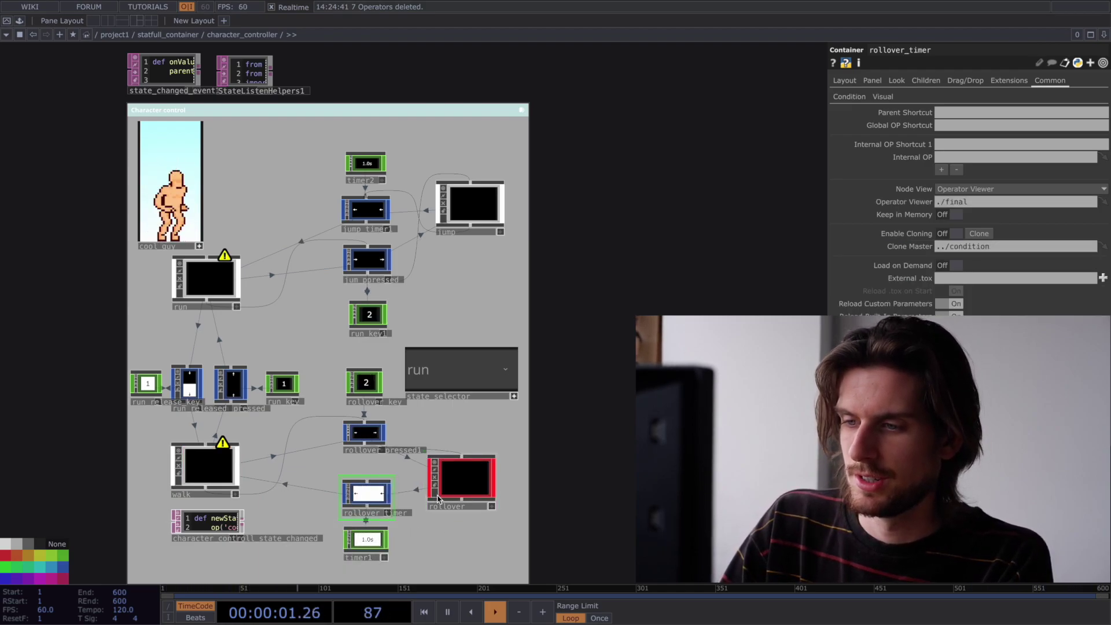
{"action": "key", "text": "e"}
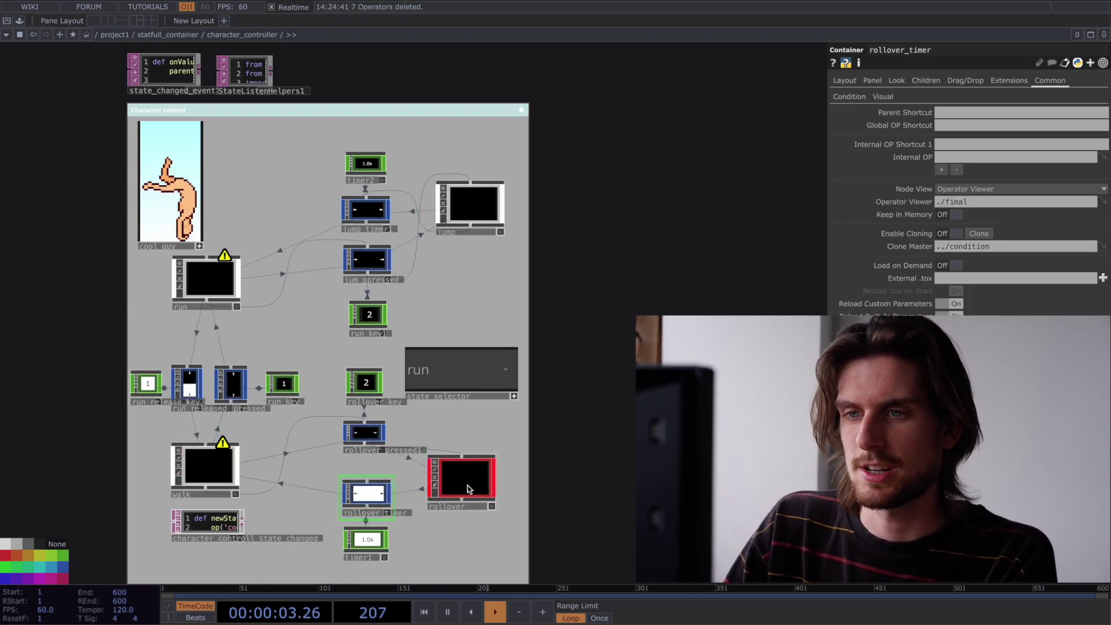
{"action": "key", "text": "1"}
{"action": "key", "text": "2"}
{"action": "key", "text": "2"}
{"action": "key", "text": "1"}
{"action": "key", "text": "1"}
{"action": "key", "text": "2"}
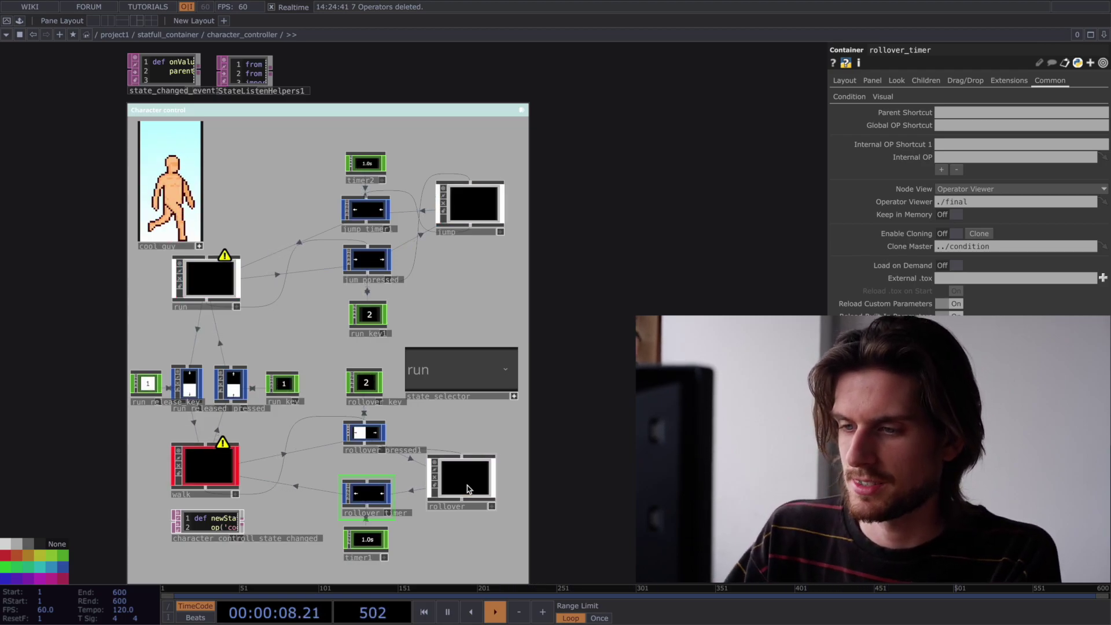
{"action": "left_click", "coordinate": [379, 493]}
{"action": "key", "text": "2"}
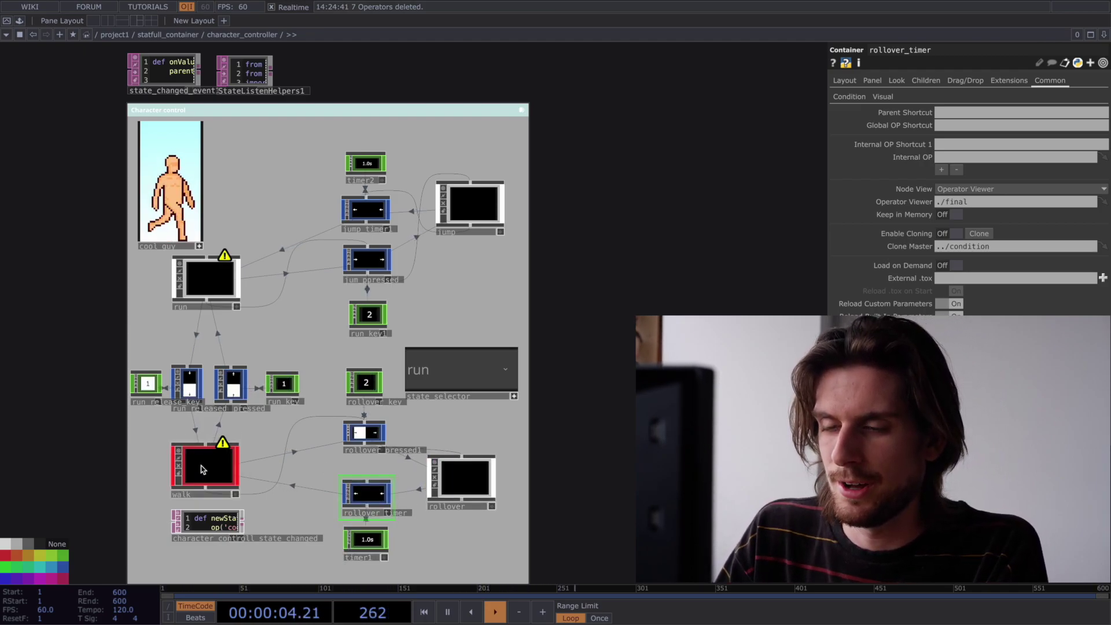
{"action": "key", "text": "1"}
{"action": "key", "text": "2"}
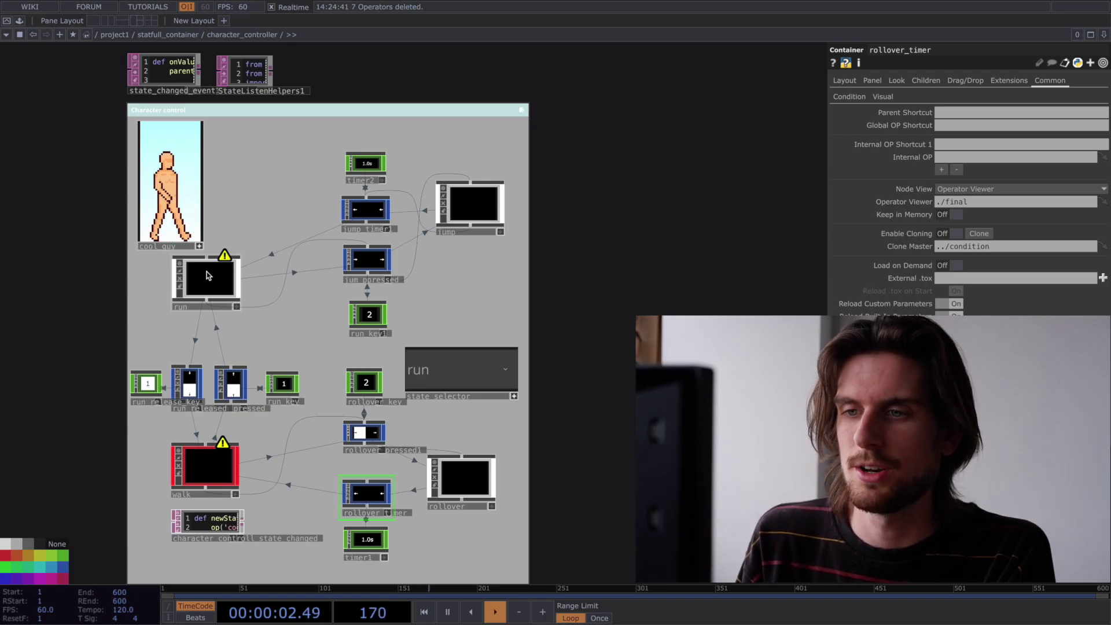
Try to switch the walking character to jump with the state_selector widget, and test the key-driven transitions for comparison
{"action": "key", "text": "space"}
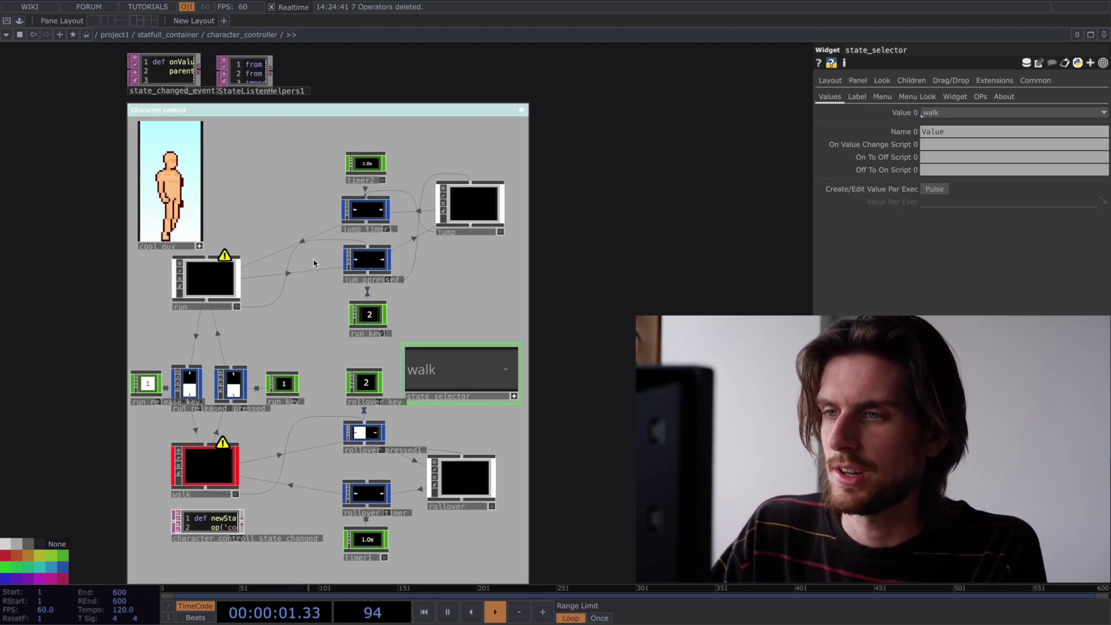
{"action": "left_click", "coordinate": [454, 374]}
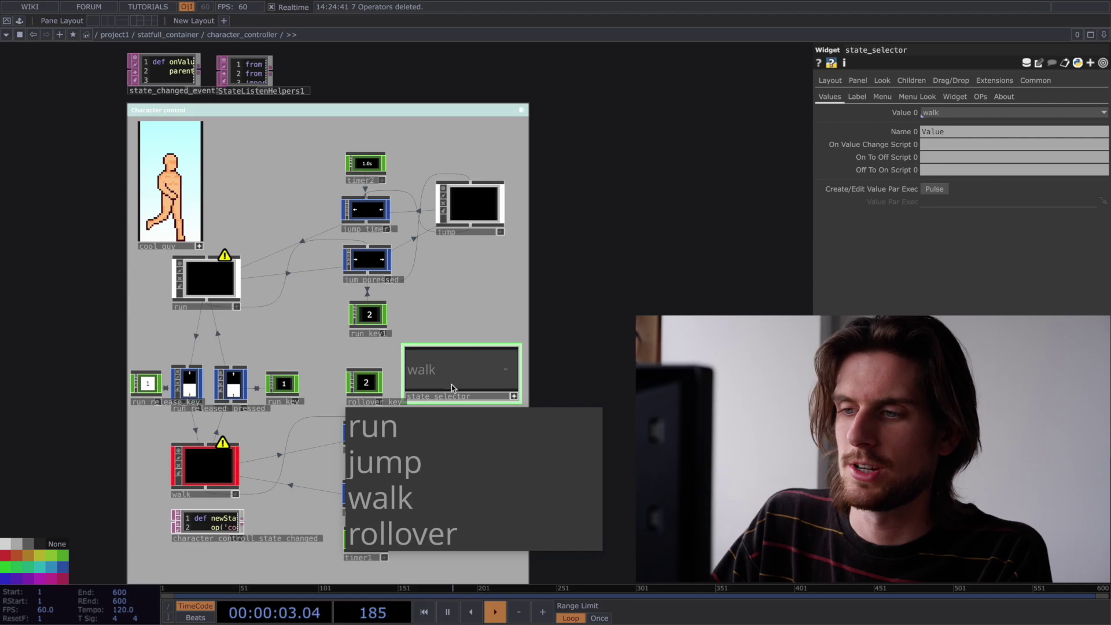
{"action": "left_click", "coordinate": [421, 461]}
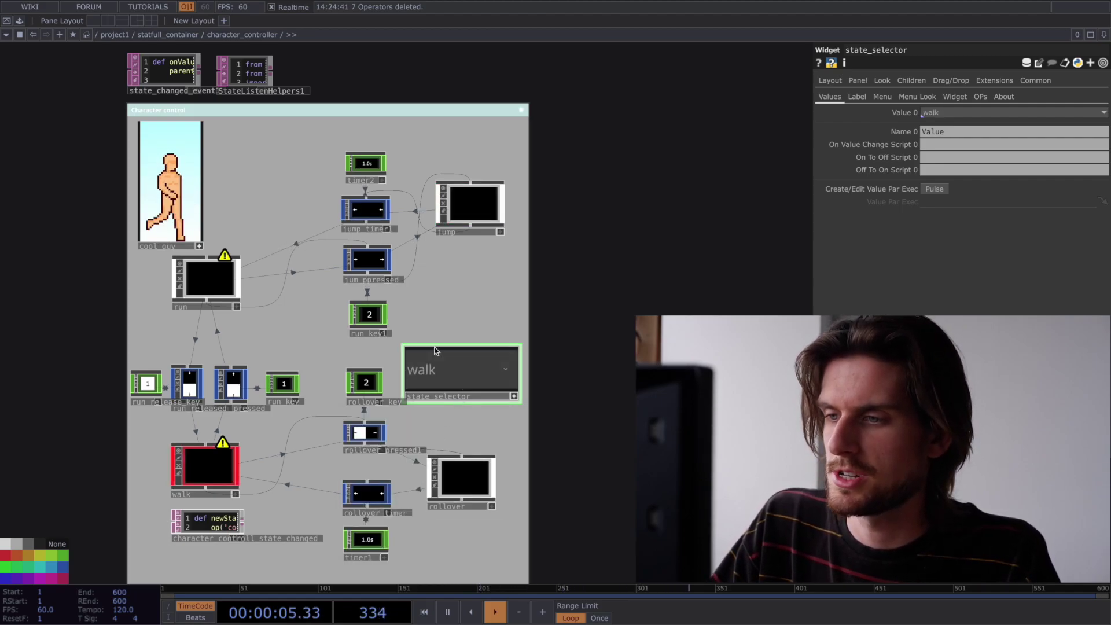
{"action": "left_click", "coordinate": [471, 375]}
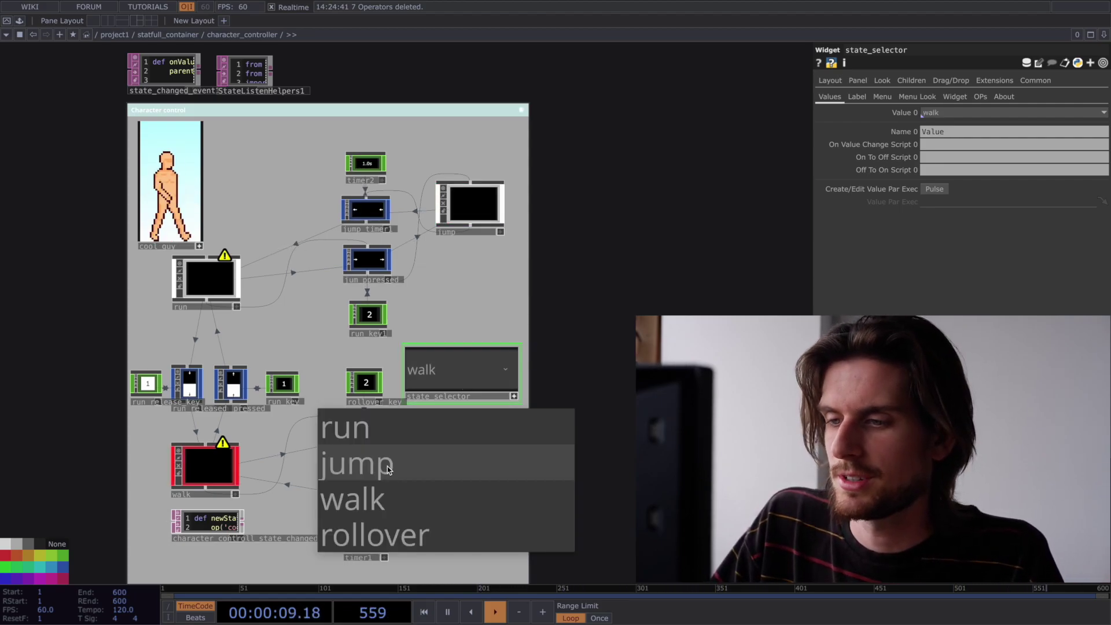
{"action": "left_click", "coordinate": [387, 468]}
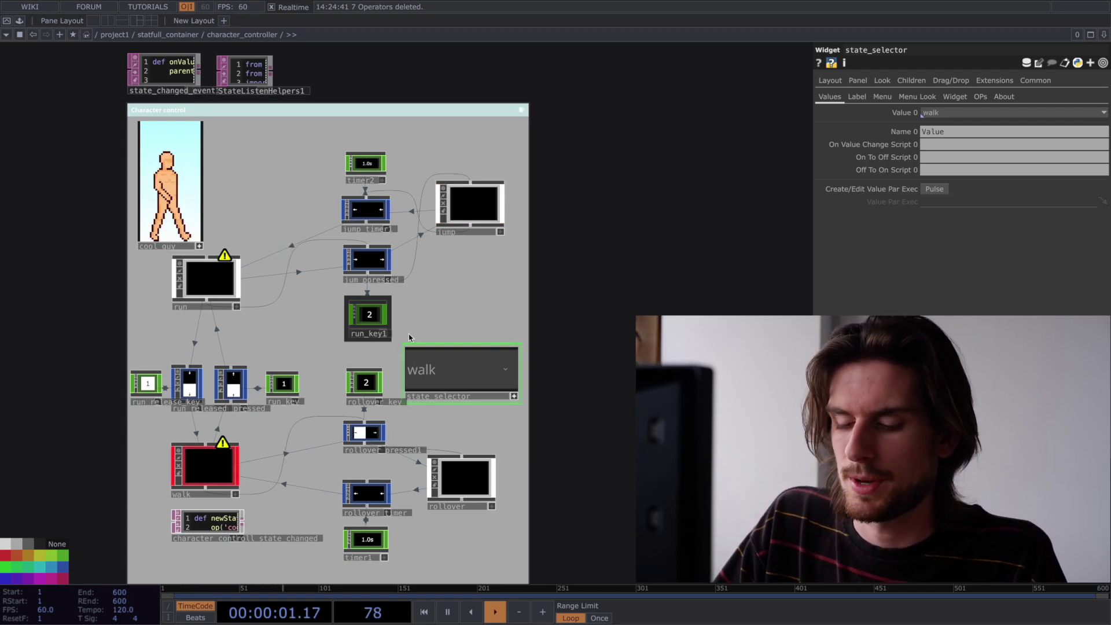
{"action": "key", "text": "1"}
{"action": "key", "text": "2"}
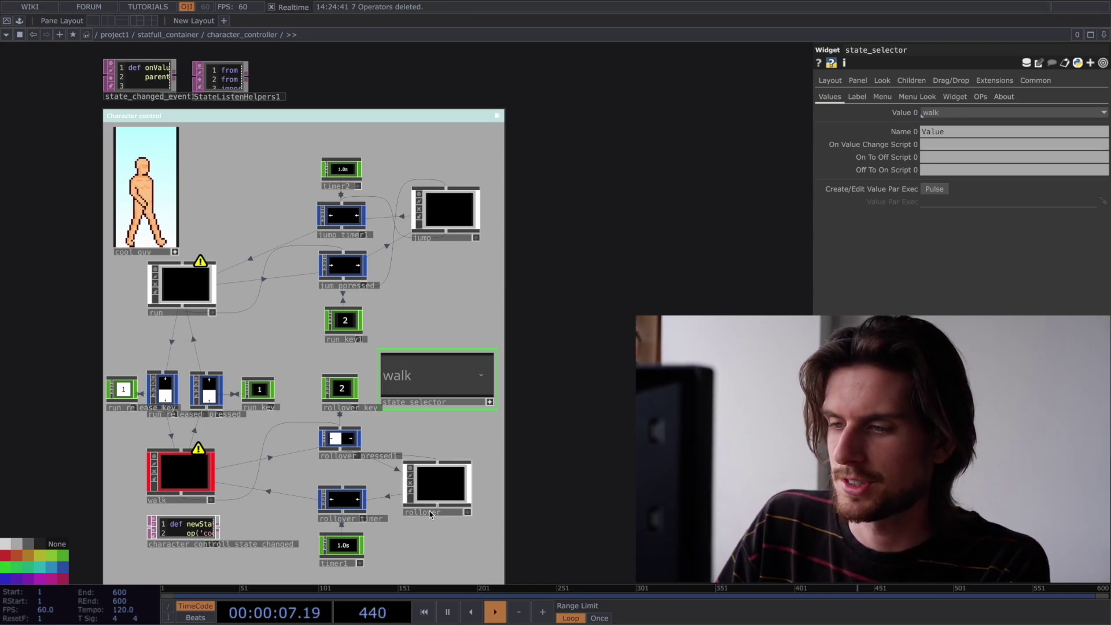
Rename the rollover state to die, accept updating all parameter references, and test the key-driven transitions
{"action": "left_click", "coordinate": [430, 514]}
{"action": "key", "text": "Return"}
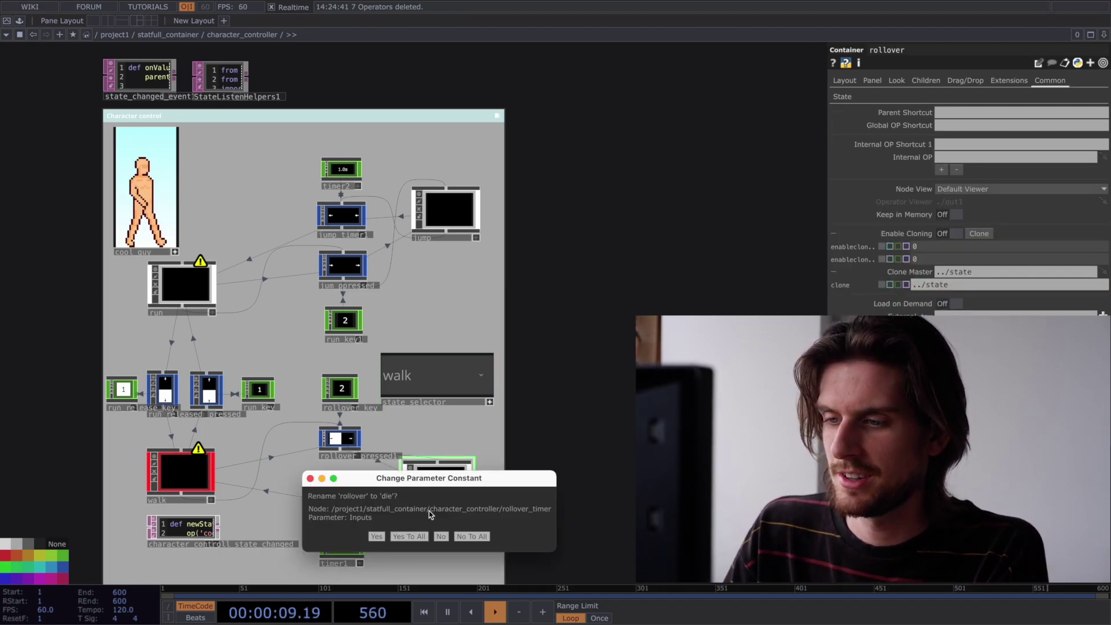
{"action": "left_click", "coordinate": [409, 533]}
{"action": "key", "text": "1"}
{"action": "key", "text": "2"}
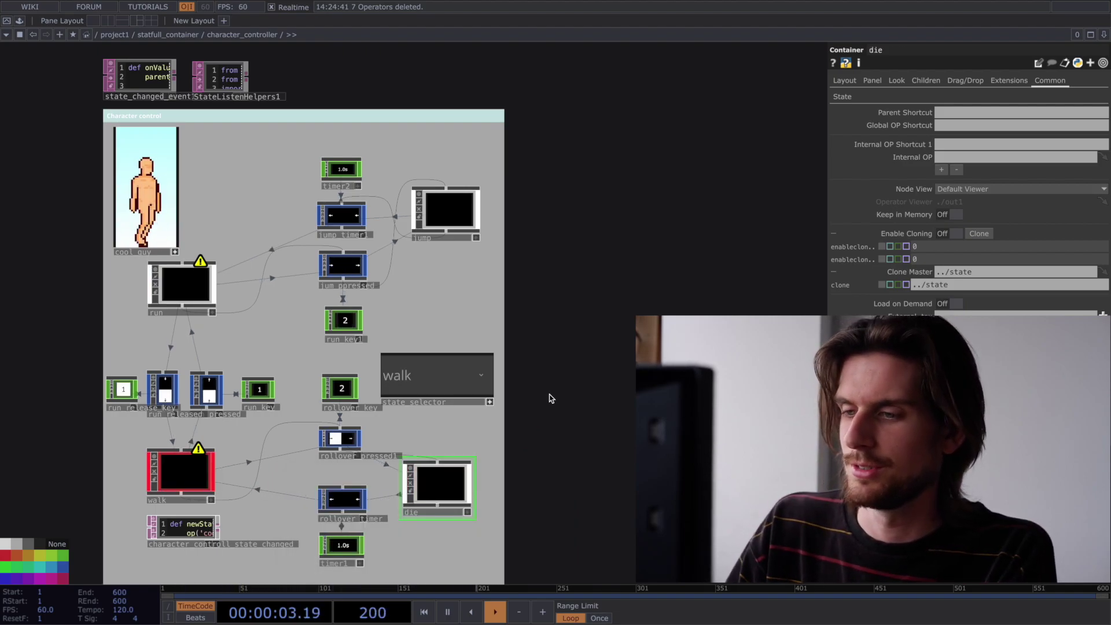
Rename the die state container to kick
{"action": "right_click", "coordinate": [551, 398]}
{"action": "left_click", "coordinate": [426, 514]}
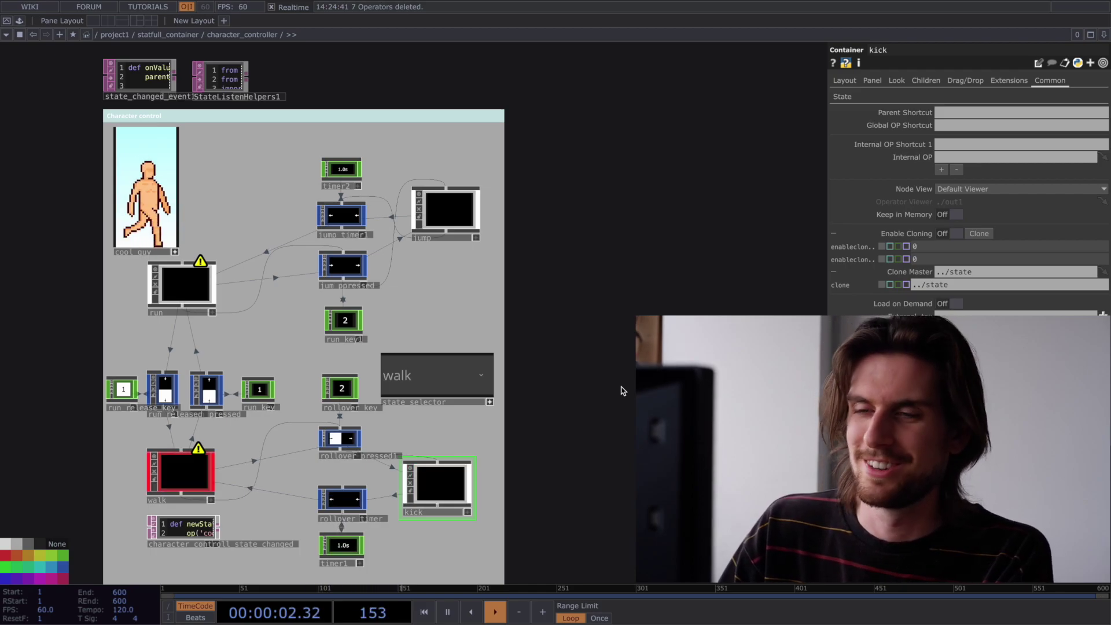
Leave the character controller for the counter network, inspect its repeat_stopper, off and on containers, and test key input 2
{"action": "key", "text": "u"}
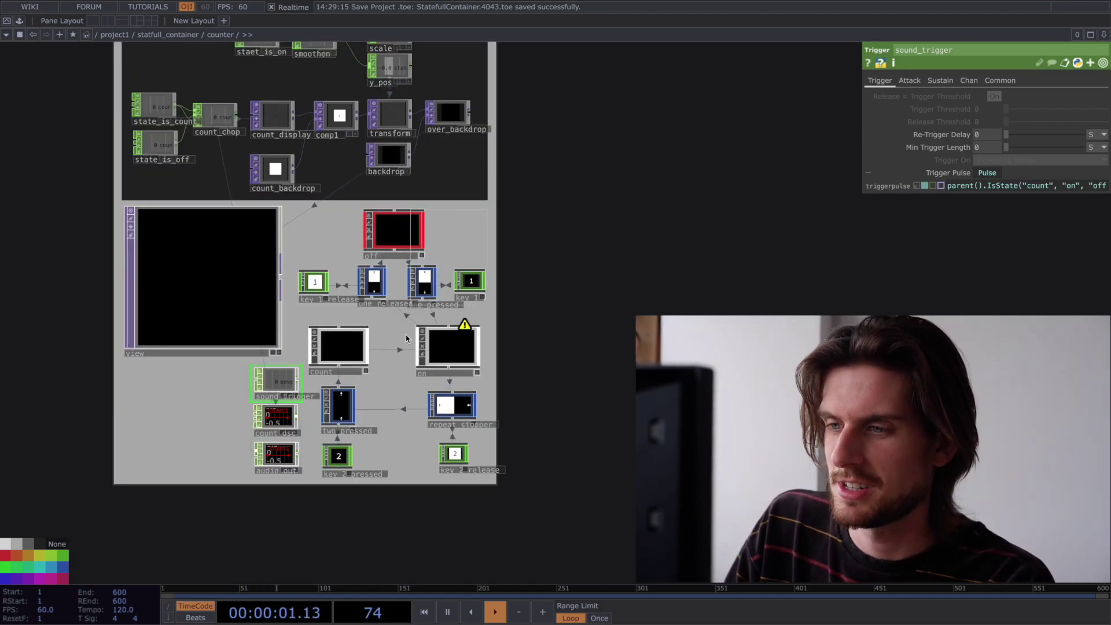
{"action": "left_click_drag", "start_coordinate": [322, 465], "coordinate": [323, 471]}
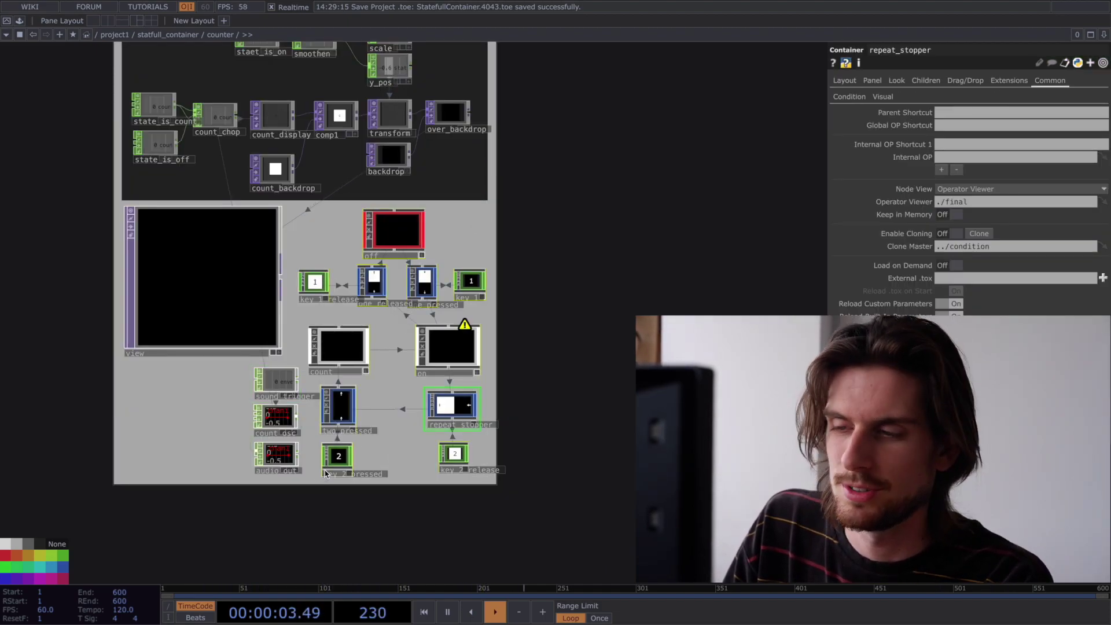
{"action": "left_click", "coordinate": [423, 233]}
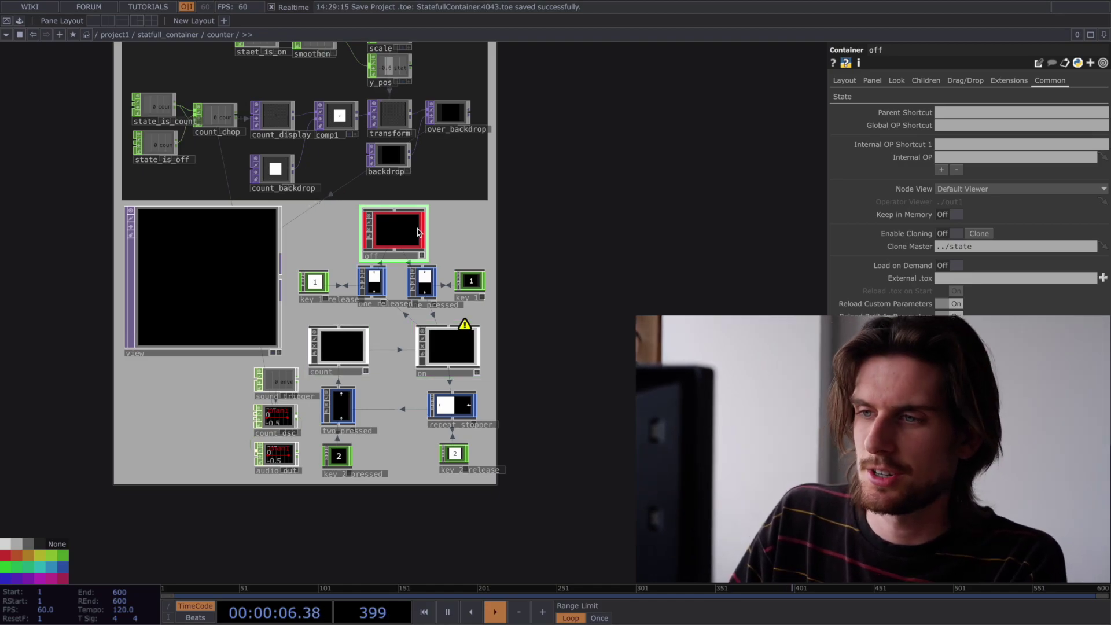
{"action": "left_click", "coordinate": [443, 331]}
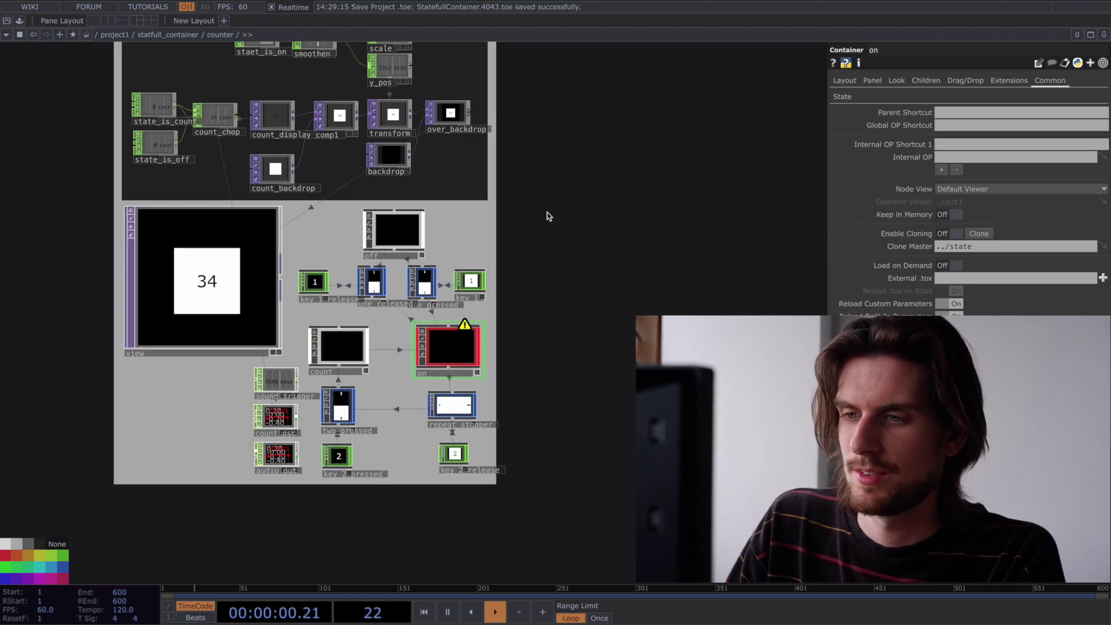
{"action": "key", "text": "2"}
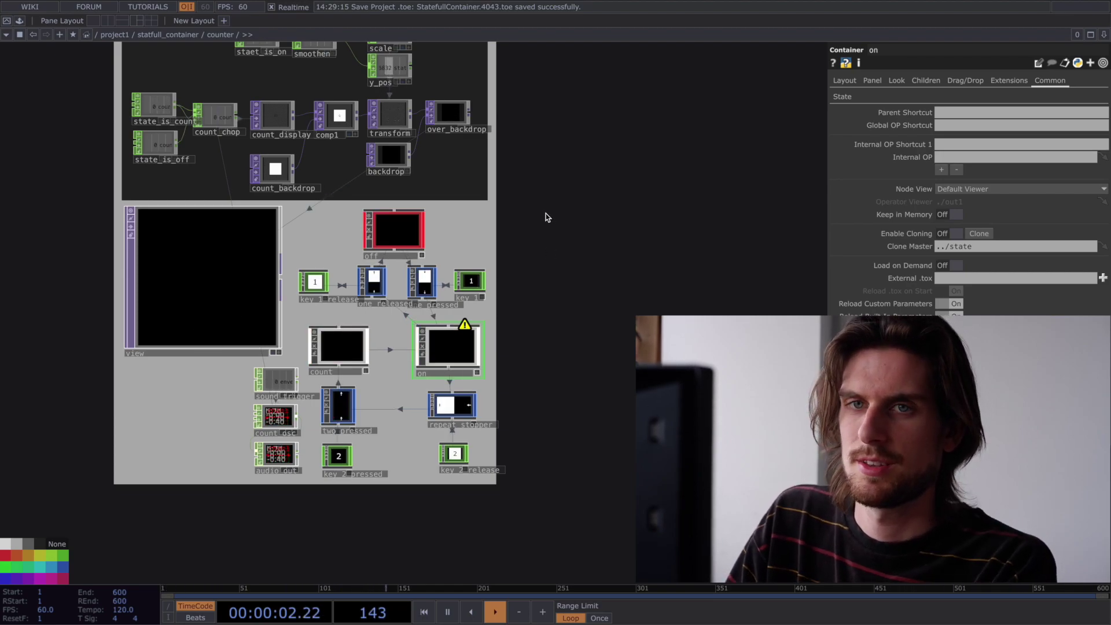
Inspect the state_is_count and state_is_off constants in the Visuals and animations section
{"action": "left_click_drag", "start_coordinate": [549, 205], "coordinate": [561, 275]}
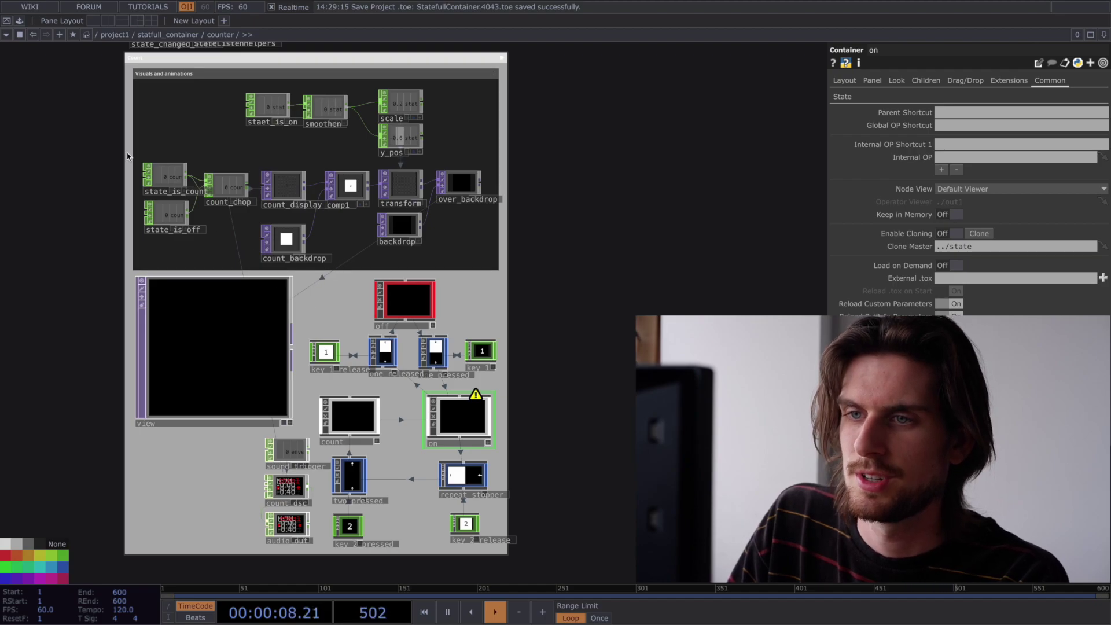
{"action": "left_click", "coordinate": [165, 177]}
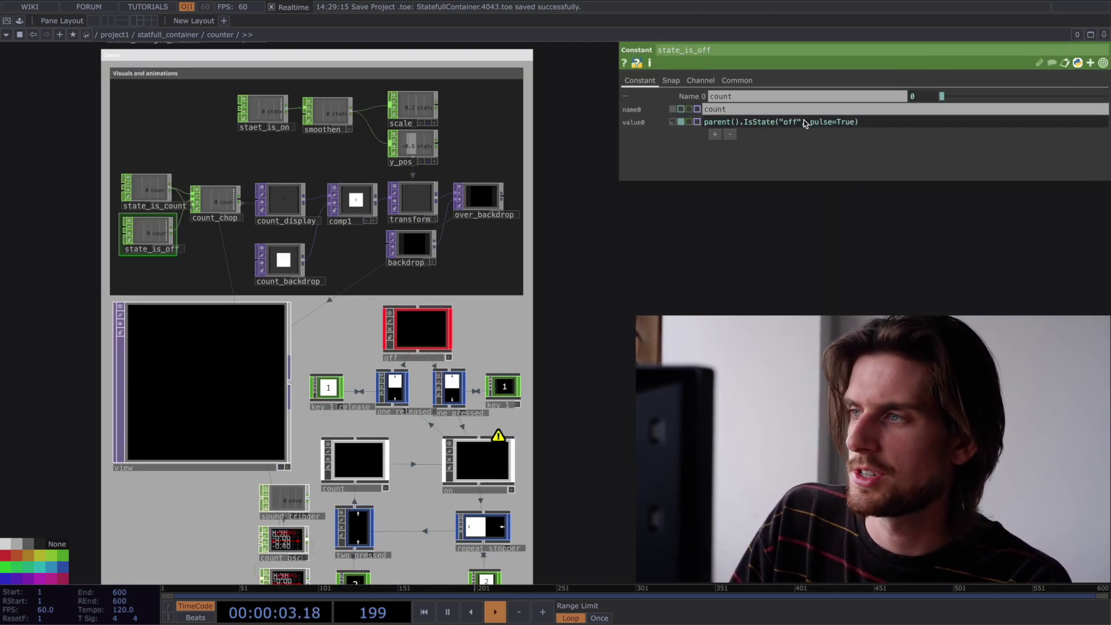
Examine the pulse argument in the state_is_off expression and the IsState expression of the staet_is_on constant
{"action": "left_click_drag", "start_coordinate": [809, 123], "coordinate": [848, 122]}
{"action": "left_click", "coordinate": [270, 107]}
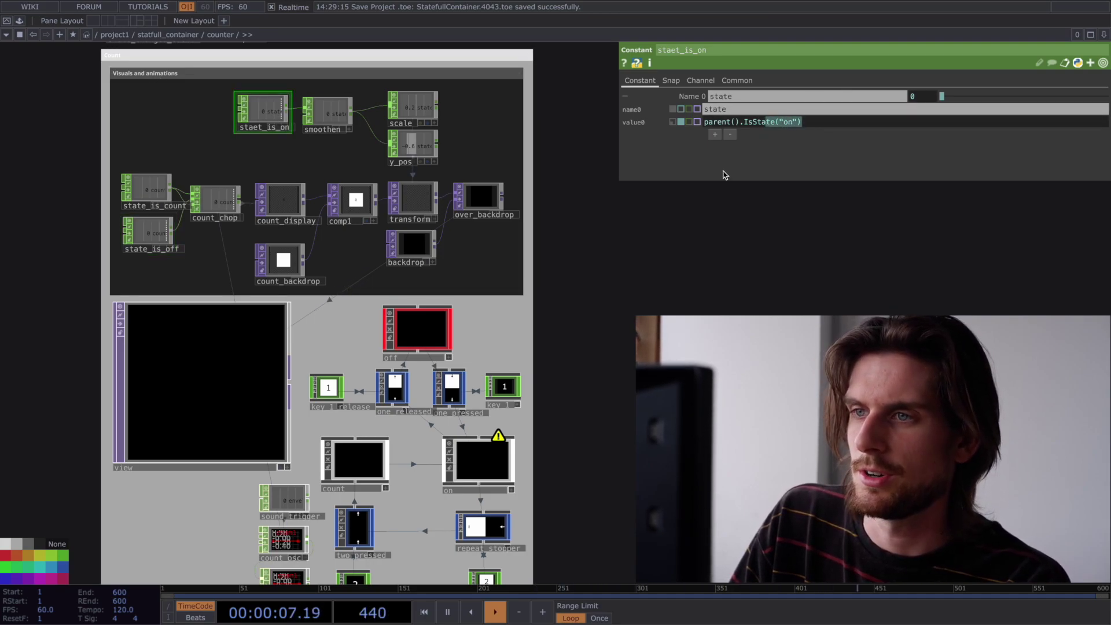
{"action": "left_click", "coordinate": [689, 211]}
Test the counter by activating key input 1, incrementing with repeated key input 2, and switching it off and on again
{"action": "key", "text": "1"}
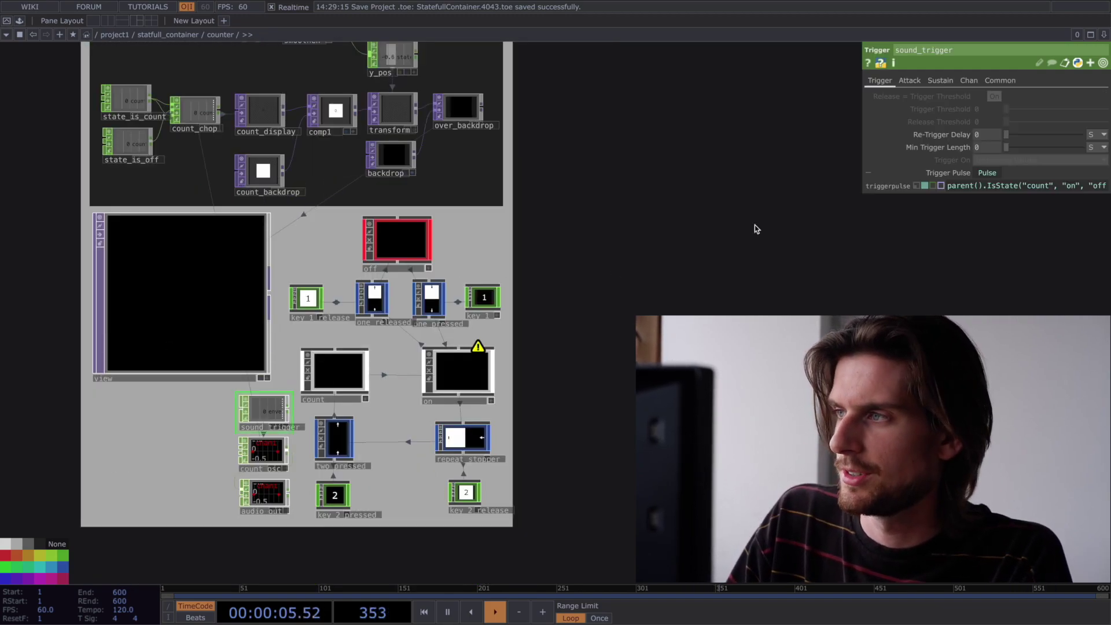
{"action": "key", "text": "1"}
{"action": "key", "text": "2"}
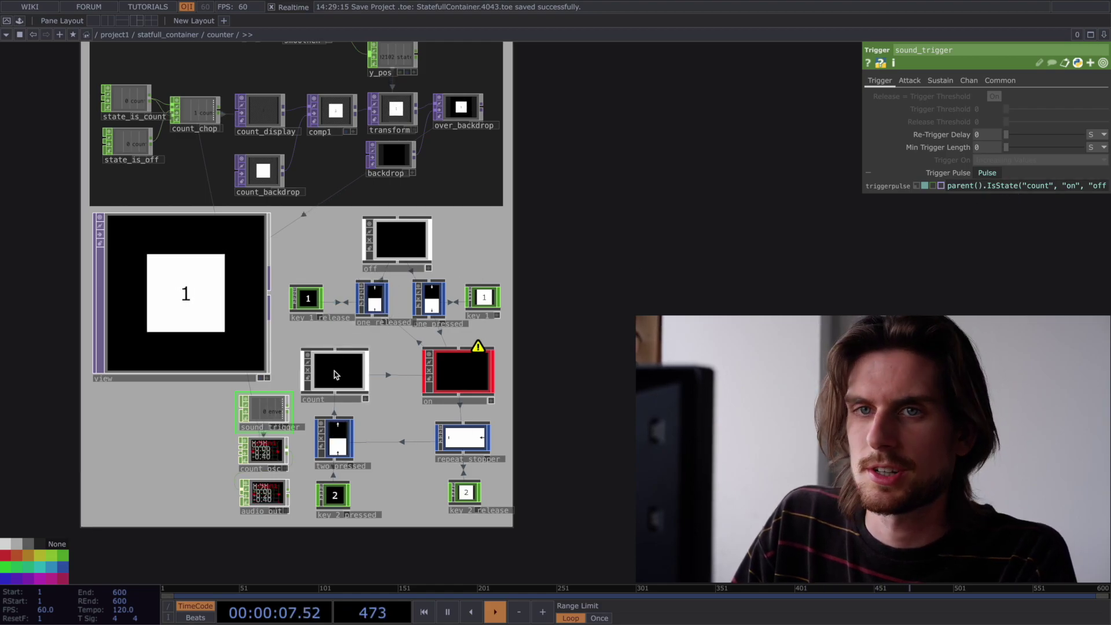
{"action": "key", "text": "2"}
{"action": "key", "text": "2"}
{"action": "key", "text": "2"}
{"action": "key", "text": "2"}
{"action": "key", "text": "2"}
{"action": "left_click_drag", "start_coordinate": [646, 192], "coordinate": [645, 251]}
{"action": "scroll", "coordinate": [644, 251], "scroll_direction": "down", "scroll_amount": 1}
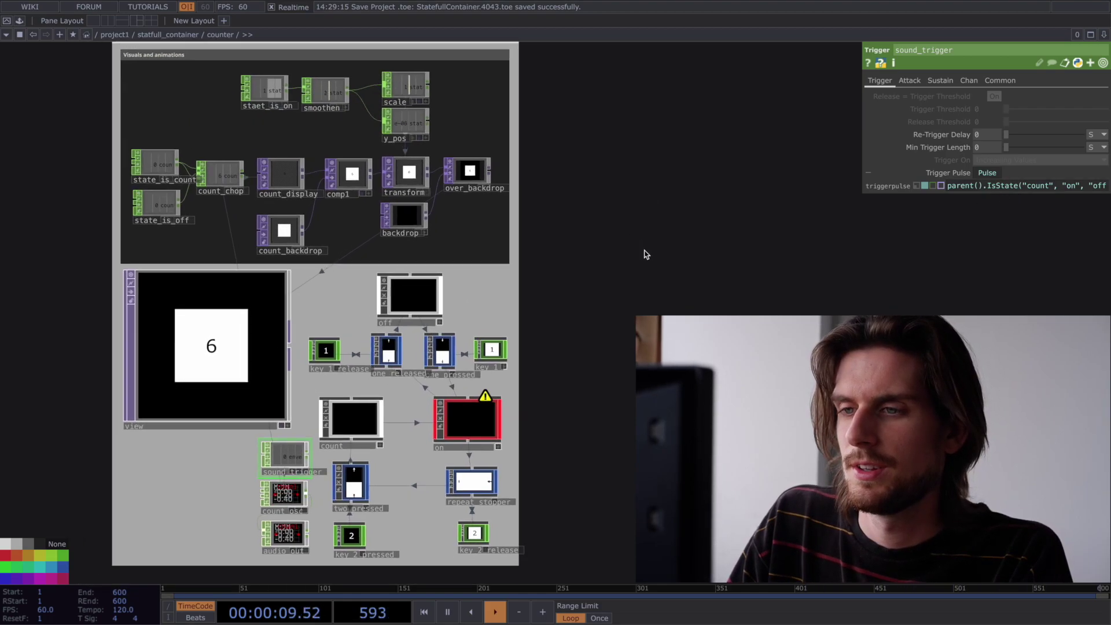
{"action": "key", "text": "1"}
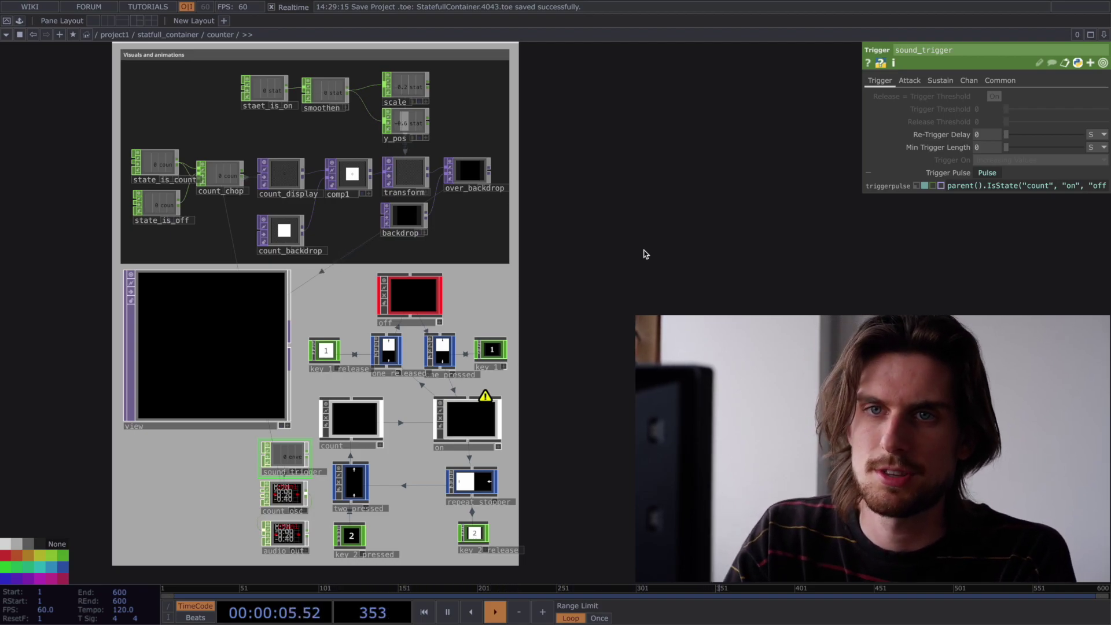
{"action": "key", "text": "1"}
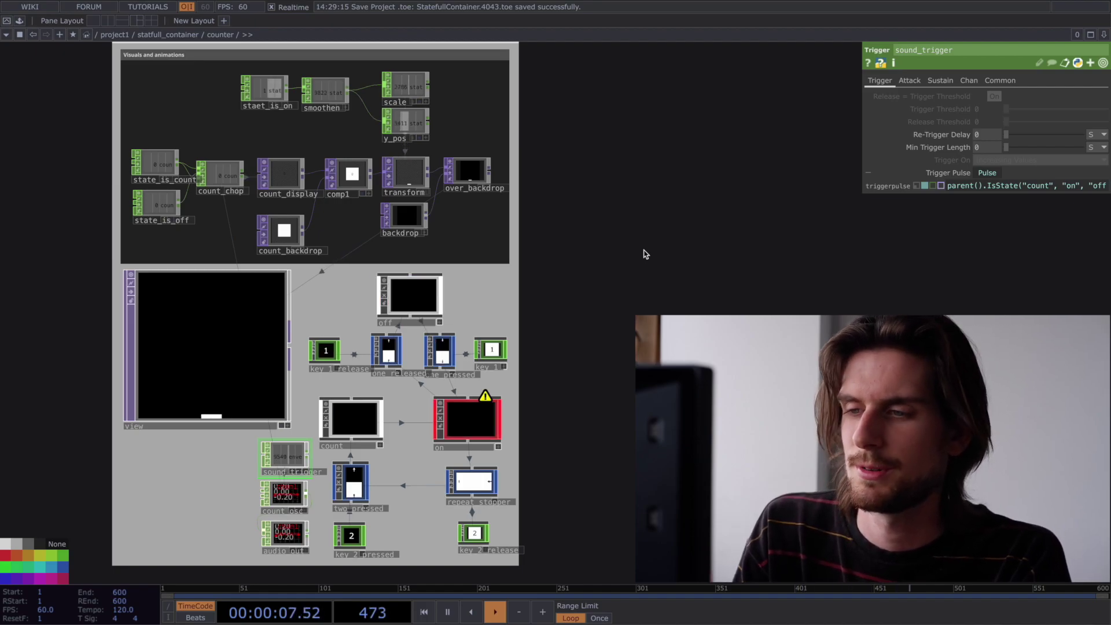
Leave the counter network, open the reels container's network, and swipe its video preview downward
{"action": "left_click_drag", "start_coordinate": [617, 268], "coordinate": [553, 286]}
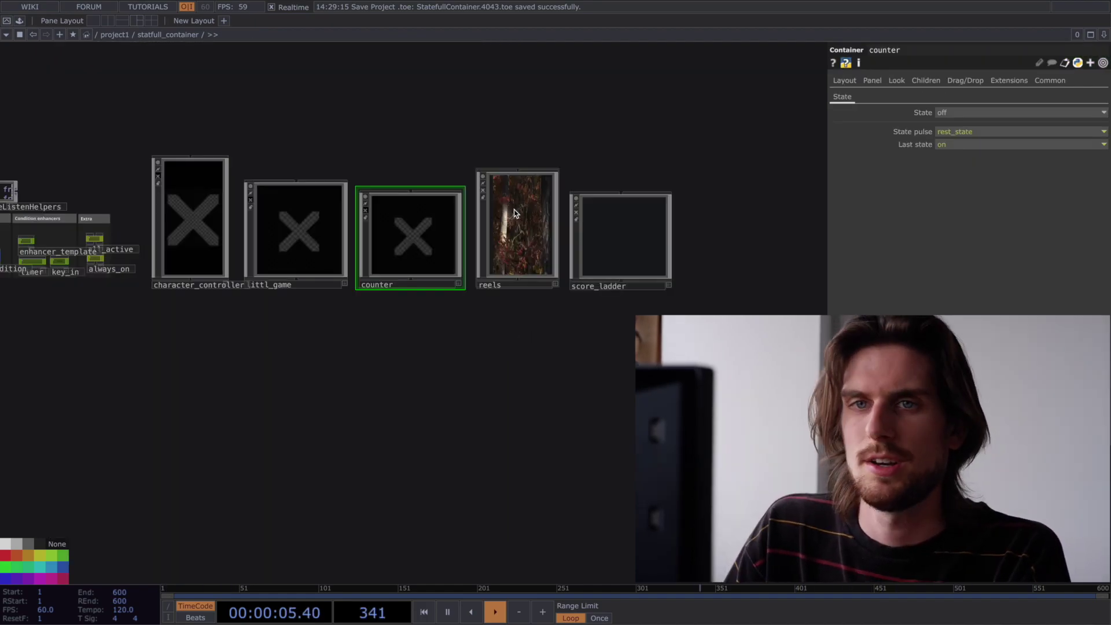
{"action": "left_click", "coordinate": [515, 214]}
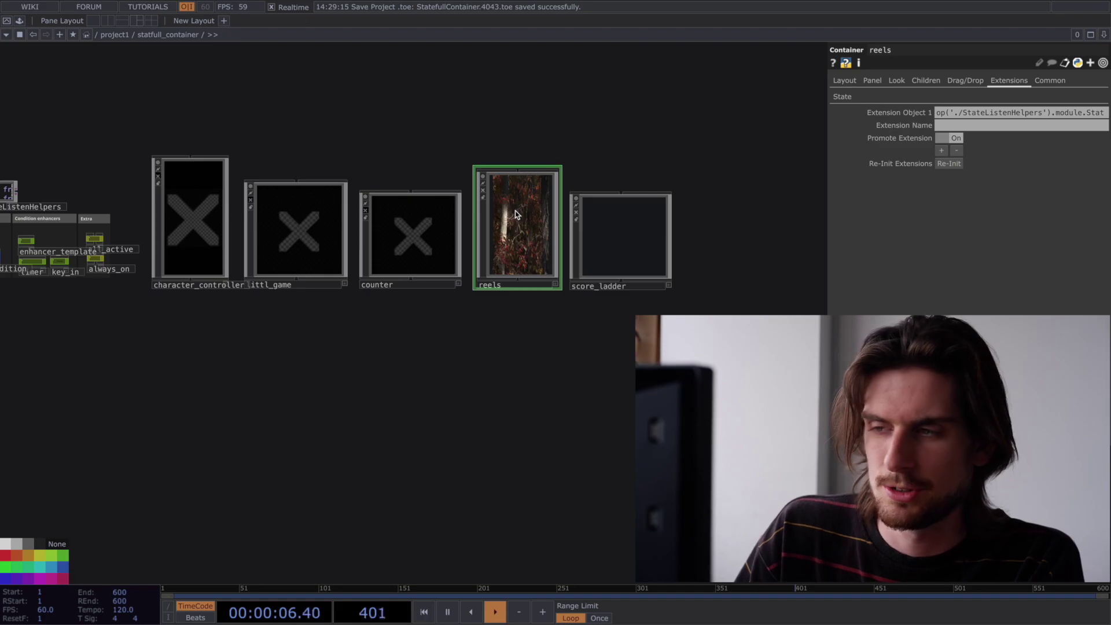
{"action": "scroll", "coordinate": [516, 222], "scroll_direction": "up", "scroll_amount": 3}
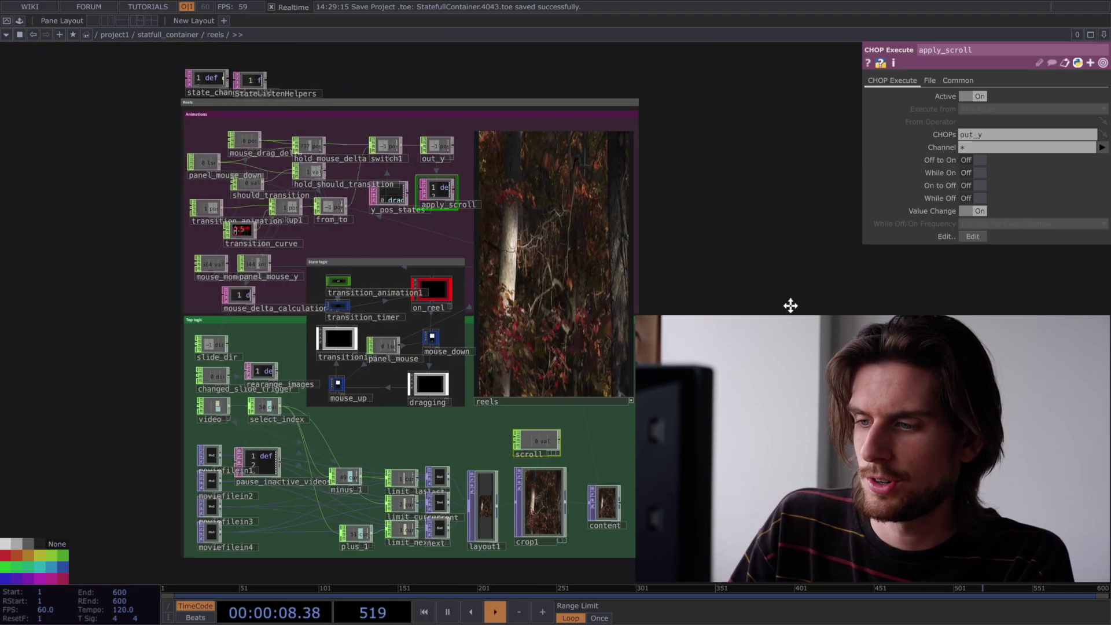
{"action": "left_click_drag", "start_coordinate": [481, 297], "coordinate": [519, 428]}
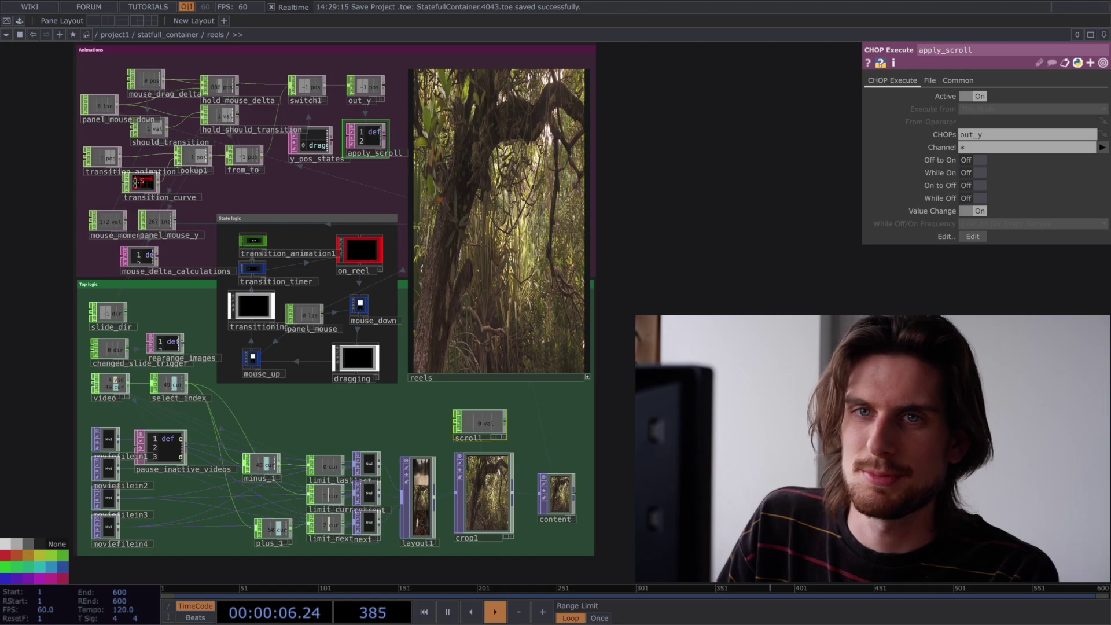
Examine the on_reel state and the mouse_down condition in the State logic section of reels
{"action": "scroll", "coordinate": [709, 310], "scroll_direction": "up", "scroll_amount": 3}
{"action": "left_click_drag", "start_coordinate": [54, 144], "coordinate": [310, 67]}
{"action": "scroll", "coordinate": [364, 166], "scroll_direction": "up", "scroll_amount": 2}
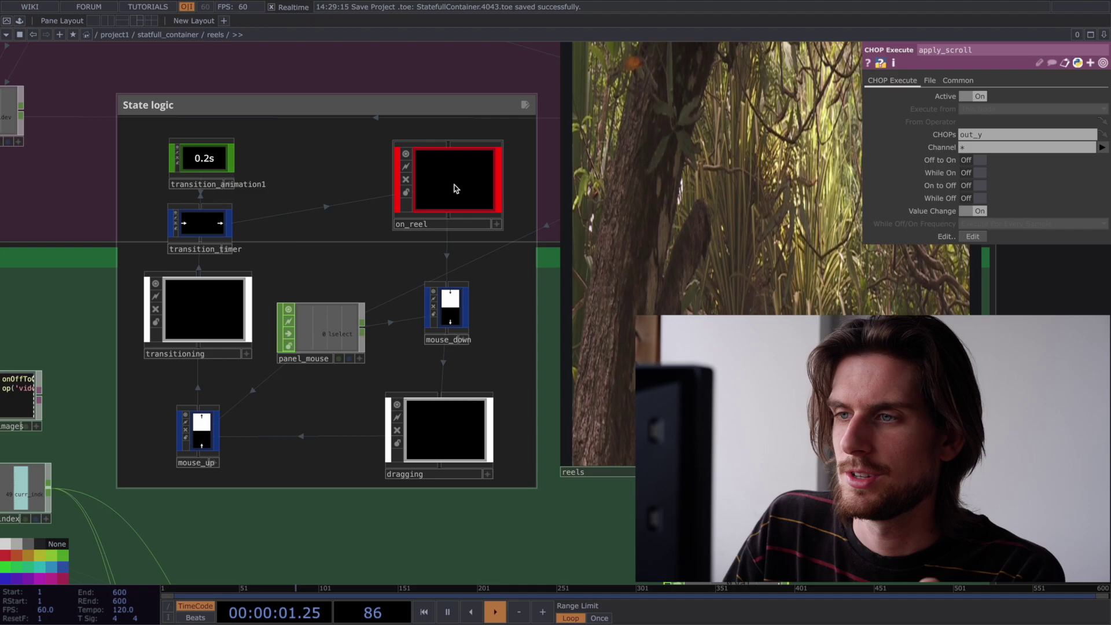
{"action": "left_click", "coordinate": [453, 188]}
{"action": "left_click", "coordinate": [446, 313]}
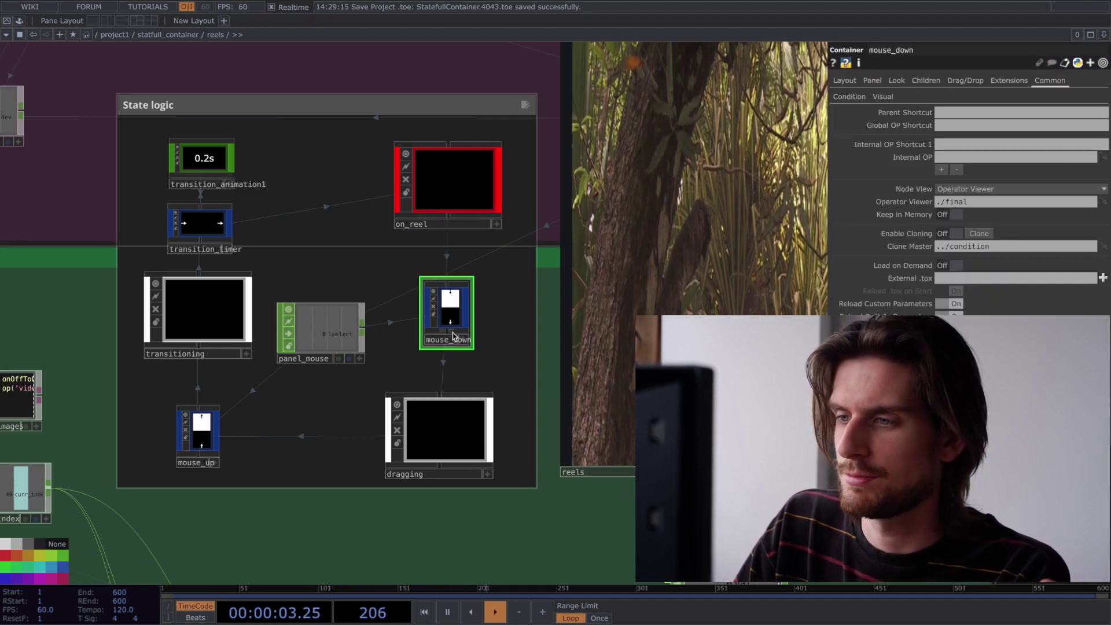
Swipe downward through the reels preview several times to test the dragging and transitioning states
{"action": "left_click_drag", "start_coordinate": [665, 276], "coordinate": [684, 314]}
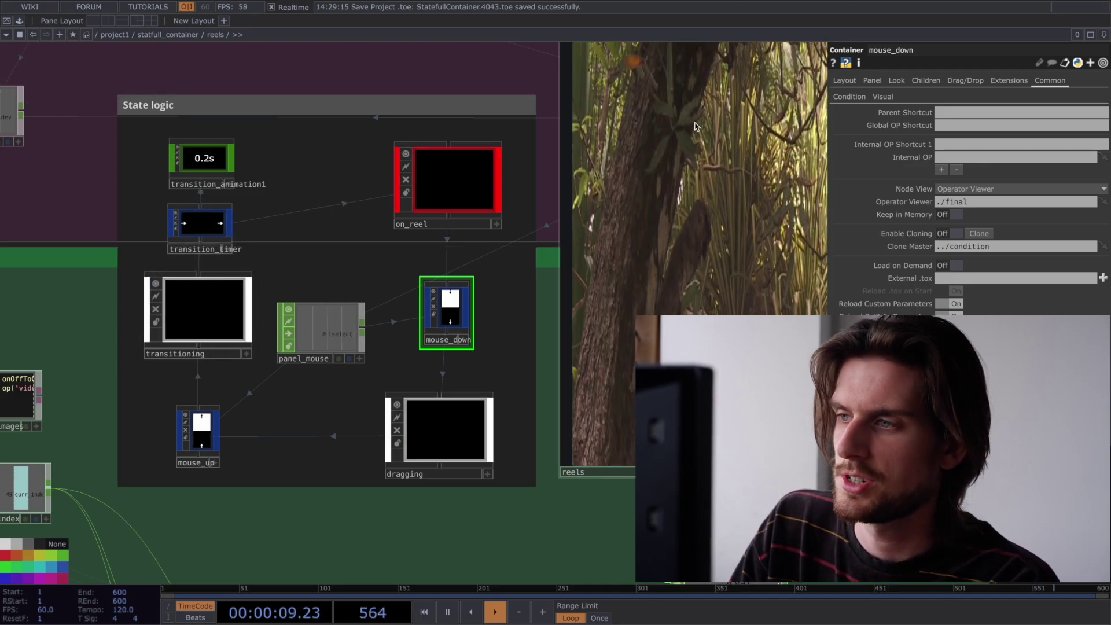
{"action": "left_click_drag", "start_coordinate": [662, 92], "coordinate": [659, 154]}
{"action": "scroll", "coordinate": [363, 72], "scroll_direction": "down", "scroll_amount": 5}
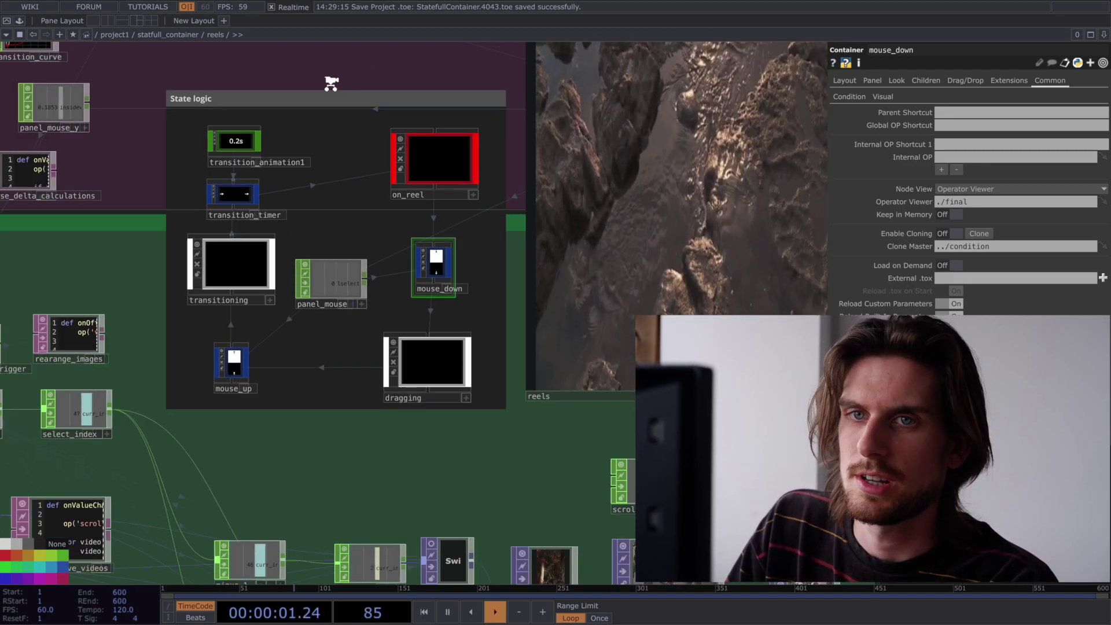
{"action": "scroll", "coordinate": [342, 208], "scroll_direction": "down", "scroll_amount": 8}
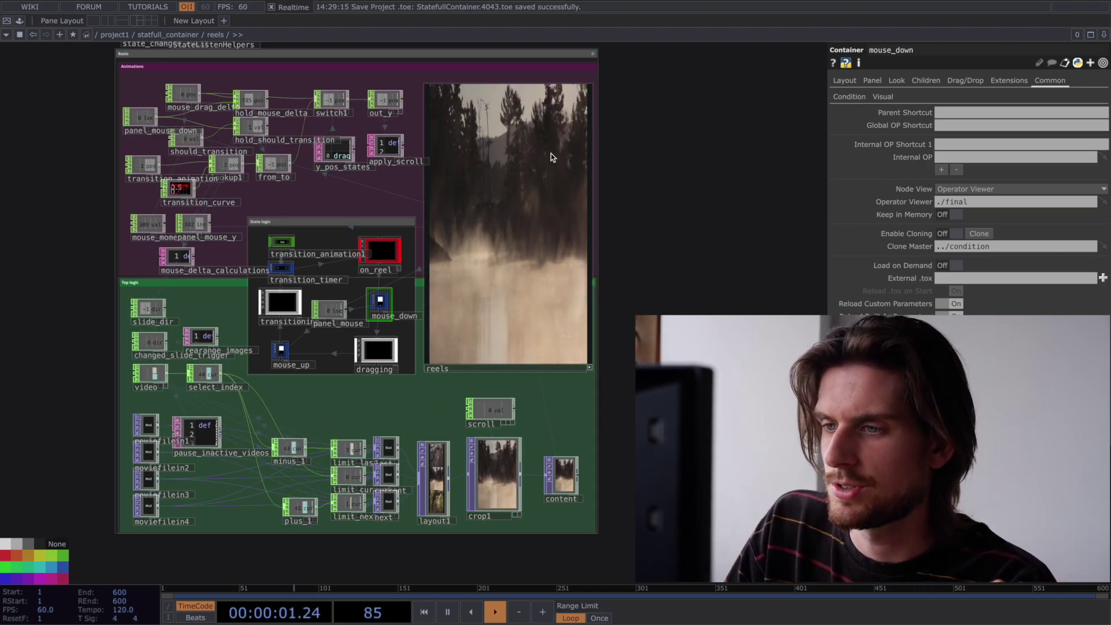
{"action": "left_click_drag", "start_coordinate": [551, 154], "coordinate": [529, 289]}
{"action": "left_click_drag", "start_coordinate": [525, 173], "coordinate": [523, 302]}
{"action": "left_click_drag", "start_coordinate": [527, 231], "coordinate": [535, 327]}
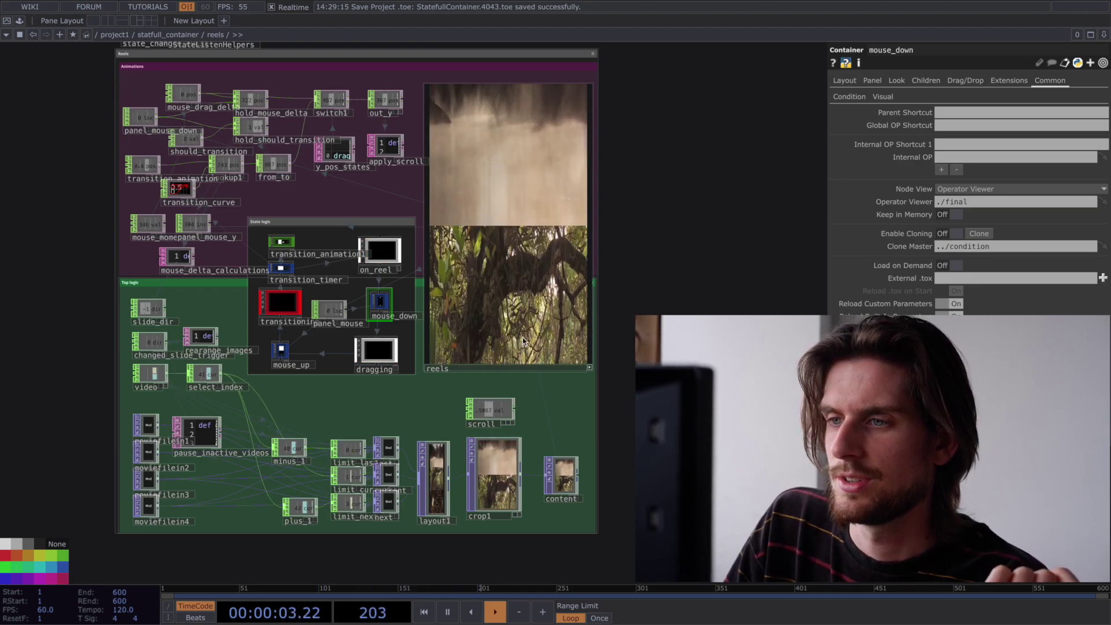
{"action": "scroll", "coordinate": [654, 302], "scroll_direction": "up", "scroll_amount": 1}
{"action": "left_click_drag", "start_coordinate": [524, 231], "coordinate": [500, 347]}
{"action": "left_click_drag", "start_coordinate": [459, 255], "coordinate": [419, 315]}
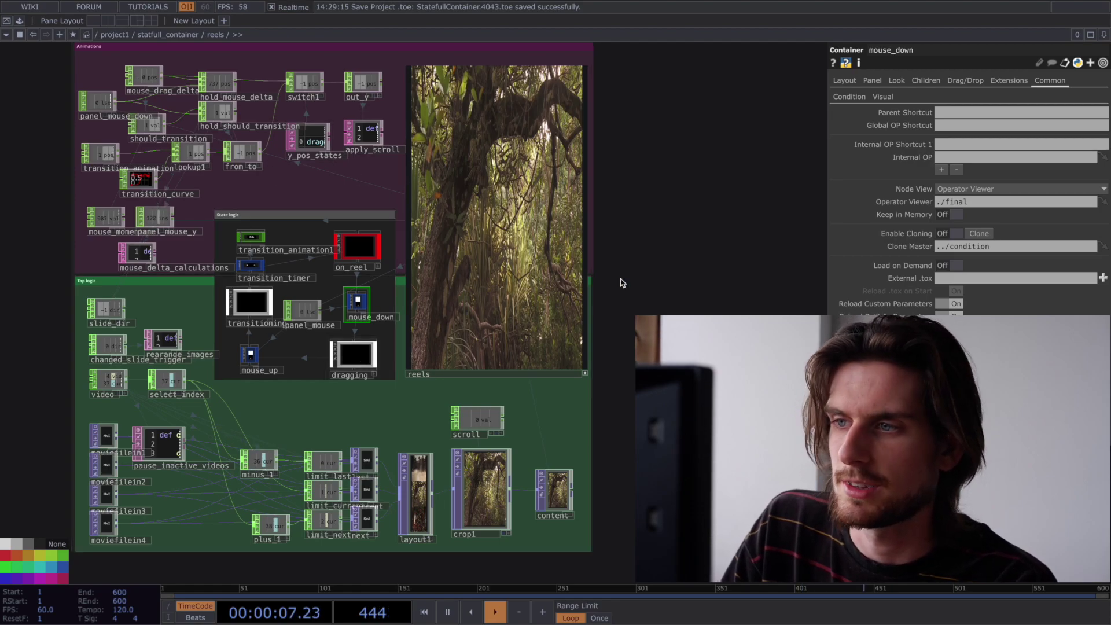
Open the parent parameters of the reels container and set its State to transitioning
{"action": "left_click_drag", "start_coordinate": [620, 280], "coordinate": [582, 286]}
{"action": "right_click", "coordinate": [597, 285]}
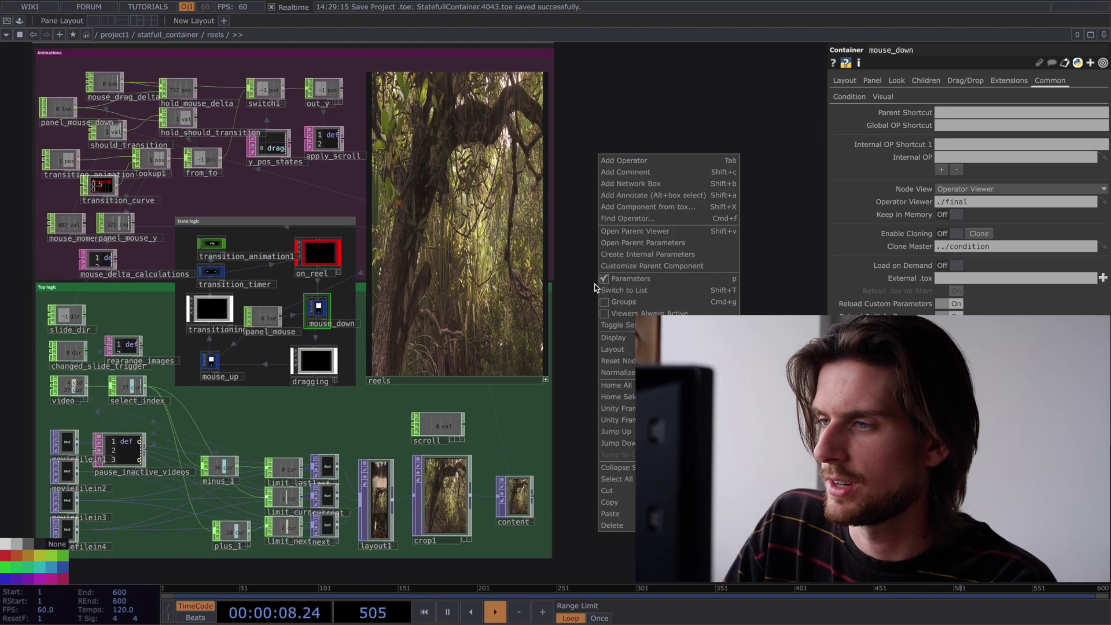
{"action": "left_click", "coordinate": [643, 243]}
{"action": "left_click", "coordinate": [523, 104]}
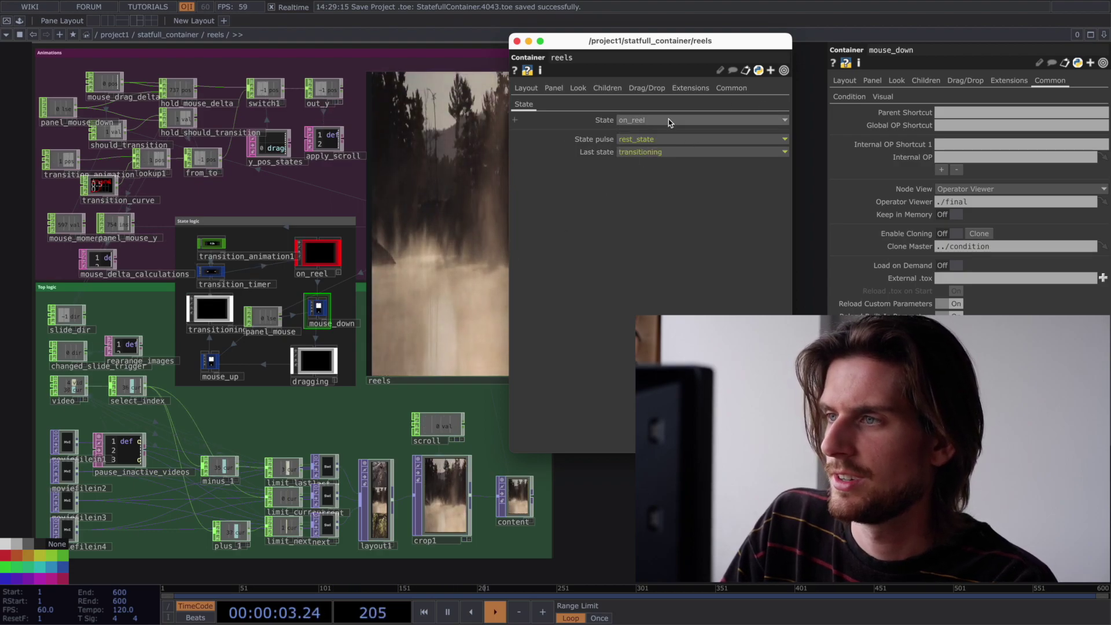
{"action": "left_click", "coordinate": [634, 123]}
{"action": "left_click", "coordinate": [631, 156]}
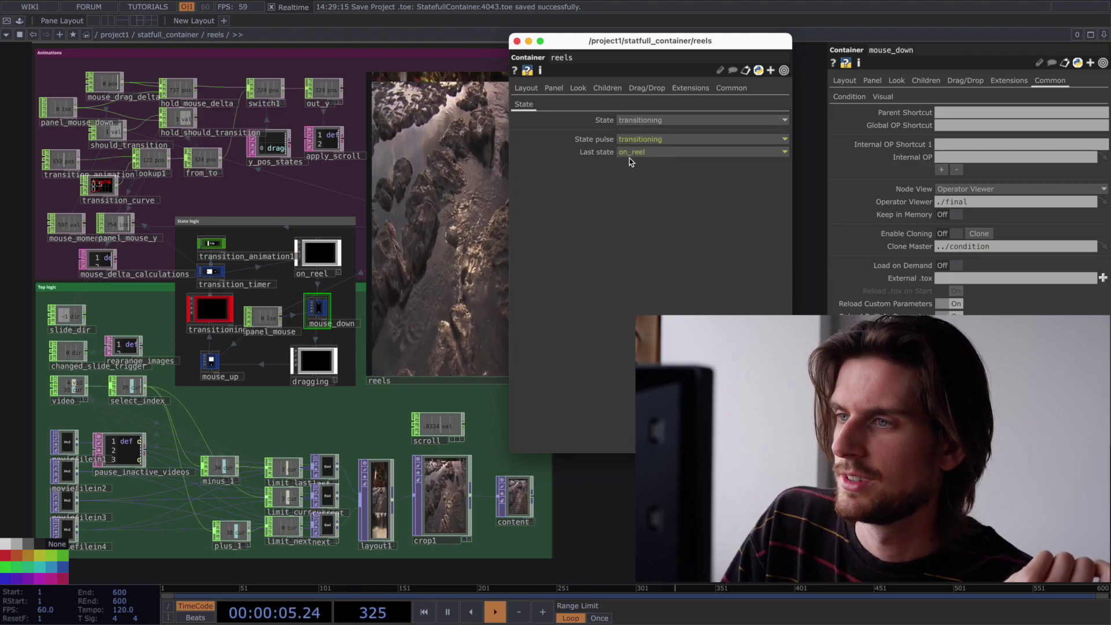
Swipe the reels preview upward, set the State to transitioning again, and close the container's parameter window
{"action": "left_click_drag", "start_coordinate": [439, 260], "coordinate": [454, 177]}
{"action": "left_click", "coordinate": [681, 127]}
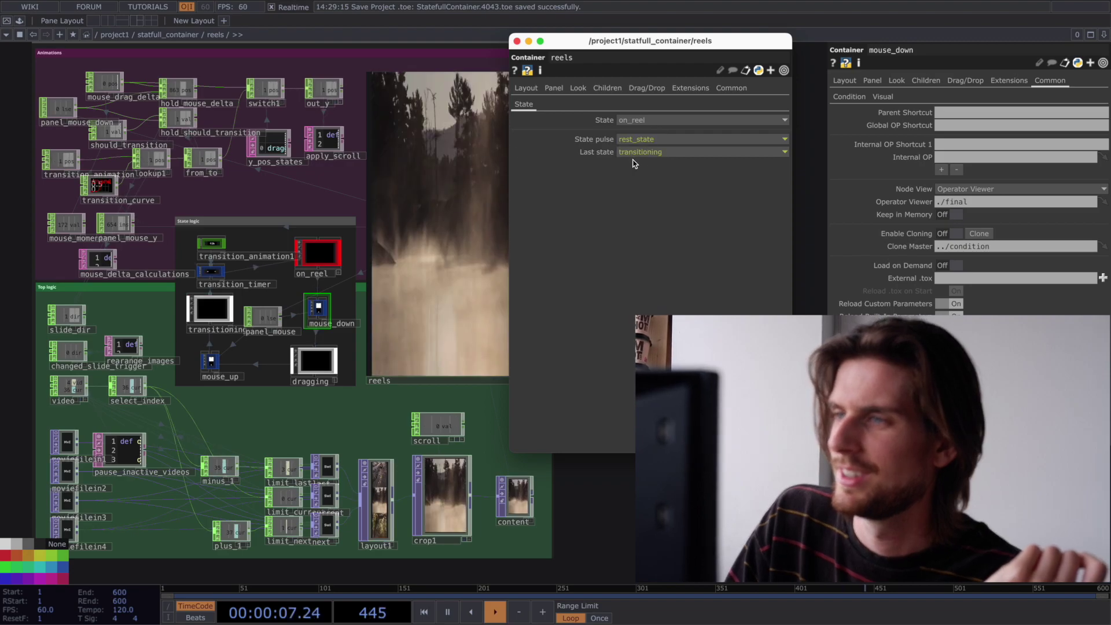
{"action": "left_click", "coordinate": [637, 121]}
{"action": "left_click", "coordinate": [638, 144]}
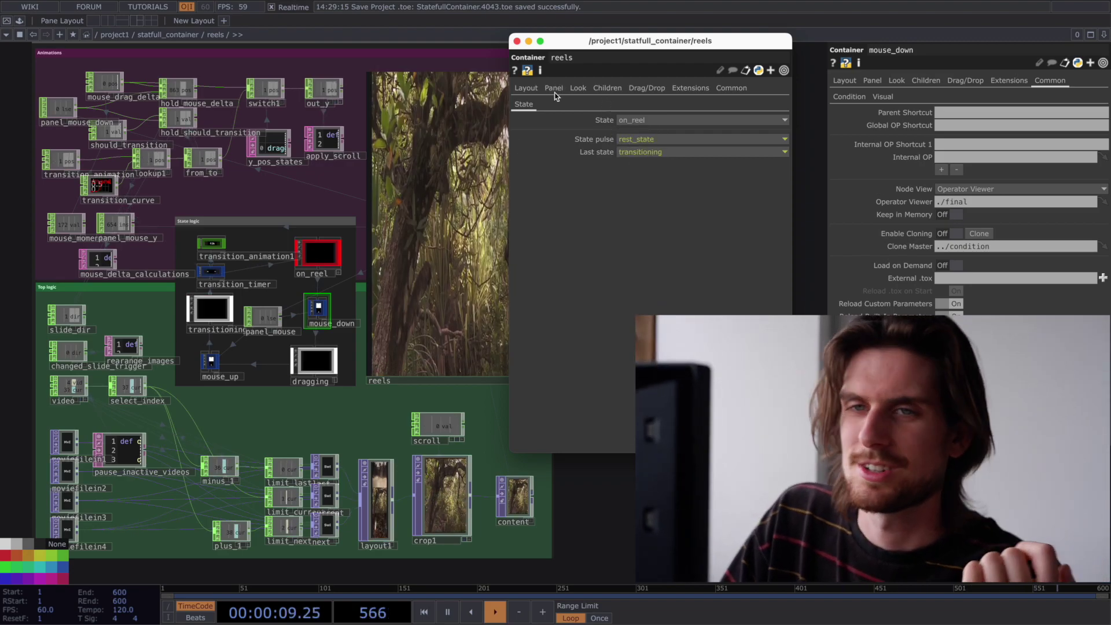
{"action": "left_click", "coordinate": [517, 42]}
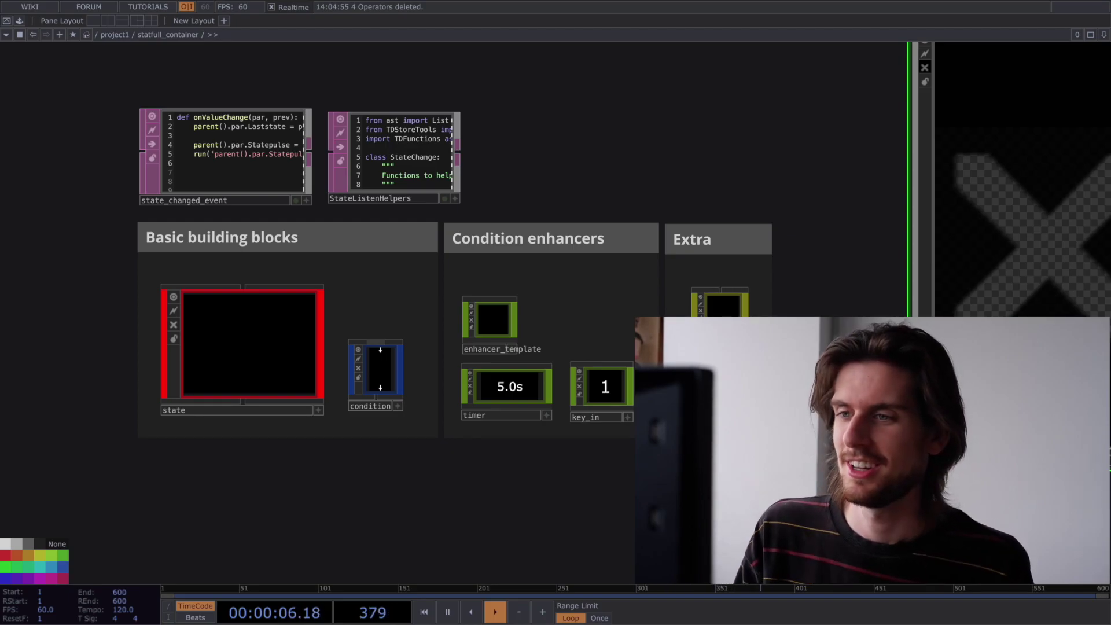
Select the state_changed_event and StateListenHelpers scripts together with all building block, condition enhancer and extra components in statfull_container
{"action": "mouse_move", "coordinate": [272, 454]}
{"action": "middle_mouse_down"}
{"action": "mouse_move", "coordinate": [250, 456]}
{"action": "mouse_move", "coordinate": [258, 464]}
{"action": "middle_mouse_up"}
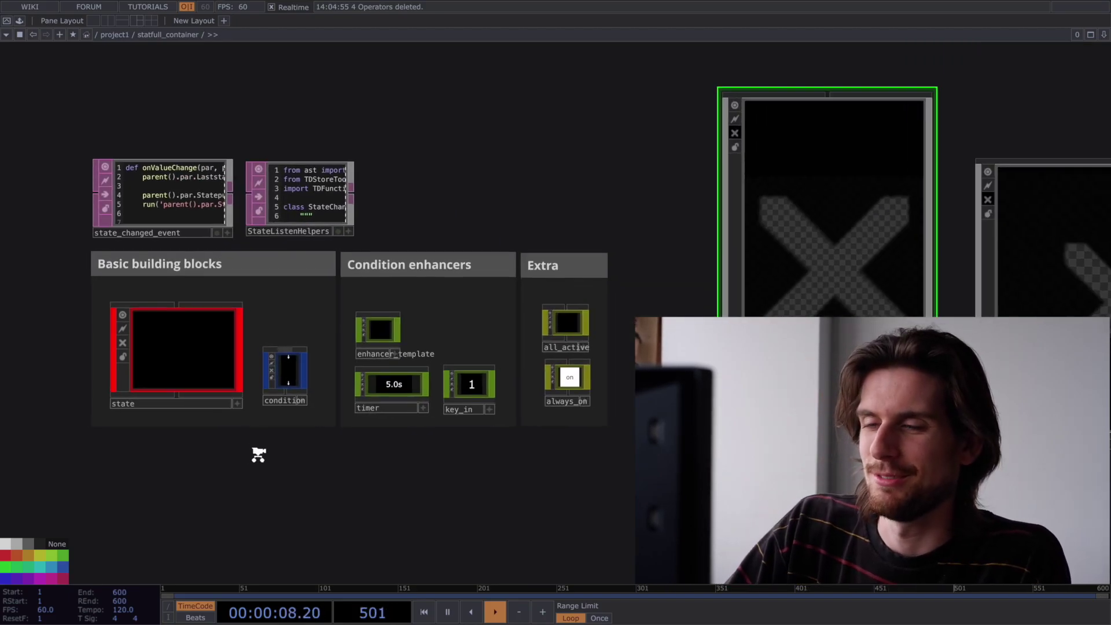
{"action": "left_click_drag", "start_coordinate": [258, 464], "coordinate": [299, 476]}
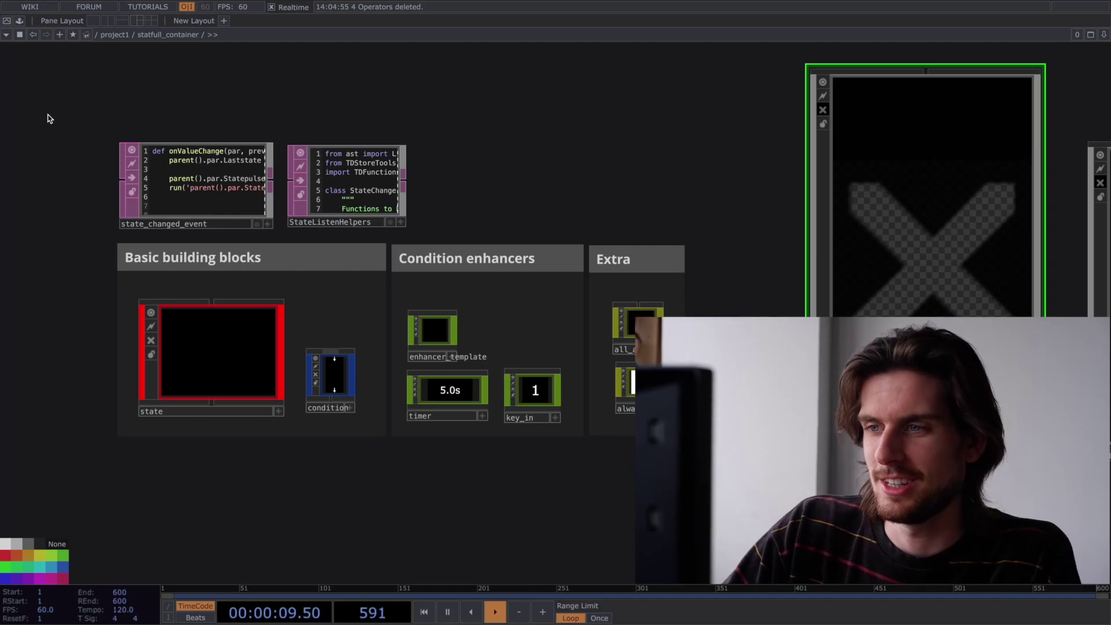
{"action": "mouse_move", "coordinate": [39, 98]}
{"action": "right_mouse_down"}
{"action": "mouse_move", "coordinate": [808, 551]}
{"action": "mouse_move", "coordinate": [739, 496]}
{"action": "right_mouse_up"}
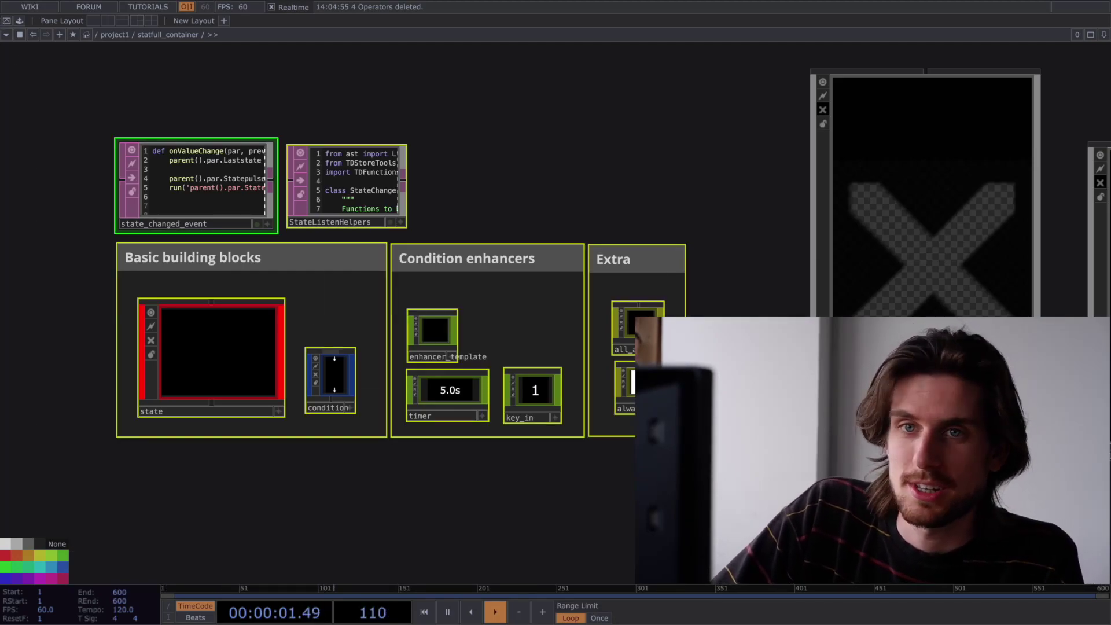
Duplicate the state container into the empty area below Basic building blocks and show the copy's parameters
{"action": "left_click", "coordinate": [203, 338]}
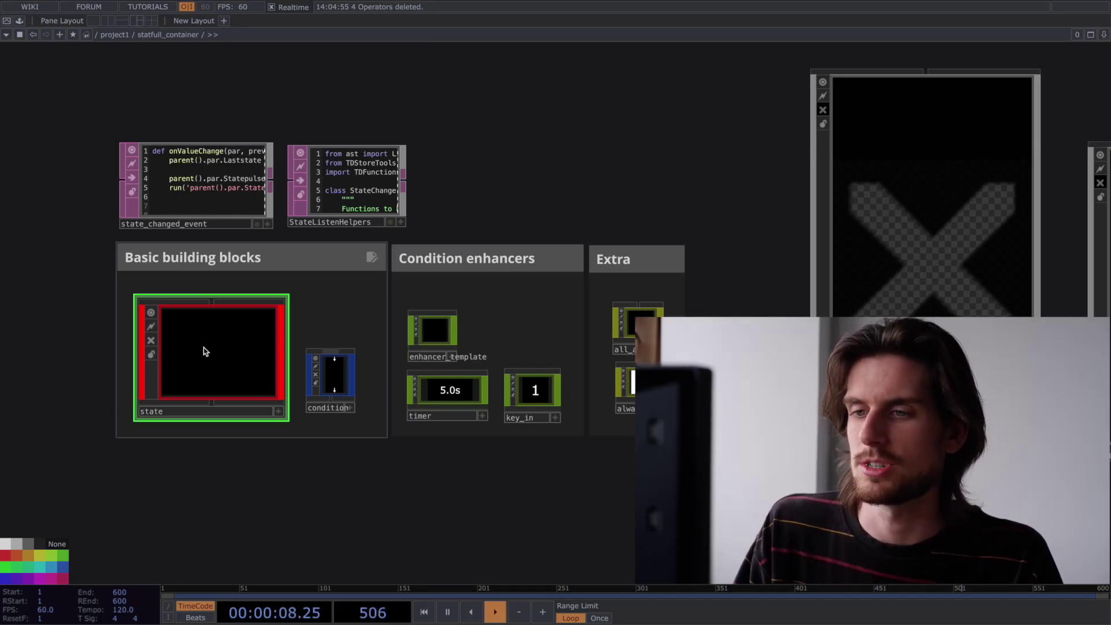
{"action": "scroll", "coordinate": [470, 507], "scroll_direction": "down", "scroll_amount": 2}
{"action": "left_click_drag", "start_coordinate": [471, 505], "coordinate": [454, 312]}
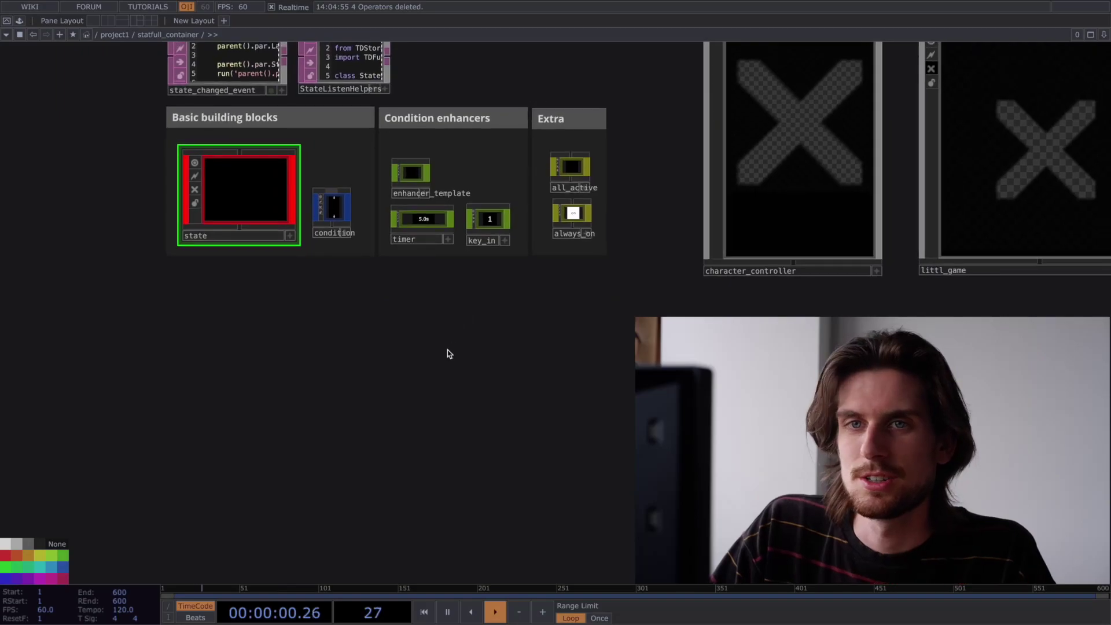
{"action": "left_click_drag", "start_coordinate": [384, 323], "coordinate": [401, 355]}
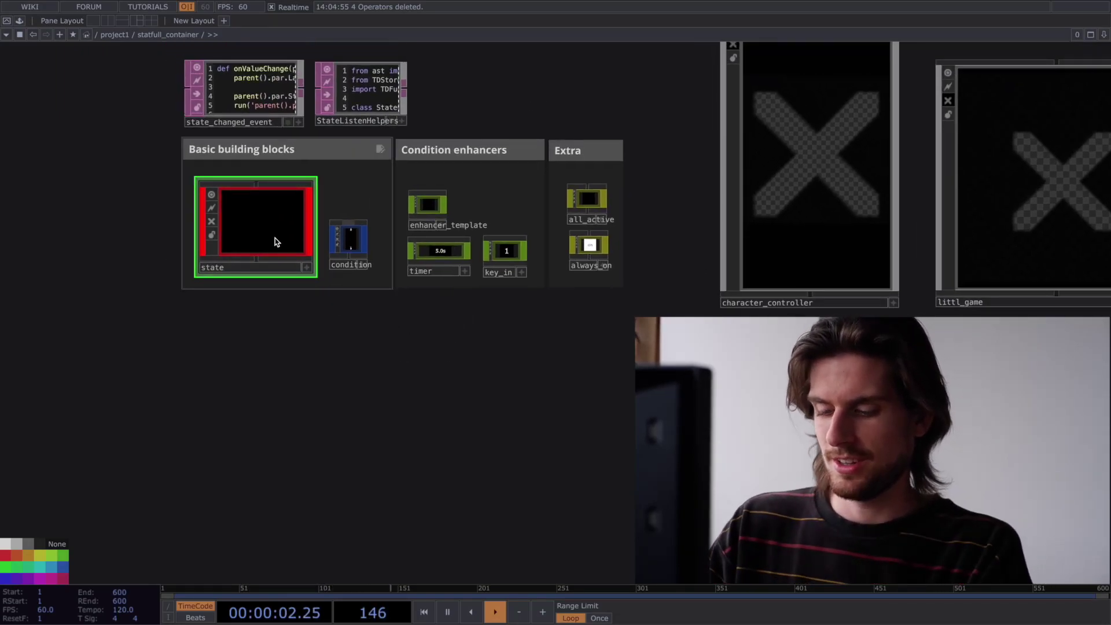
{"action": "left_click", "coordinate": [355, 247]}
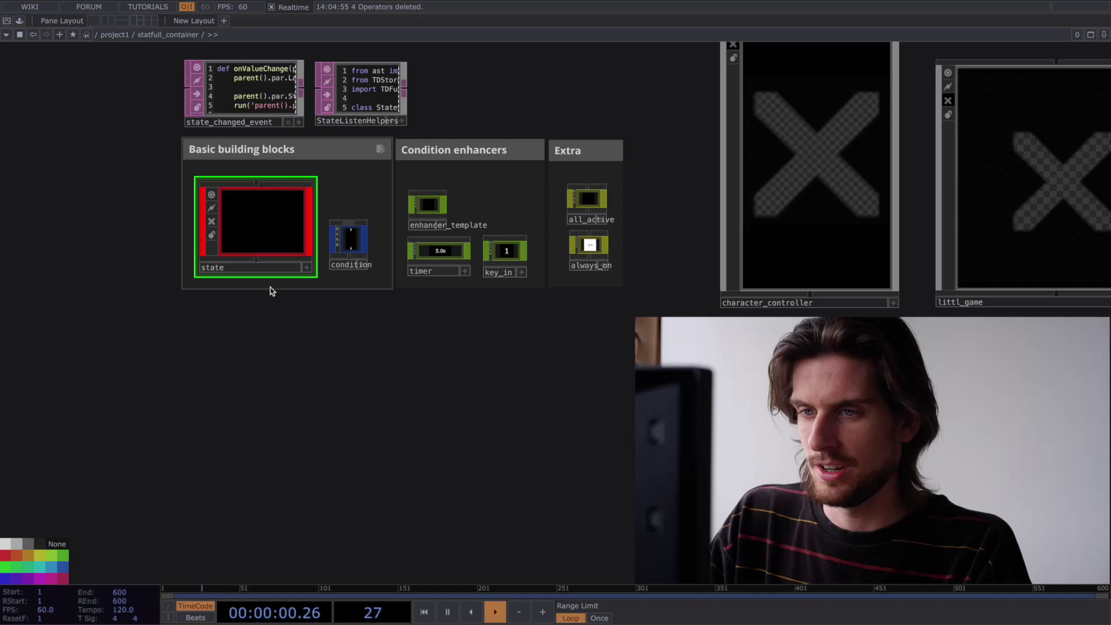
{"action": "key", "text": "ctrl+c"}
{"action": "key", "text": "ctrl+v"}
{"action": "left_click", "coordinate": [346, 426]}
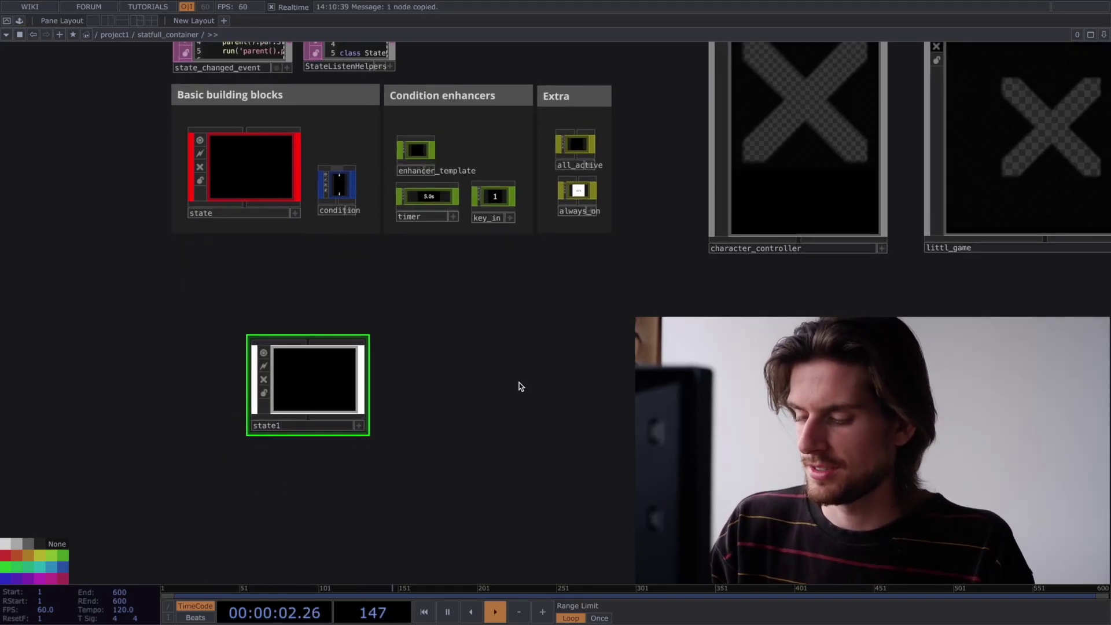
{"action": "key", "text": "p"}
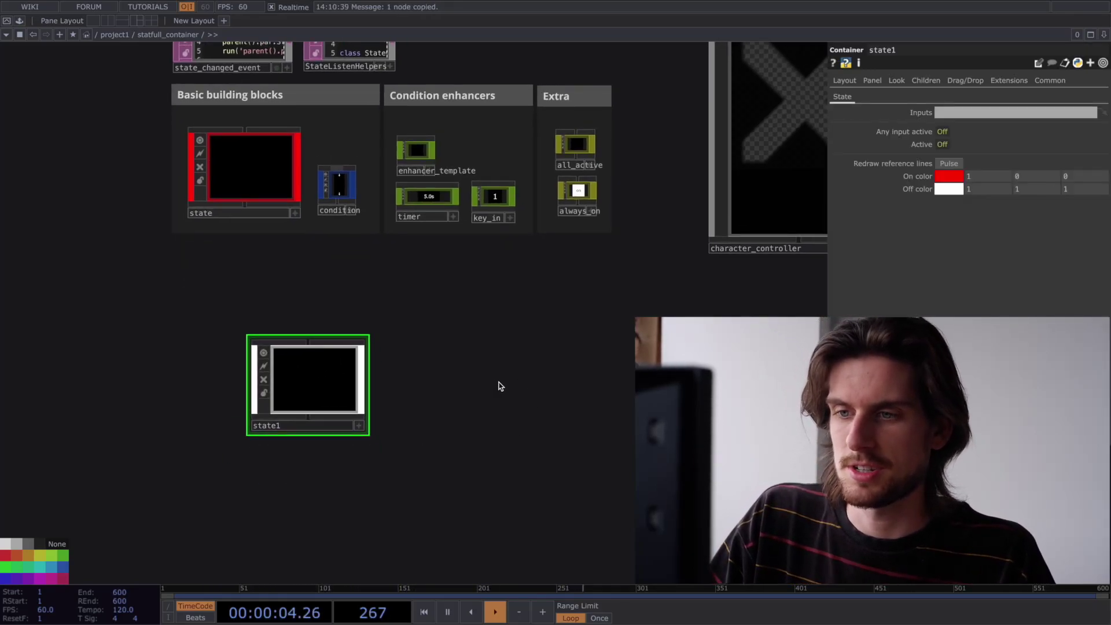
{"action": "left_click", "coordinate": [293, 427]}
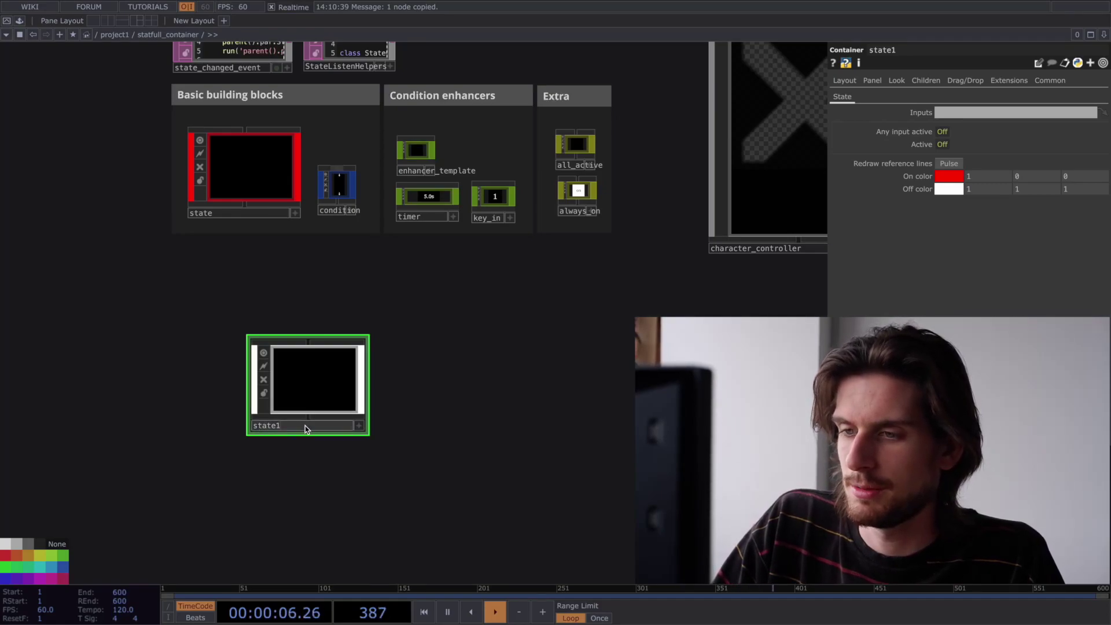
Open the parent parameters of statfull_container and examine its State parameter
{"action": "right_click", "coordinate": [557, 376]}
{"action": "left_click", "coordinate": [611, 339]}
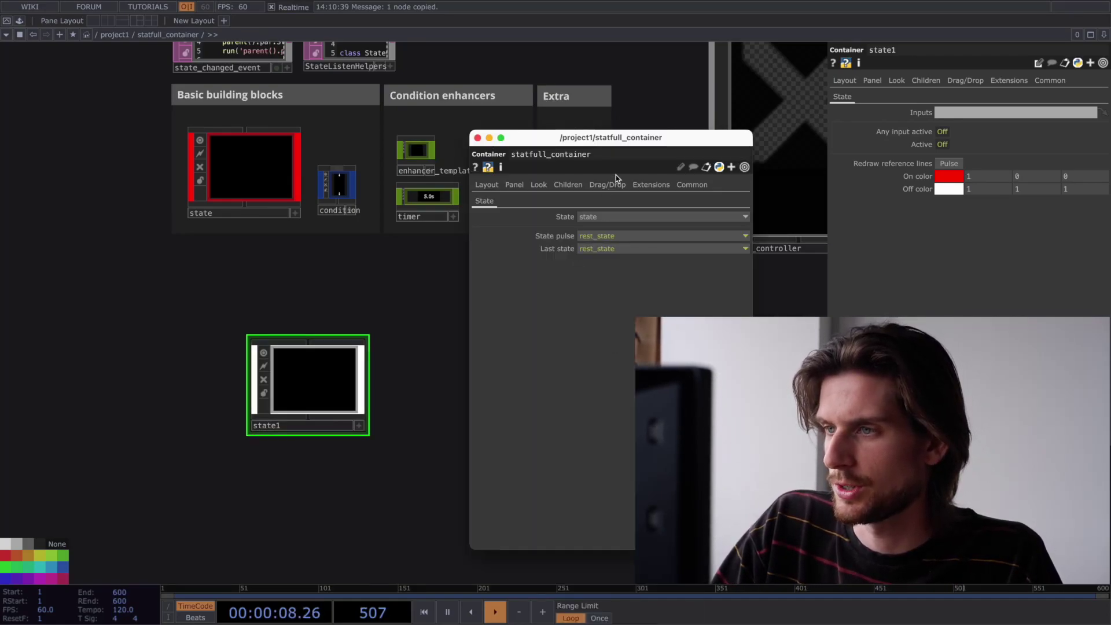
{"action": "left_click", "coordinate": [541, 217]}
{"action": "left_click", "coordinate": [559, 215]}
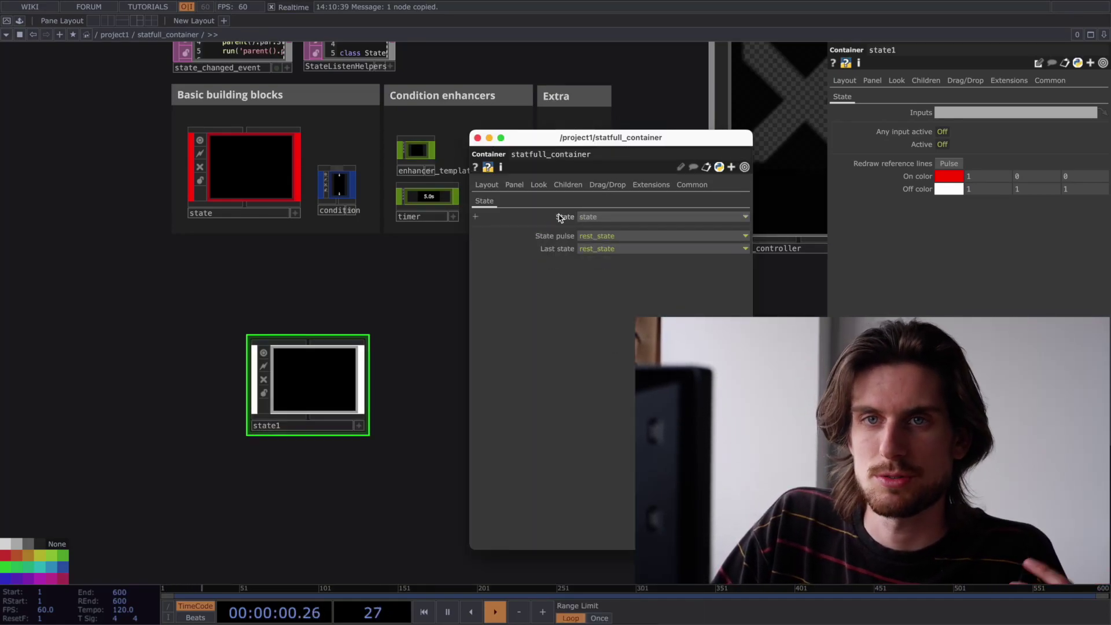
Switch the State of statfull_container to state1 and back to state
{"action": "left_click", "coordinate": [599, 219]}
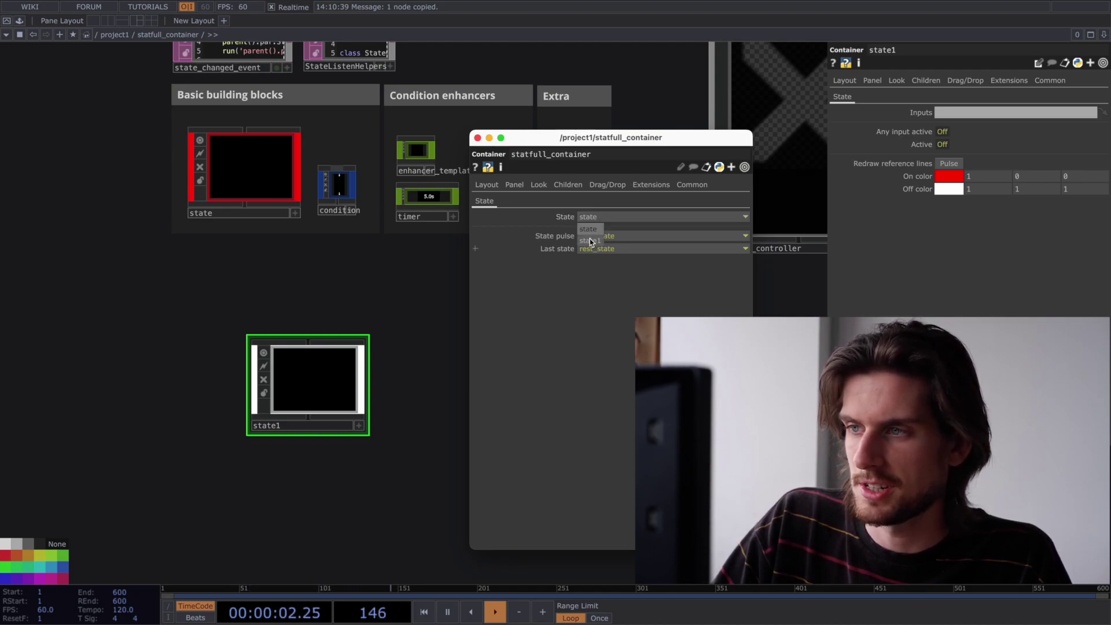
{"action": "left_click", "coordinate": [590, 241]}
{"action": "left_click", "coordinate": [590, 229]}
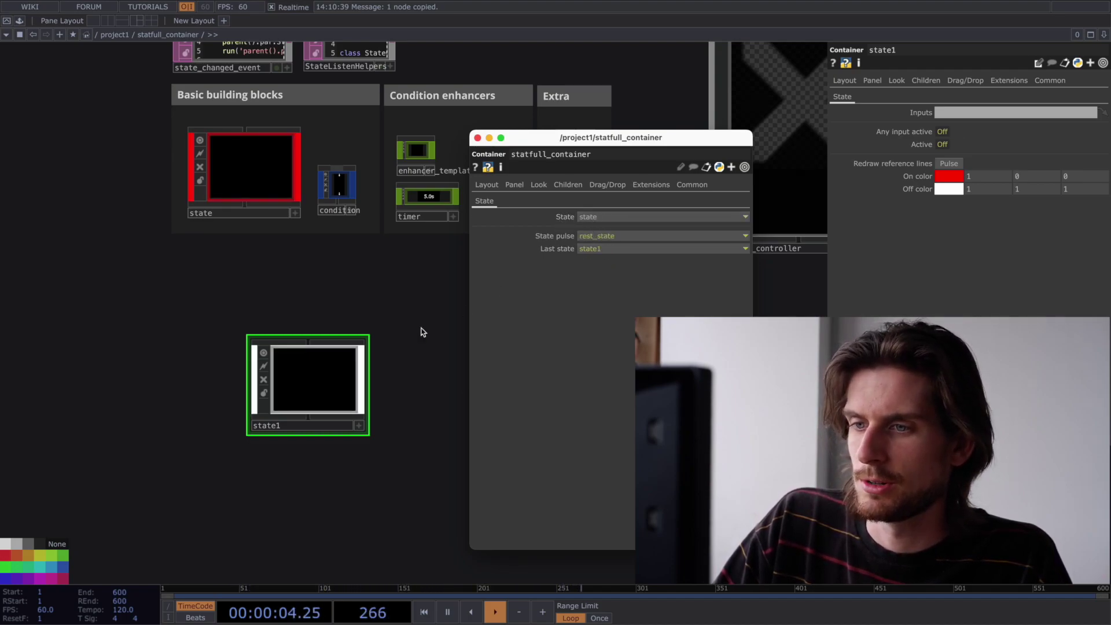
Align state1 beneath the original state building block and check the tag assigned to it
{"action": "left_click_drag", "start_coordinate": [321, 388], "coordinate": [262, 383]}
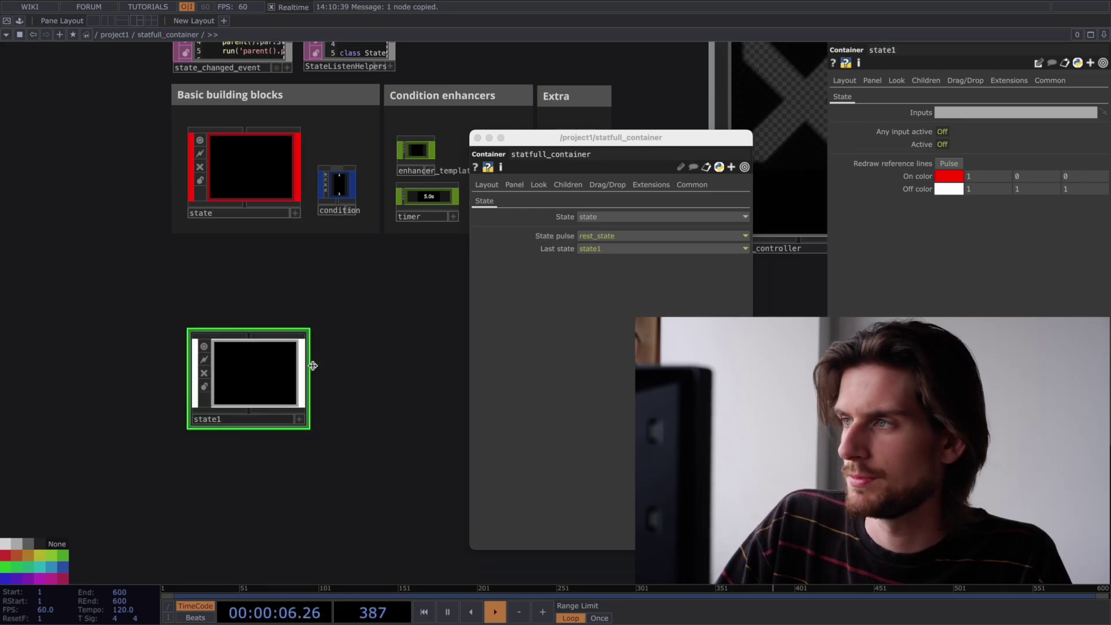
{"action": "left_click", "coordinate": [1038, 63]}
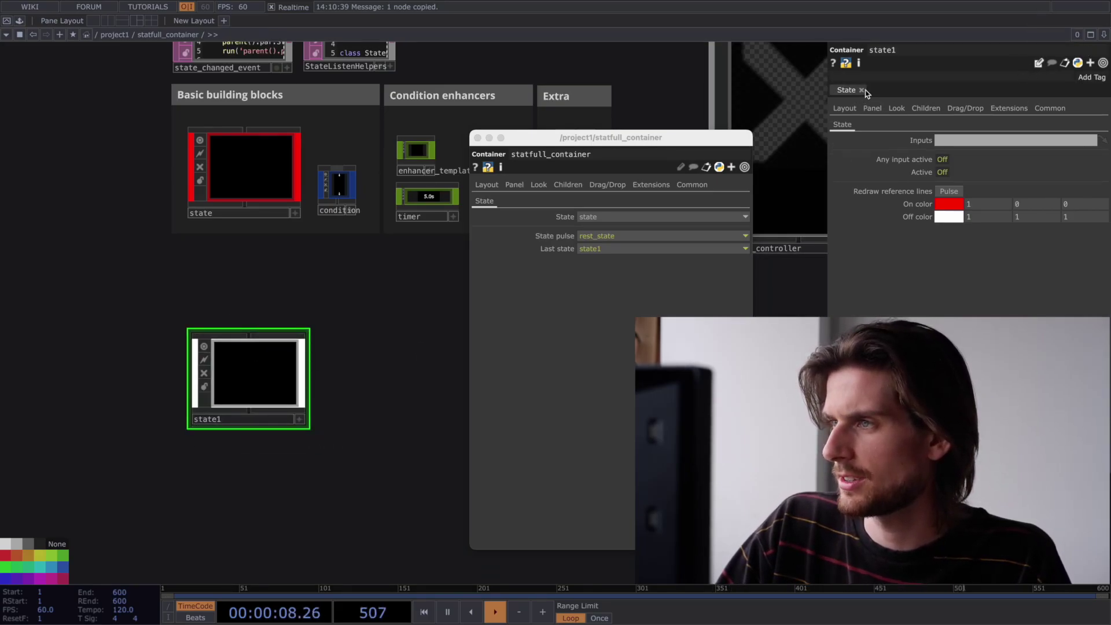
{"action": "left_click", "coordinate": [1038, 64]}
Open the parent component's customization, widen the editor to examine the State parameter's menuSource expression, and close it
{"action": "right_click", "coordinate": [357, 340]}
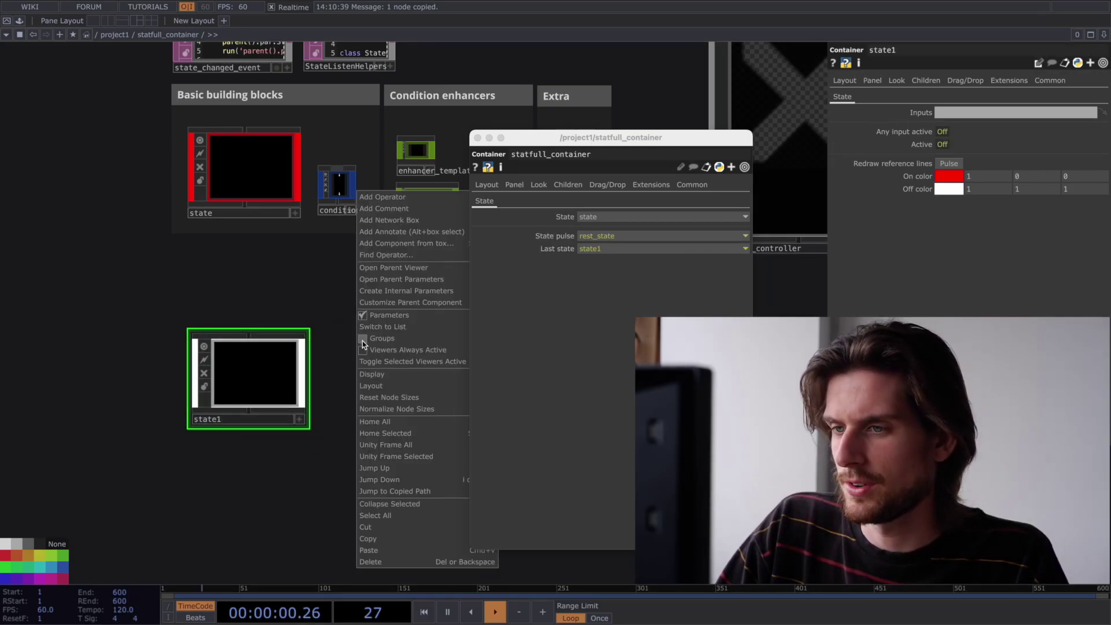
{"action": "left_click", "coordinate": [391, 302]}
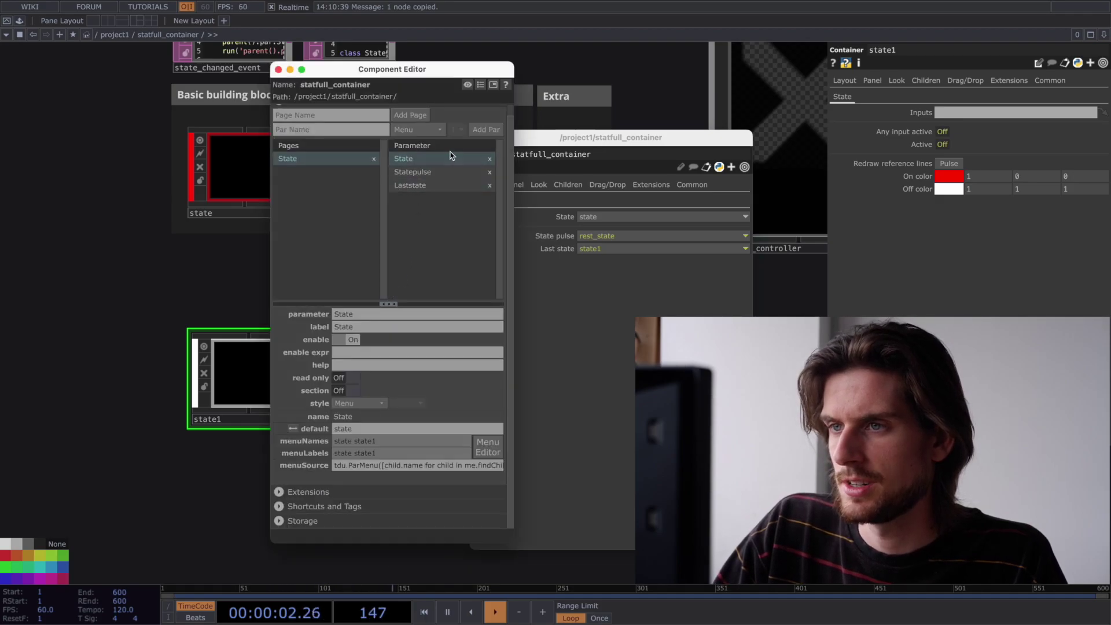
{"action": "left_click_drag", "start_coordinate": [514, 468], "coordinate": [691, 468]}
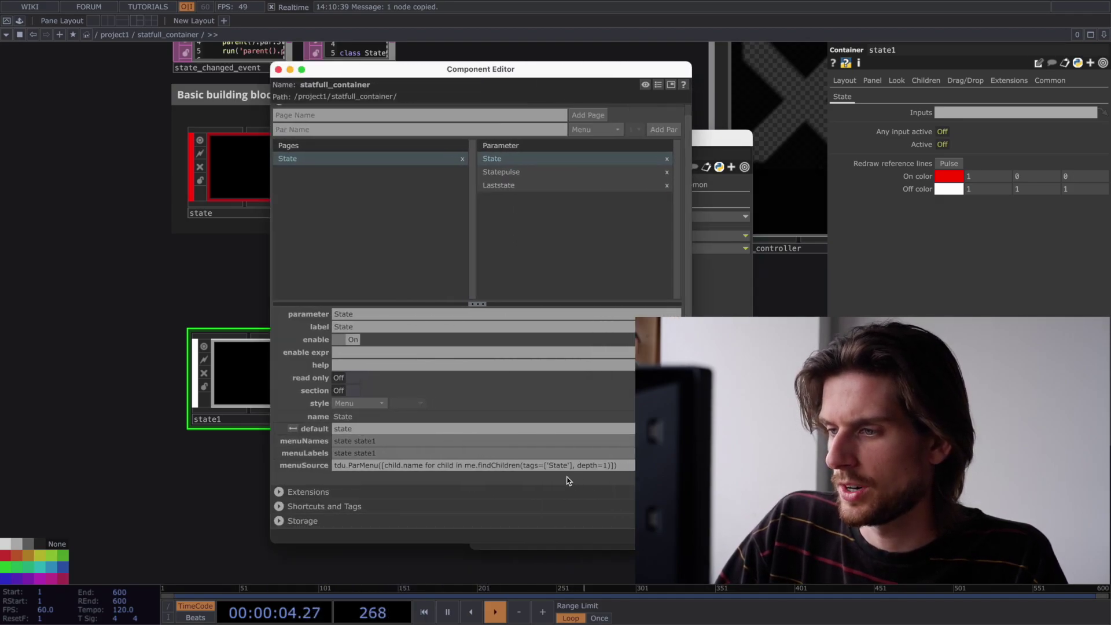
{"action": "left_click", "coordinate": [567, 465]}
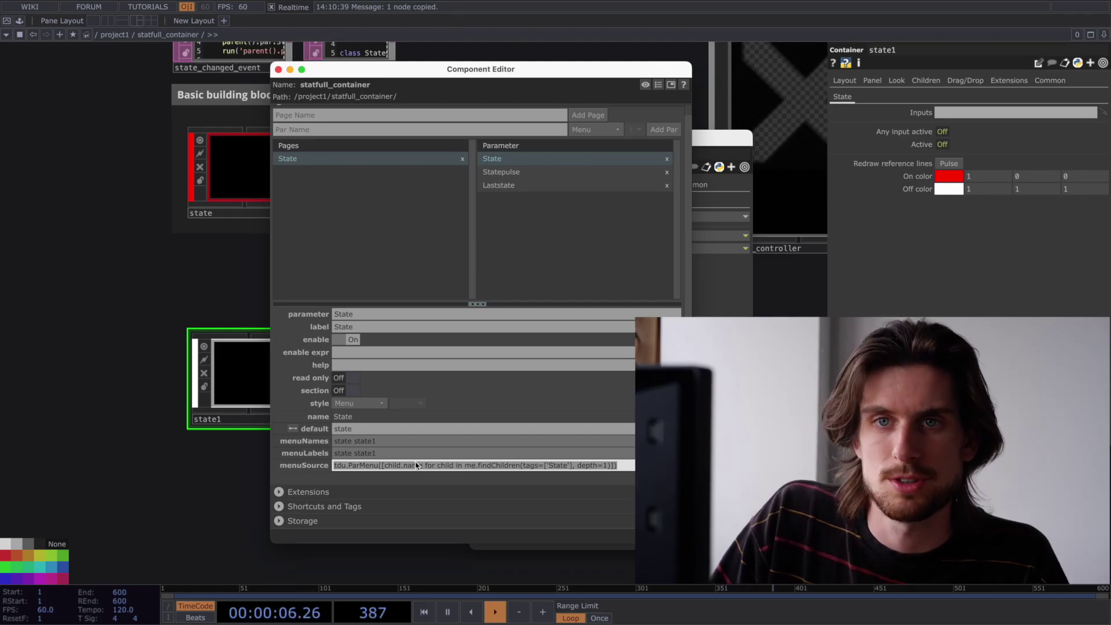
{"action": "left_click", "coordinate": [278, 69]}
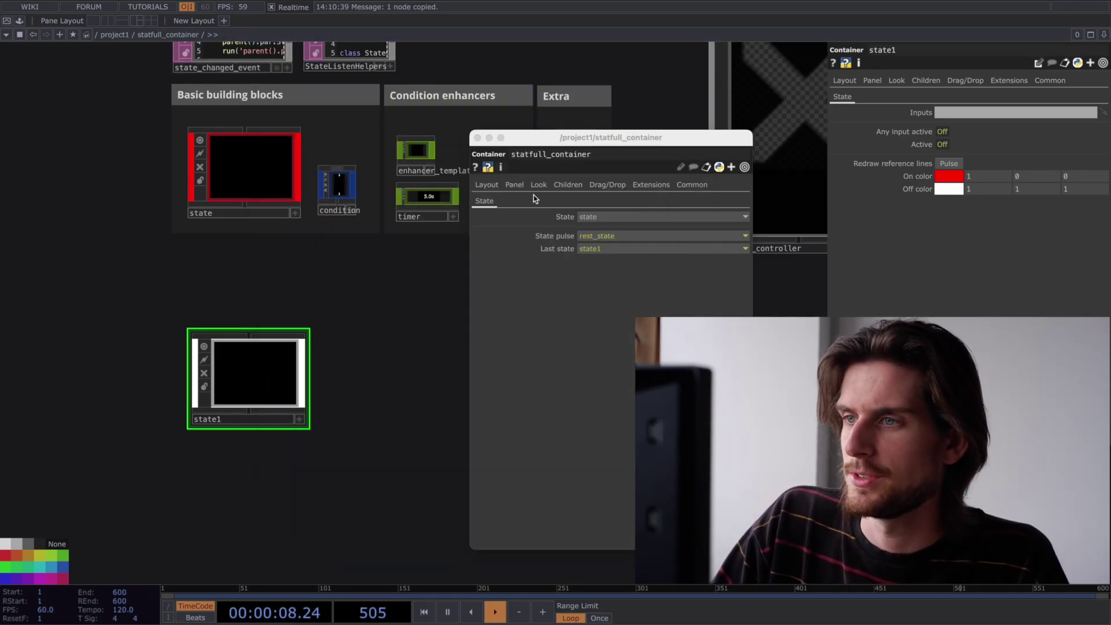
Link state1 and state2 directly to each other through their Inputs, and remove both links again
{"action": "left_click_drag", "start_coordinate": [273, 375], "coordinate": [299, 378]}
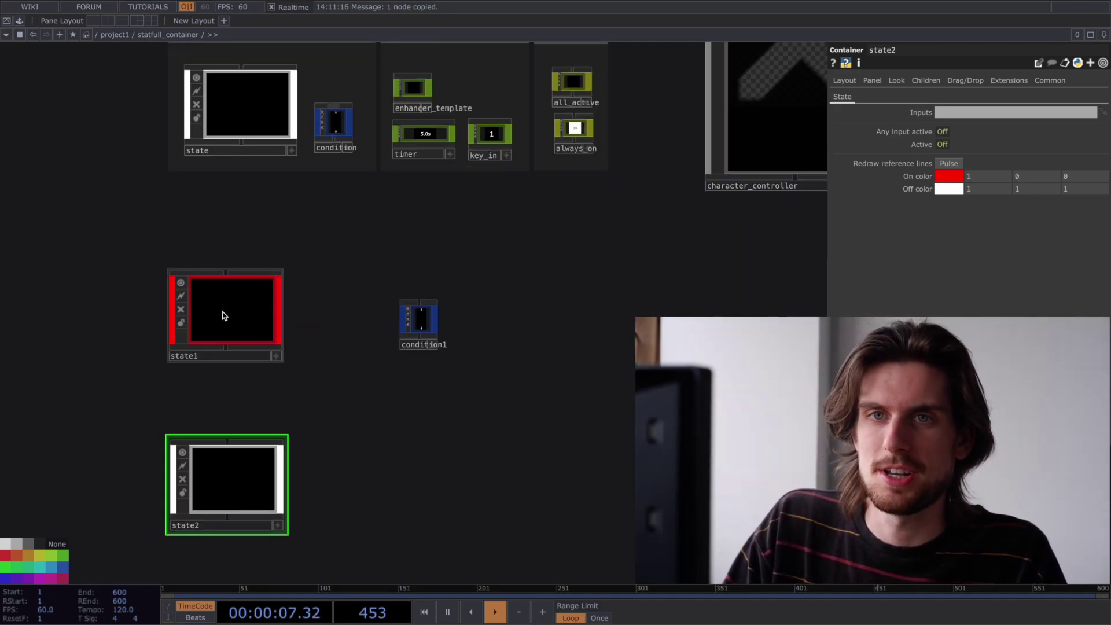
{"action": "mouse_move", "coordinate": [222, 313]}
{"action": "left_mouse_down"}
{"action": "mouse_move", "coordinate": [237, 480]}
{"action": "mouse_move", "coordinate": [237, 321]}
{"action": "left_mouse_up"}
{"action": "left_click", "coordinate": [243, 483]}
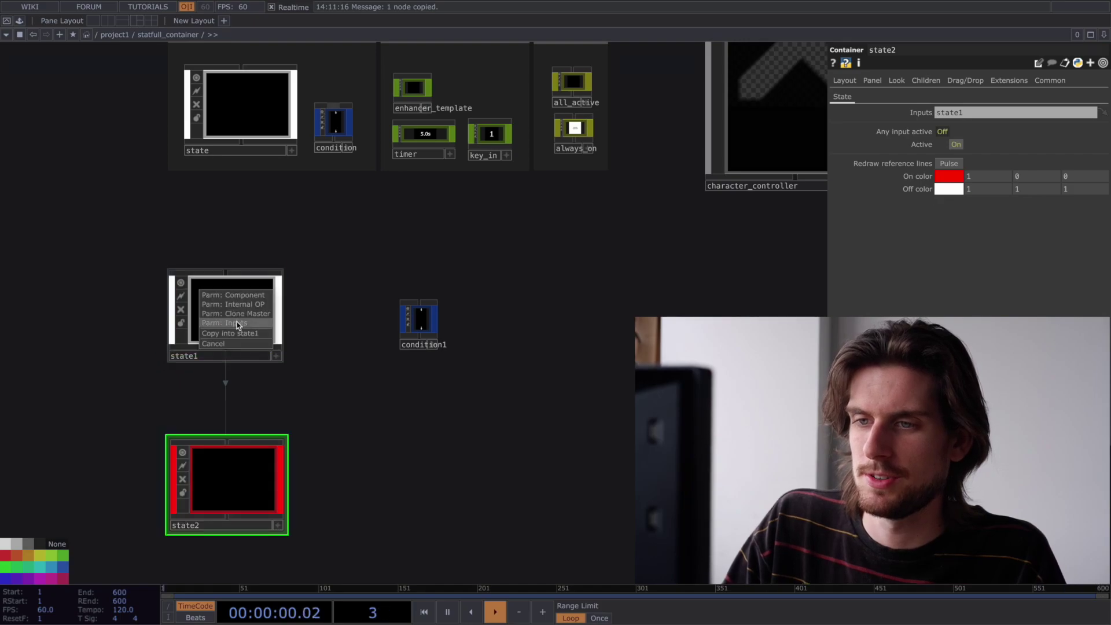
{"action": "left_click", "coordinate": [238, 324]}
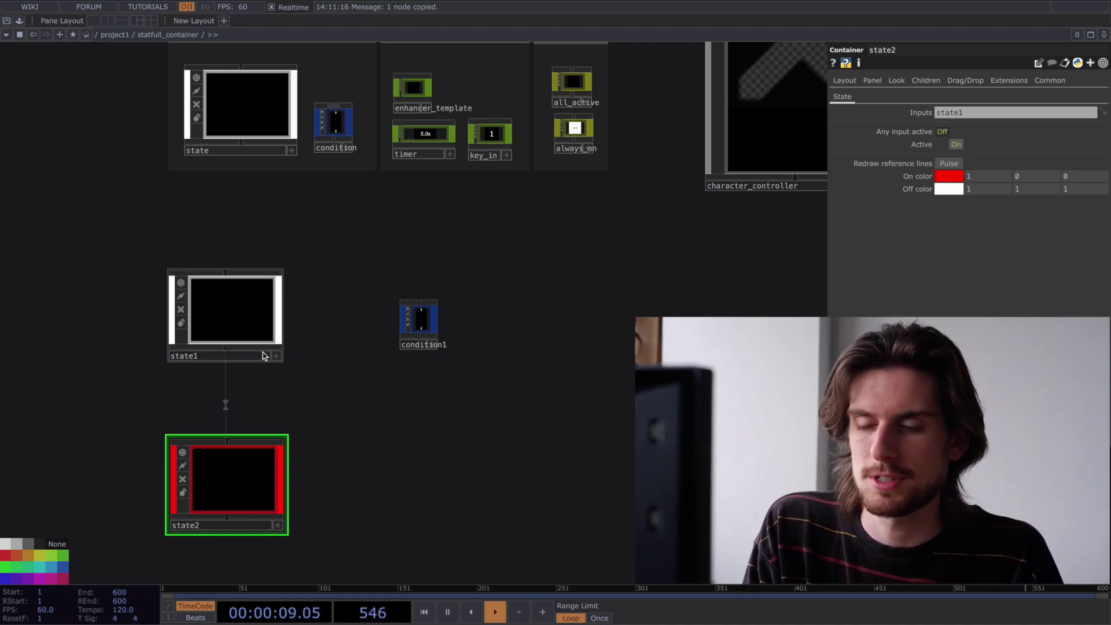
{"action": "left_click", "coordinate": [265, 440]}
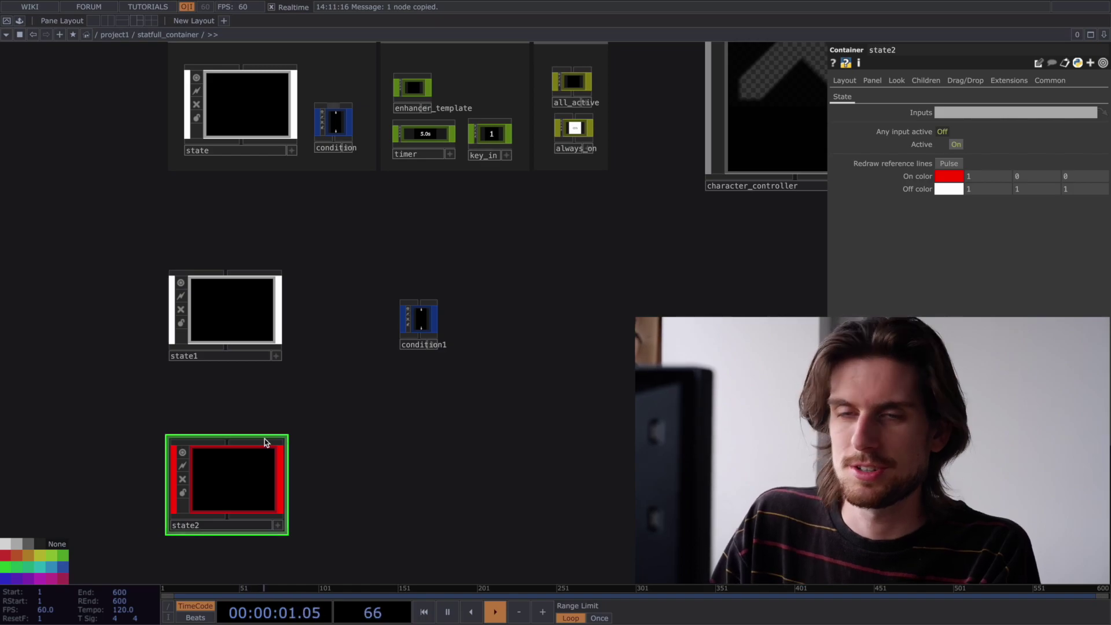
Place condition1 beside the two states and wire the Inputs so state1 feeds condition1, condition1 feeds state2, and state2 feeds state1
{"action": "left_click_drag", "start_coordinate": [427, 319], "coordinate": [355, 390]}
{"action": "left_click_drag", "start_coordinate": [329, 425], "coordinate": [347, 396]}
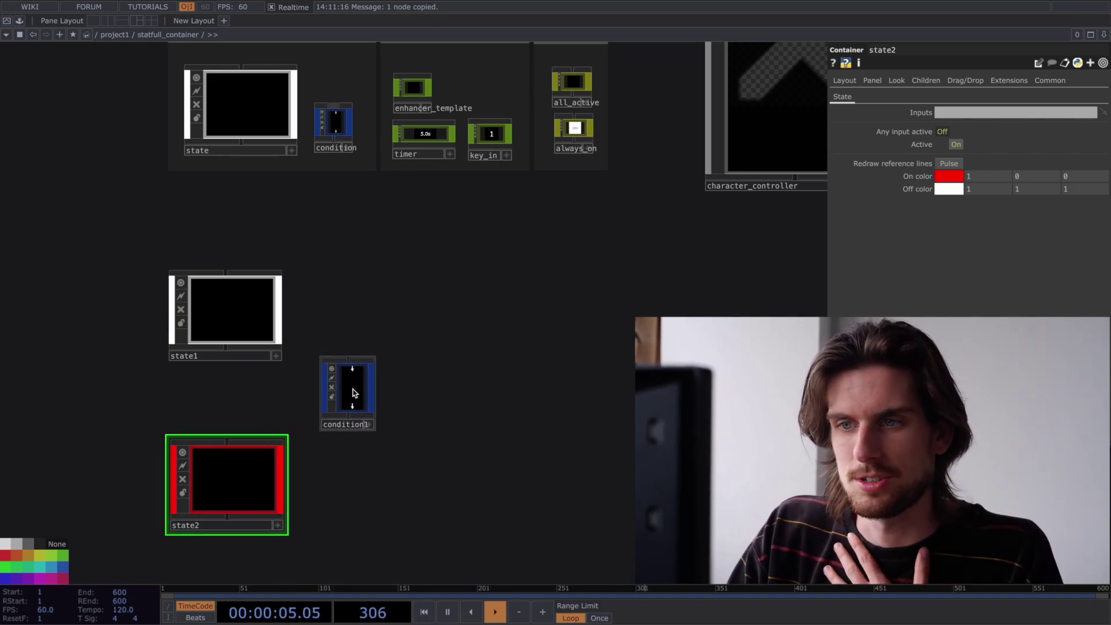
{"action": "left_click_drag", "start_coordinate": [248, 315], "coordinate": [236, 504]}
{"action": "left_click", "coordinate": [354, 375]}
{"action": "left_click", "coordinate": [242, 510]}
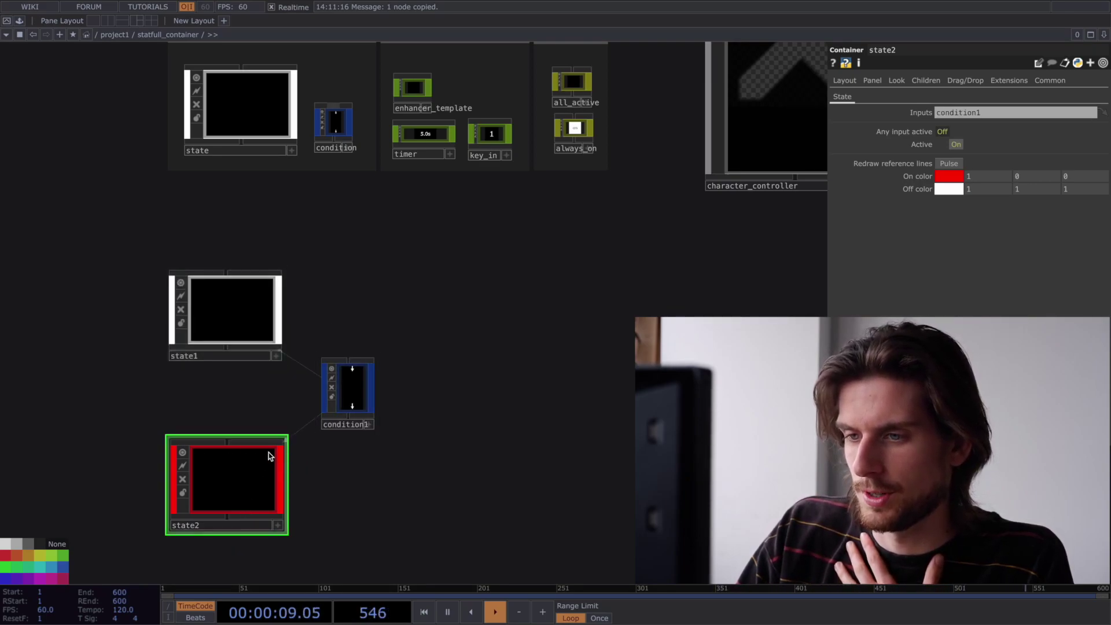
{"action": "left_click_drag", "start_coordinate": [225, 497], "coordinate": [225, 318]}
{"action": "left_click", "coordinate": [229, 322]}
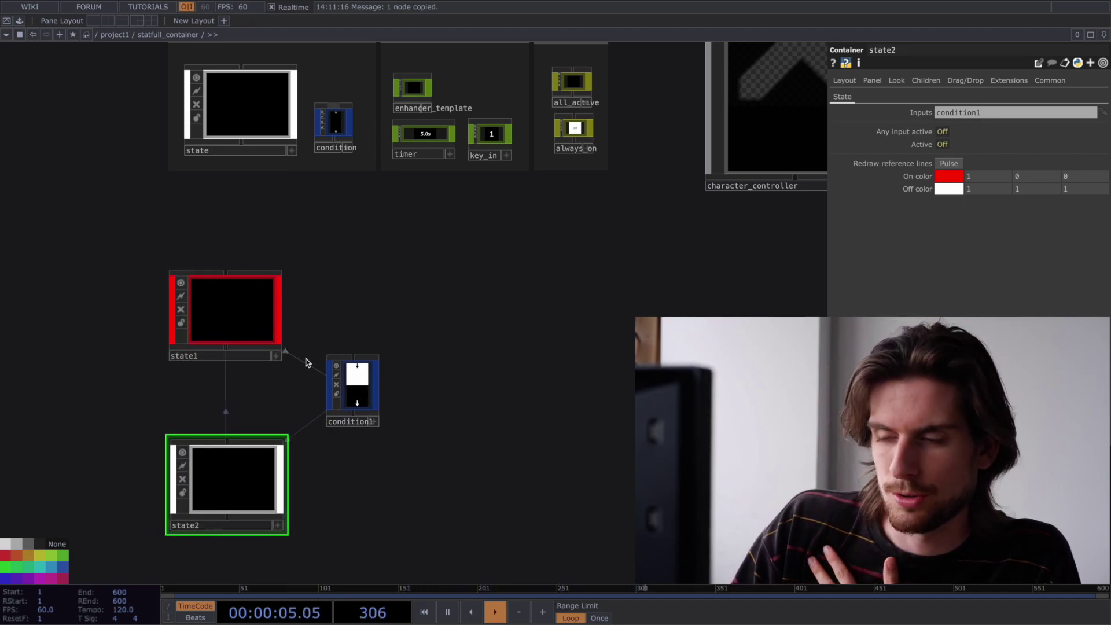
Test condition1's Progression by sweeping it through several values and returning it to 0
{"action": "left_click", "coordinate": [363, 386]}
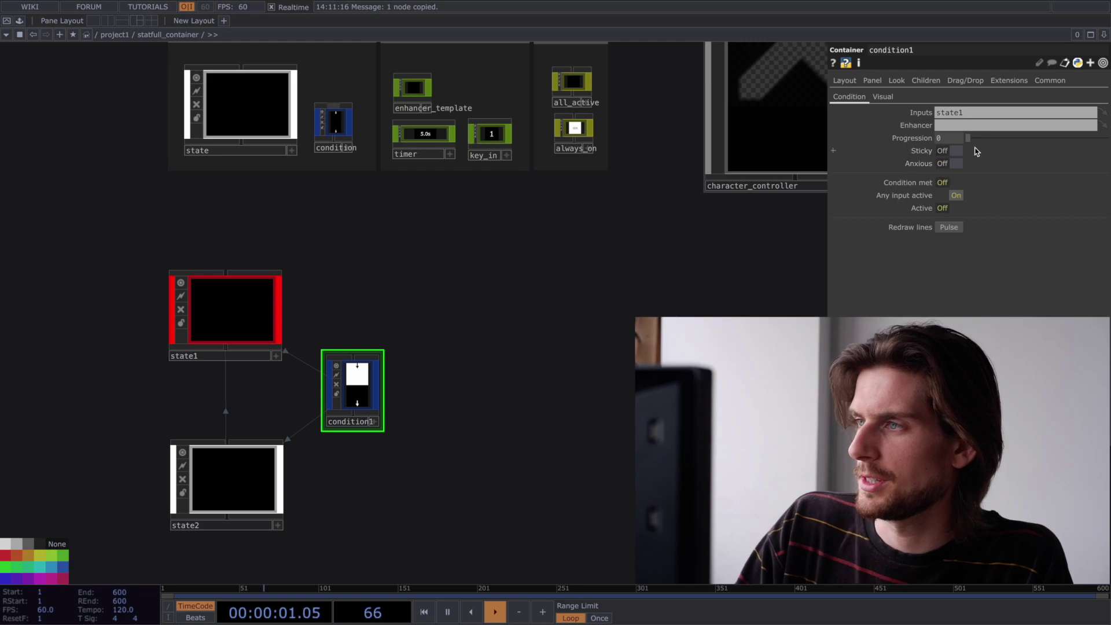
{"action": "left_click_drag", "start_coordinate": [976, 139], "coordinate": [982, 138]}
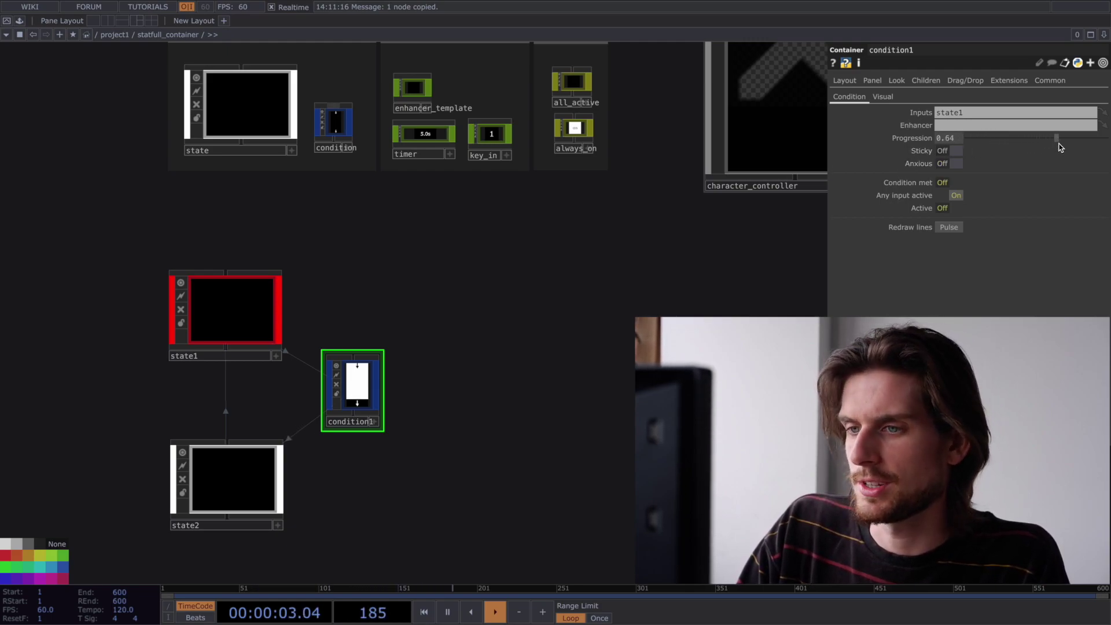
{"action": "mouse_move", "coordinate": [1060, 147]}
{"action": "left_mouse_down"}
{"action": "mouse_move", "coordinate": [1106, 141]}
{"action": "mouse_move", "coordinate": [1070, 149]}
{"action": "left_mouse_up"}
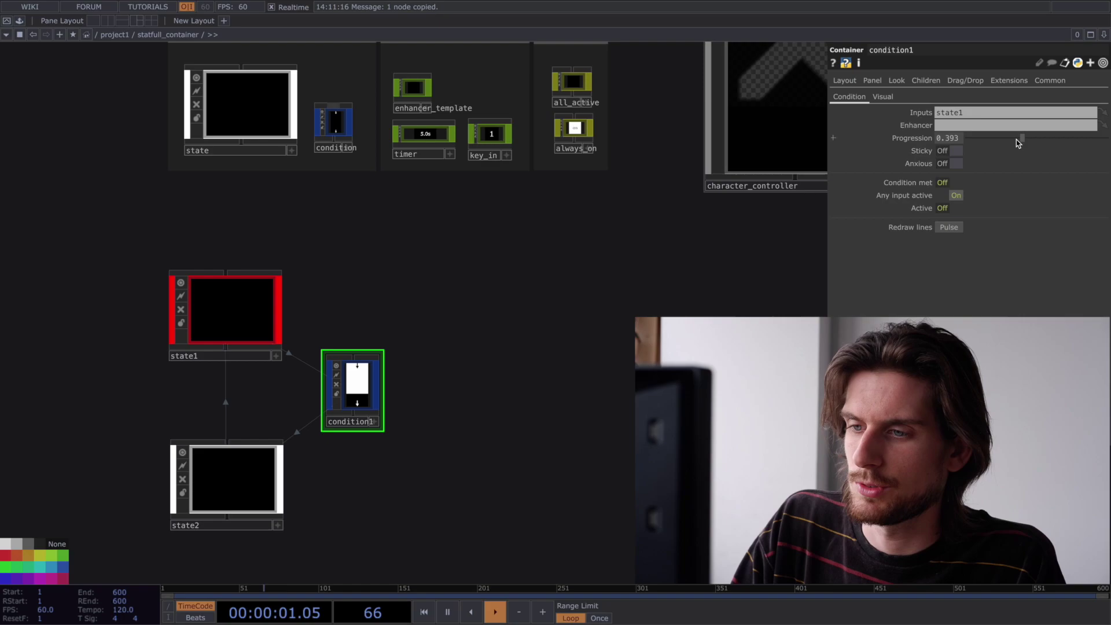
{"action": "left_click_drag", "start_coordinate": [1020, 141], "coordinate": [1013, 144]}
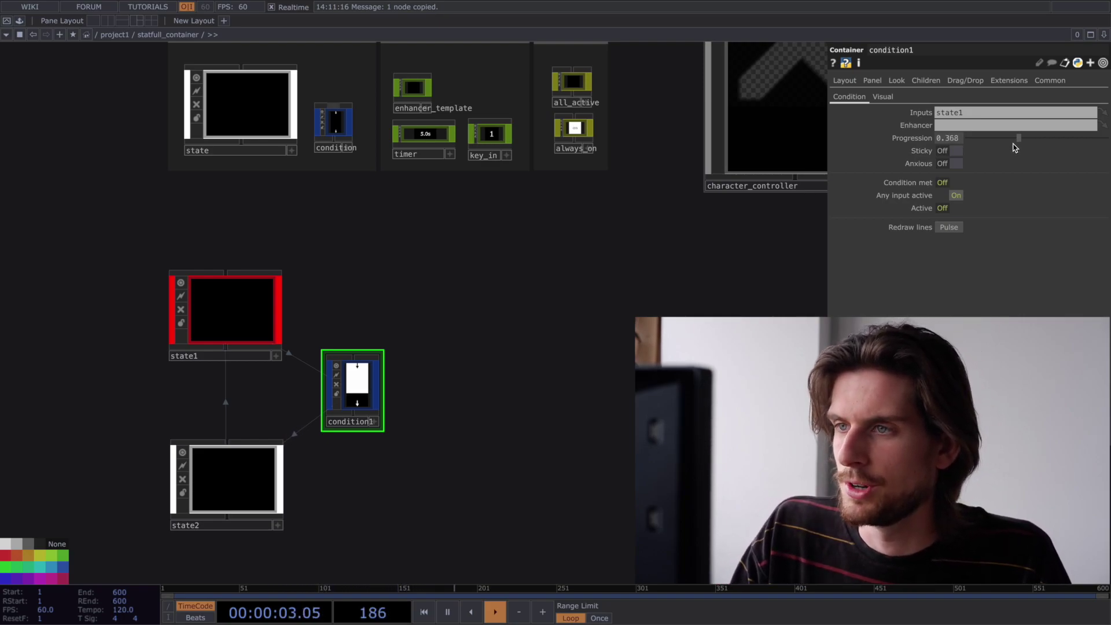
{"action": "left_click_drag", "start_coordinate": [1102, 145], "coordinate": [954, 143]}
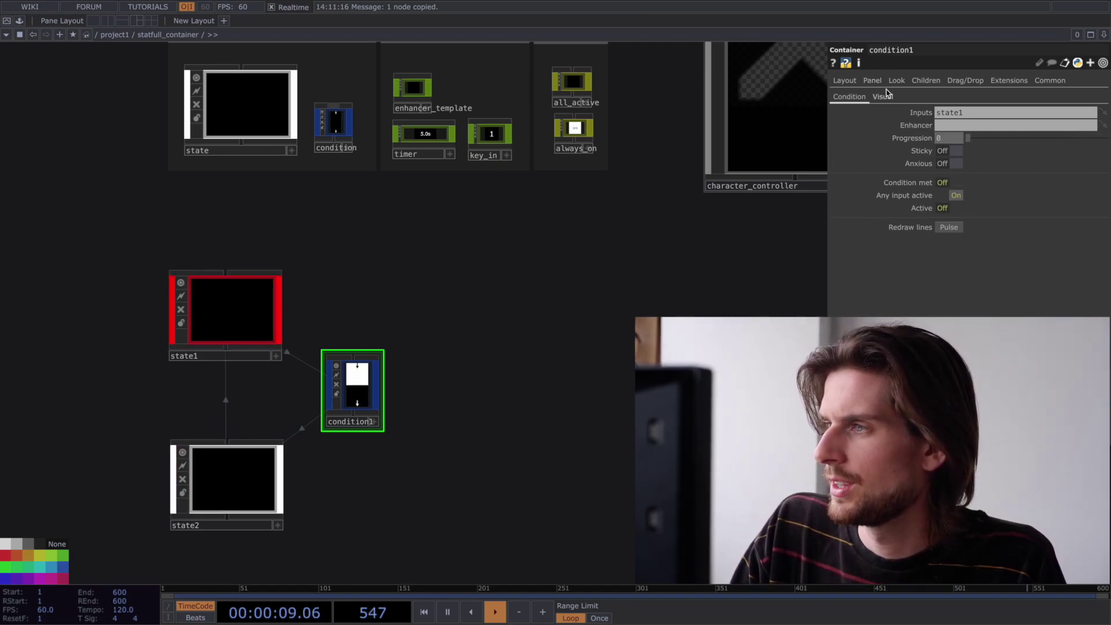
Try the Up flow direction on condition1, set it to Left, and widen the node
{"action": "left_click", "coordinate": [887, 97]}
{"action": "left_click", "coordinate": [949, 113]}
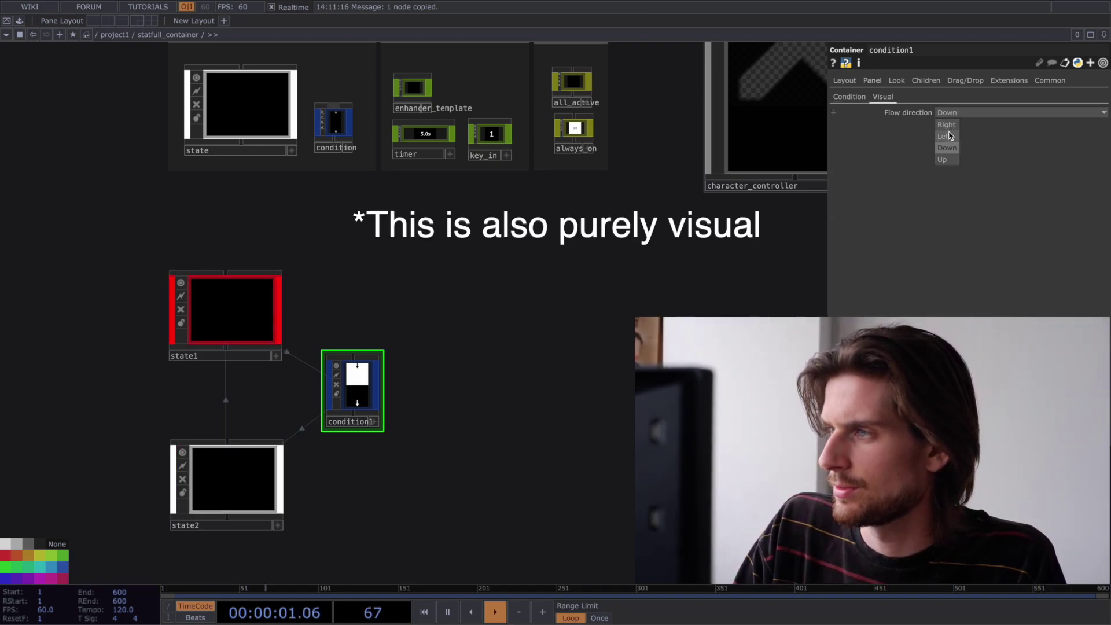
{"action": "left_click", "coordinate": [943, 159]}
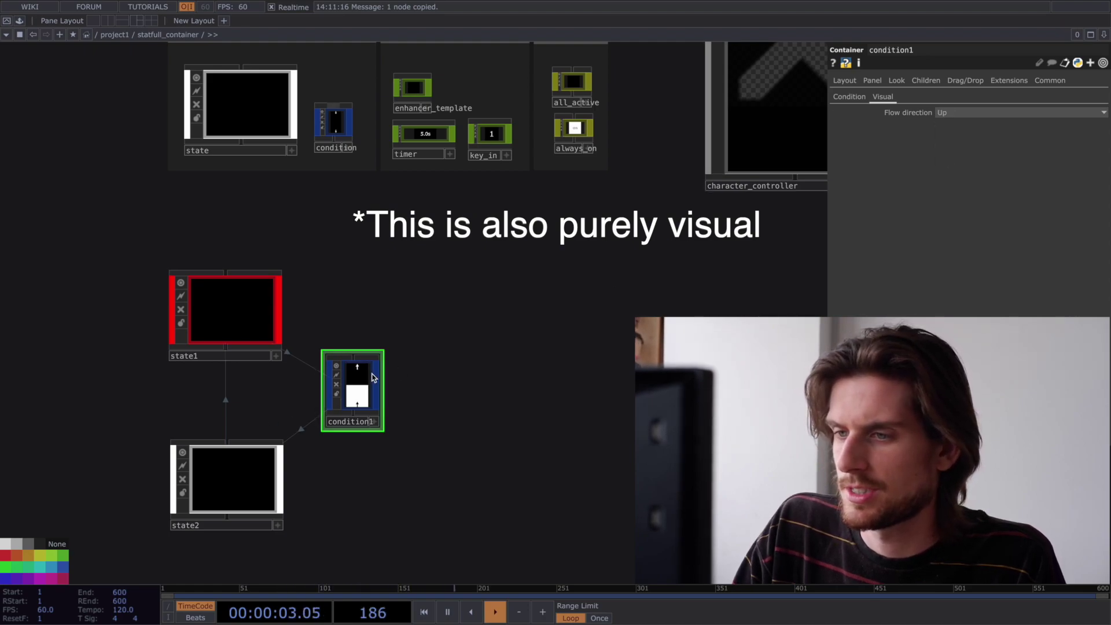
{"action": "left_click", "coordinate": [949, 112]}
{"action": "left_click", "coordinate": [944, 135]}
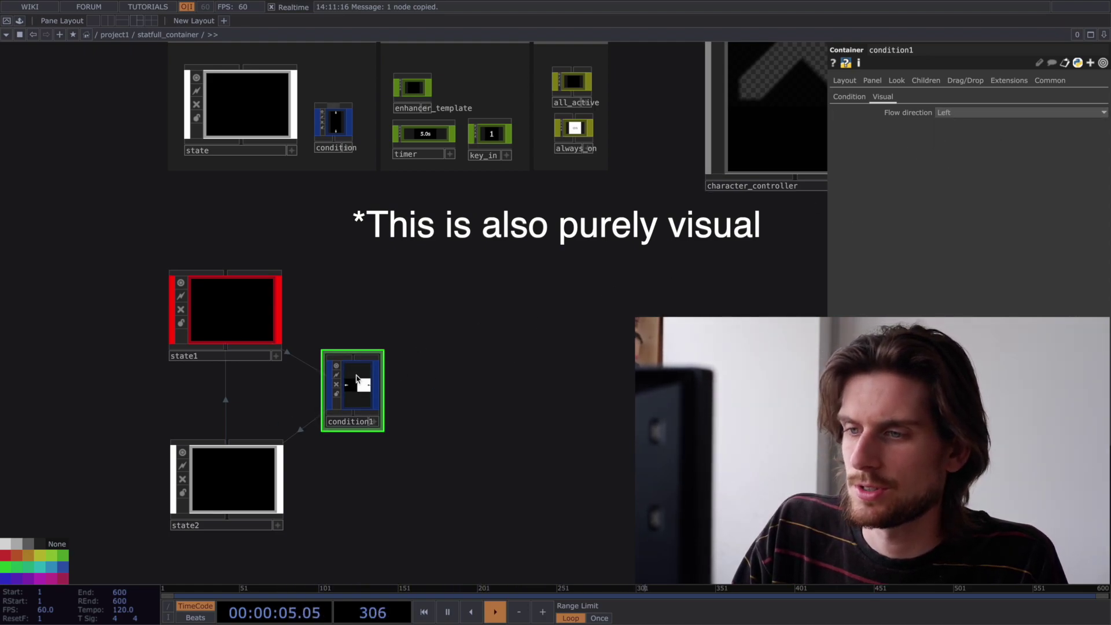
{"action": "left_click_drag", "start_coordinate": [381, 353], "coordinate": [415, 366]}
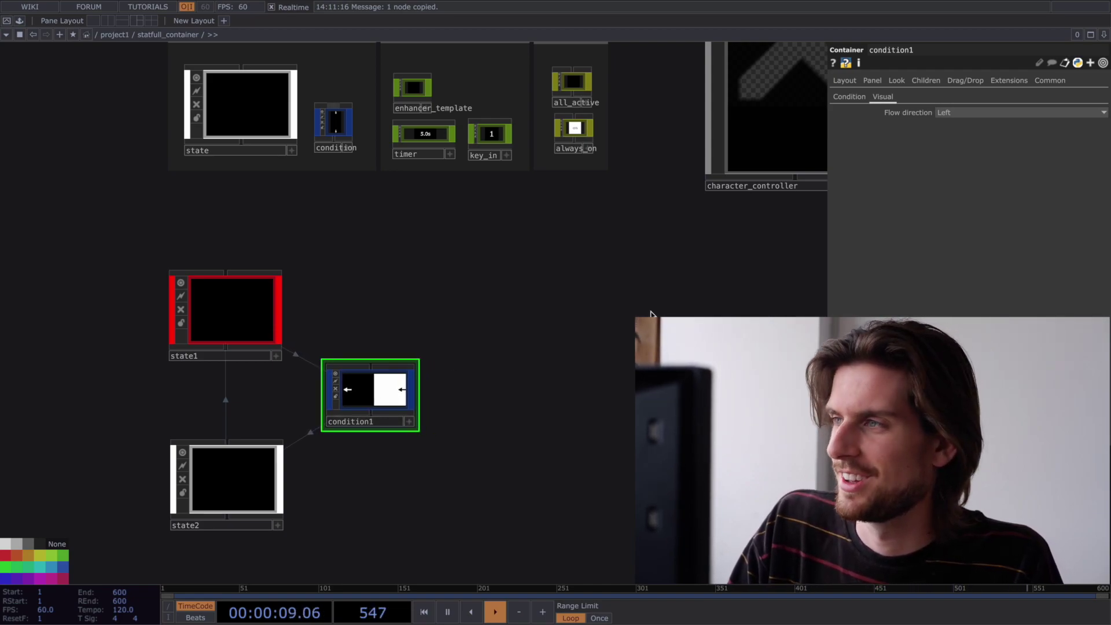
Copy the timer enhancer next to condition1 and assign the copy as condition1's Enhancer
{"action": "left_click", "coordinate": [846, 97]}
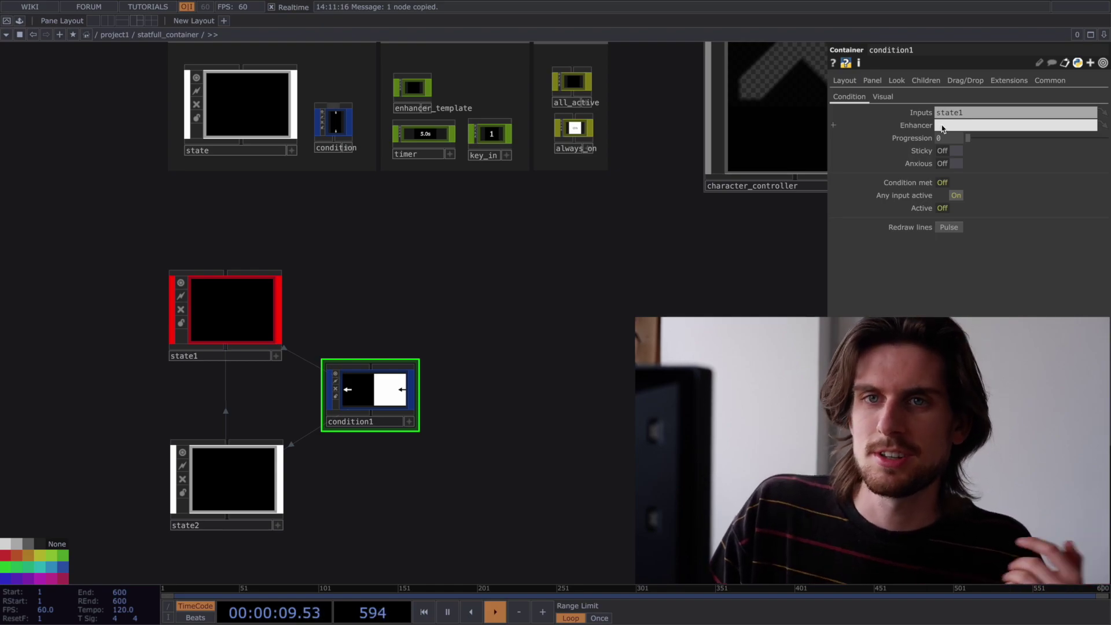
{"action": "left_click", "coordinate": [421, 134]}
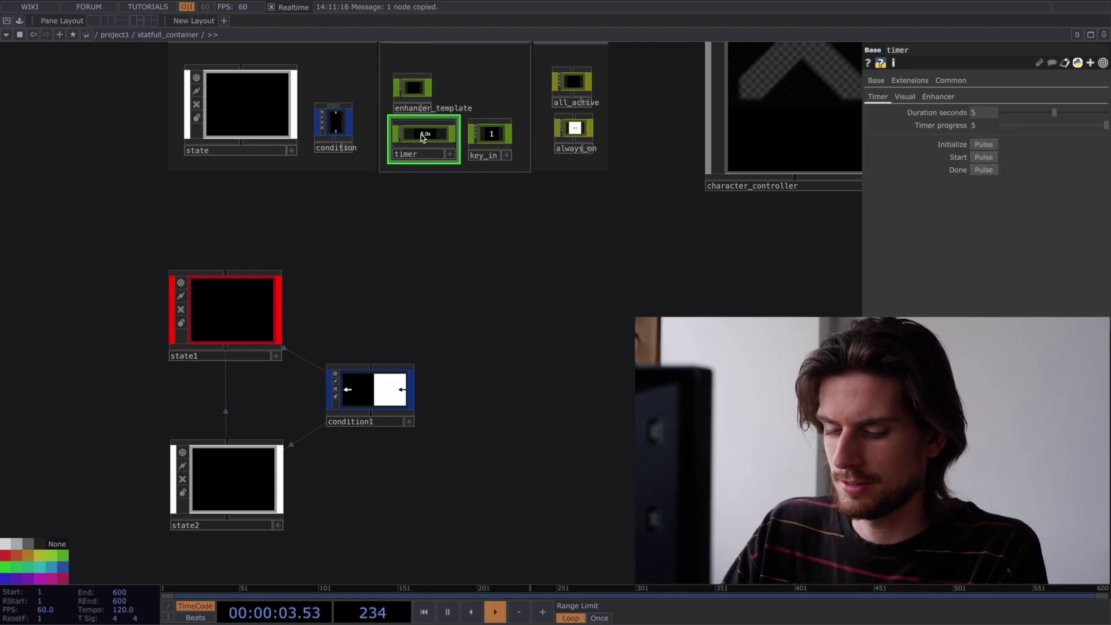
{"action": "key", "text": "ctrl+c"}
{"action": "key", "text": "ctrl+v"}
{"action": "left_click", "coordinate": [511, 423]}
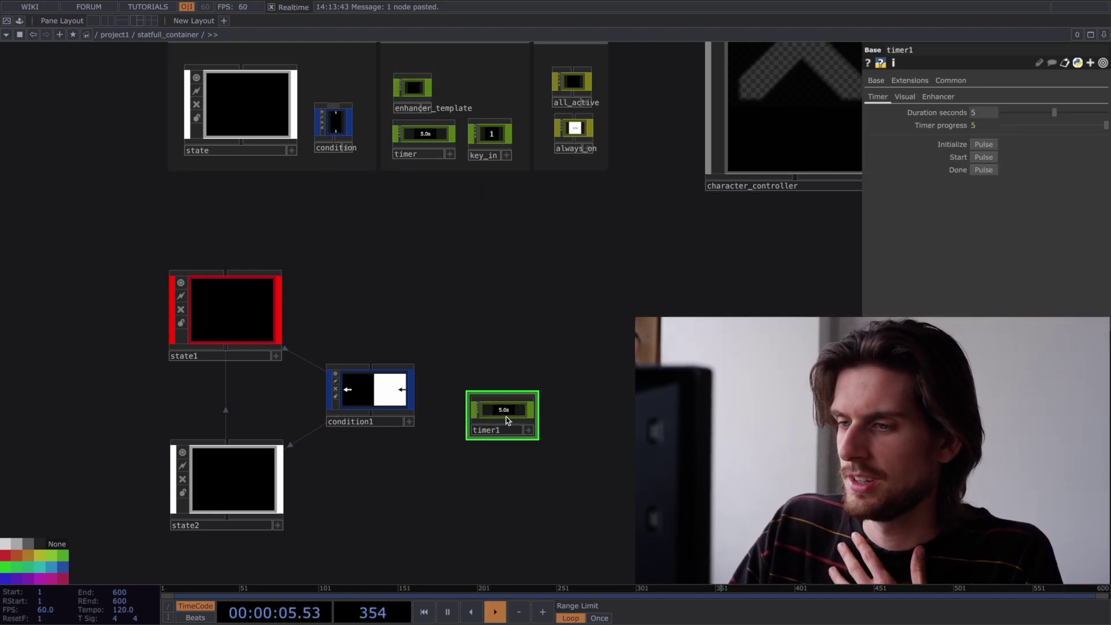
{"action": "left_click_drag", "start_coordinate": [506, 420], "coordinate": [359, 381]}
{"action": "left_click", "coordinate": [387, 401]}
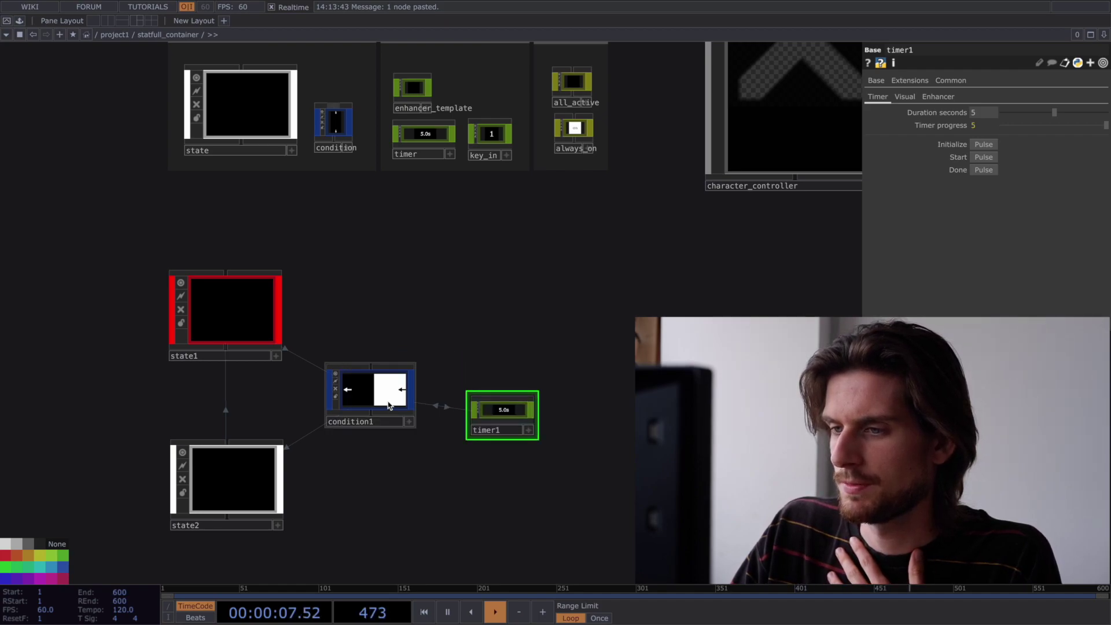
{"action": "left_click_drag", "start_coordinate": [502, 409], "coordinate": [493, 388]}
Expand condition1's Progression and examine its expression referencing the enhancer's Progressionvalue
{"action": "left_click", "coordinate": [348, 393]}
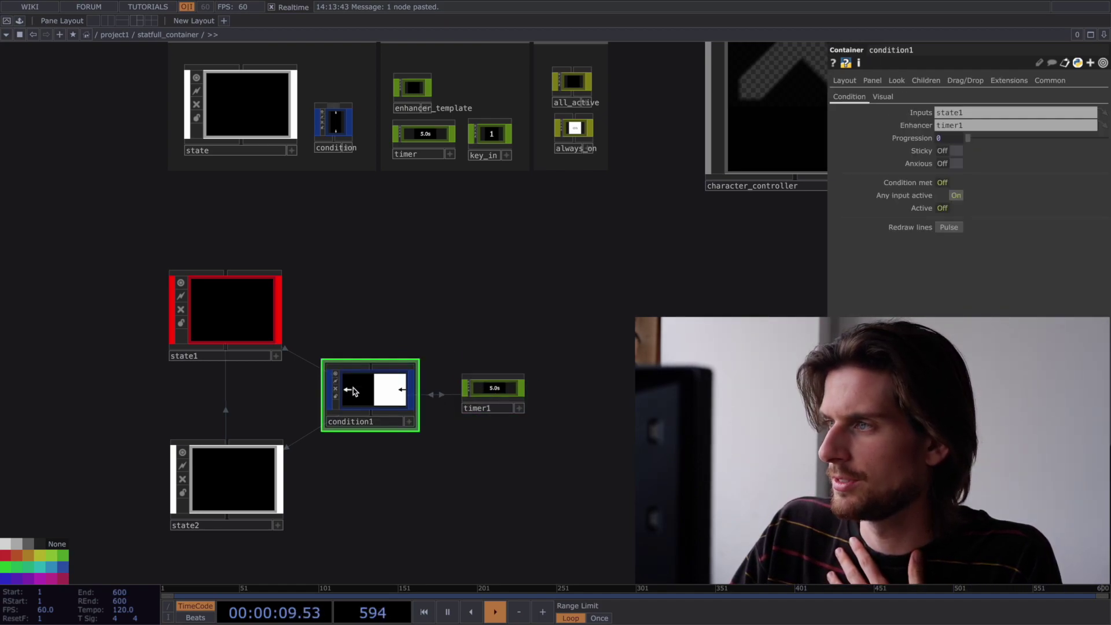
{"action": "left_click", "coordinate": [920, 139]}
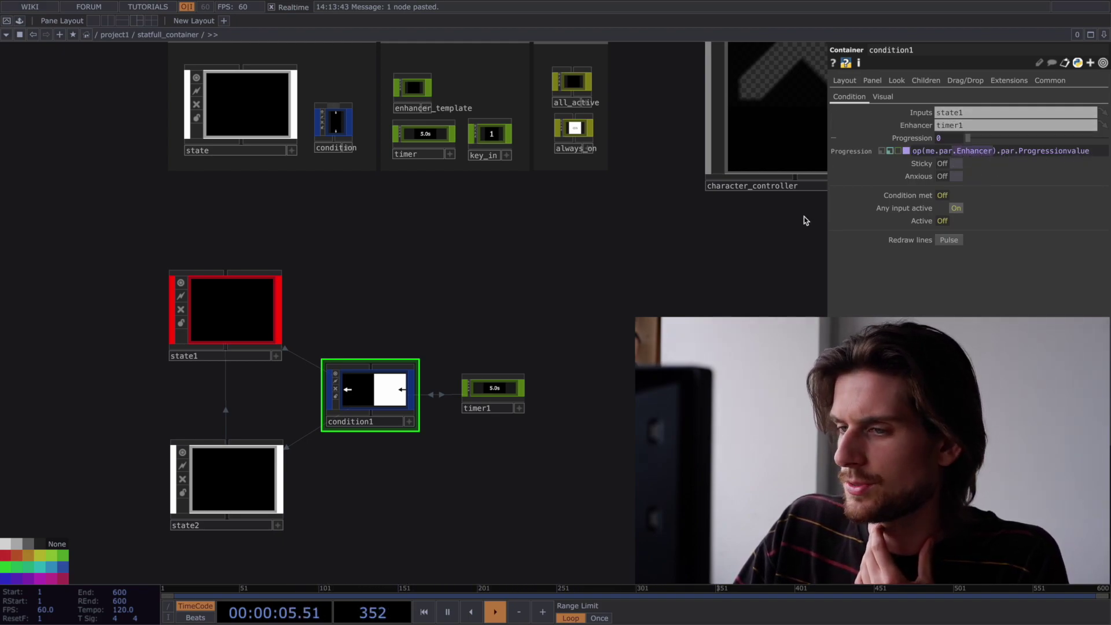
{"action": "left_click_drag", "start_coordinate": [1014, 152], "coordinate": [1081, 151]}
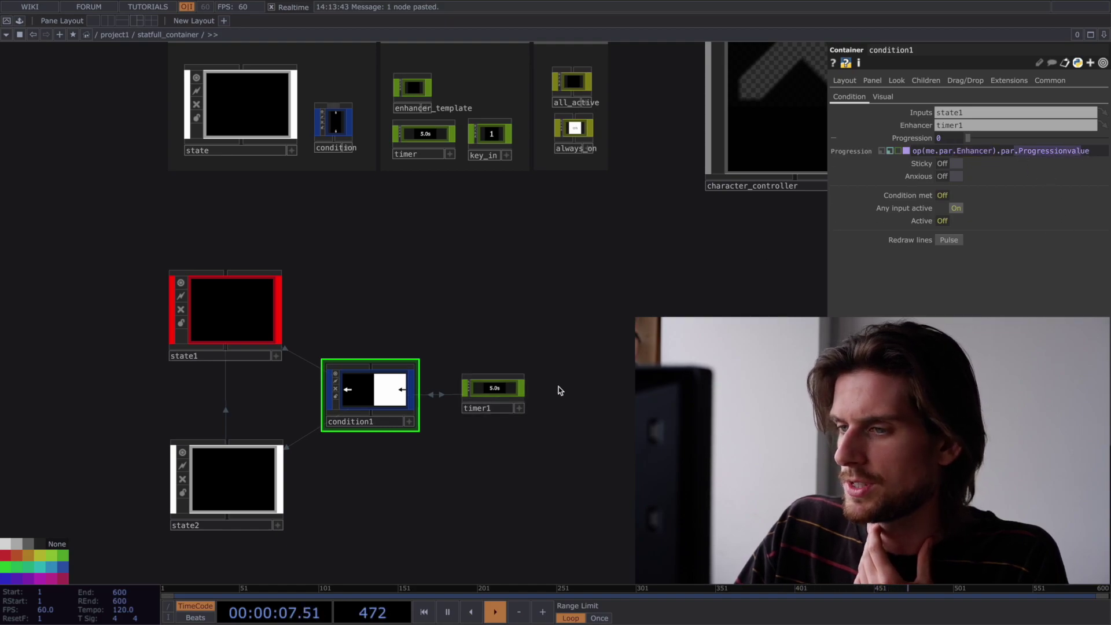
Inspect timer1's Enhancer and Timer parameters, nudge the node slightly toward condition1, and return to condition1's parameters
{"action": "left_click", "coordinate": [494, 388]}
{"action": "left_click", "coordinate": [937, 96]}
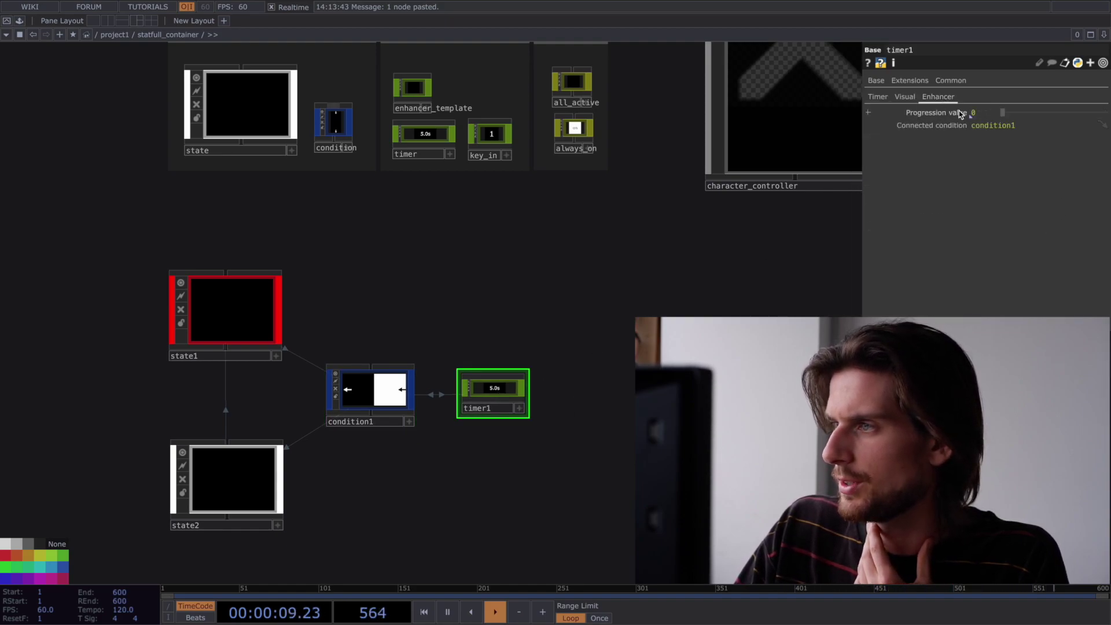
{"action": "left_click", "coordinate": [876, 96]}
{"action": "left_click_drag", "start_coordinate": [492, 393], "coordinate": [487, 397]}
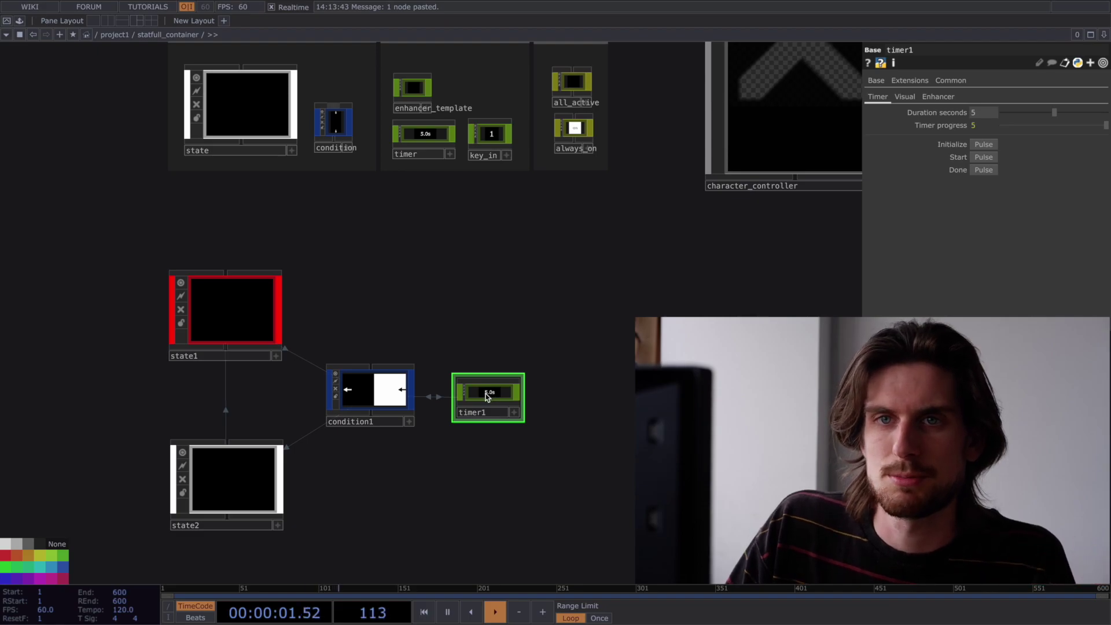
{"action": "left_click", "coordinate": [408, 391]}
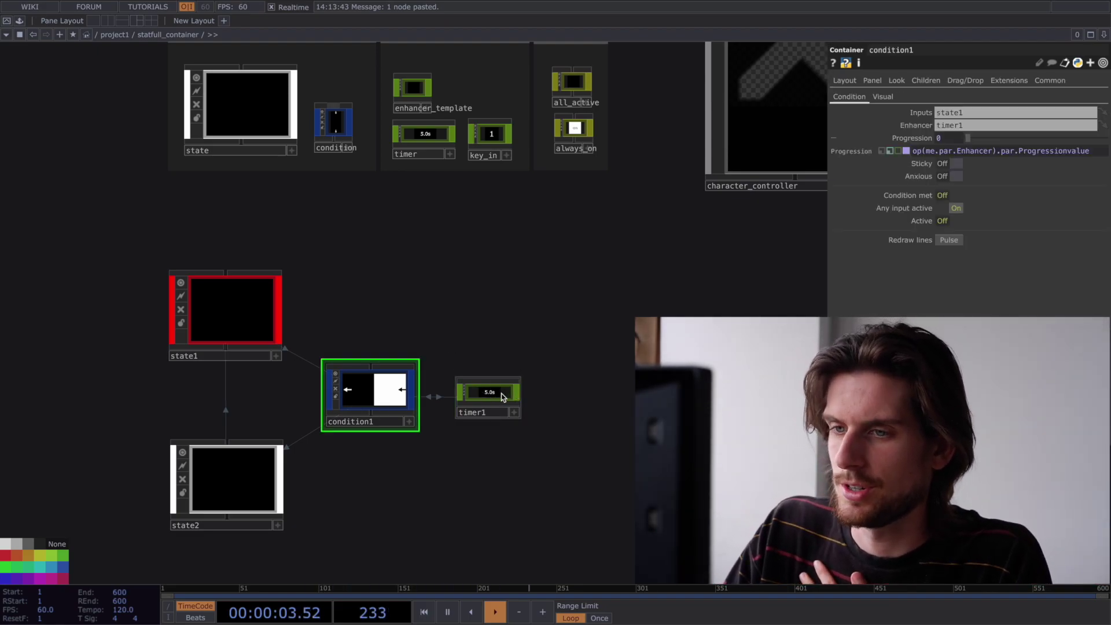
Open the statfull_container parameters in a separate window, check its State options, and move the window clear of the loop
{"action": "left_click", "coordinate": [225, 341]}
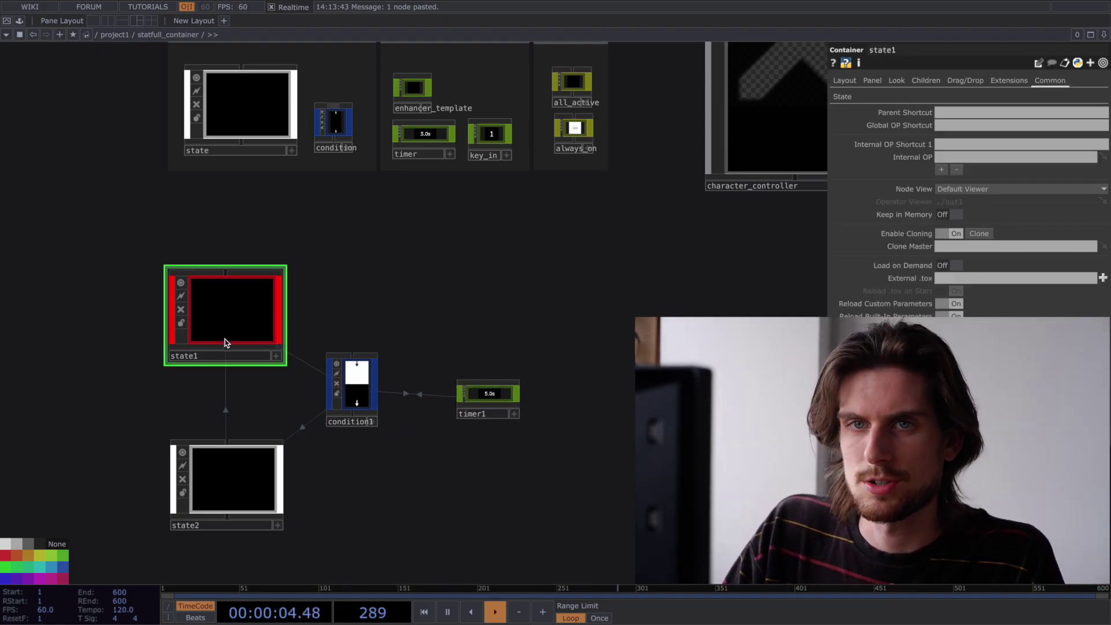
{"action": "right_click", "coordinate": [449, 273]}
{"action": "left_click", "coordinate": [502, 241]}
{"action": "left_click", "coordinate": [505, 107]}
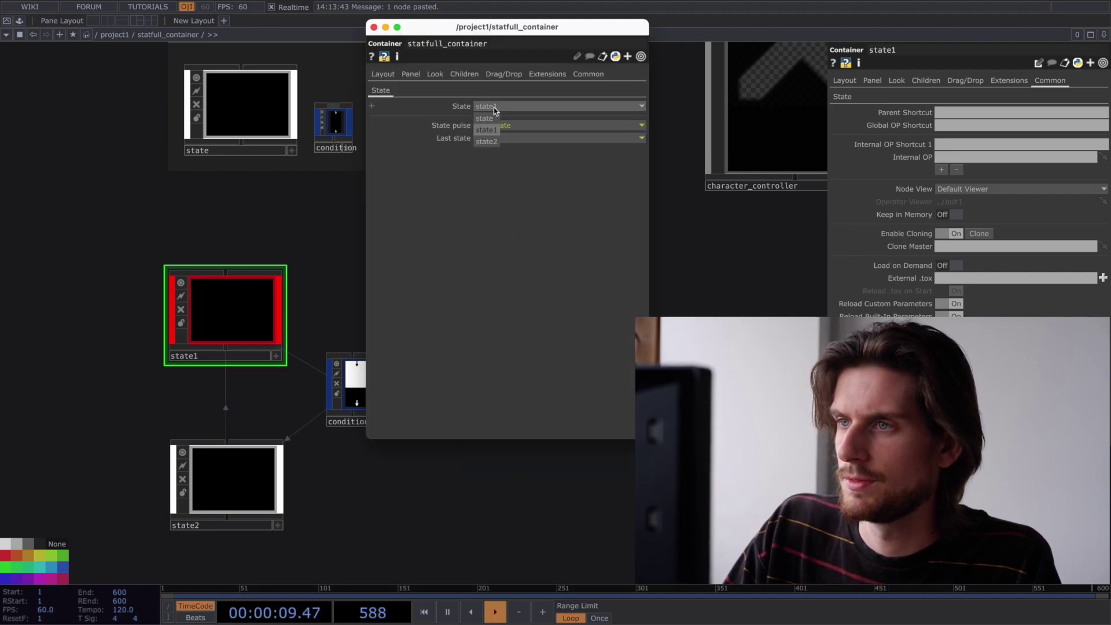
{"action": "left_click_drag", "start_coordinate": [493, 27], "coordinate": [732, 96]}
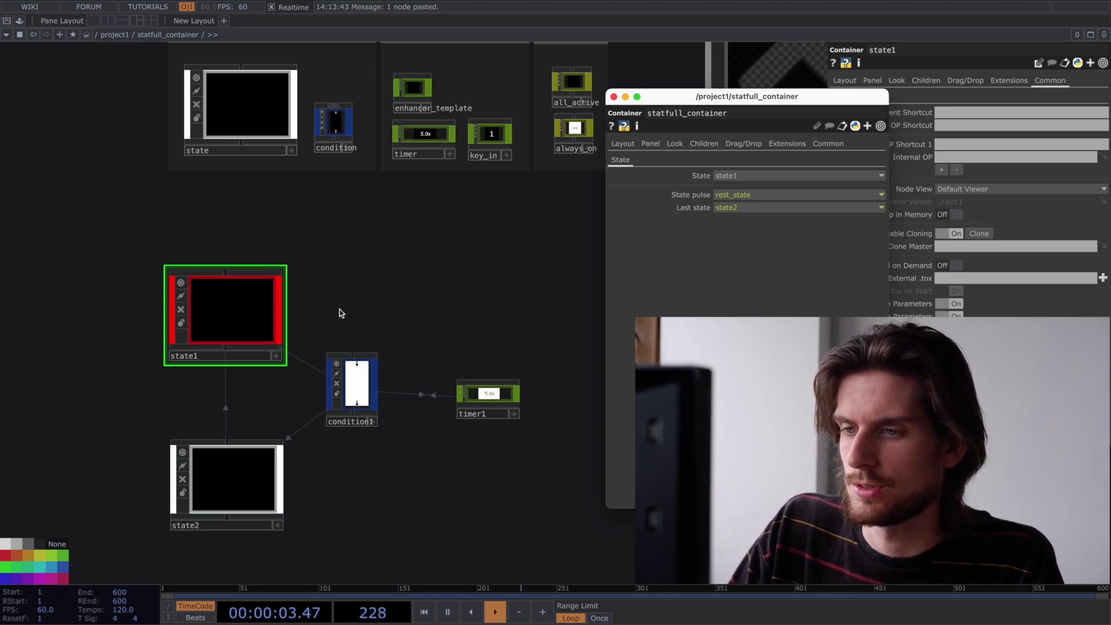
Copy the key_in enhancer and place the copy beside the state1 and state2 loop, opposite condition1
{"action": "left_click", "coordinate": [493, 154]}
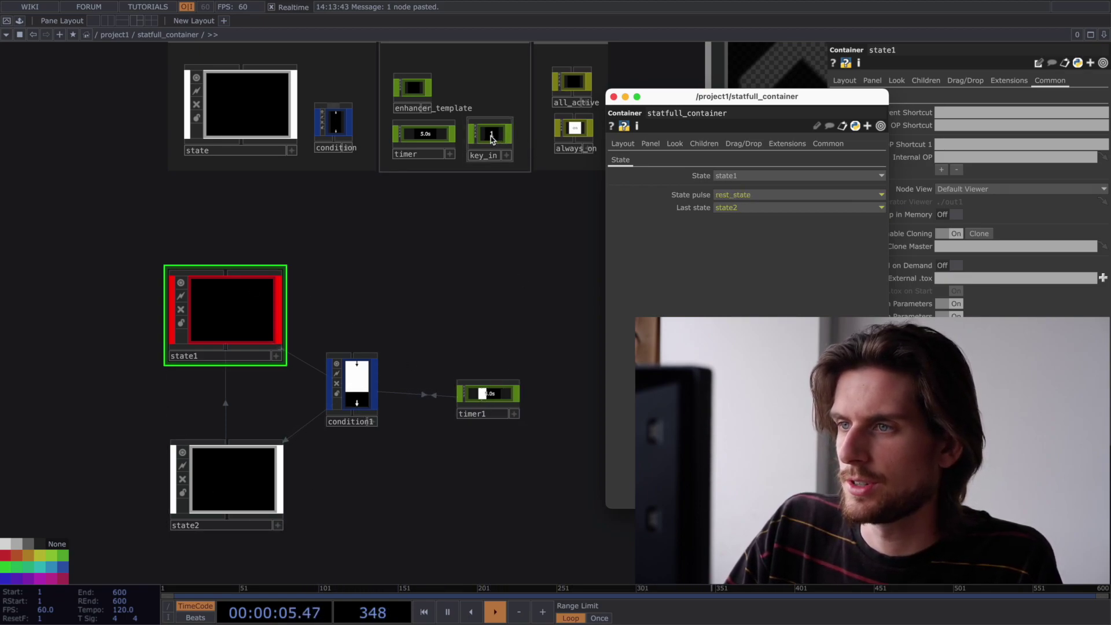
{"action": "key", "text": "ctrl+v"}
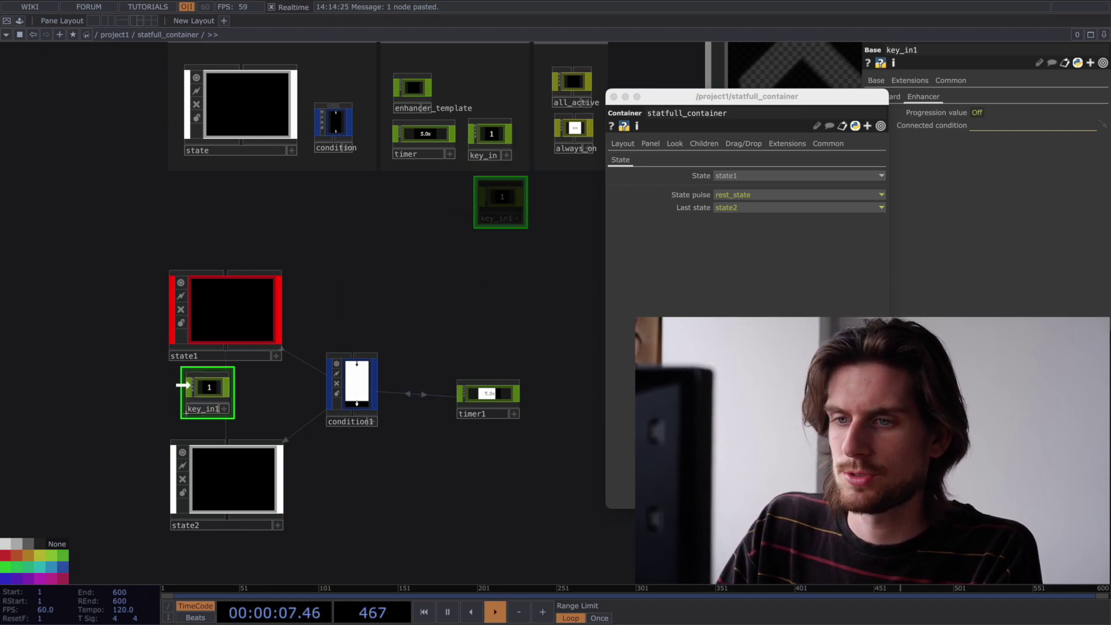
{"action": "left_click", "coordinate": [107, 404]}
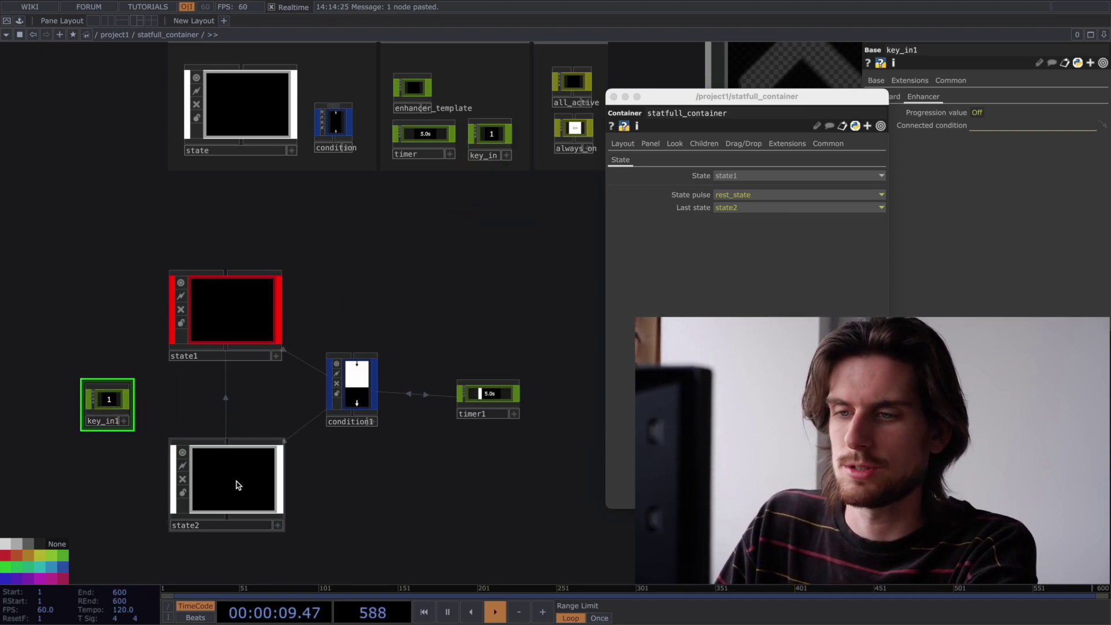
{"action": "mouse_move", "coordinate": [235, 484]}
{"action": "left_mouse_down"}
{"action": "mouse_move", "coordinate": [112, 426]}
{"action": "mouse_move", "coordinate": [116, 403]}
{"action": "left_mouse_up"}
{"action": "left_click", "coordinate": [87, 310]}
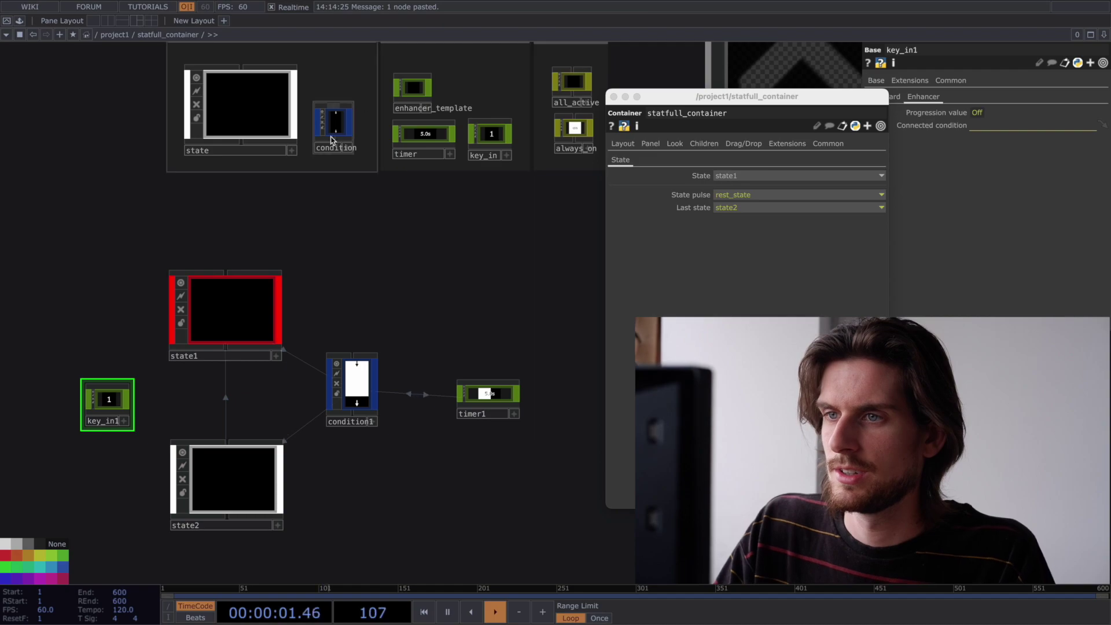
Copy the condition block and place the copy between key_in1 and the two states
{"action": "left_click", "coordinate": [334, 127]}
{"action": "key", "text": "ctrl+c"}
{"action": "key", "text": "ctrl+v"}
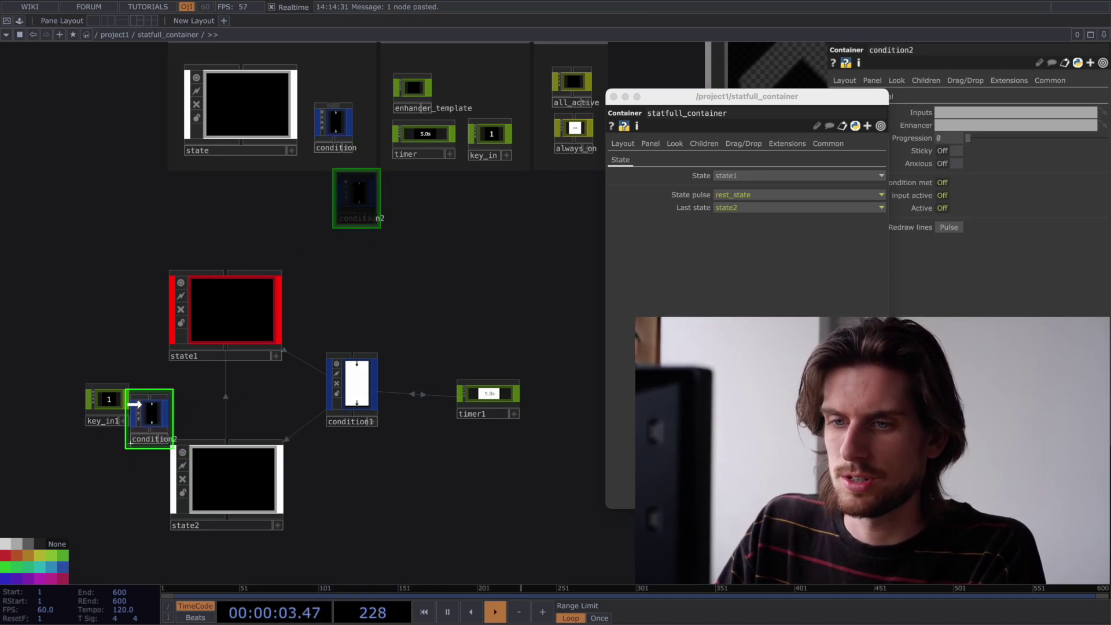
{"action": "left_click", "coordinate": [160, 407]}
{"action": "left_click_drag", "start_coordinate": [160, 408], "coordinate": [144, 404]}
Assign state2 as condition2's input and condition2 as state1's input
{"action": "left_click_drag", "start_coordinate": [211, 482], "coordinate": [222, 319]}
{"action": "left_click", "coordinate": [140, 399]}
{"action": "left_click_drag", "start_coordinate": [175, 362], "coordinate": [225, 315]}
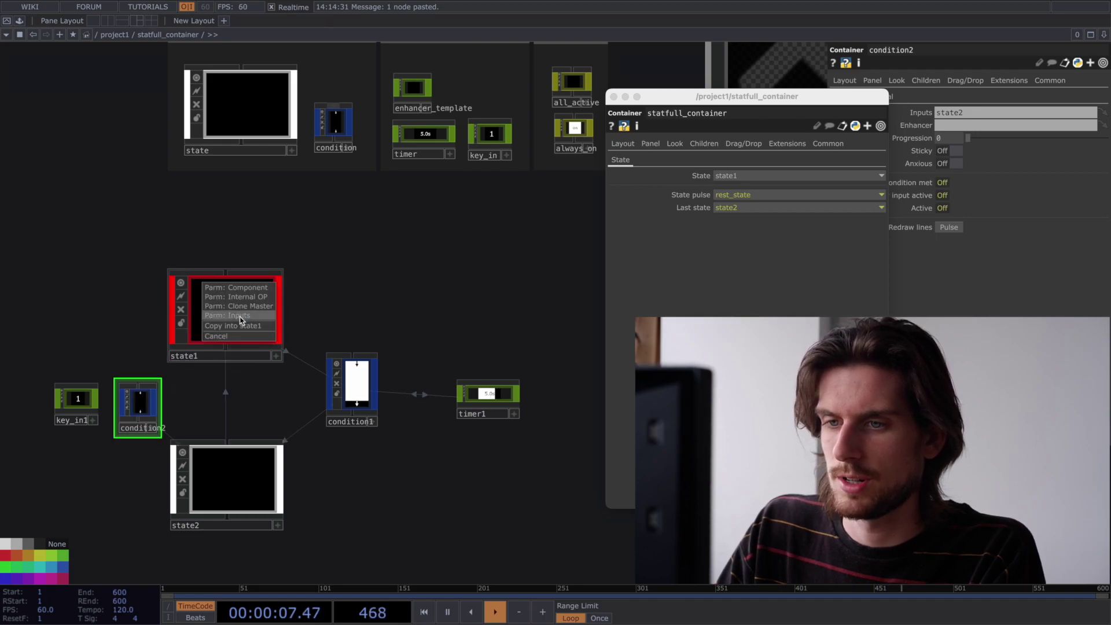
{"action": "left_click", "coordinate": [240, 318]}
Move key_in1 slightly away, assign it as condition2's Enhancer, and test the trigger with the 1 key
{"action": "mouse_move", "coordinate": [88, 408]}
{"action": "left_mouse_down"}
{"action": "mouse_move", "coordinate": [152, 398]}
{"action": "mouse_move", "coordinate": [76, 408]}
{"action": "left_mouse_up"}
{"action": "left_click", "coordinate": [145, 407]}
{"action": "key", "text": "1"}
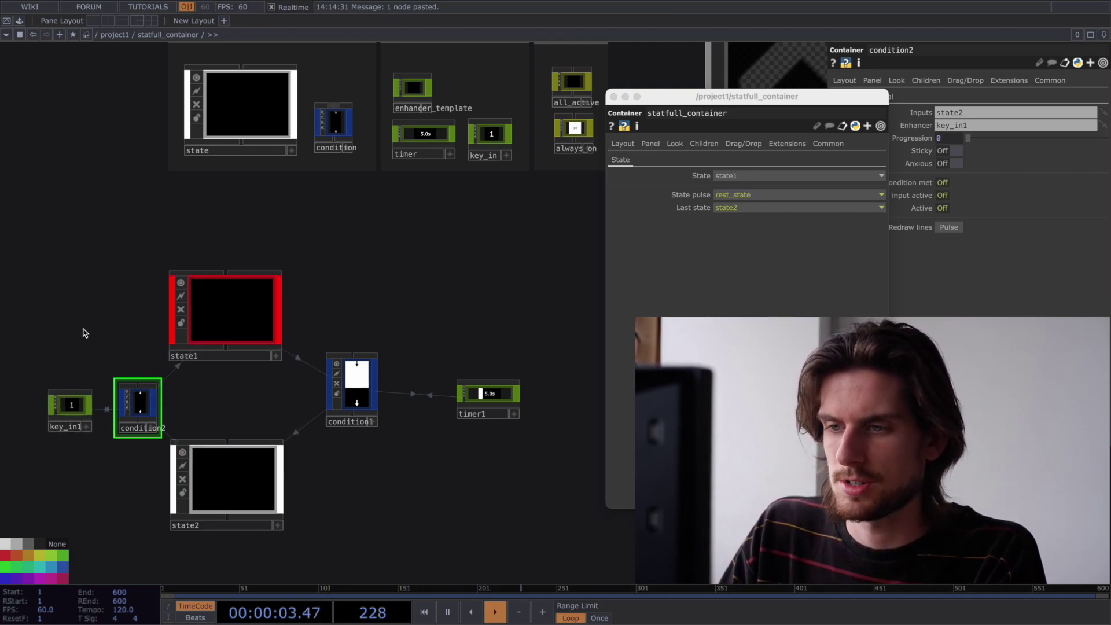
Close the separate container parameters window and set condition2's Flow direction to Up
{"action": "left_click", "coordinate": [621, 97]}
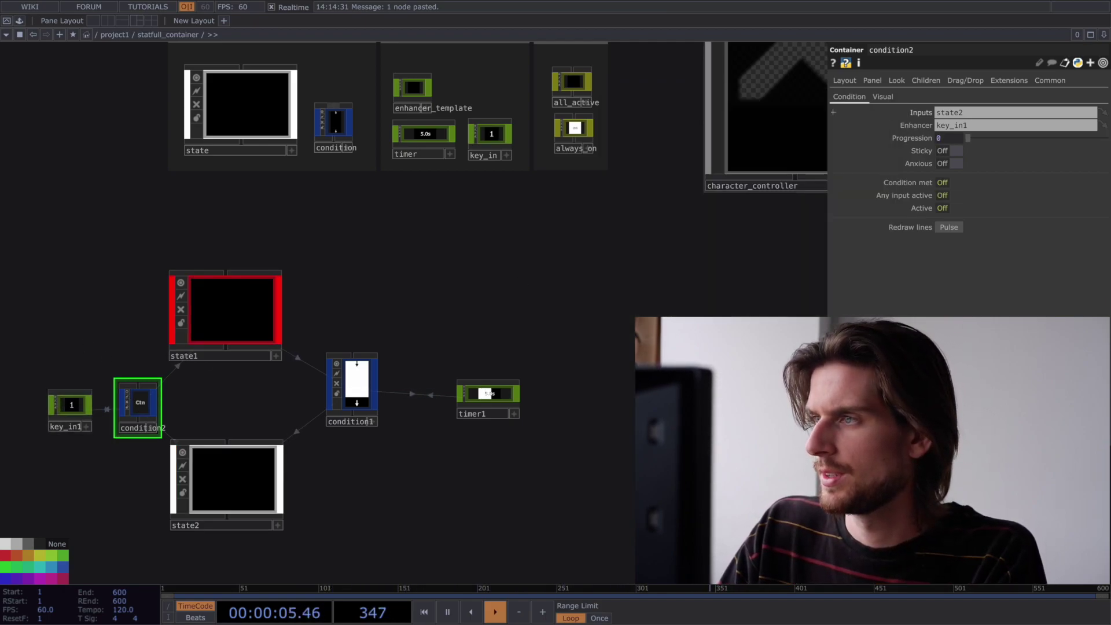
{"action": "left_click", "coordinate": [882, 97]}
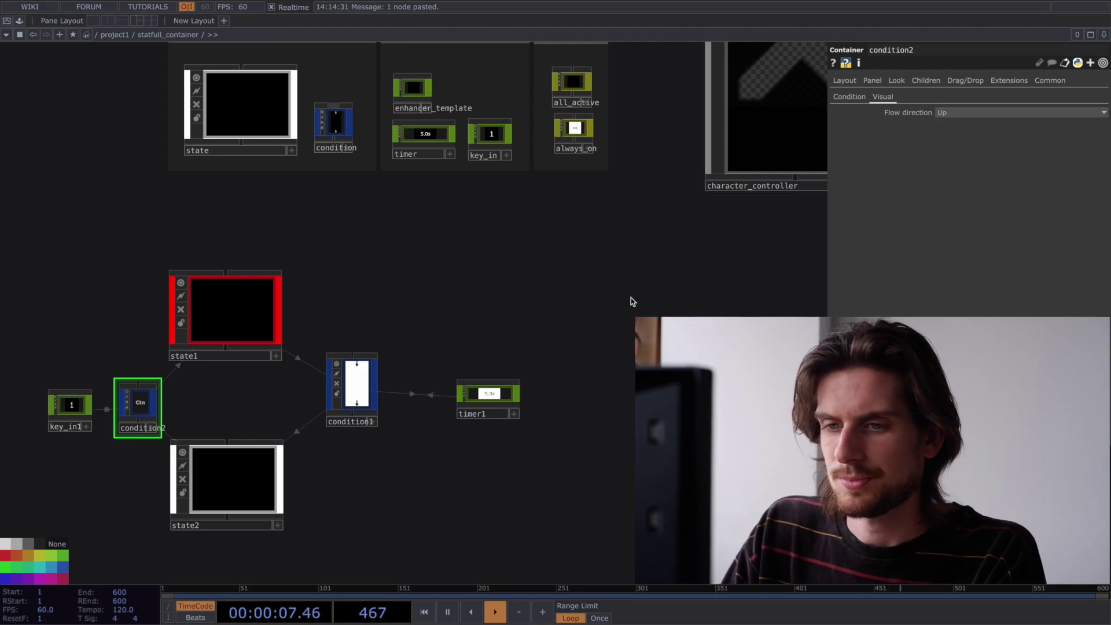
{"action": "scroll", "coordinate": [107, 362], "scroll_direction": "up", "scroll_amount": 2}
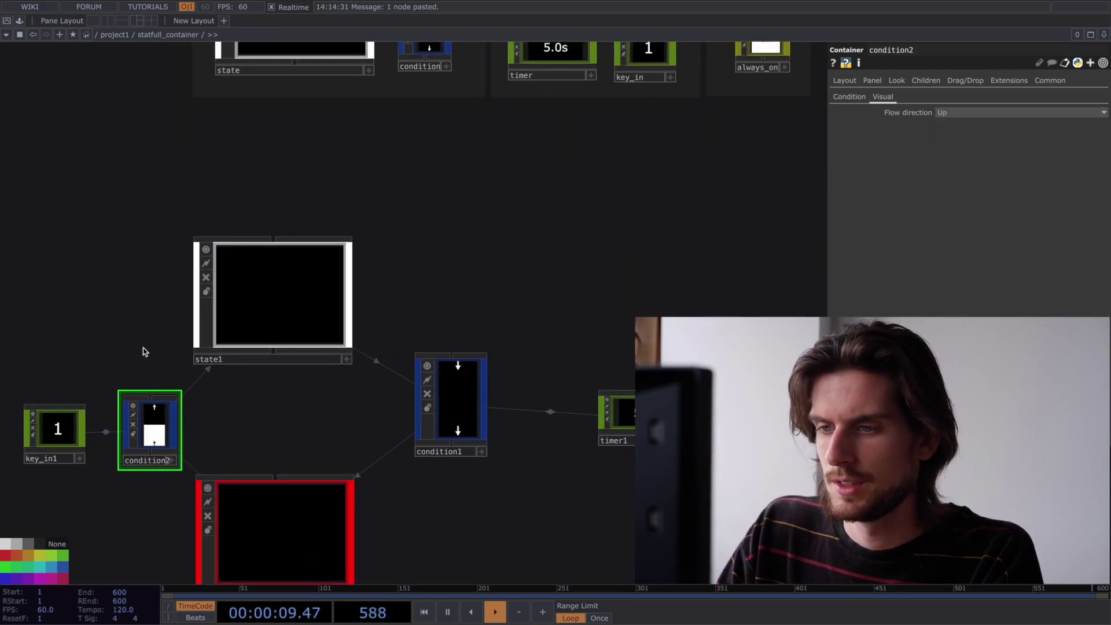
Reposition key_in1 and condition2 so they line up beside the gap between state1 and state2
{"action": "left_click_drag", "start_coordinate": [173, 443], "coordinate": [171, 434]}
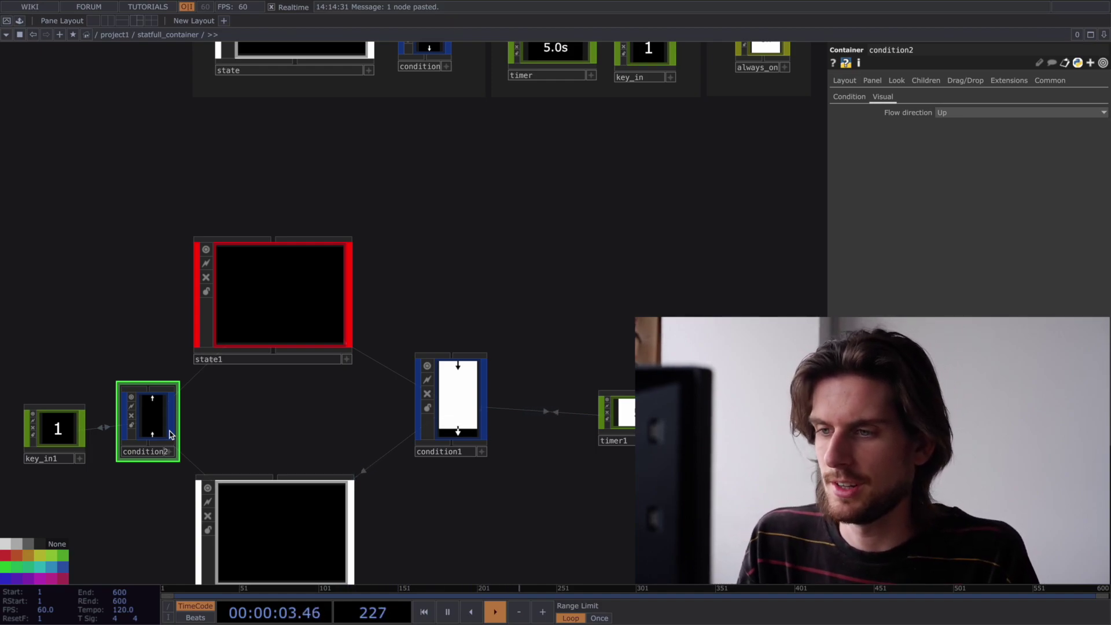
{"action": "scroll", "coordinate": [209, 426], "scroll_direction": "down", "scroll_amount": 1}
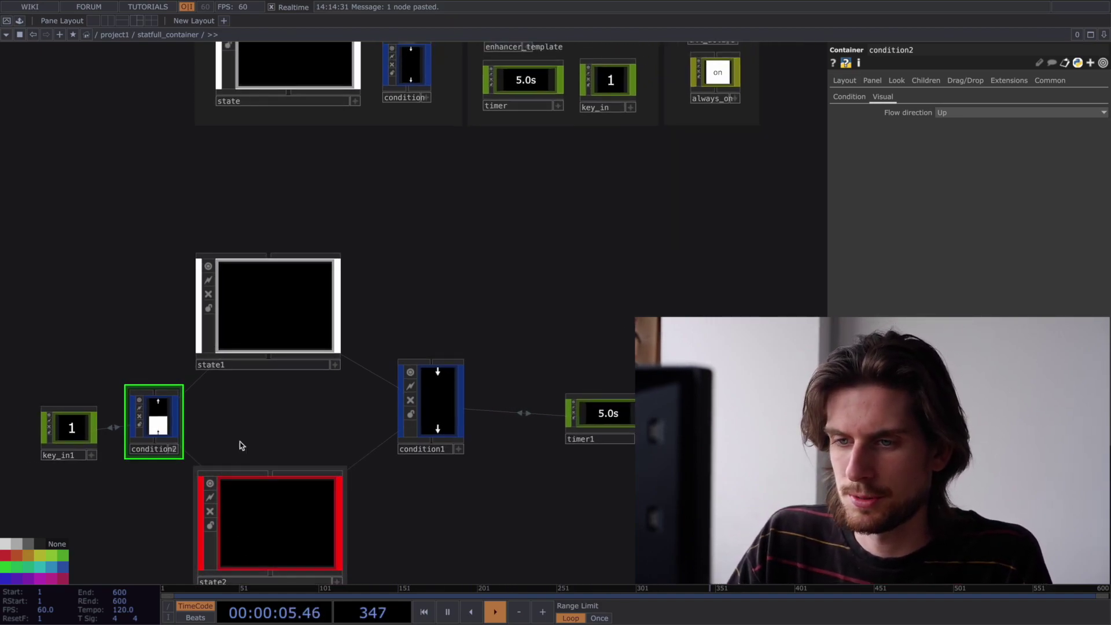
{"action": "left_click_drag", "start_coordinate": [240, 446], "coordinate": [266, 405]}
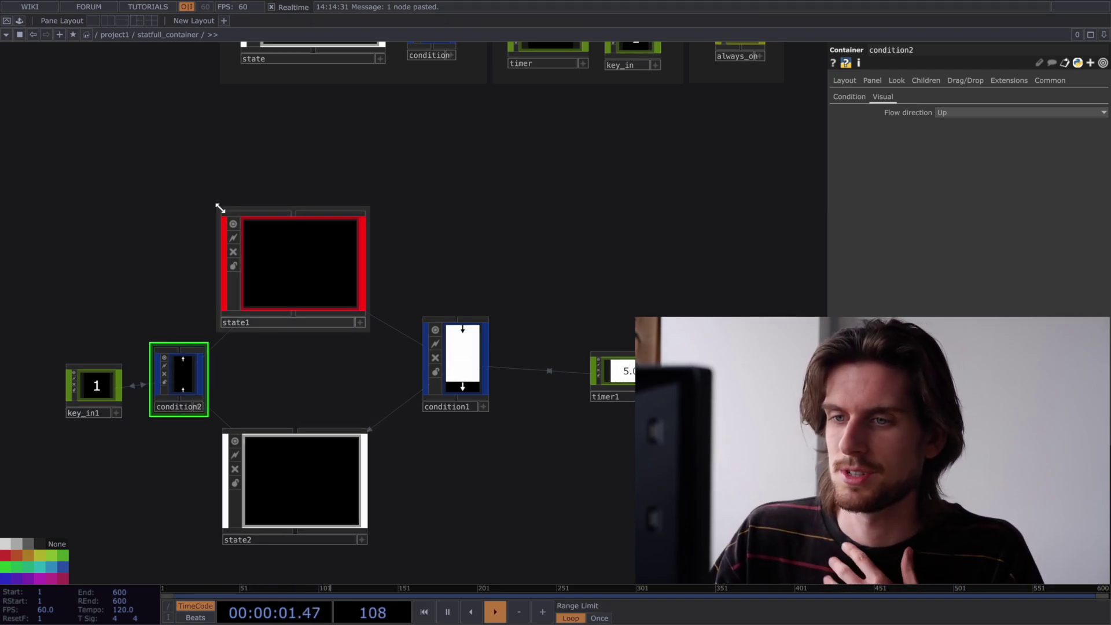
{"action": "left_click", "coordinate": [243, 246]}
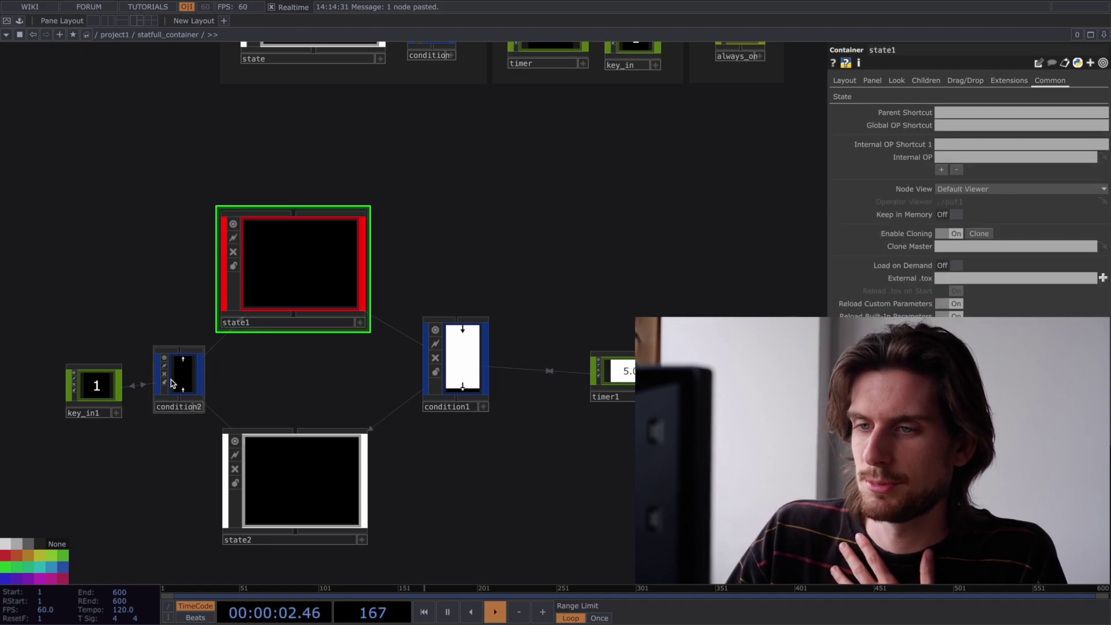
{"action": "left_click", "coordinate": [481, 360]}
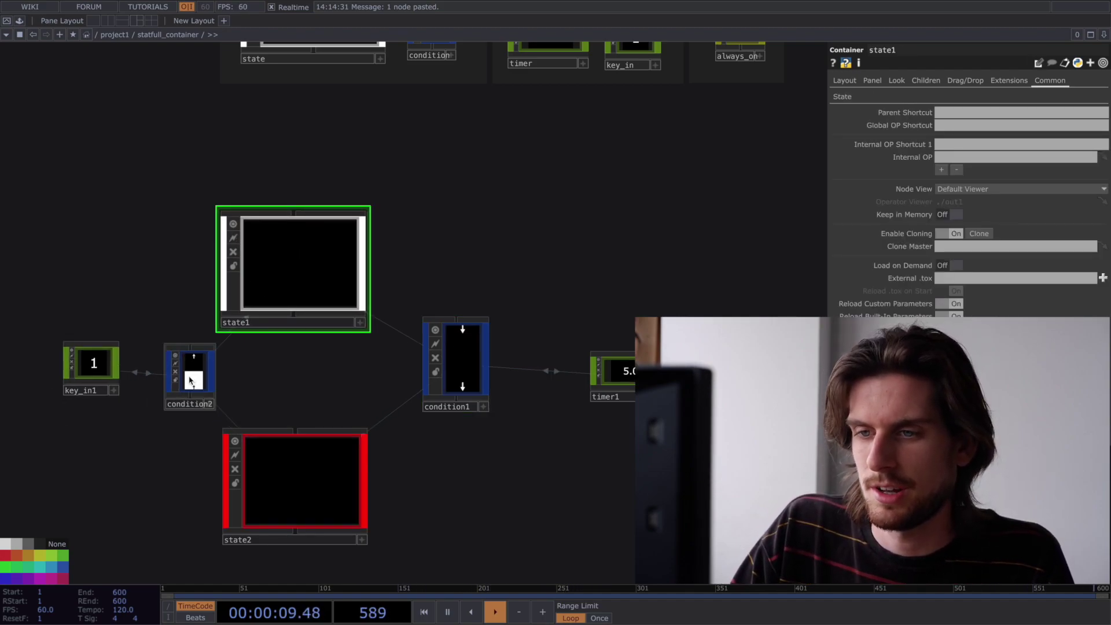
{"action": "mouse_move", "coordinate": [87, 365]}
{"action": "left_mouse_down"}
{"action": "mouse_move", "coordinate": [157, 375]}
{"action": "mouse_move", "coordinate": [105, 368]}
{"action": "left_mouse_up"}
{"action": "left_click_drag", "start_coordinate": [195, 375], "coordinate": [188, 373]}
{"action": "left_click", "coordinate": [188, 372]}
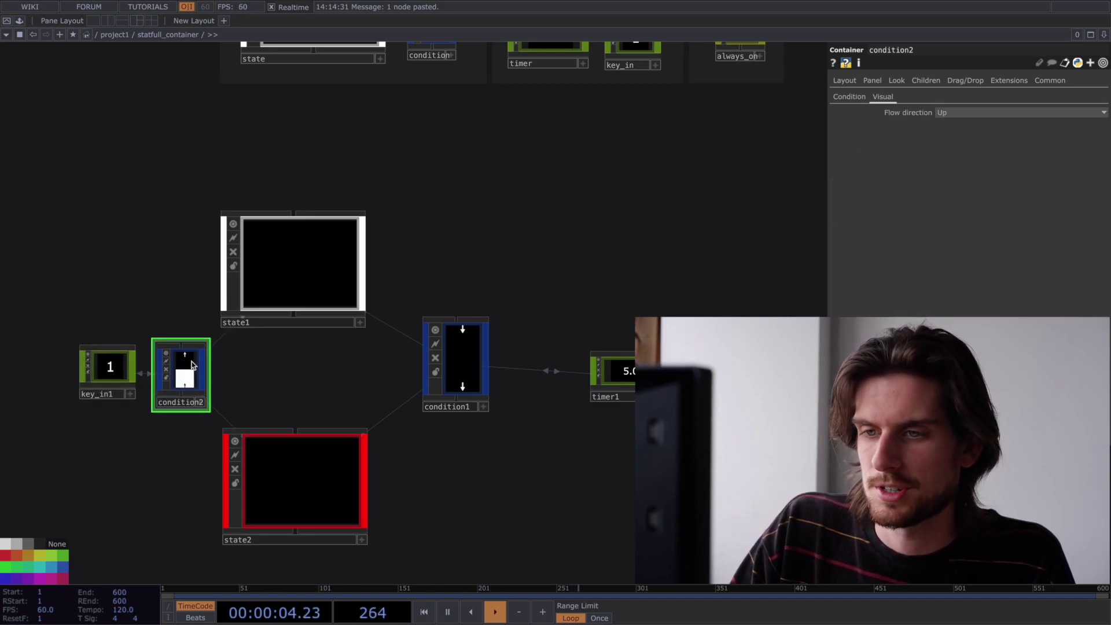
Add a Keyboard In CHOP to the network above key_in1
{"action": "left_click_drag", "start_coordinate": [123, 256], "coordinate": [141, 286]}
{"action": "key", "text": "Tab"}
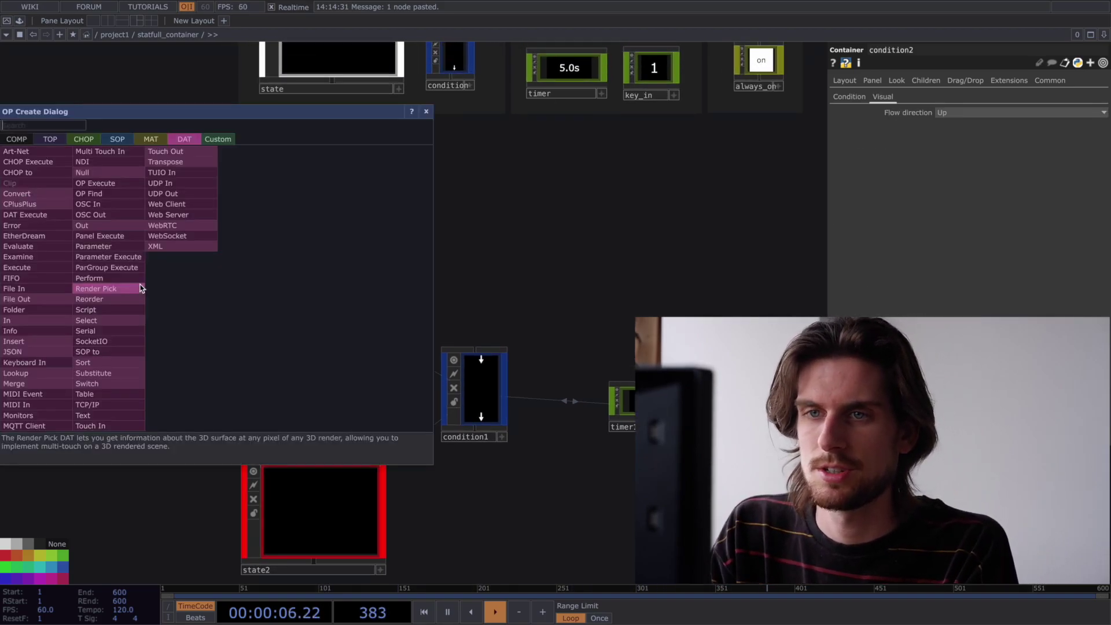
{"action": "key", "text": "Tab"}
{"action": "key", "text": "Tab"}
{"action": "key", "text": "Tab"}
{"action": "key", "text": "Tab"}
{"action": "type", "text": "keyb"}
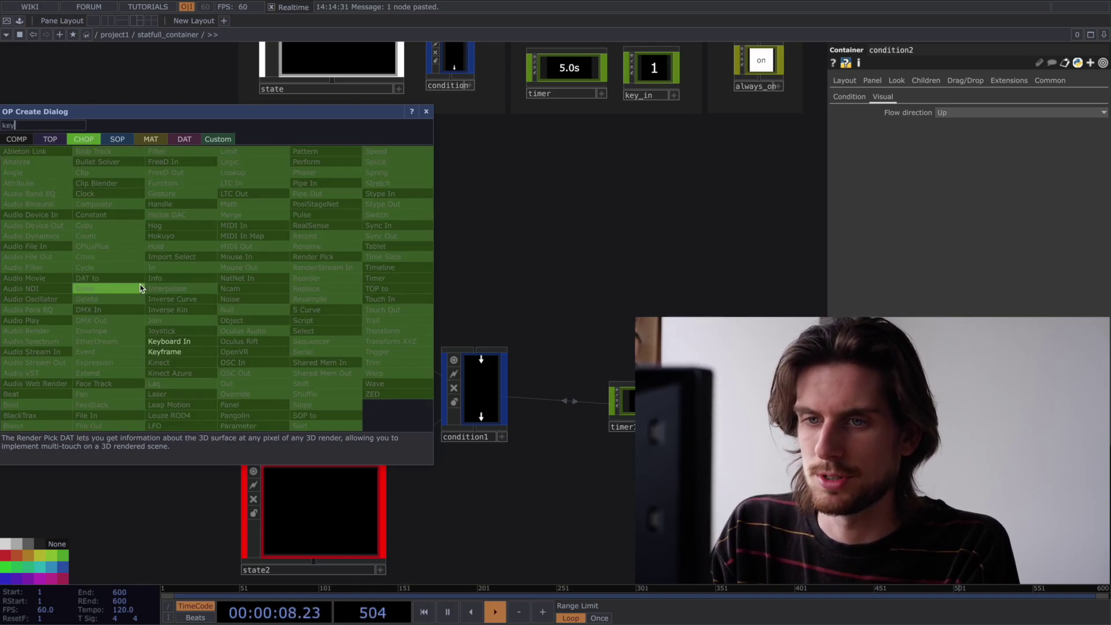
{"action": "key", "text": "Return"}
{"action": "left_click", "coordinate": [140, 286]}
Examine condition2's Progression expression and clear key_in1 from its Enhancer parameter
{"action": "left_click", "coordinate": [225, 398]}
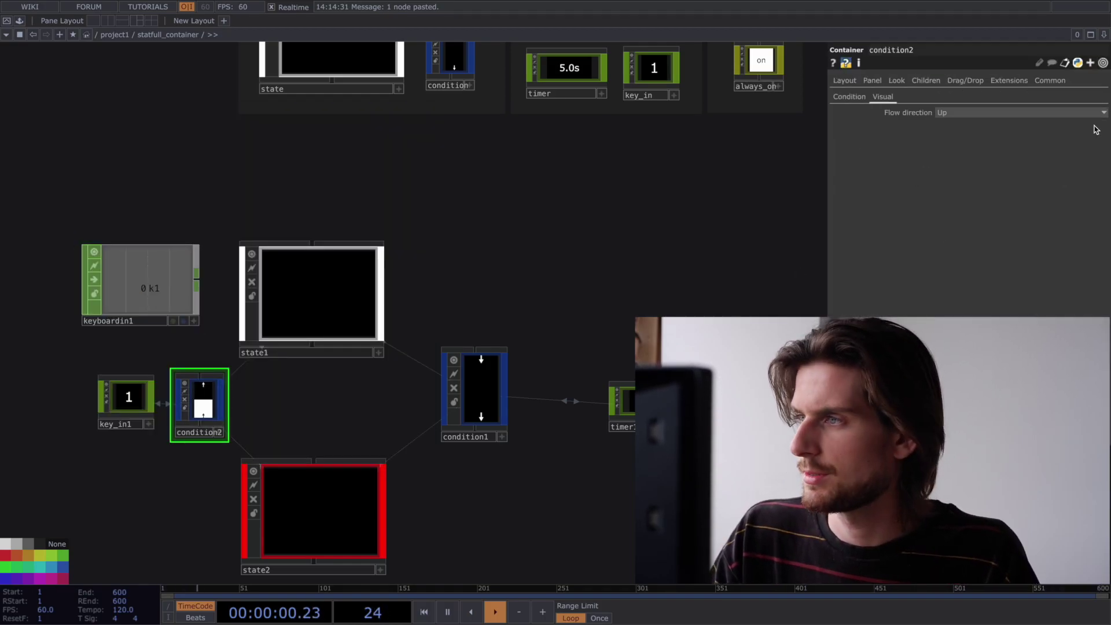
{"action": "left_click", "coordinate": [847, 98]}
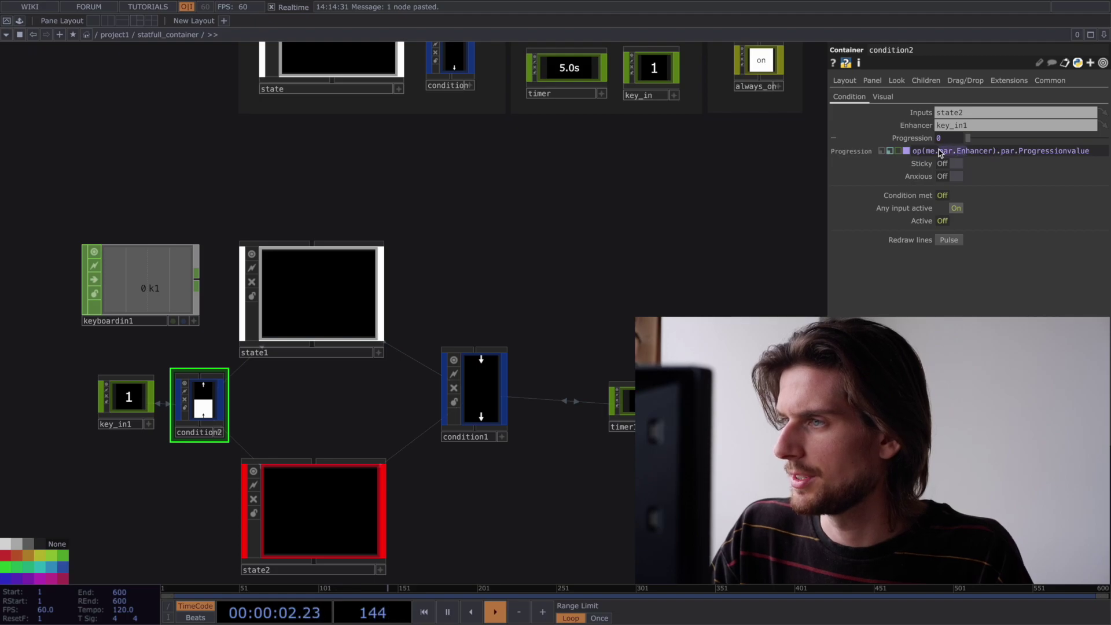
{"action": "scroll", "coordinate": [815, 130], "scroll_direction": "down", "scroll_amount": 2}
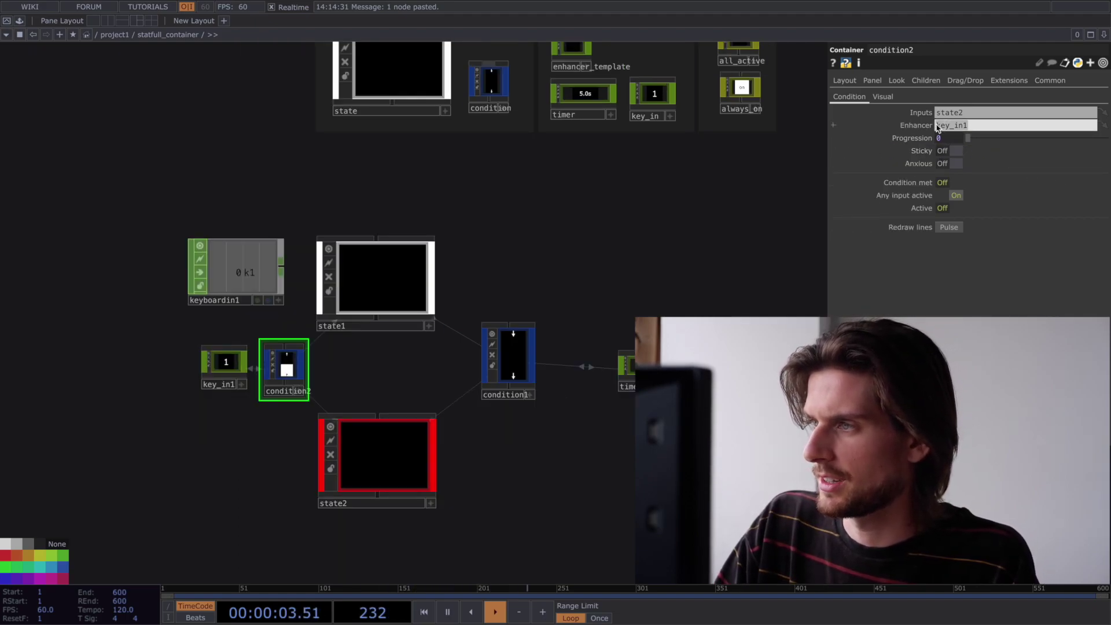
{"action": "left_click", "coordinate": [928, 139]}
{"action": "left_click_drag", "start_coordinate": [980, 126], "coordinate": [846, 158]}
{"action": "key", "text": "BackSpace"}
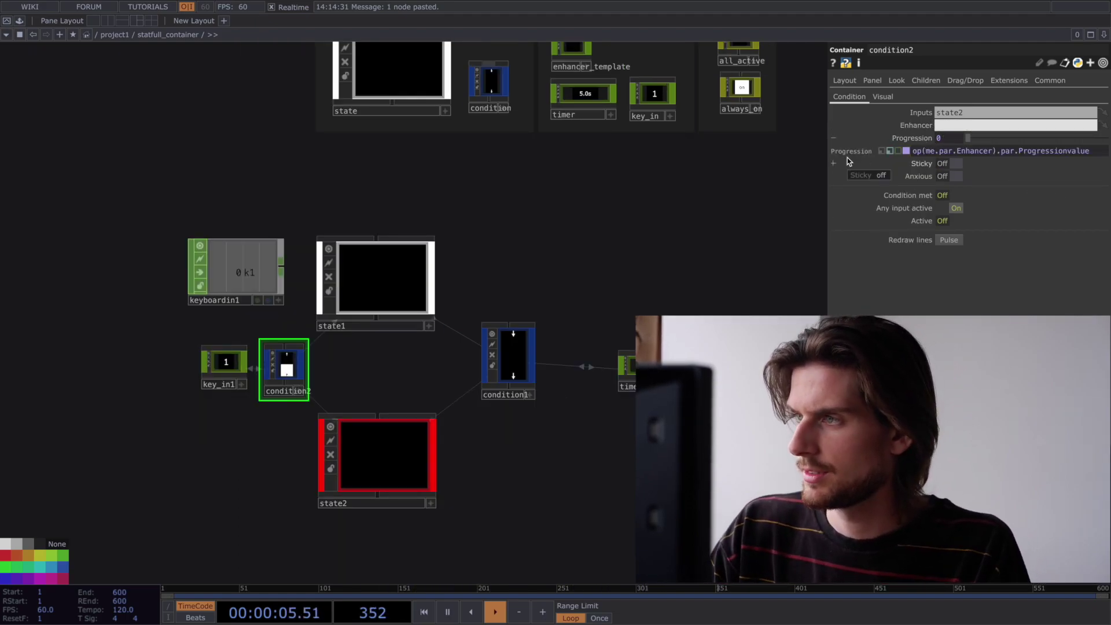
{"action": "key", "text": "Return"}
Try driving condition2's Progression with the expression op('rectangle').par.sizex > .2, and restore the constant 0
{"action": "left_click", "coordinate": [917, 152]}
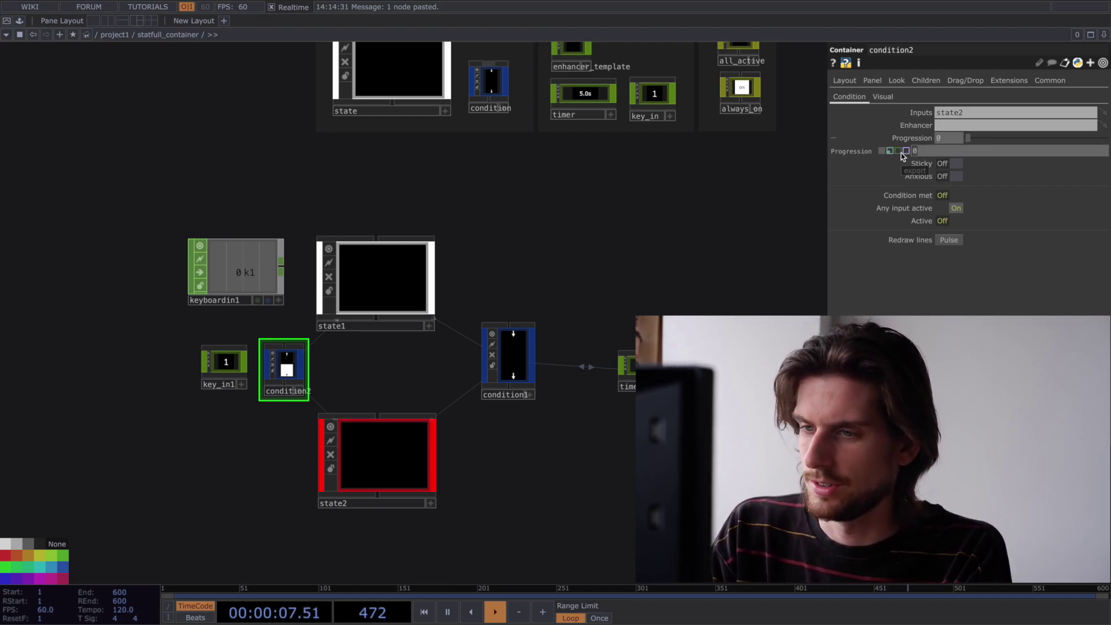
{"action": "type", "text": "op('rectangle')."}
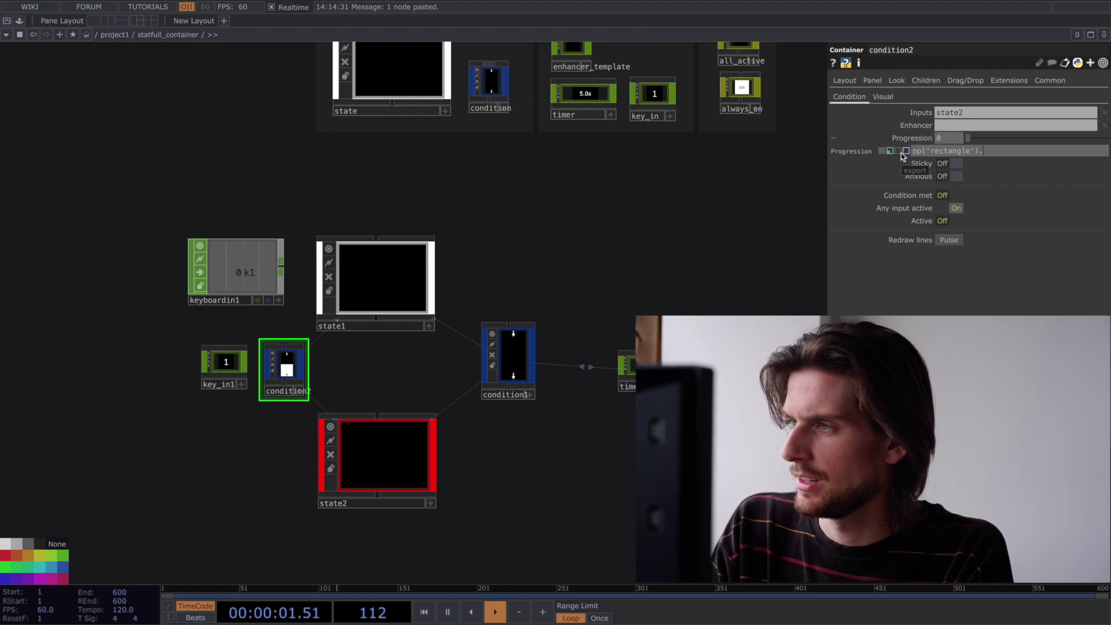
{"action": "type", "text": "par."}
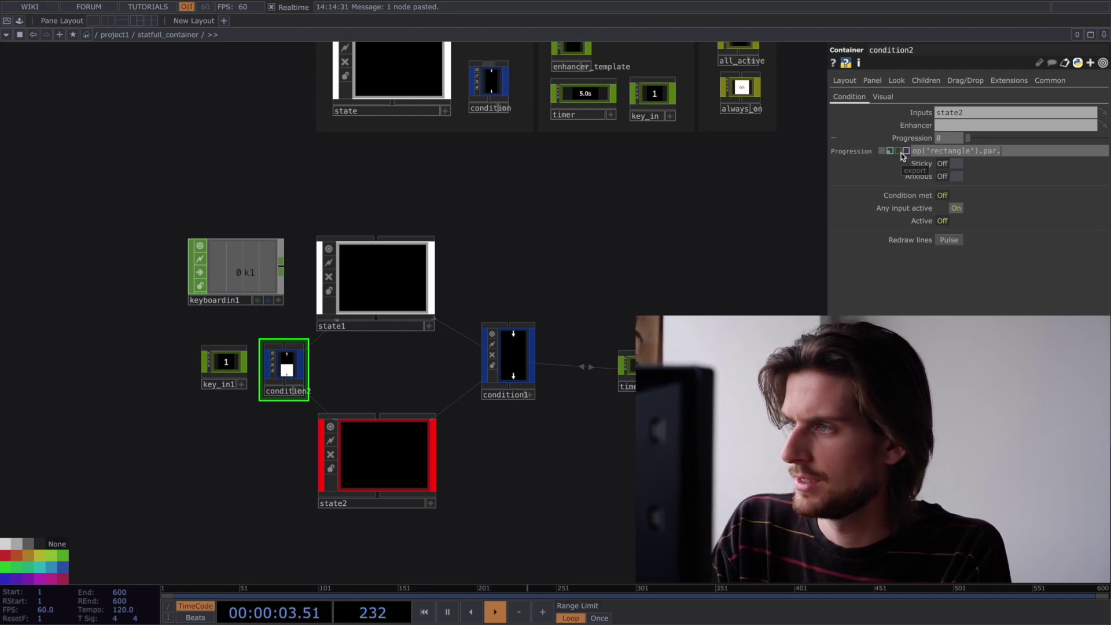
{"action": "type", "text": "sizex"}
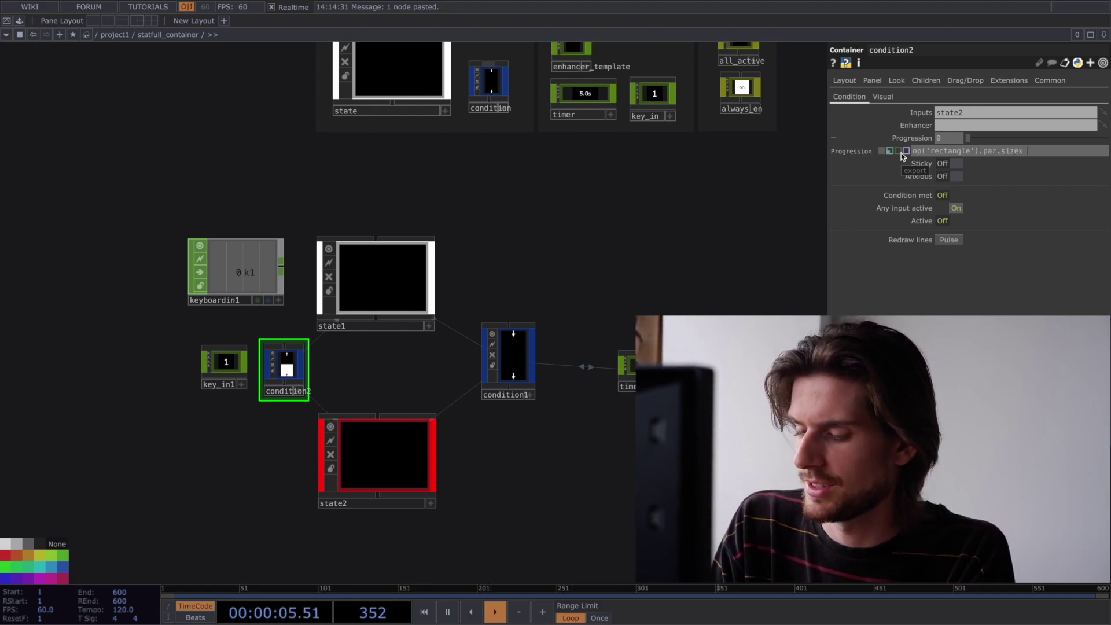
{"action": "type", "text": " >"}
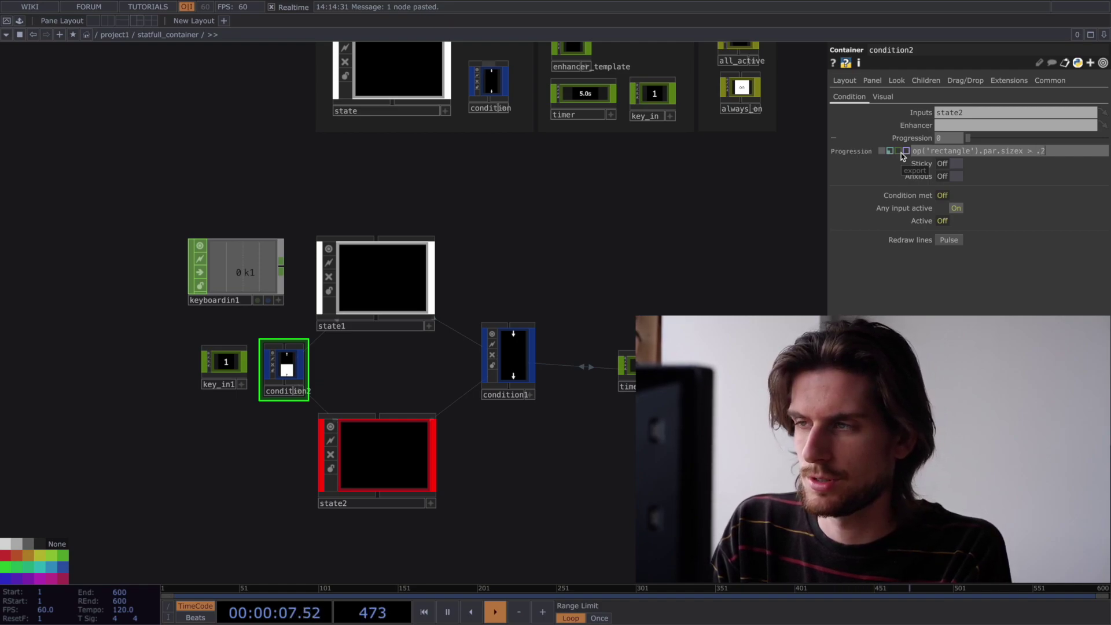
{"action": "type", "text": " .2"}
{"action": "key", "text": "Return"}
{"action": "mouse_move", "coordinate": [1039, 154]}
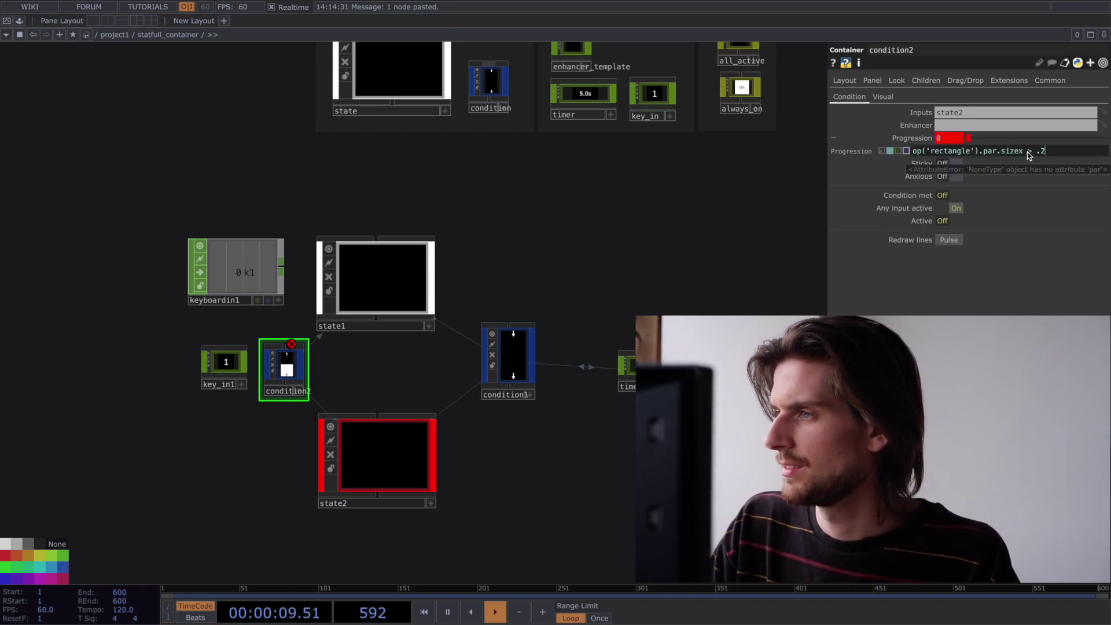
{"action": "left_click_drag", "start_coordinate": [1079, 156], "coordinate": [280, 370]}
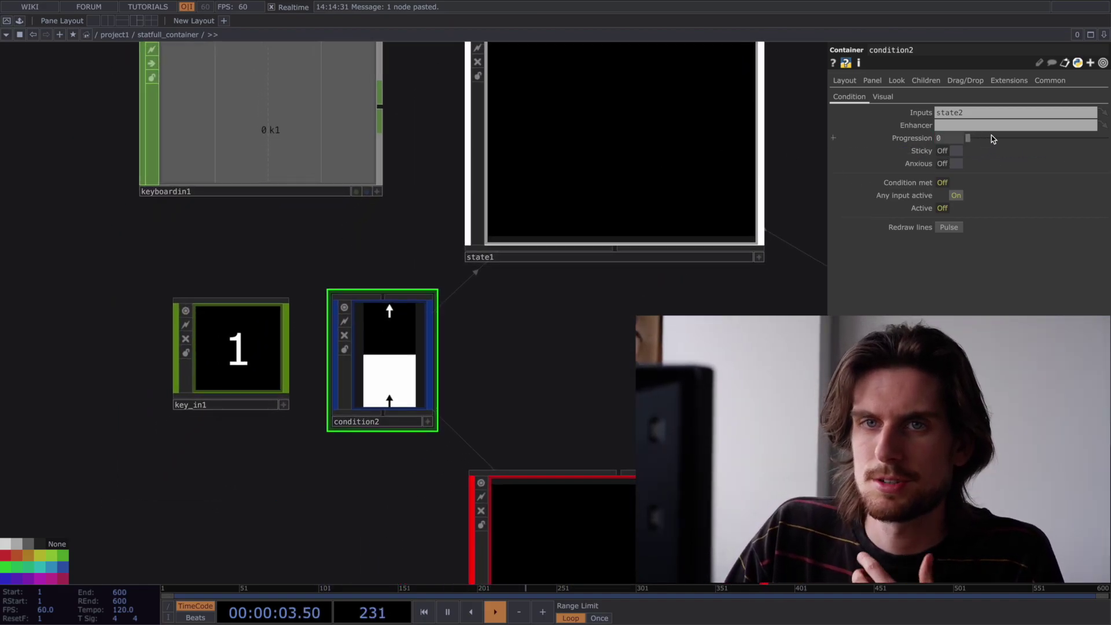
Turn on Sticky for condition2 and raise its Progression to about 0.293
{"action": "left_click", "coordinate": [957, 151]}
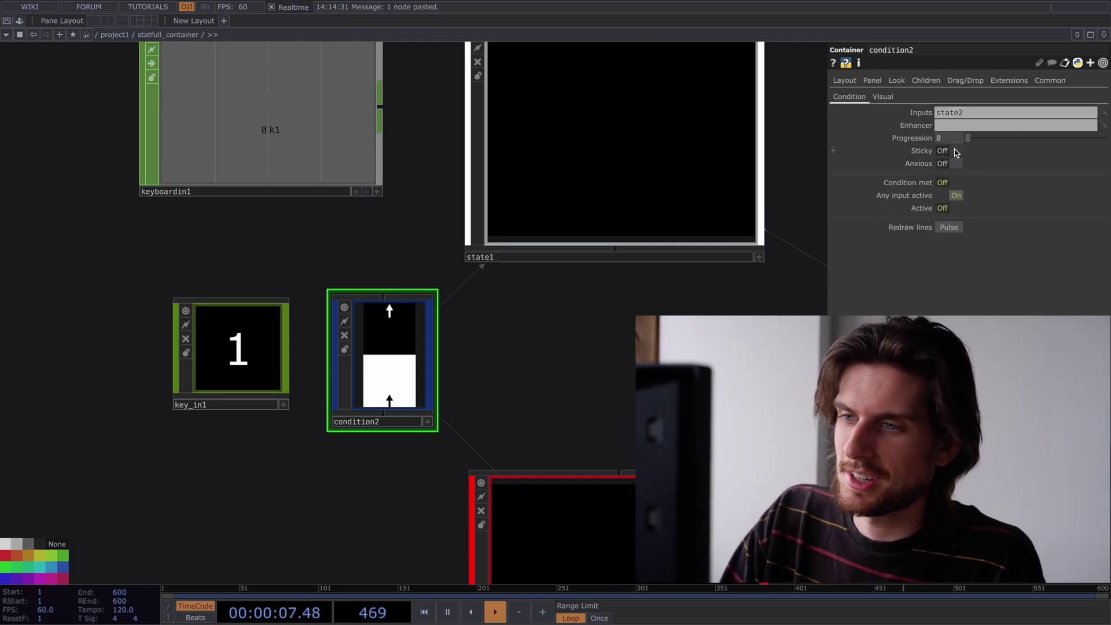
{"action": "scroll", "coordinate": [508, 330], "scroll_direction": "up", "scroll_amount": 2}
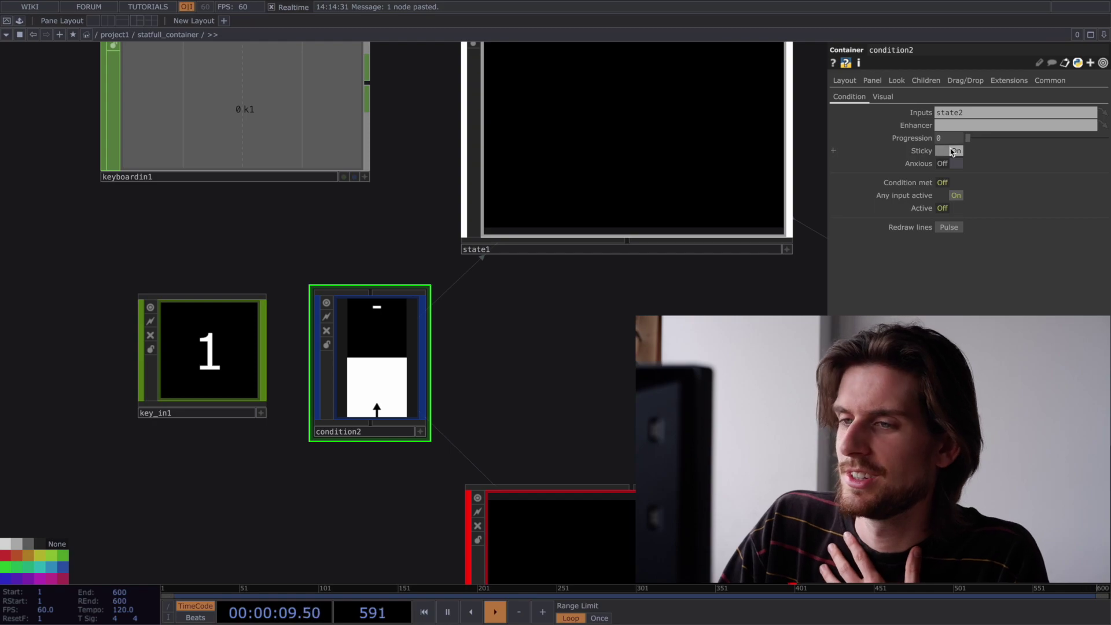
{"action": "left_click", "coordinate": [950, 149]}
{"action": "left_click_drag", "start_coordinate": [969, 137], "coordinate": [1007, 140]}
{"action": "left_click_drag", "start_coordinate": [518, 346], "coordinate": [481, 327]}
{"action": "scroll", "coordinate": [494, 278], "scroll_direction": "down", "scroll_amount": 3}
{"action": "scroll", "coordinate": [544, 302], "scroll_direction": "up", "scroll_amount": 2}
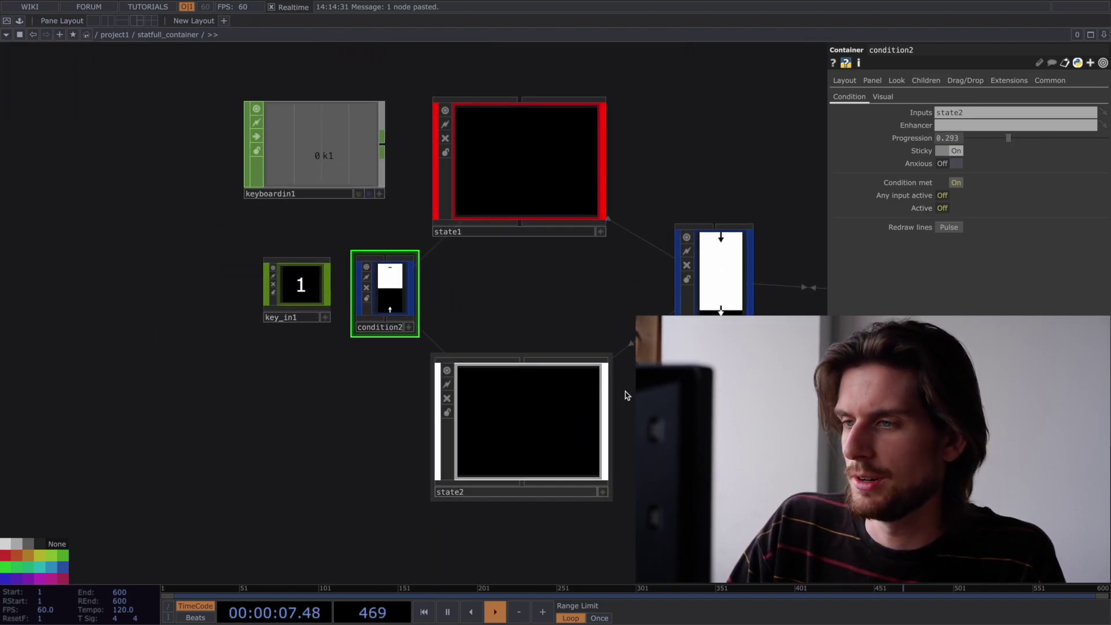
Clear the two-state test loop by deleting condition1, state1 and state2
{"action": "left_click", "coordinate": [532, 429]}
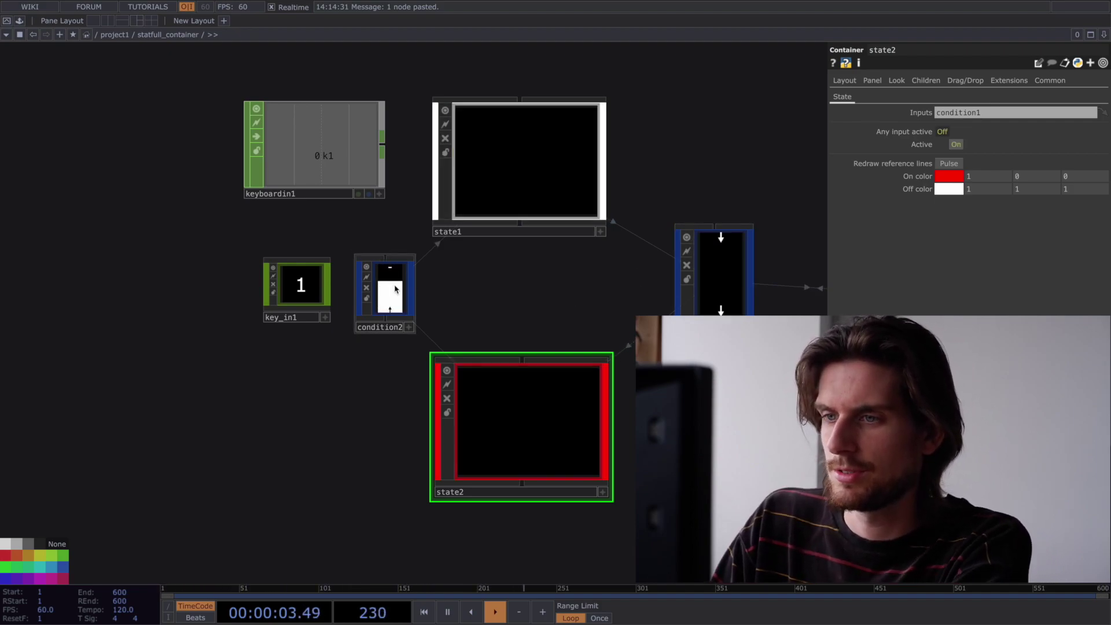
{"action": "left_click", "coordinate": [703, 277]}
{"action": "key", "text": "Delete"}
{"action": "left_click", "coordinate": [524, 197]}
{"action": "key", "text": "Delete"}
{"action": "left_click", "coordinate": [496, 409]}
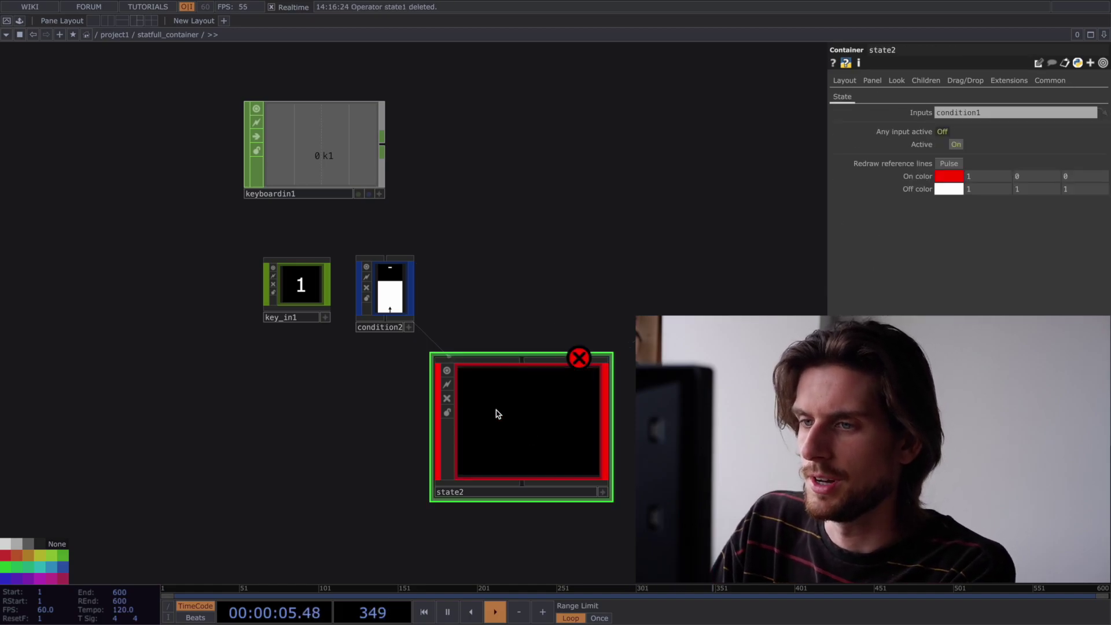
{"action": "key", "text": "Delete"}
{"action": "left_click_drag", "start_coordinate": [384, 293], "coordinate": [483, 356]}
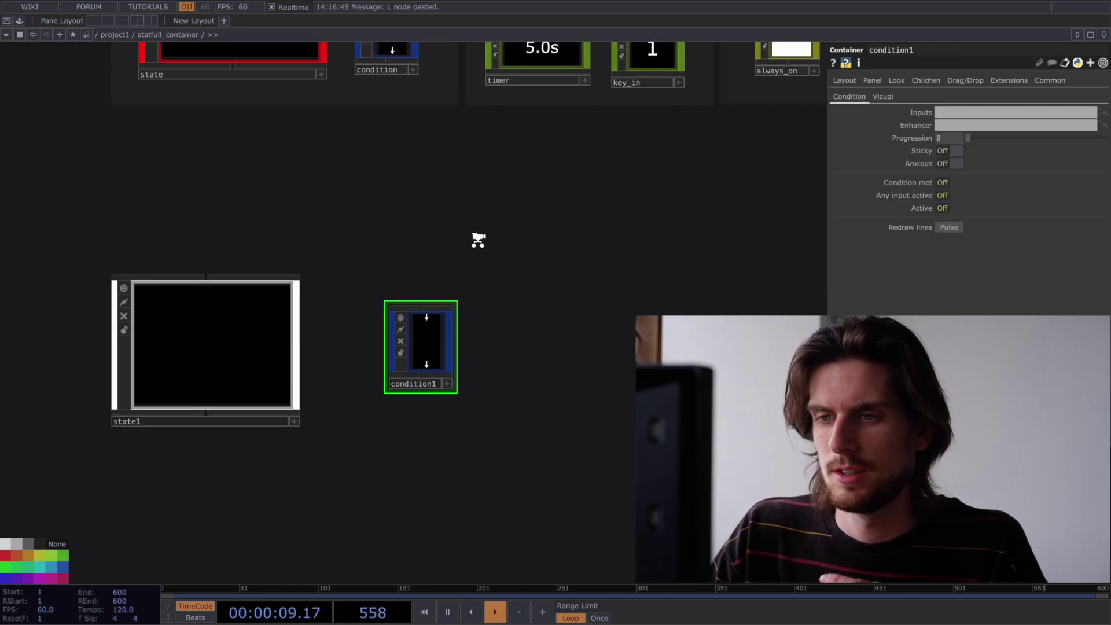
Connect state1's output to the new condition1 and place condition1 diagonally below state1
{"action": "scroll", "coordinate": [477, 240], "scroll_direction": "down", "scroll_amount": 1}
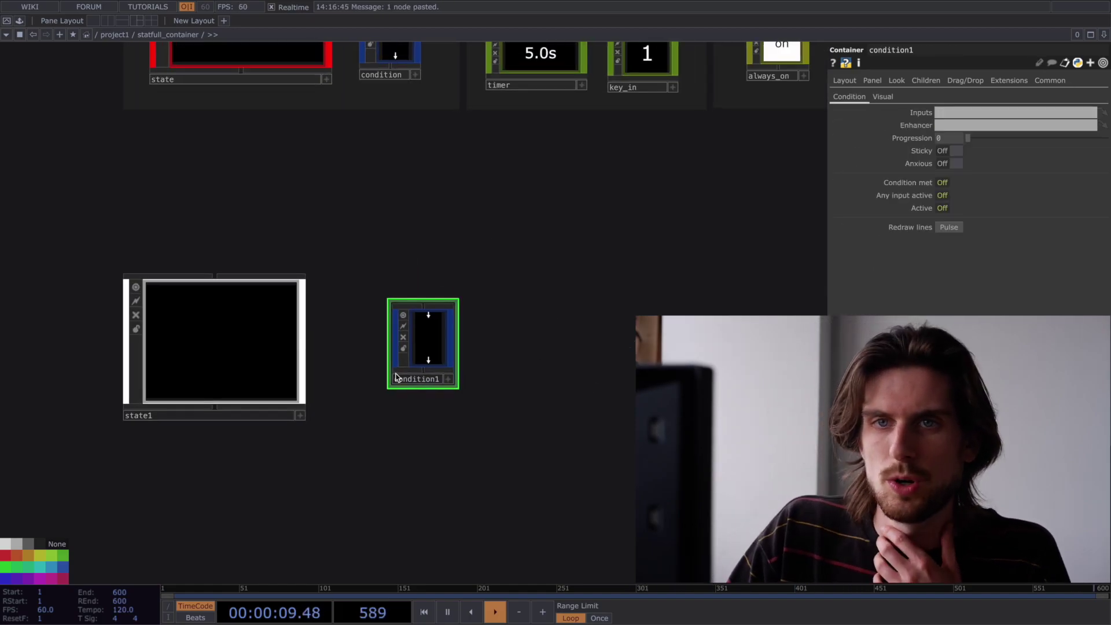
{"action": "mouse_move", "coordinate": [402, 370]}
{"action": "left_mouse_down"}
{"action": "mouse_move", "coordinate": [369, 387]}
{"action": "mouse_move", "coordinate": [363, 411]}
{"action": "left_mouse_up"}
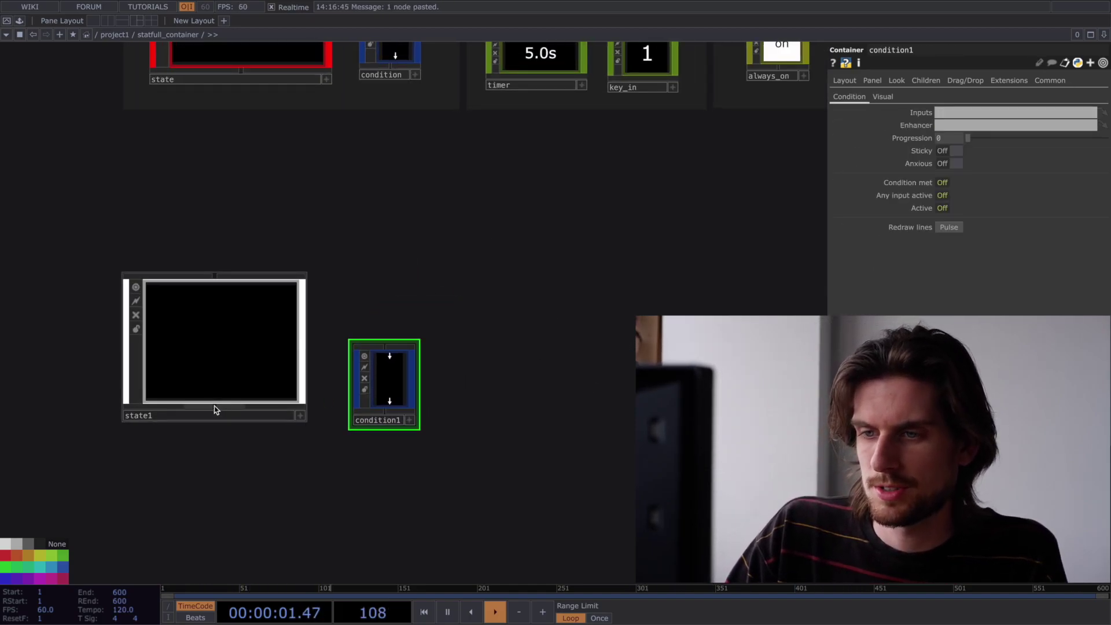
{"action": "mouse_move", "coordinate": [214, 407]}
{"action": "left_mouse_down"}
{"action": "mouse_move", "coordinate": [382, 348]}
{"action": "mouse_move", "coordinate": [382, 494]}
{"action": "left_mouse_up"}
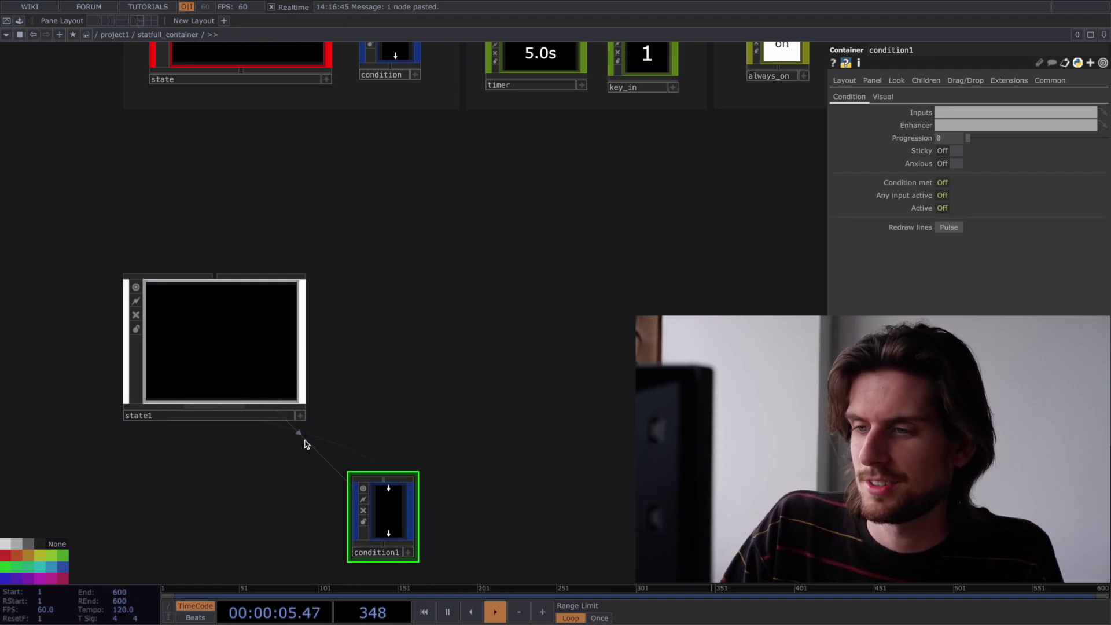
{"action": "left_click_drag", "start_coordinate": [392, 501], "coordinate": [407, 471]}
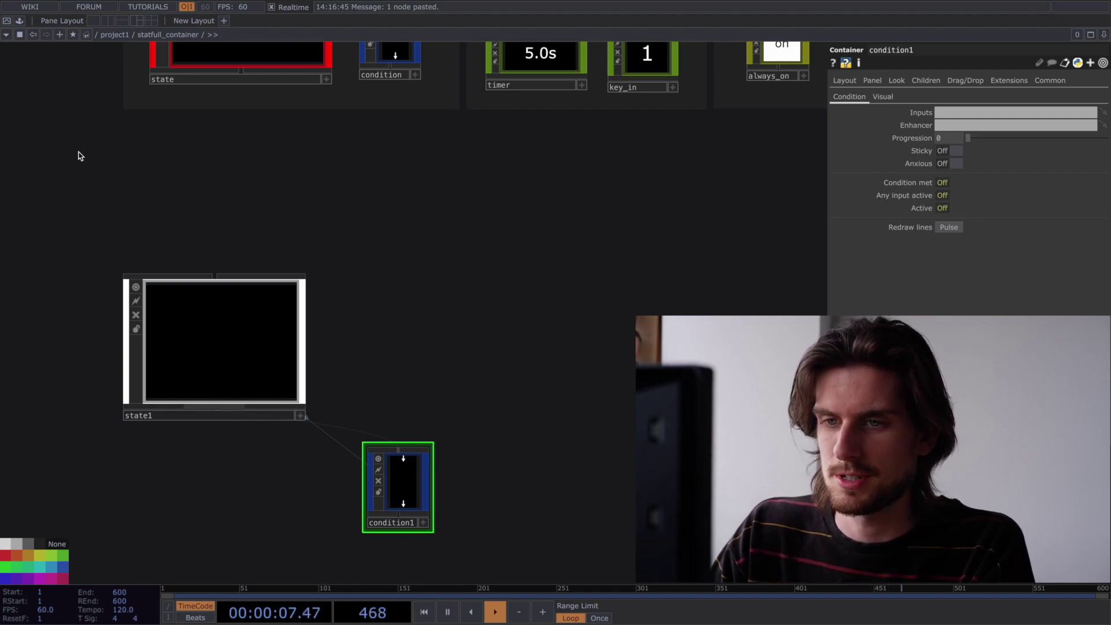
Draw an annotation around state1 and condition1 and set its back color to white (1, 1, 1)
{"action": "key", "text": "shift+a"}
{"action": "left_click_drag", "start_coordinate": [79, 154], "coordinate": [513, 572]}
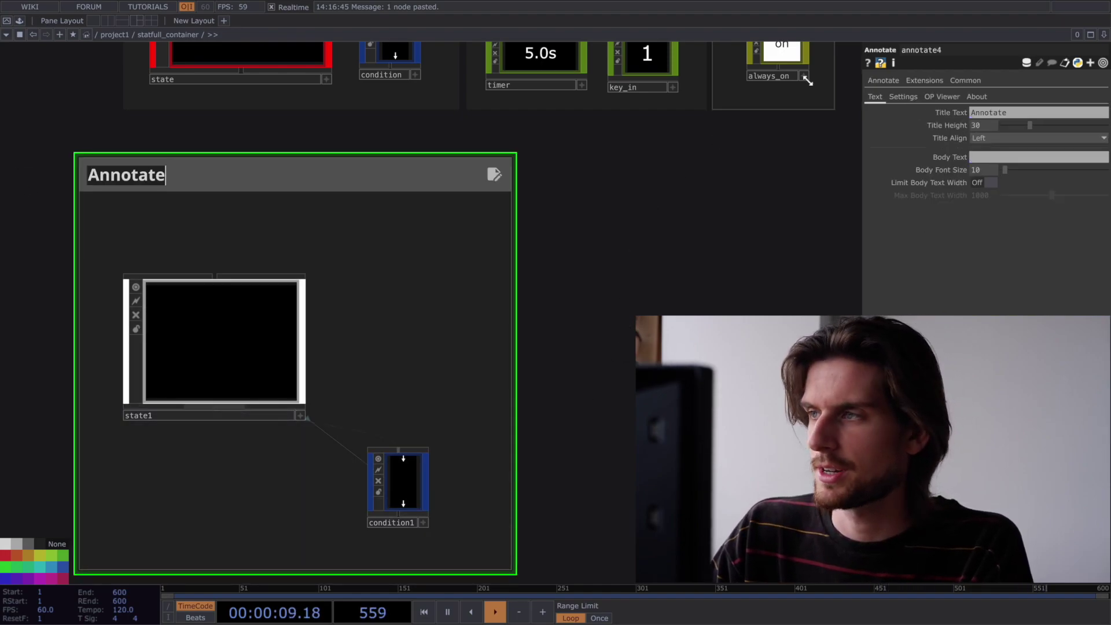
{"action": "left_click", "coordinate": [914, 96]}
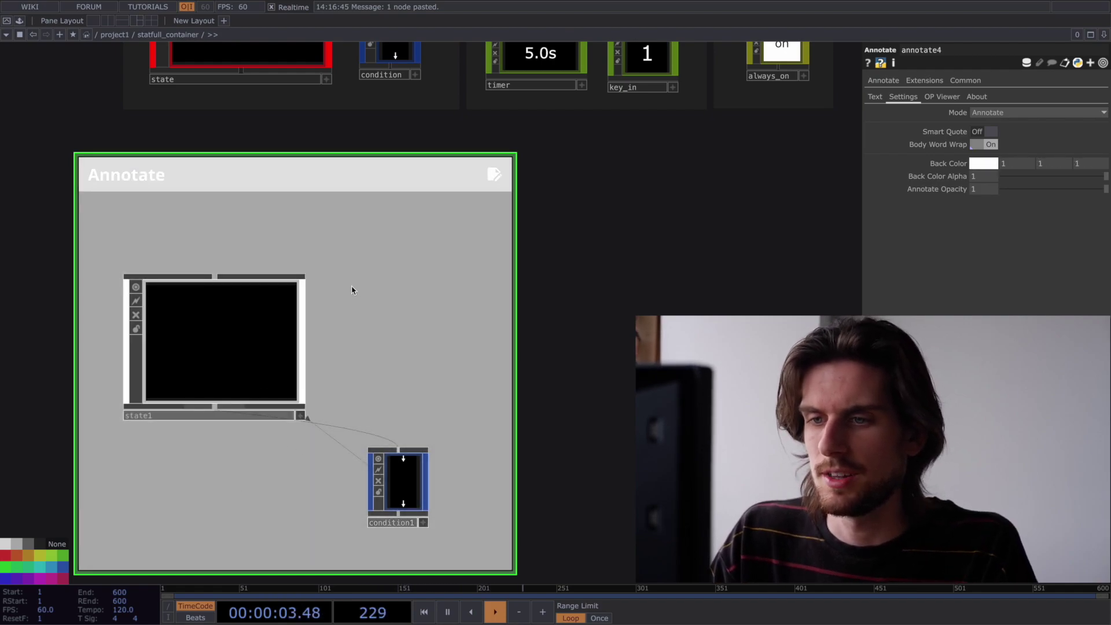
Rearrange state1 and condition1 within the annotation so that condition1 sits just below state1
{"action": "left_click_drag", "start_coordinate": [300, 394], "coordinate": [292, 345]}
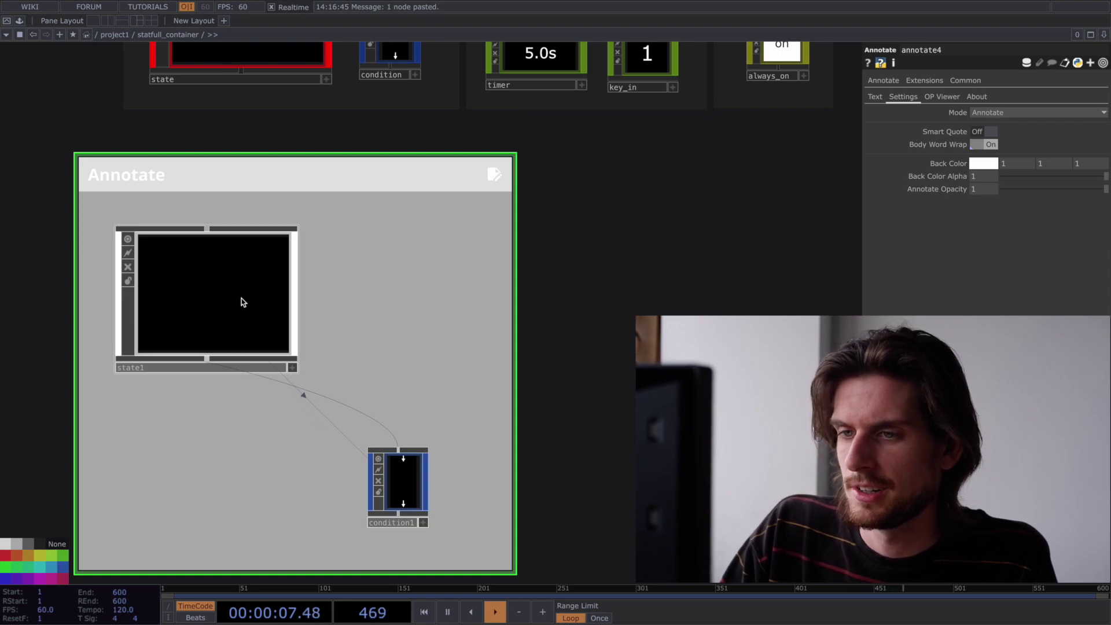
{"action": "left_click_drag", "start_coordinate": [243, 308], "coordinate": [335, 318]}
{"action": "scroll", "coordinate": [361, 344], "scroll_direction": "down", "scroll_amount": 1}
{"action": "mouse_move", "coordinate": [405, 347]}
{"action": "left_mouse_down"}
{"action": "mouse_move", "coordinate": [437, 347]}
{"action": "mouse_move", "coordinate": [383, 273]}
{"action": "left_mouse_up"}
{"action": "left_click_drag", "start_coordinate": [278, 225], "coordinate": [291, 227]}
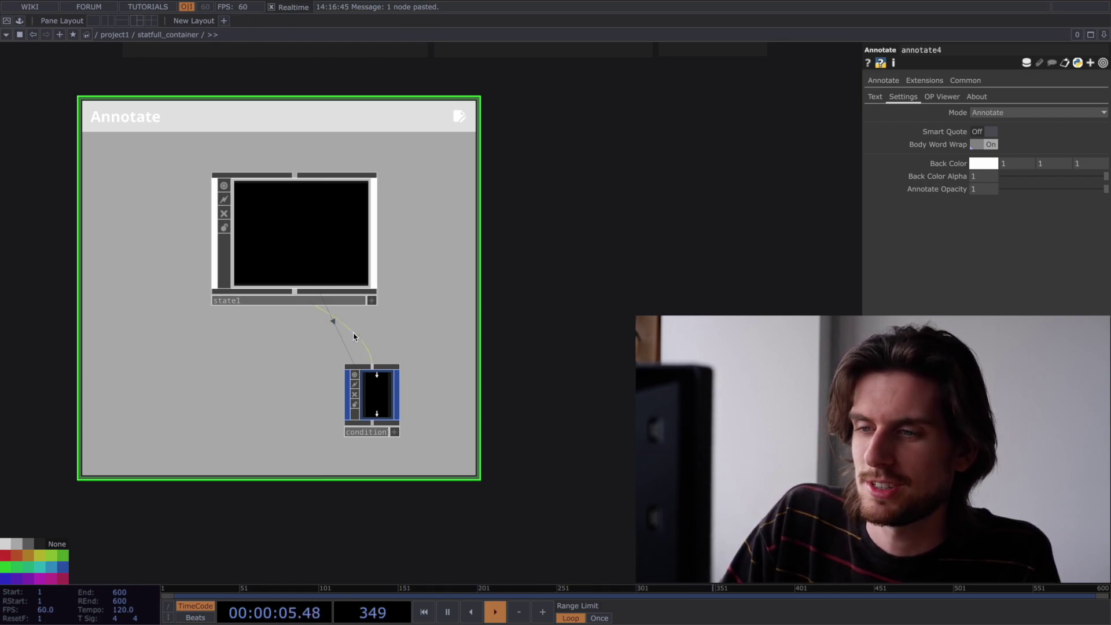
{"action": "left_click_drag", "start_coordinate": [319, 256], "coordinate": [341, 402]}
{"action": "left_click", "coordinate": [371, 384]}
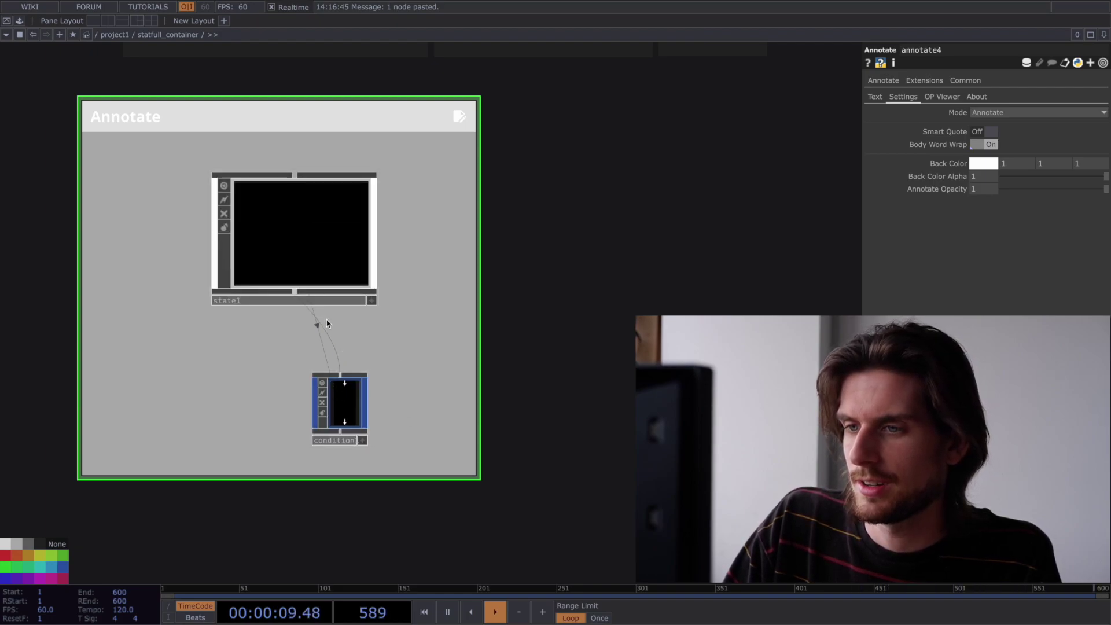
Disconnect the direct wire from state1 to condition1 and move the two nodes further apart
{"action": "right_click", "coordinate": [330, 339]}
{"action": "key", "text": "Escape"}
{"action": "right_click", "coordinate": [328, 338]}
{"action": "left_click", "coordinate": [341, 370]}
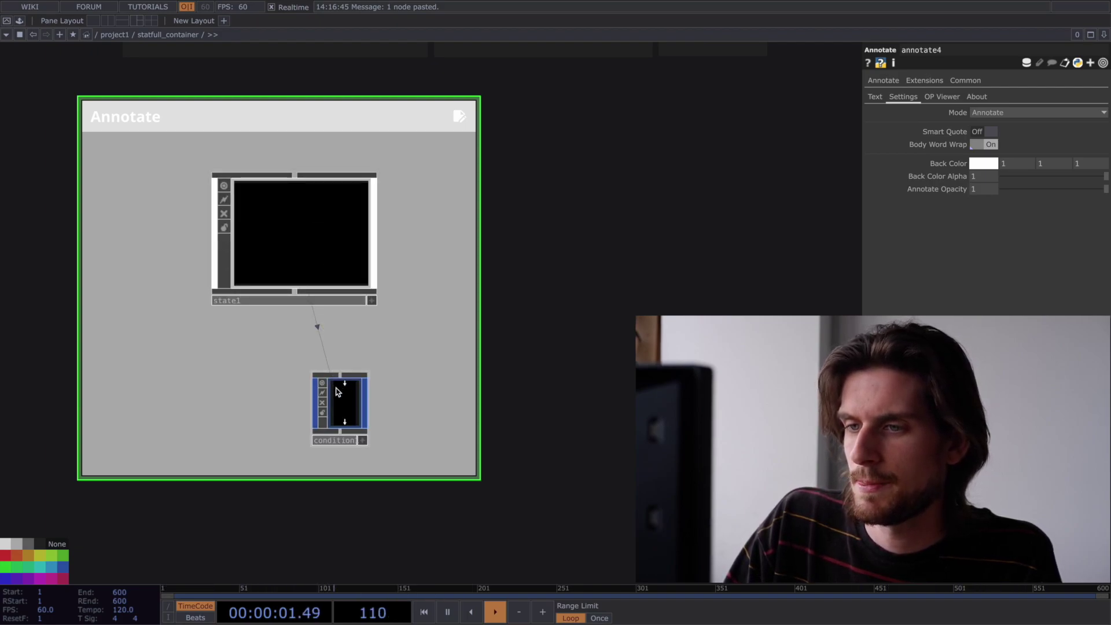
{"action": "left_click_drag", "start_coordinate": [338, 389], "coordinate": [365, 392]}
{"action": "left_click_drag", "start_coordinate": [274, 224], "coordinate": [263, 219]}
Duplicate state1 below the original and assign the copy to condition1's Inputs parameter
{"action": "key", "text": "ctrl+z"}
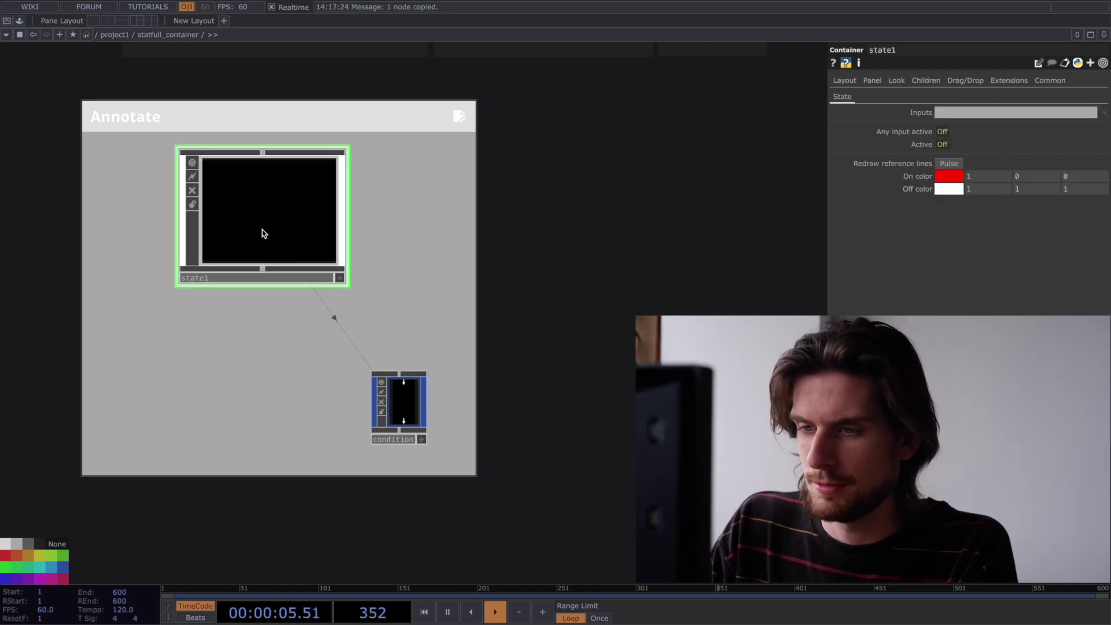
{"action": "key", "text": "ctrl+v"}
{"action": "right_click", "coordinate": [418, 415]}
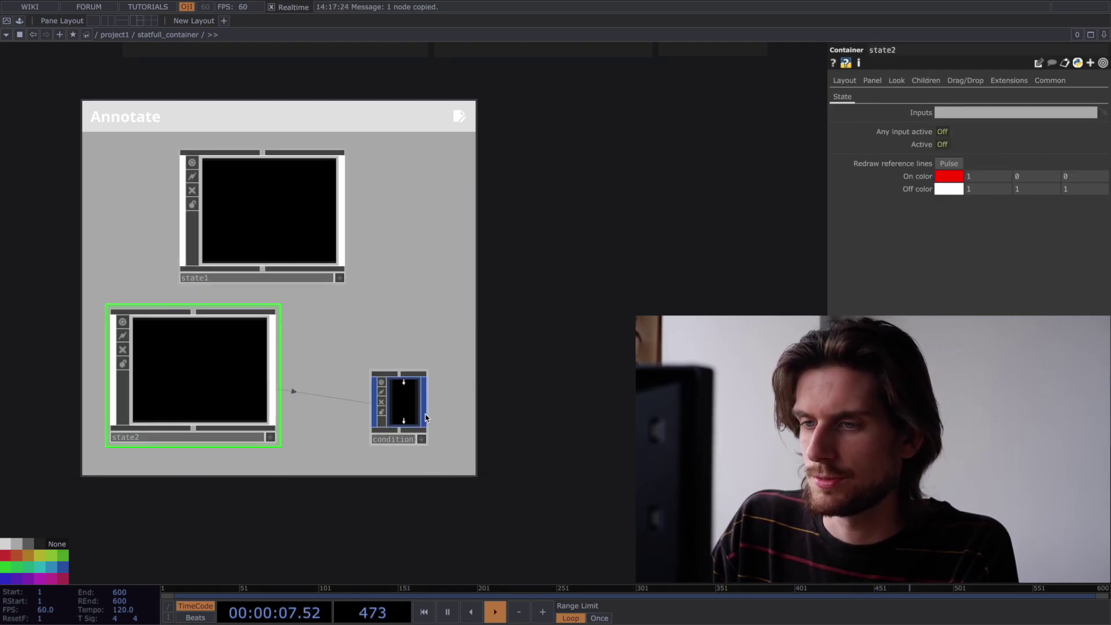
{"action": "left_click", "coordinate": [428, 417]}
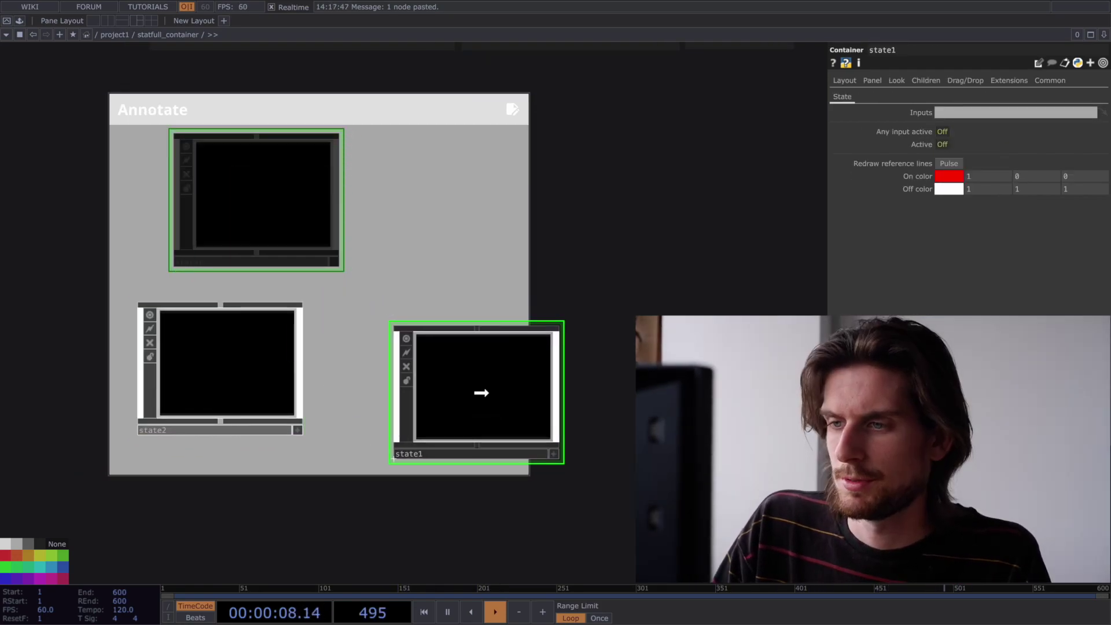
Switch condition1's Inputs parameter to state1 and back to state2
{"action": "left_click_drag", "start_coordinate": [394, 459], "coordinate": [445, 379]}
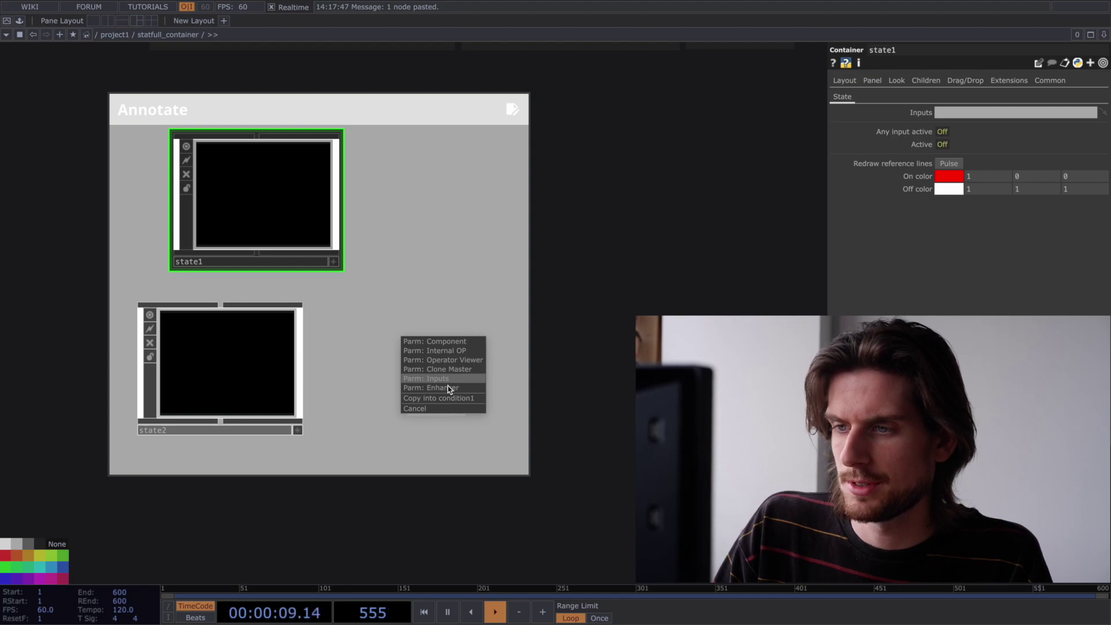
{"action": "left_click", "coordinate": [446, 379]}
{"action": "left_click_drag", "start_coordinate": [258, 359], "coordinate": [442, 368]}
{"action": "left_click", "coordinate": [443, 368]}
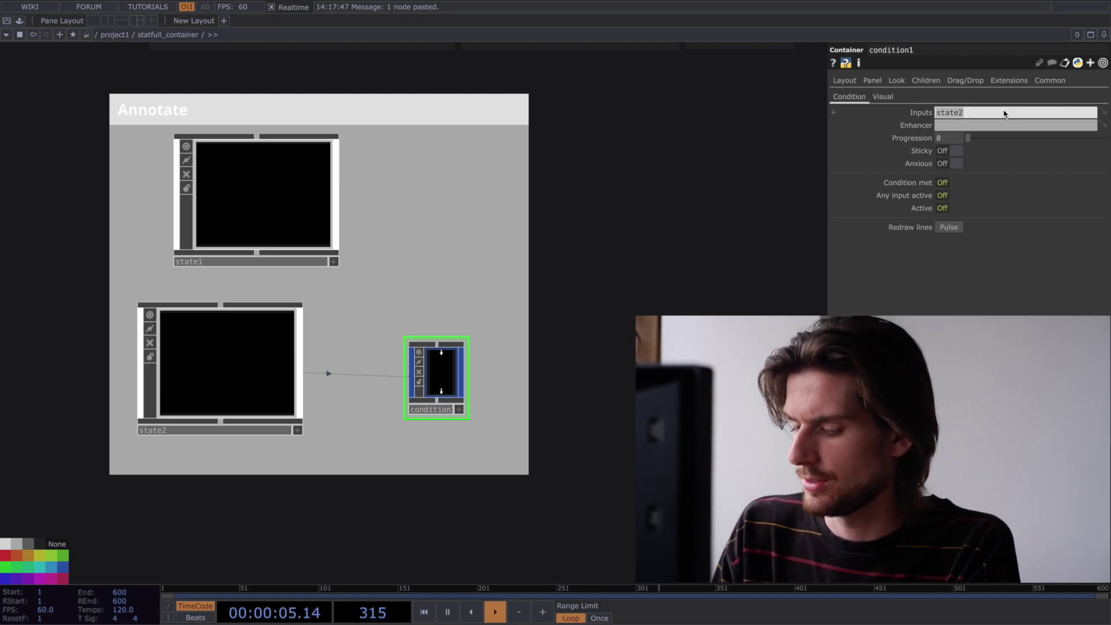
Set condition1's Inputs to "state2 state1" and inspect the warning on the node
{"action": "type", "text": "1"}
{"action": "key", "text": "Return"}
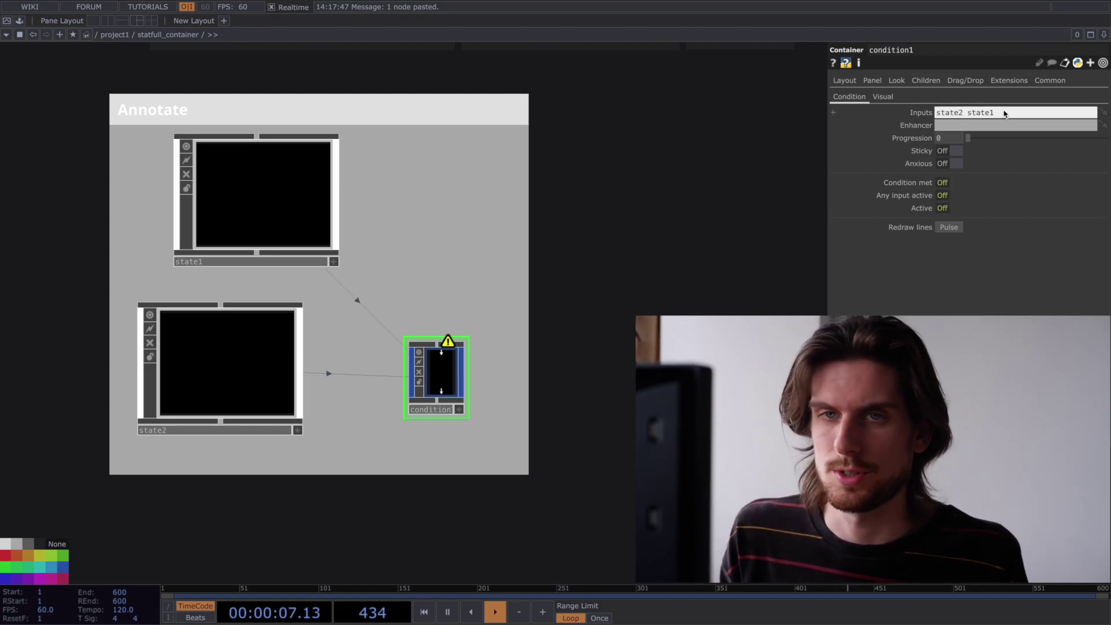
{"action": "middle_click", "coordinate": [451, 346]}
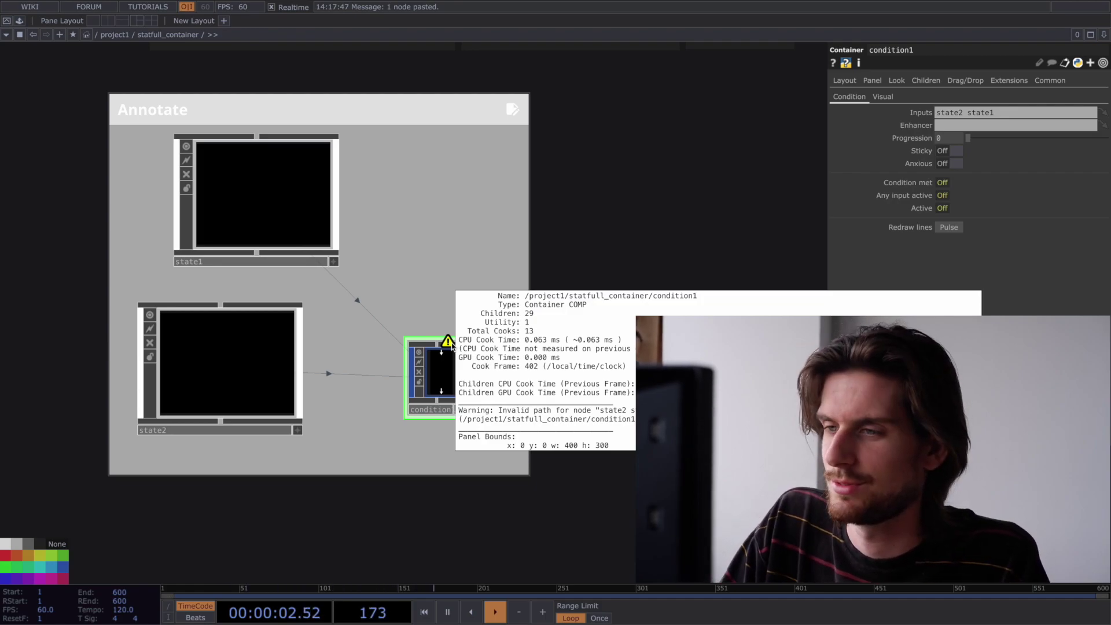
{"action": "left_click_drag", "start_coordinate": [451, 346], "coordinate": [414, 349]}
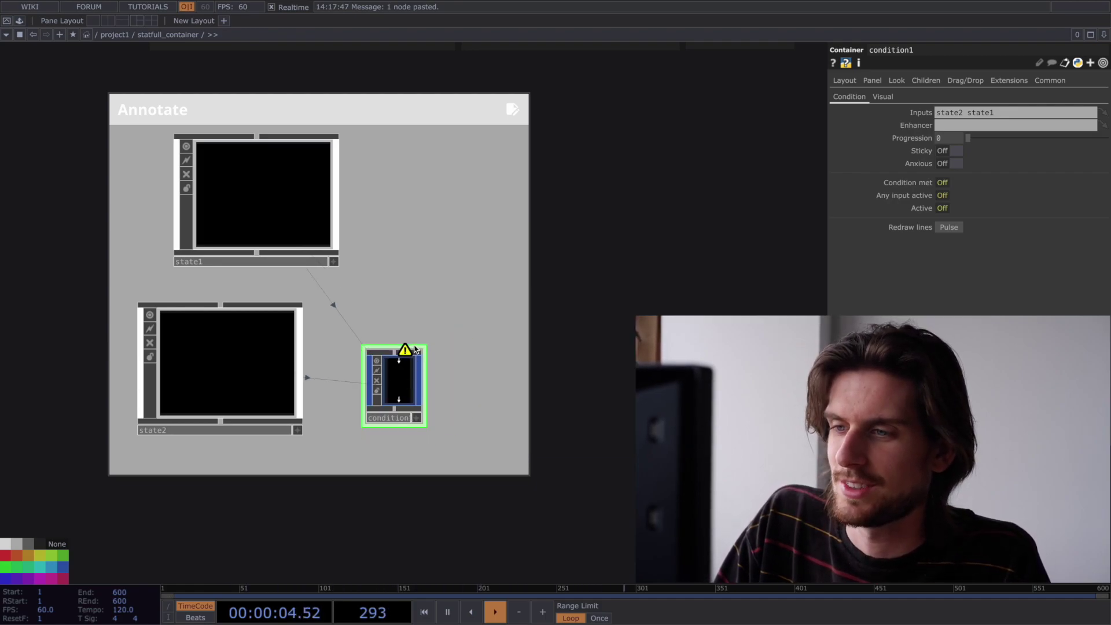
{"action": "middle_click", "coordinate": [415, 349]}
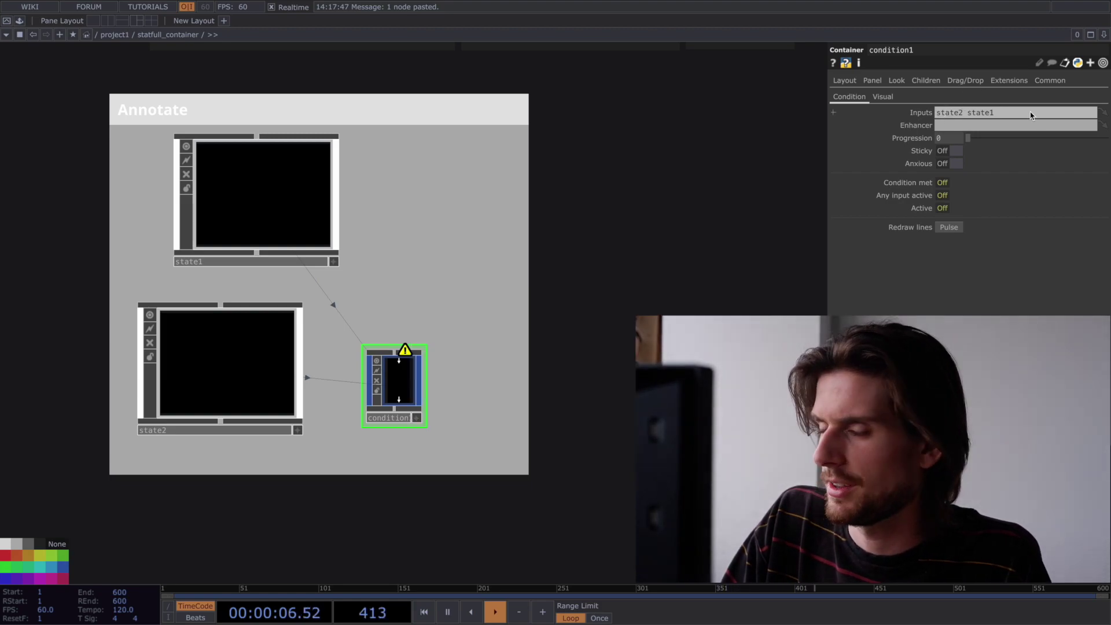
{"action": "left_click_drag", "start_coordinate": [1025, 118], "coordinate": [953, 120]}
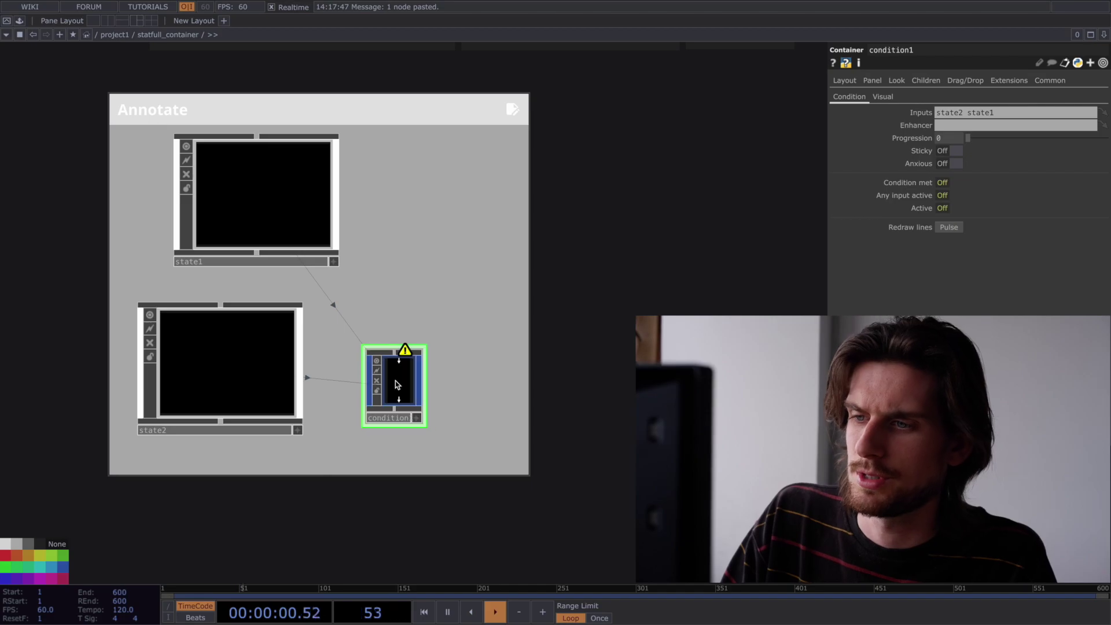
{"action": "left_click_drag", "start_coordinate": [397, 384], "coordinate": [410, 379]}
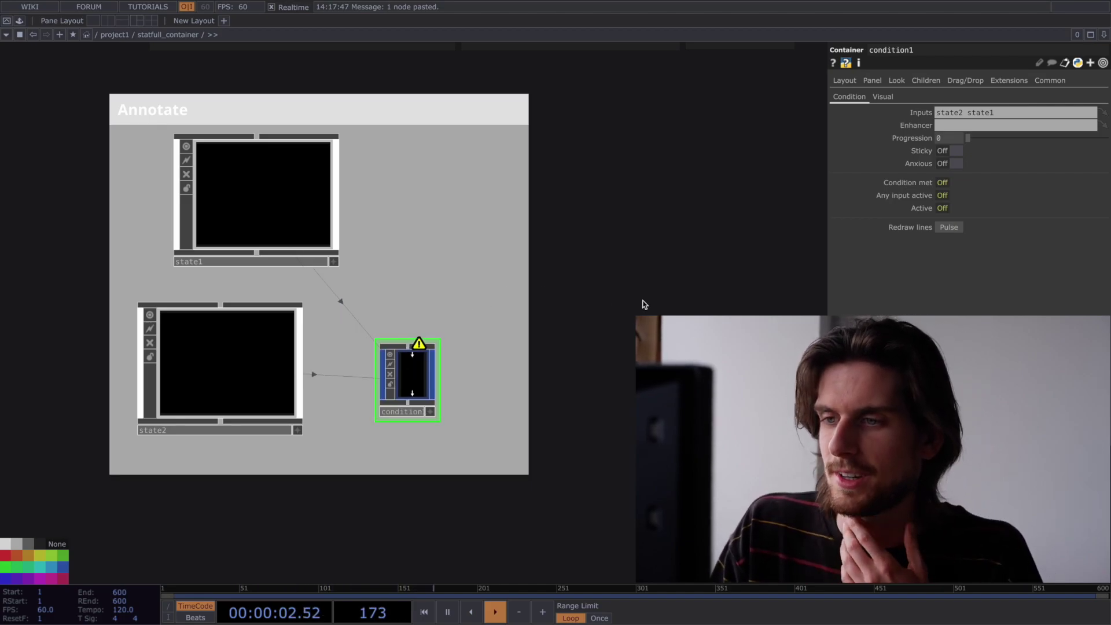
Rearrange the annotated nodes into a loop layout, with state1 above state2 and condition1 beside them
{"action": "scroll", "coordinate": [642, 304], "scroll_direction": "down", "scroll_amount": 3}
{"action": "left_click_drag", "start_coordinate": [665, 300], "coordinate": [426, 384]}
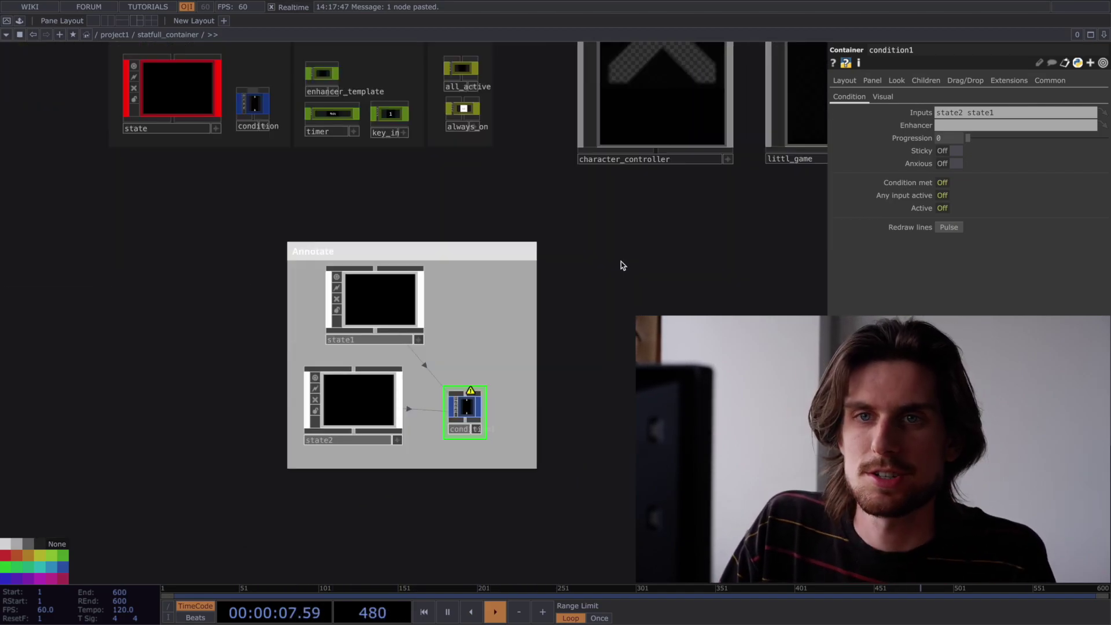
{"action": "left_click_drag", "start_coordinate": [383, 306], "coordinate": [371, 308]}
{"action": "left_click", "coordinate": [449, 393]}
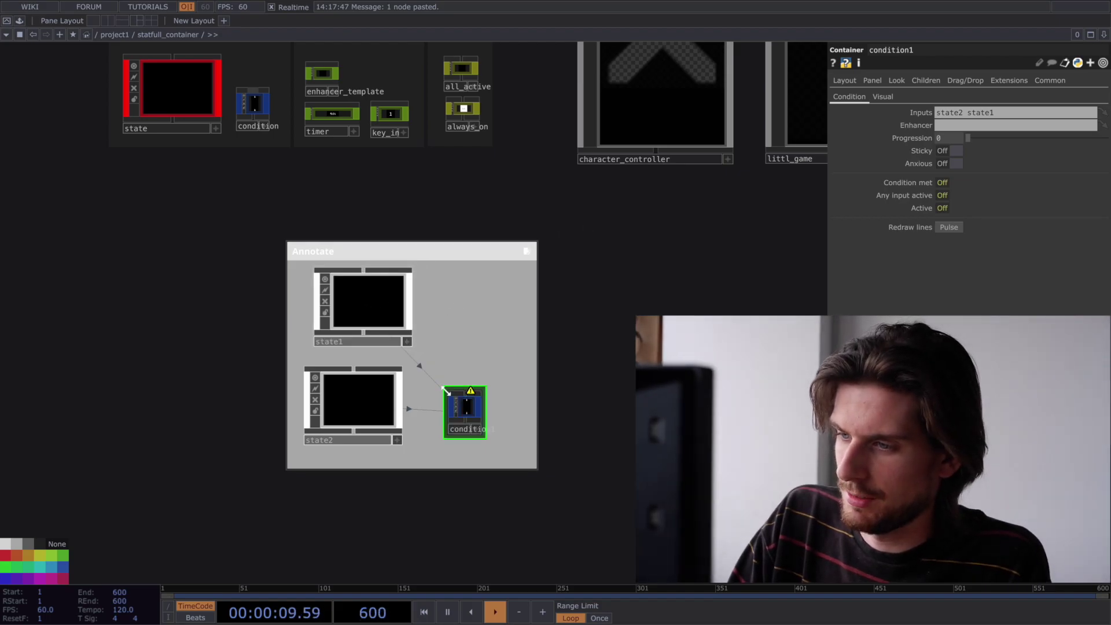
{"action": "left_click_drag", "start_coordinate": [468, 413], "coordinate": [475, 367]}
{"action": "left_click_drag", "start_coordinate": [344, 416], "coordinate": [411, 435]}
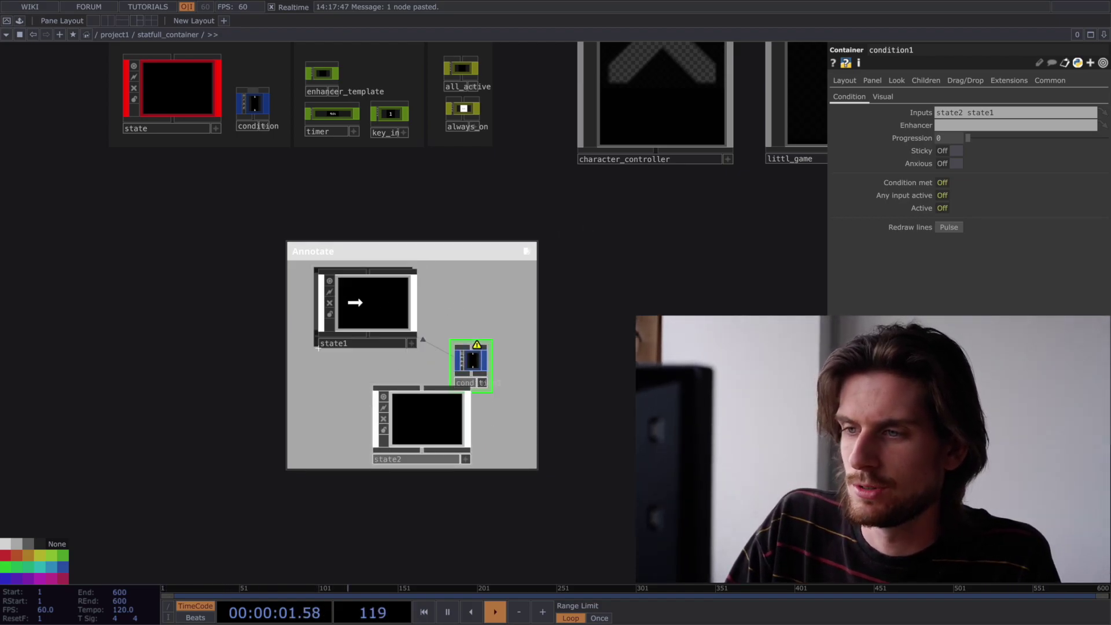
{"action": "left_click_drag", "start_coordinate": [359, 300], "coordinate": [371, 297]}
{"action": "left_click_drag", "start_coordinate": [371, 464], "coordinate": [347, 465]}
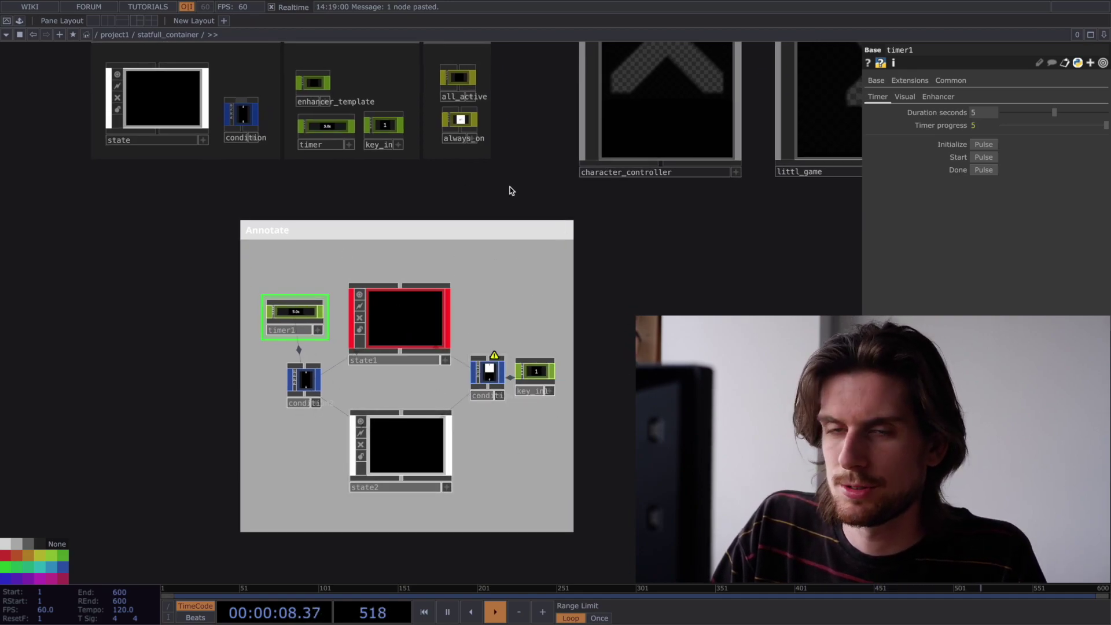
Examine the StateListenHelpers and state_changed_event scripts above the basic building blocks
{"action": "right_click", "coordinate": [691, 252]}
{"action": "left_click", "coordinate": [717, 225]}
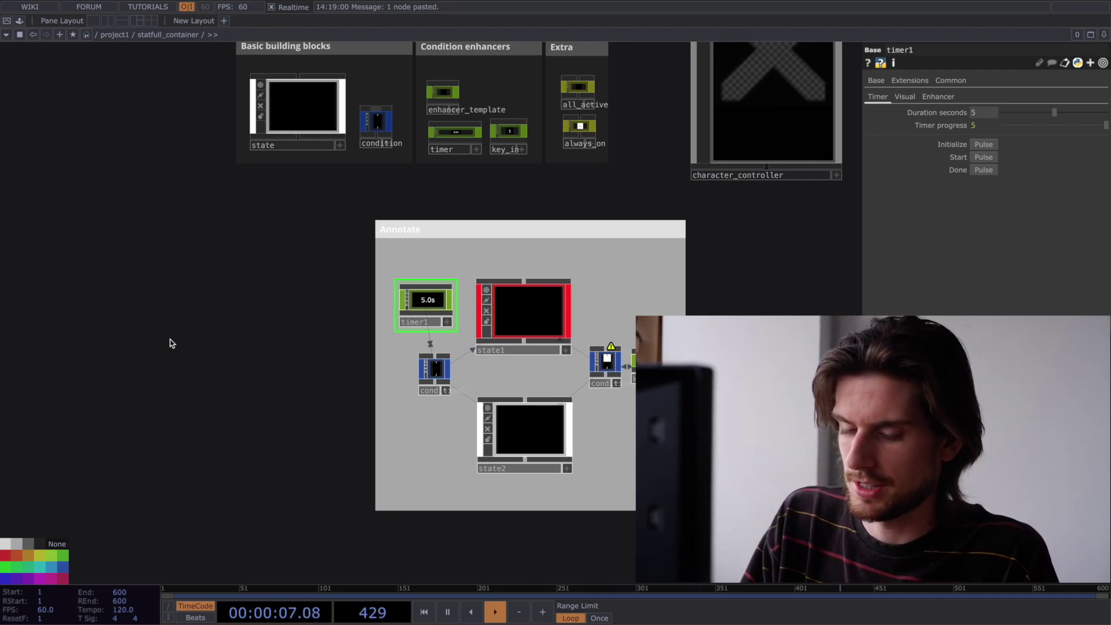
{"action": "left_click_drag", "start_coordinate": [187, 92], "coordinate": [218, 421]}
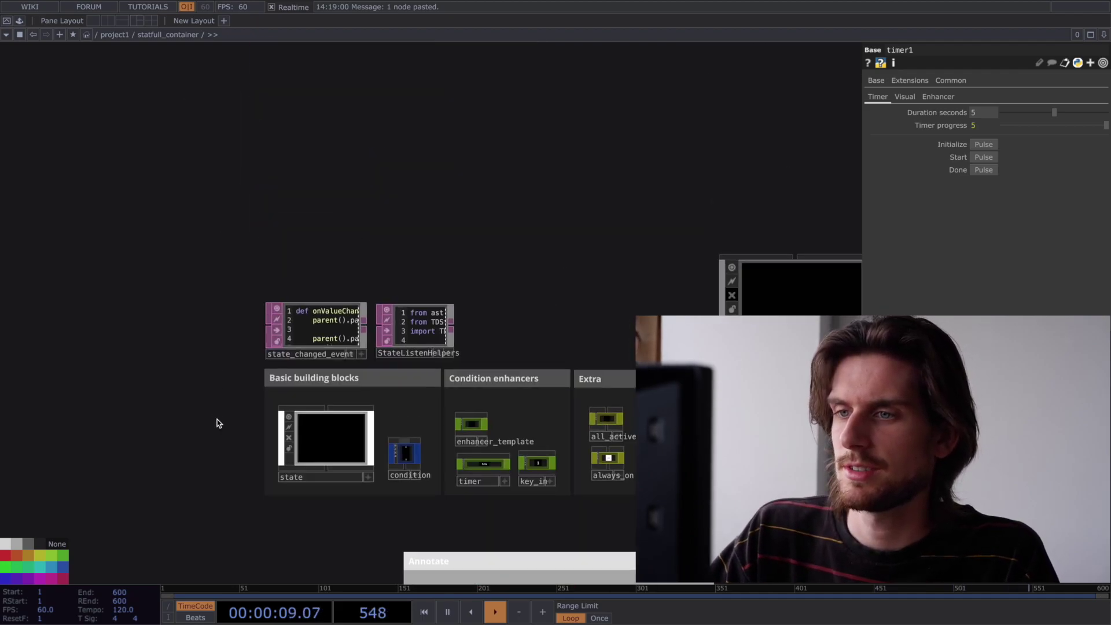
{"action": "middle_click_drag", "start_coordinate": [424, 255], "coordinate": [481, 254]}
{"action": "scroll", "coordinate": [481, 254], "scroll_direction": "up", "scroll_amount": 8}
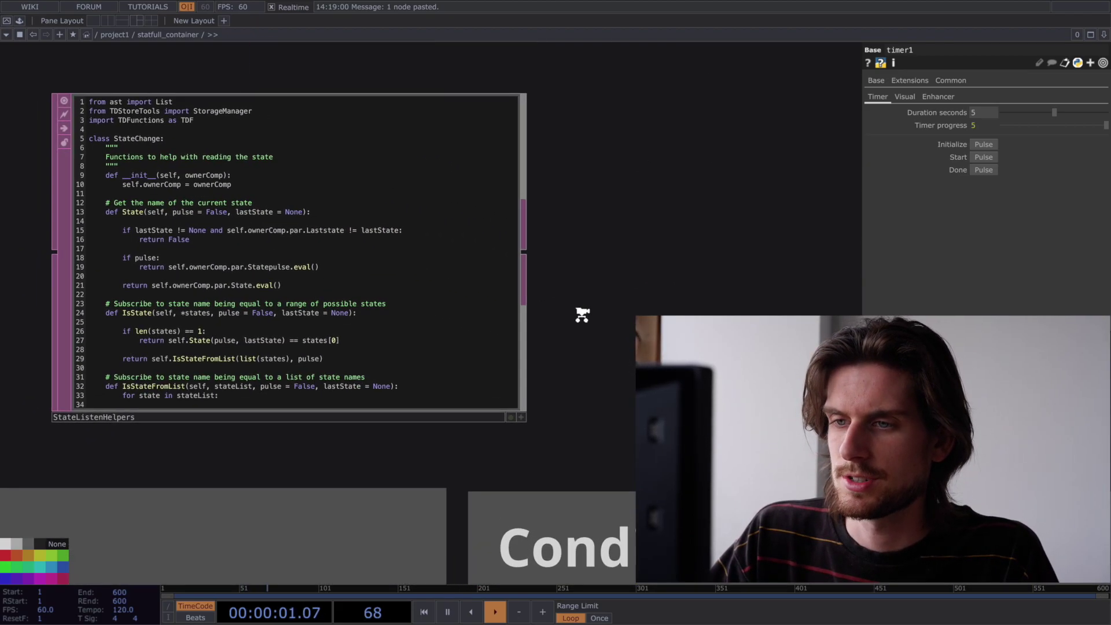
{"action": "left_click_drag", "start_coordinate": [612, 323], "coordinate": [878, 417]}
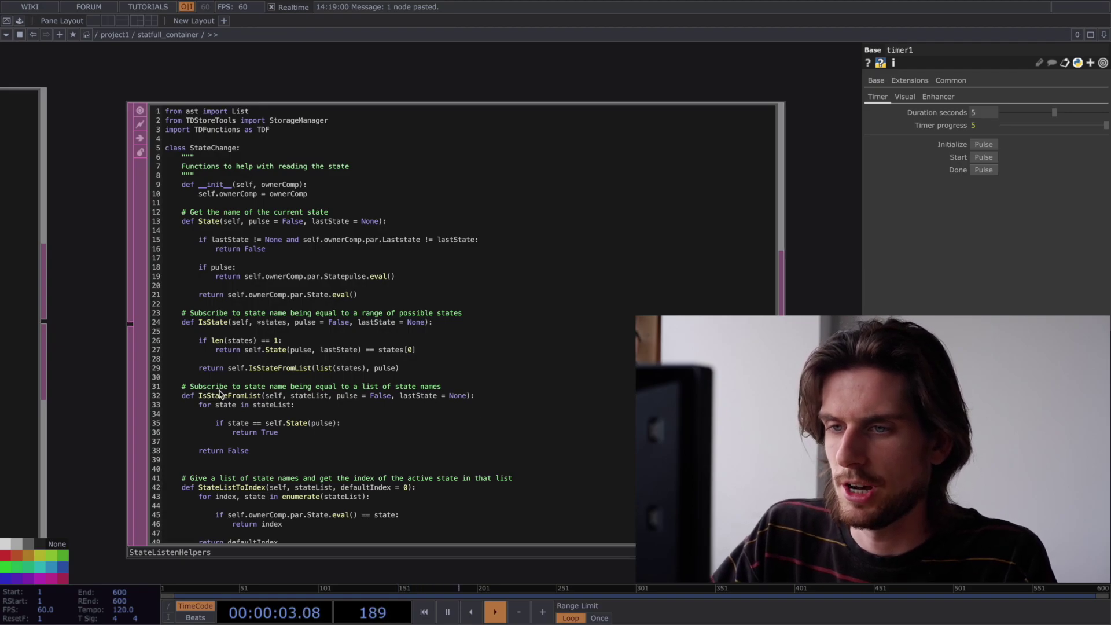
{"action": "scroll", "coordinate": [943, 385], "scroll_direction": "down", "scroll_amount": 8}
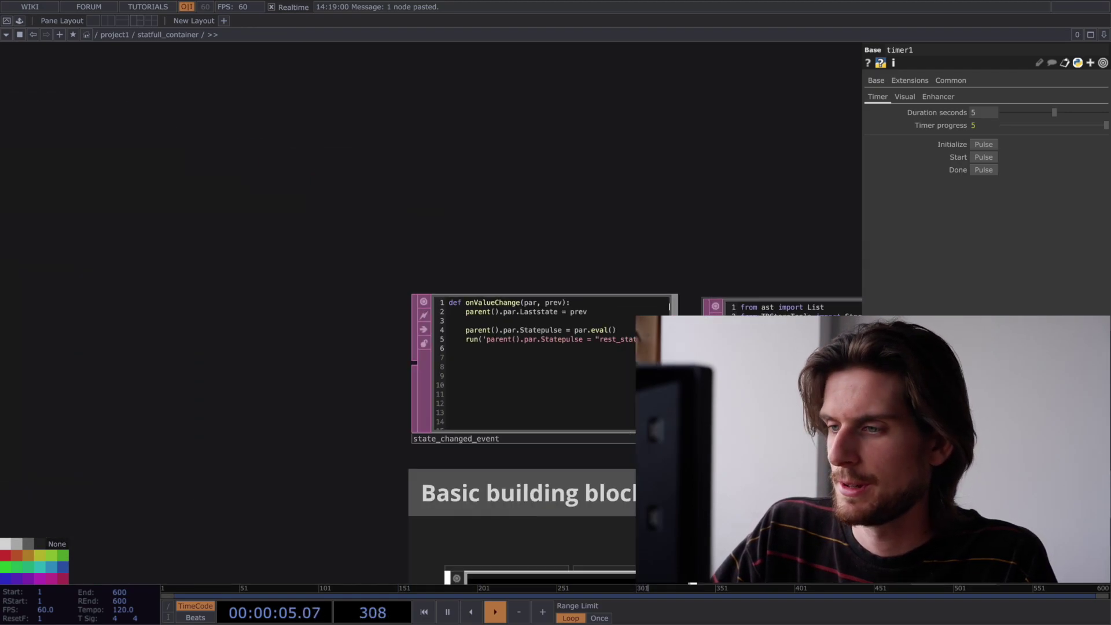
{"action": "mouse_move", "coordinate": [479, 520]}
{"action": "left_mouse_down"}
{"action": "mouse_move", "coordinate": [302, 340]}
{"action": "mouse_move", "coordinate": [312, 373]}
{"action": "left_mouse_up"}
{"action": "scroll", "coordinate": [290, 362], "scroll_direction": "down", "scroll_amount": 2}
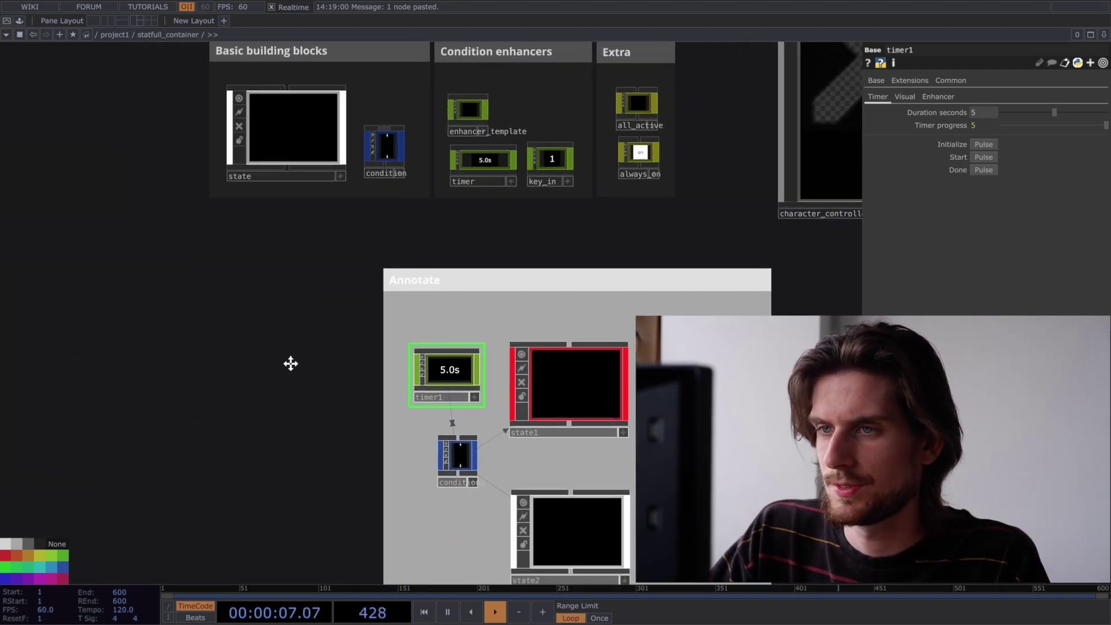
Add a Constant CHOP beside the Annotate box and name it is_state1
{"action": "left_click_drag", "start_coordinate": [225, 378], "coordinate": [269, 400]}
{"action": "key", "text": "Tab"}
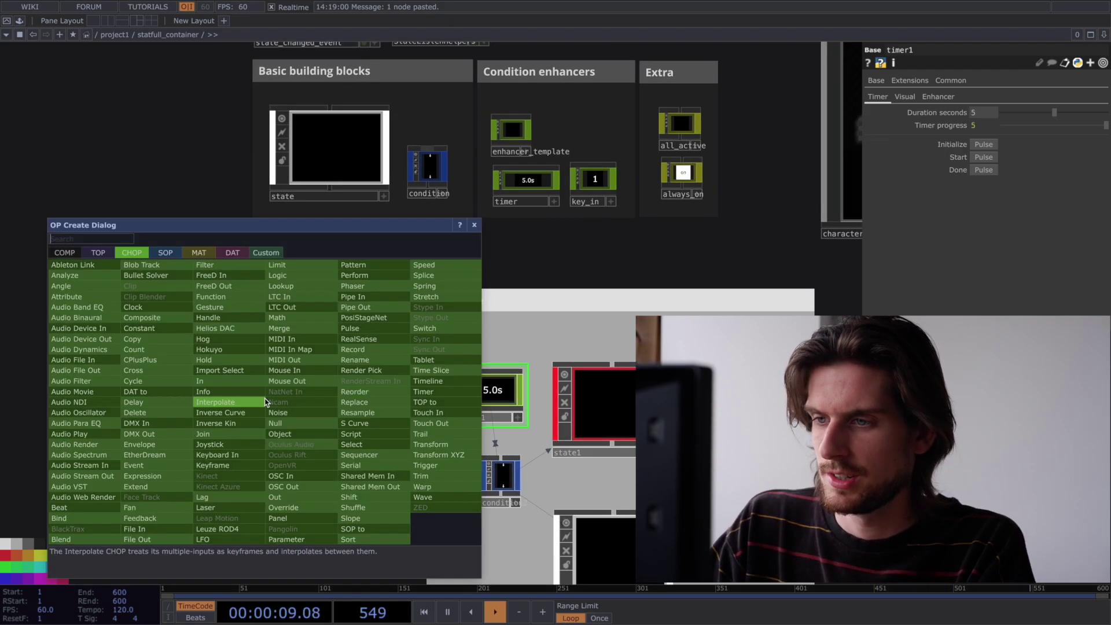
{"action": "type", "text": "con"}
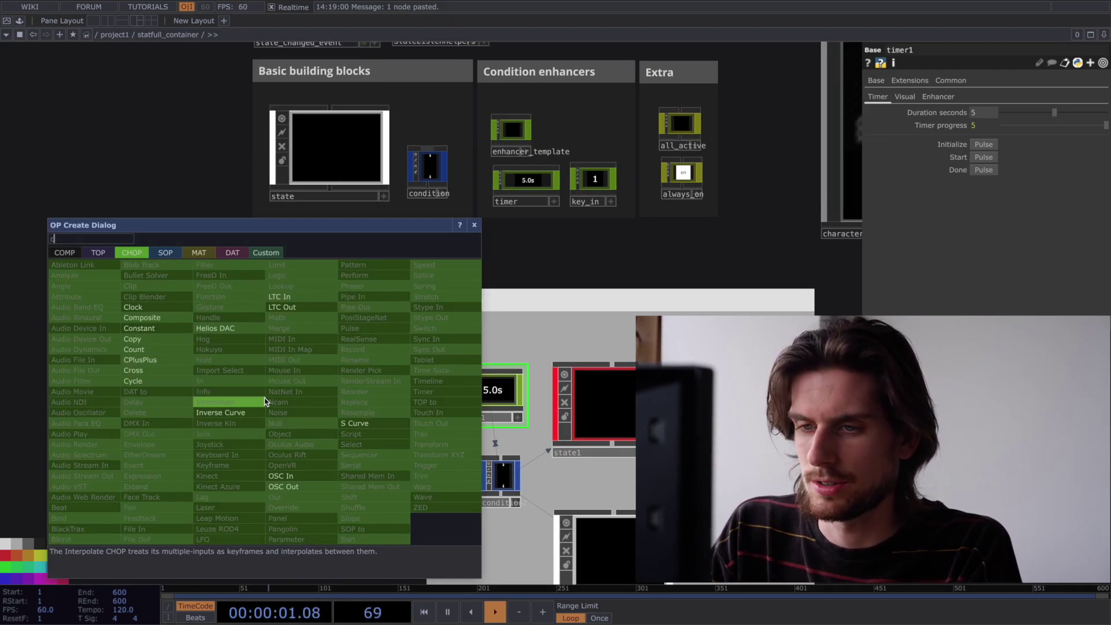
{"action": "key", "text": "Return"}
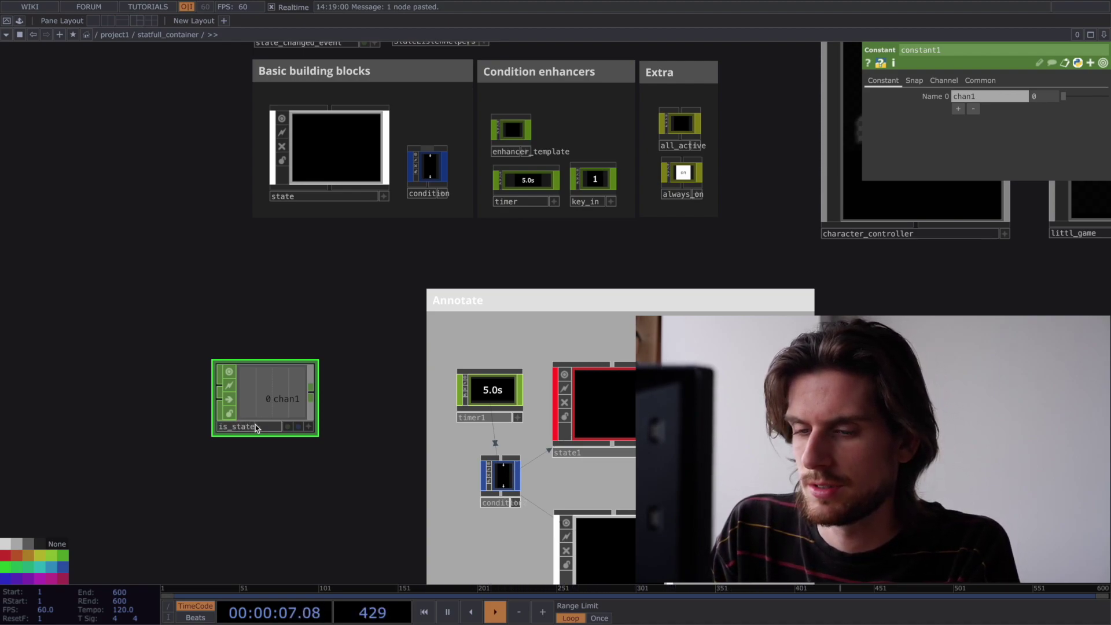
{"action": "left_click", "coordinate": [256, 426]}
{"action": "type", "text": "is_state1"}
{"action": "key", "text": "Return"}
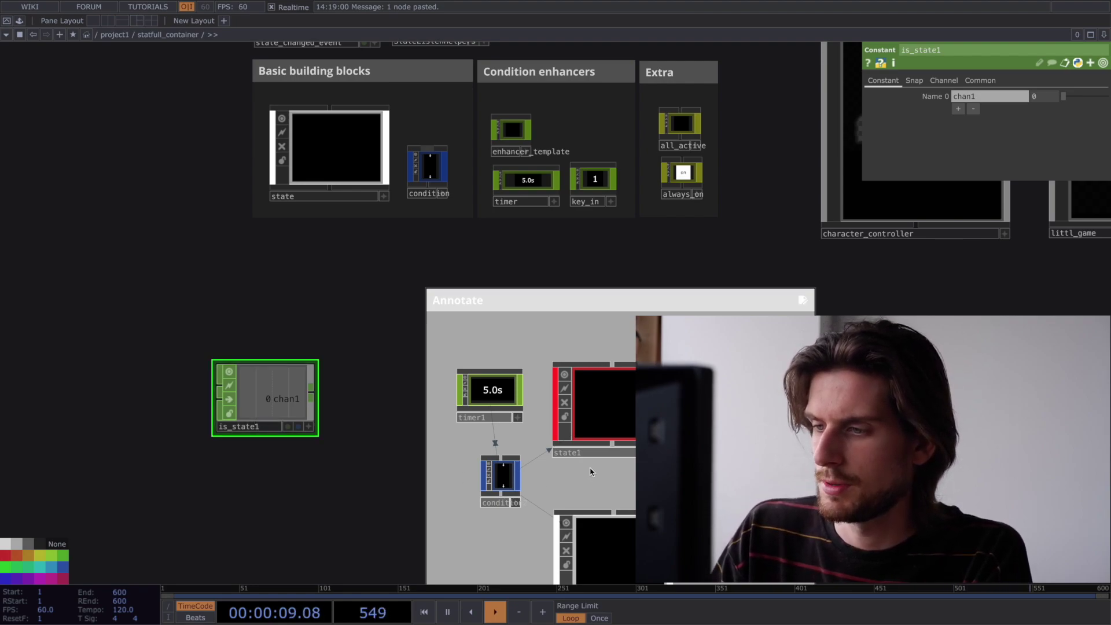
Rename state1 to start and state2 to end, updating all parameter references to them
{"action": "left_click", "coordinate": [582, 454]}
{"action": "type", "text": "st"}
{"action": "key", "text": "Return"}
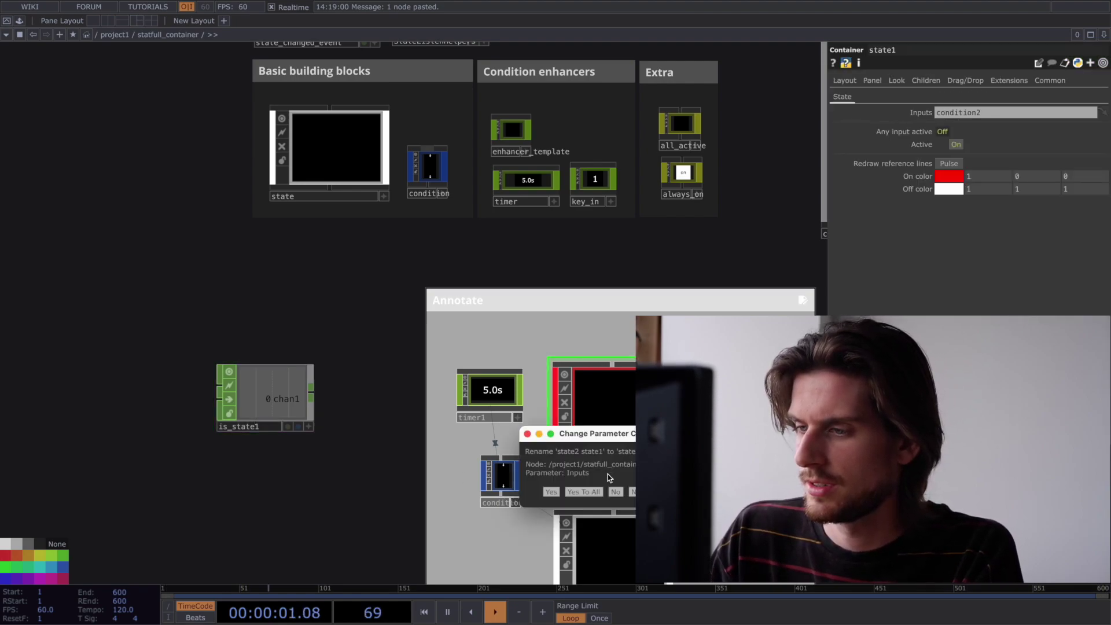
{"action": "left_click", "coordinate": [584, 491]}
{"action": "scroll", "coordinate": [579, 501], "scroll_direction": "down", "scroll_amount": 4}
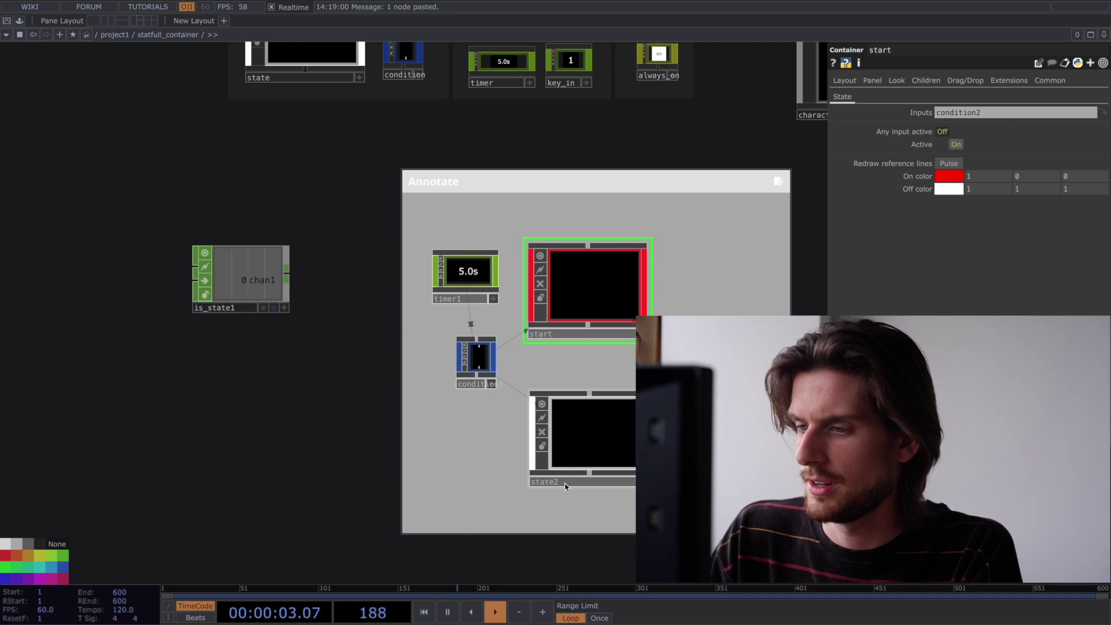
{"action": "left_click", "coordinate": [565, 483]}
{"action": "type", "text": "end"}
{"action": "key", "text": "Return"}
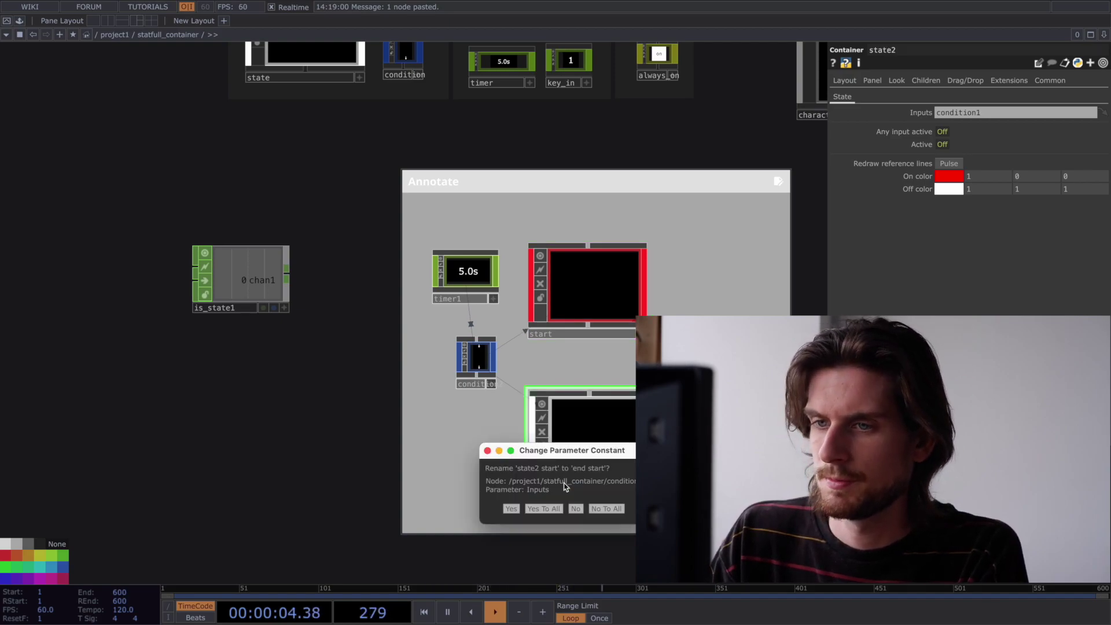
{"action": "left_click", "coordinate": [544, 508]}
Rename both the is_state1 Constant CHOP and its channel to is_end
{"action": "left_click", "coordinate": [236, 313]}
{"action": "left_click", "coordinate": [237, 313]}
{"action": "type", "text": "is"}
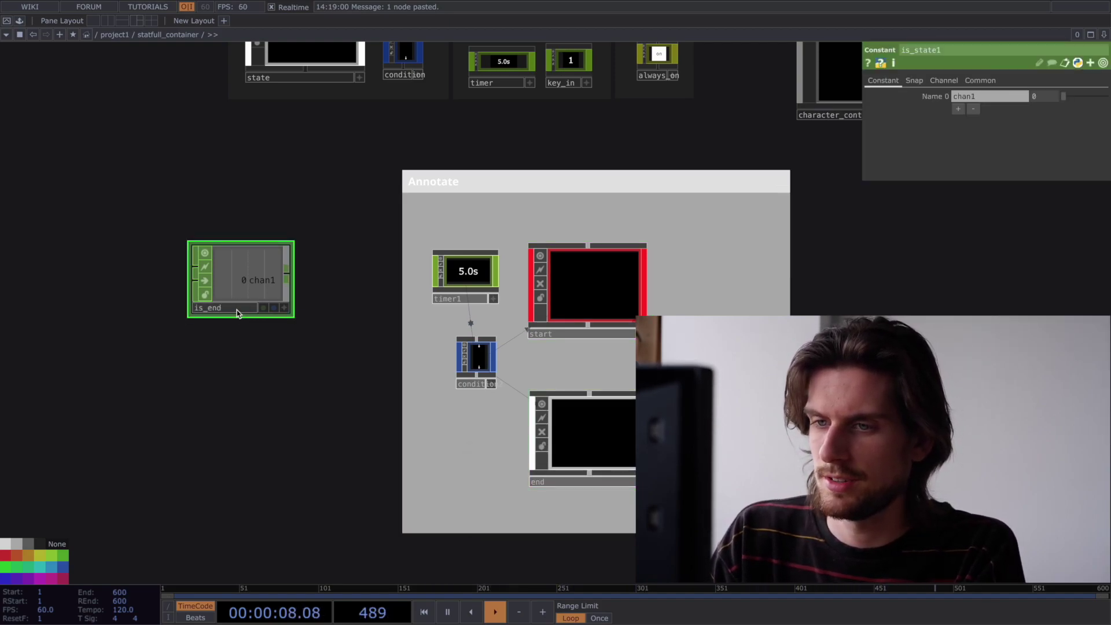
{"action": "type", "text": "_end"}
{"action": "key", "text": "Return"}
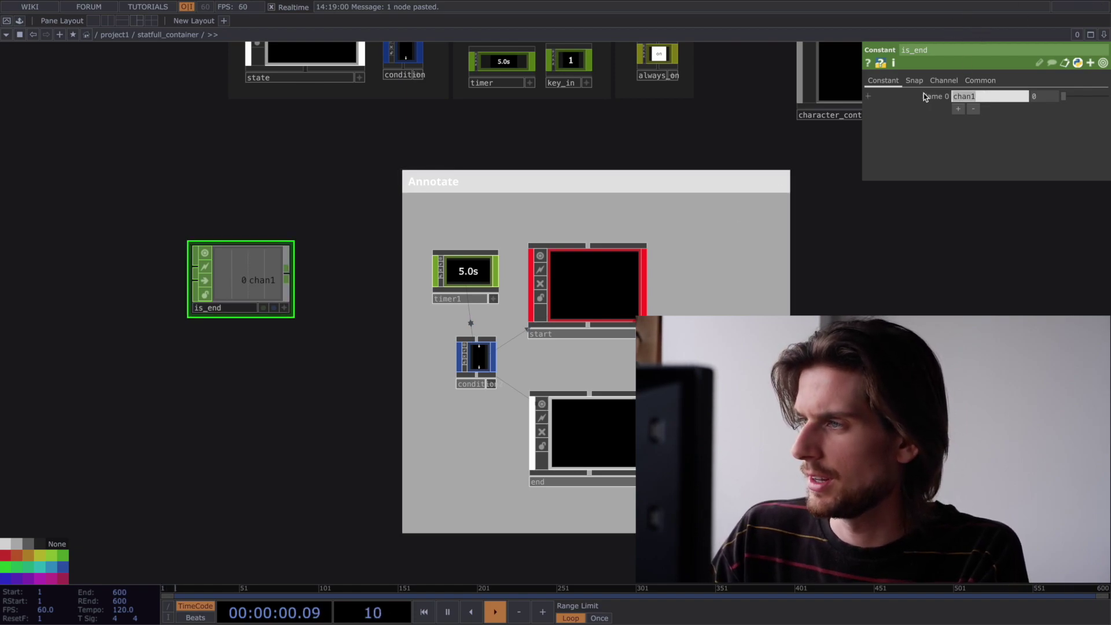
{"action": "type", "text": "is_ne"}
{"action": "key", "text": "BackSpace"}
{"action": "key", "text": "BackSpace"}
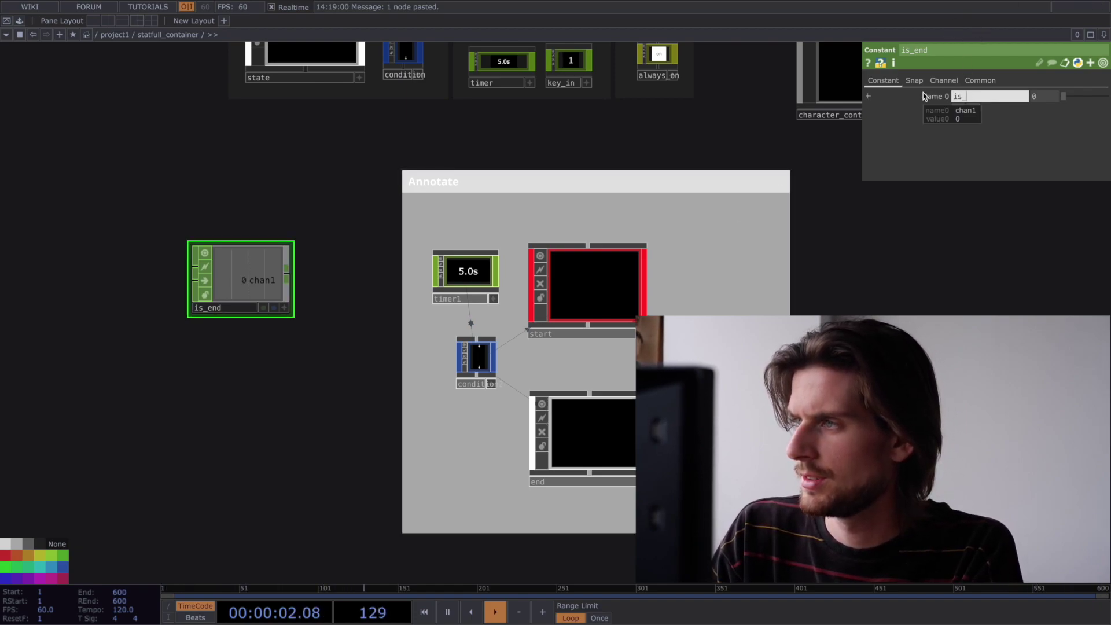
{"action": "type", "text": "end"}
{"action": "key", "text": "Return"}
Set the is_end channel's value to the expression parent().IsState("end")
{"action": "left_click", "coordinate": [923, 96]}
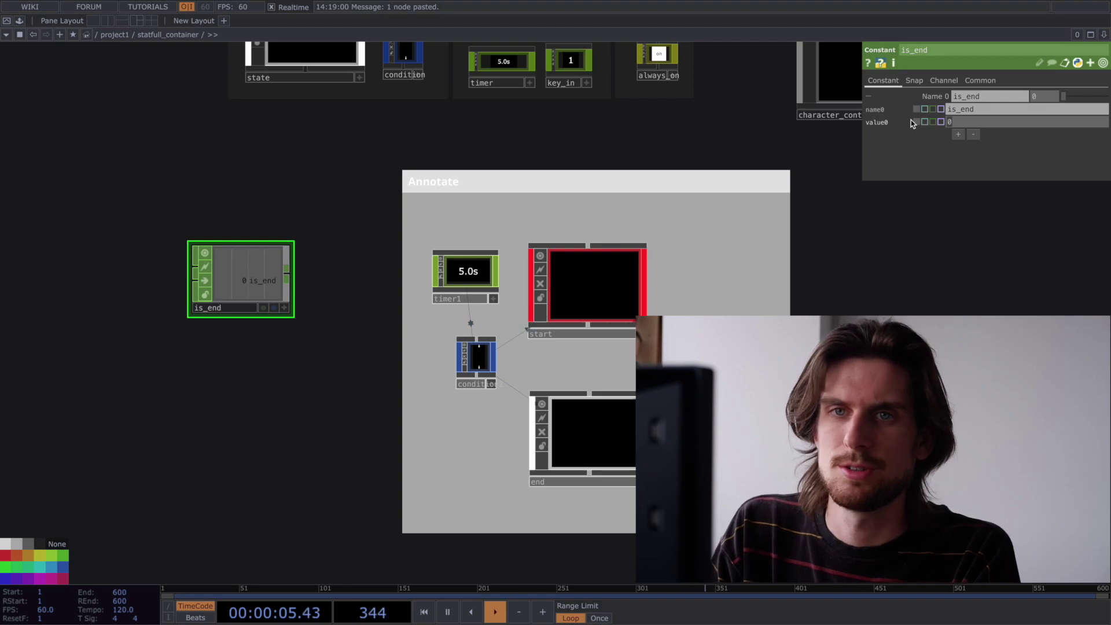
{"action": "type", "text": "parent()"}
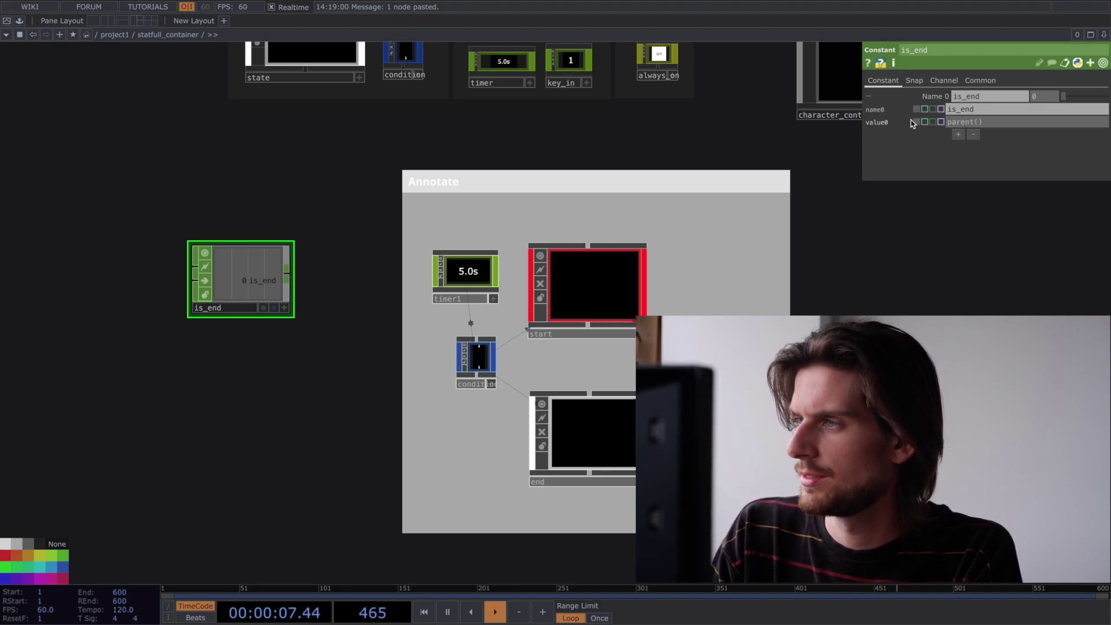
{"action": "type", "text": ".ISs"}
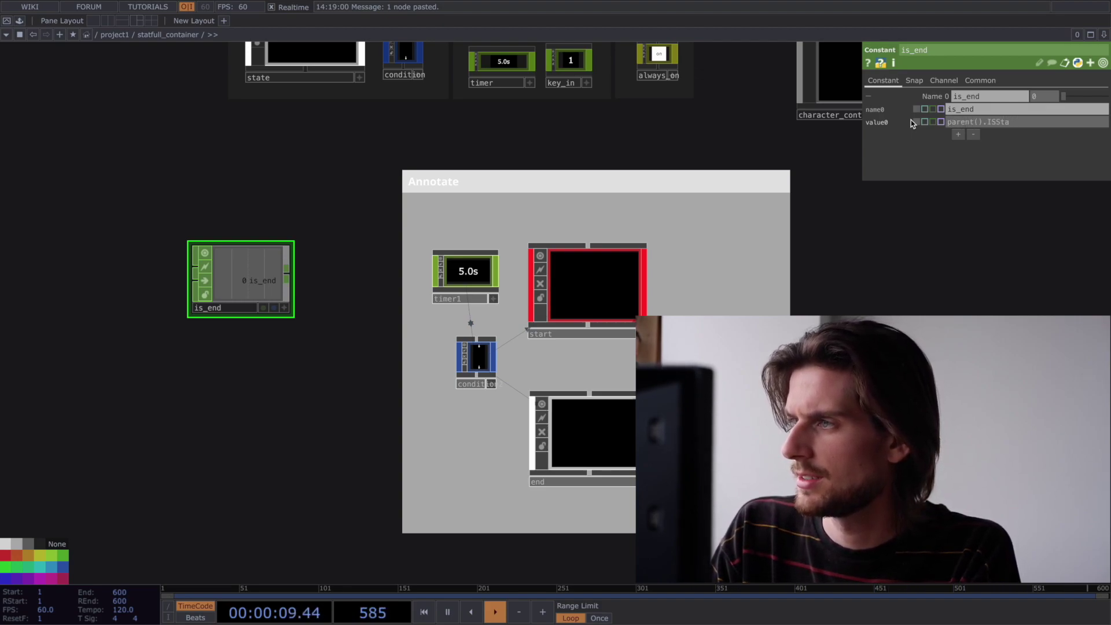
{"action": "key", "text": "BackSpace"}
{"action": "key", "text": "BackSpace"}
{"action": "type", "text": "sState"}
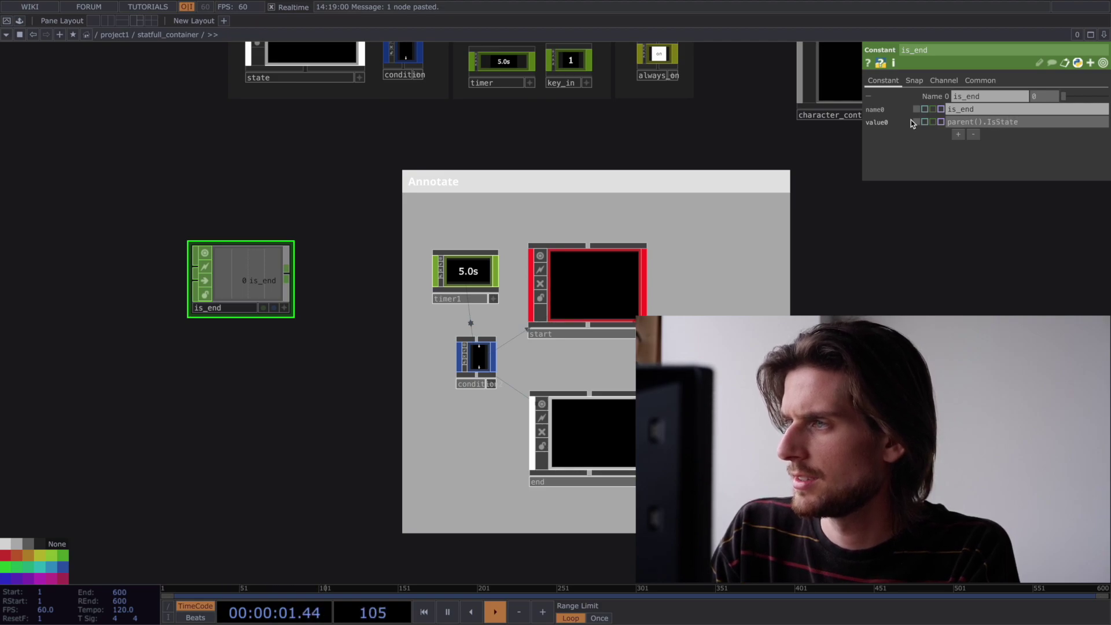
{"action": "type", "text": "(\"end\")"}
{"action": "key", "text": "Return"}
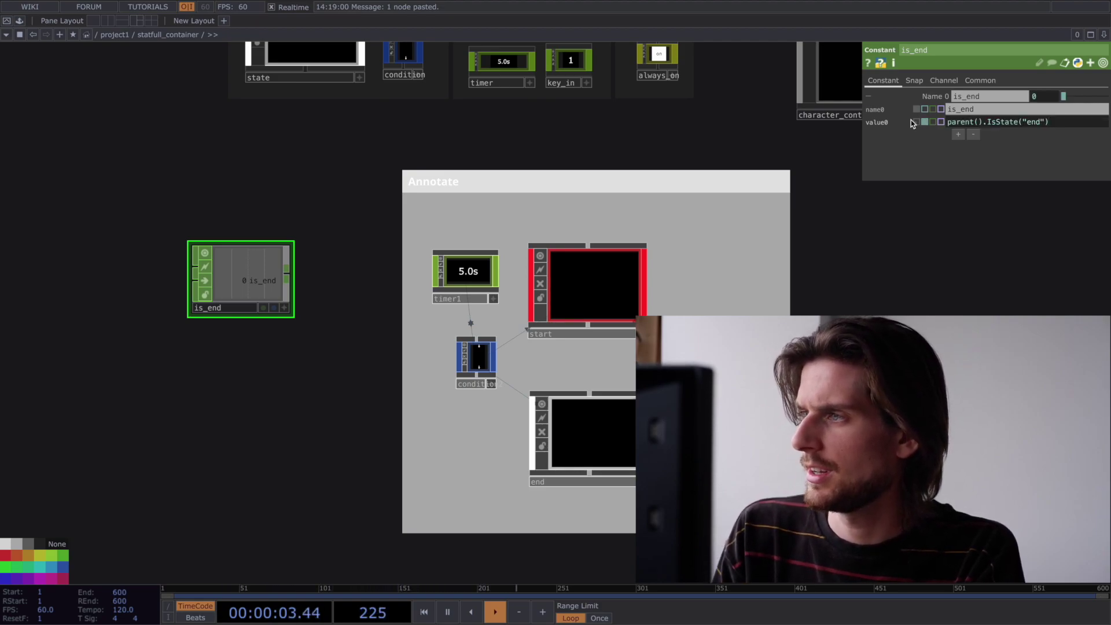
Collapse the channel's parameter details and move the is_end node closer to the Annotate box
{"action": "left_click_drag", "start_coordinate": [798, 312], "coordinate": [783, 312]}
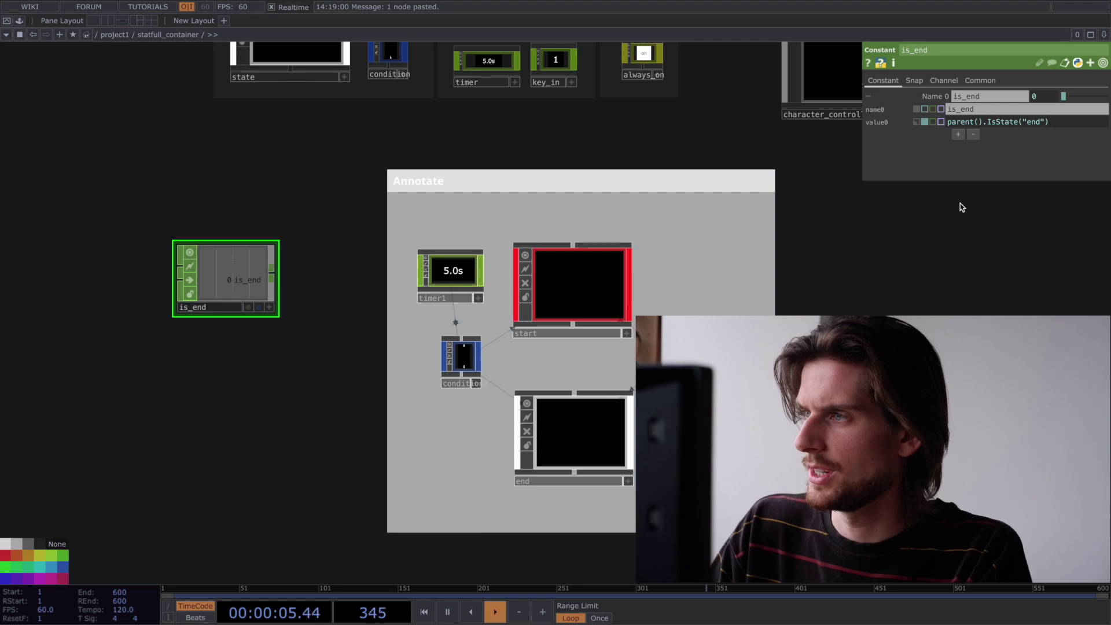
{"action": "left_click", "coordinate": [927, 101]}
{"action": "scroll", "coordinate": [347, 277], "scroll_direction": "up", "scroll_amount": 2}
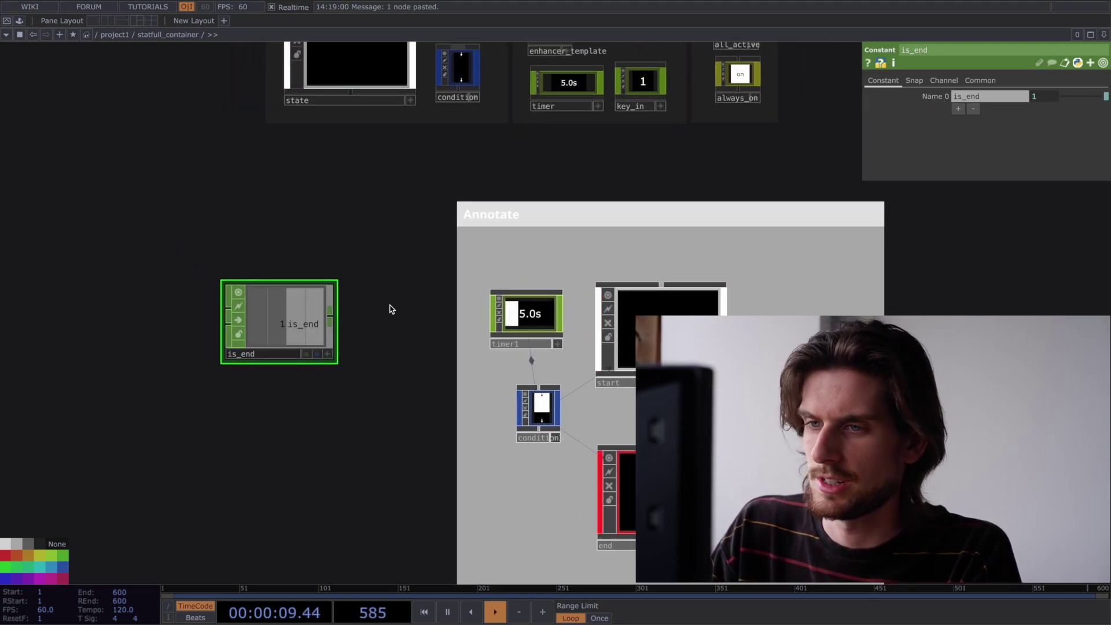
{"action": "left_click_drag", "start_coordinate": [284, 325], "coordinate": [396, 346]}
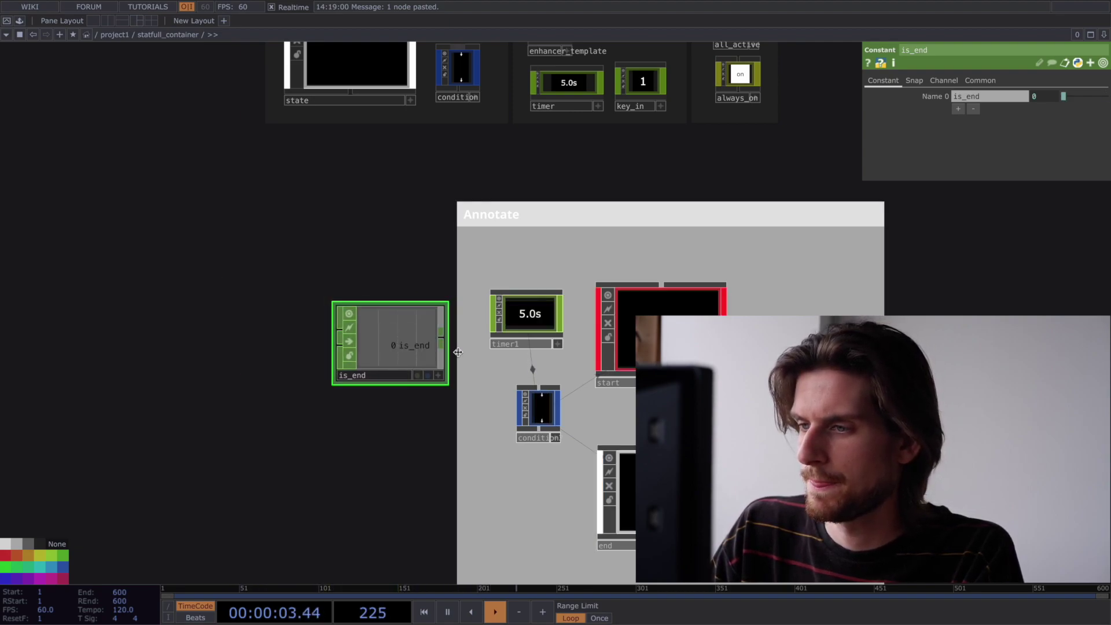
Extend the is_end value expression to parent().IsState("end", pulse=True)
{"action": "left_click", "coordinate": [931, 96]}
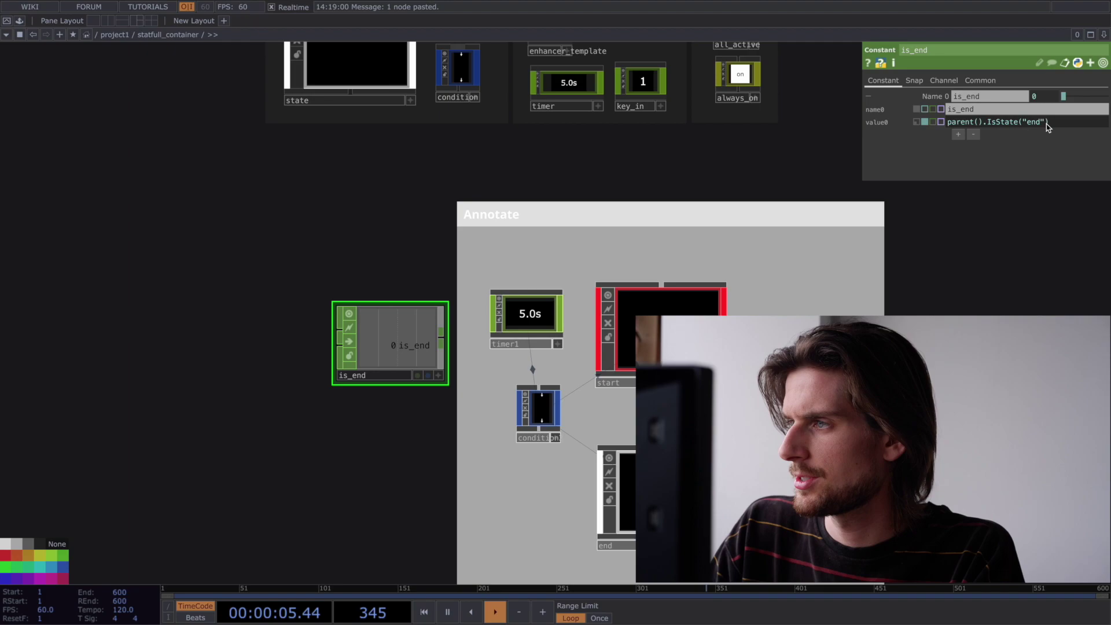
{"action": "left_click", "coordinate": [1045, 122]}
{"action": "left_click", "coordinate": [1045, 122]}
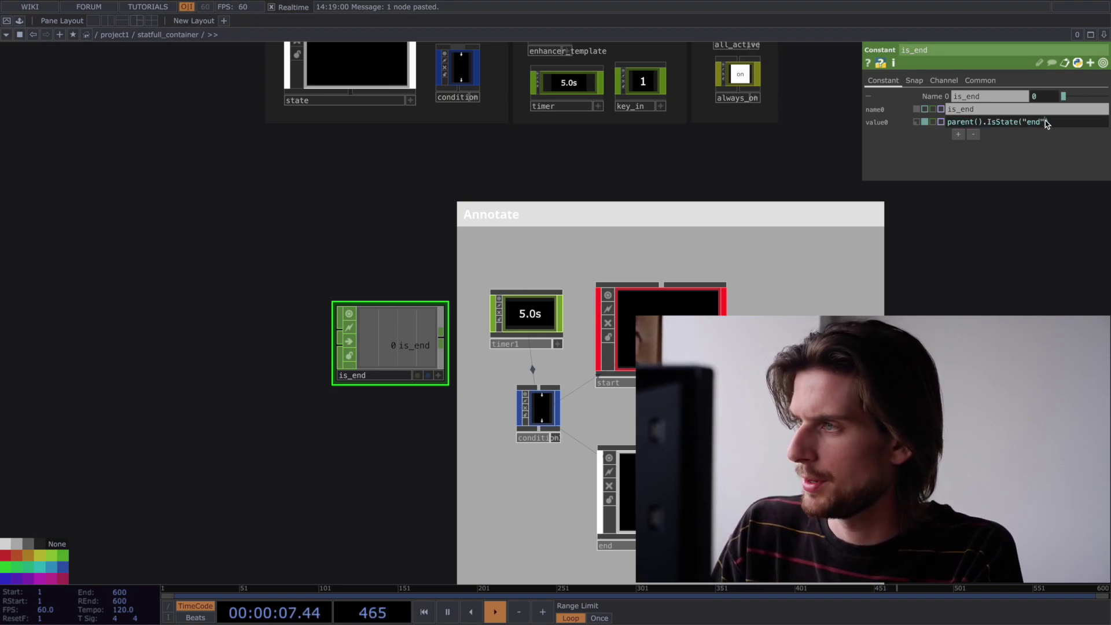
{"action": "type", "text": ", pulse=True"}
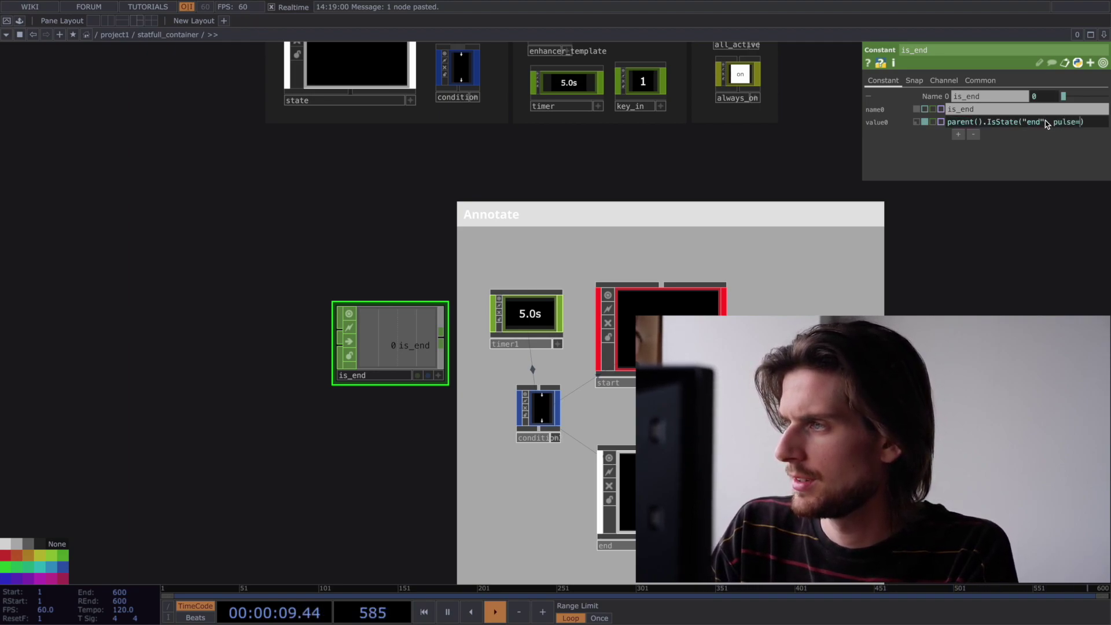
{"action": "key", "text": "Return"}
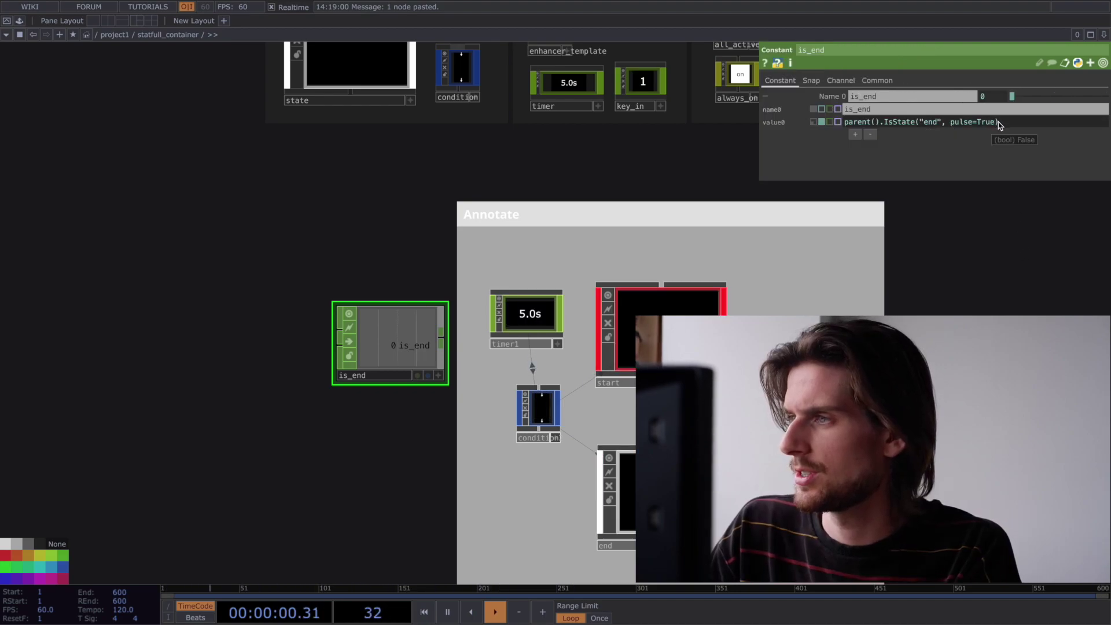
Replace the pulse argument so the is_end value expression reads parent().IsState("end", "start")
{"action": "left_click_drag", "start_coordinate": [999, 123], "coordinate": [945, 124]}
{"action": "key", "text": "BackSpace"}
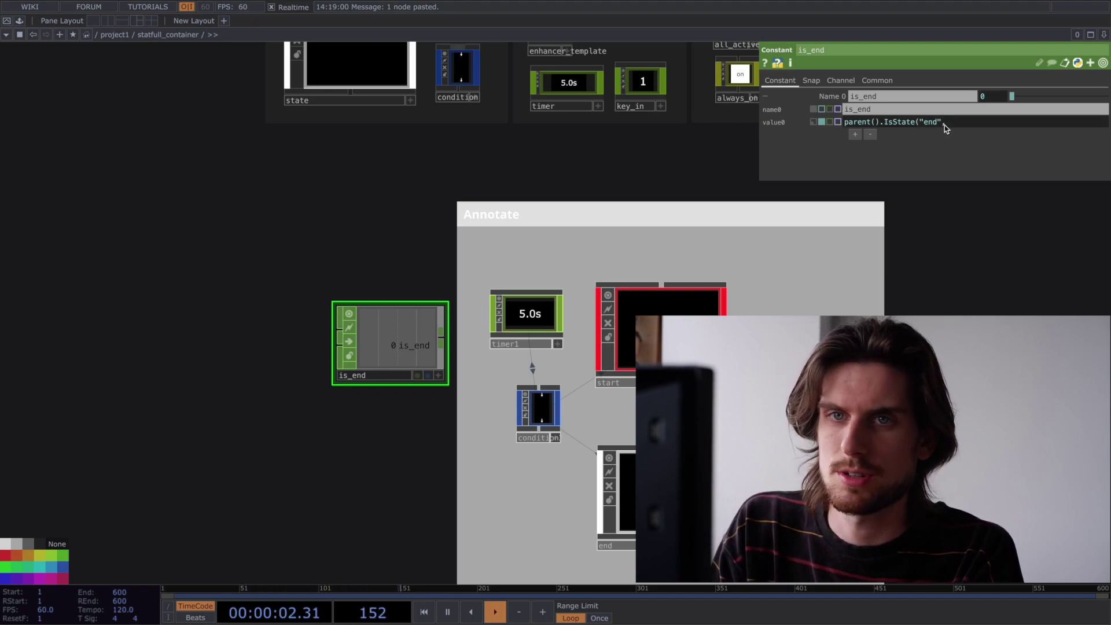
{"action": "type", "text": ", \"start\""}
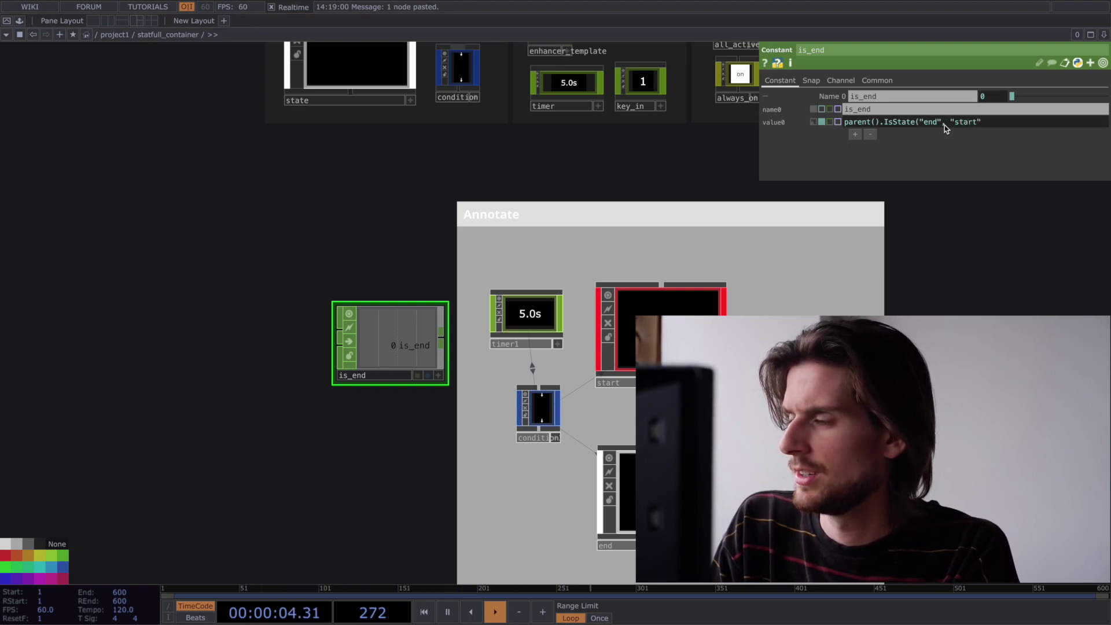
{"action": "type", "text": ")"}
{"action": "key", "text": "Return"}
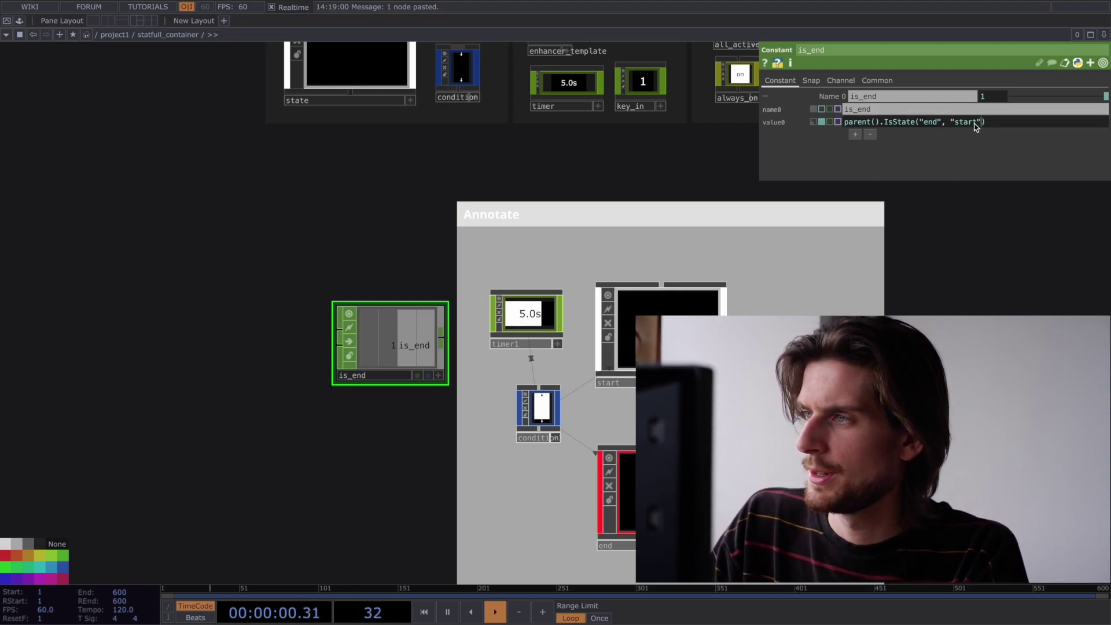
Change the is_end value expression to parent().IsState("end", lastState = "start")
{"action": "left_click_drag", "start_coordinate": [975, 123], "coordinate": [941, 123]}
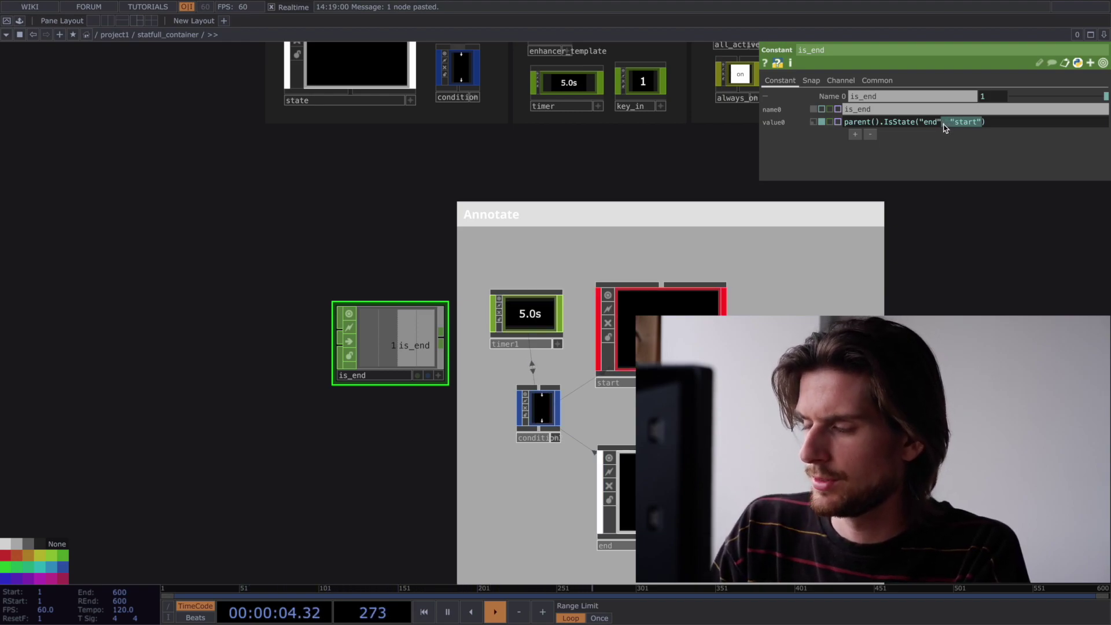
{"action": "key", "text": "BackSpace"}
{"action": "type", "text": "lastS"}
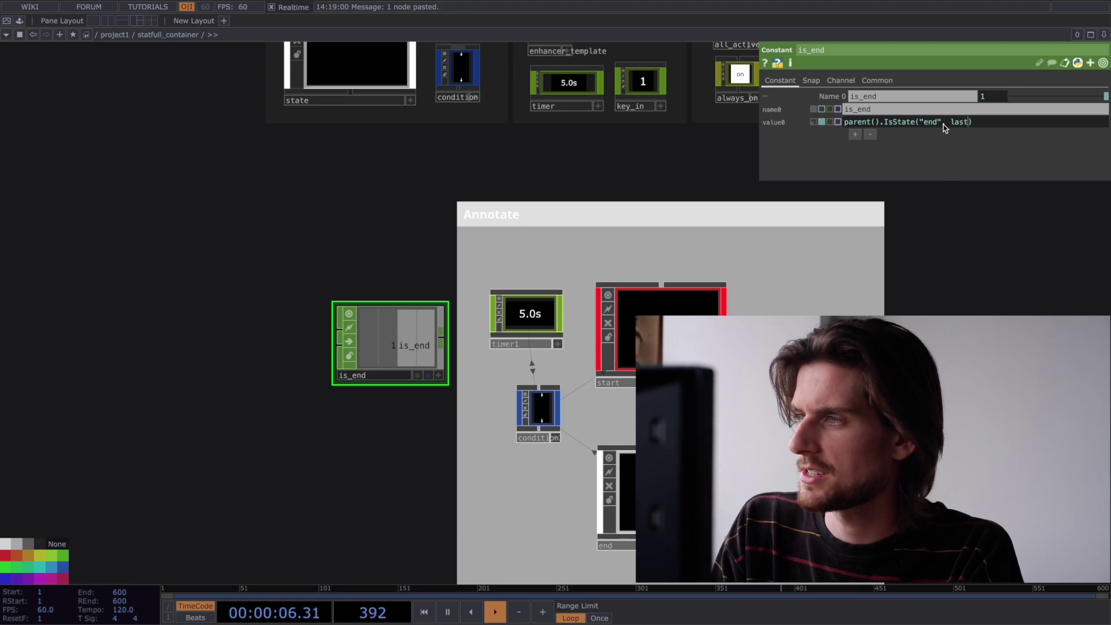
{"action": "type", "text": "tate = \"star"}
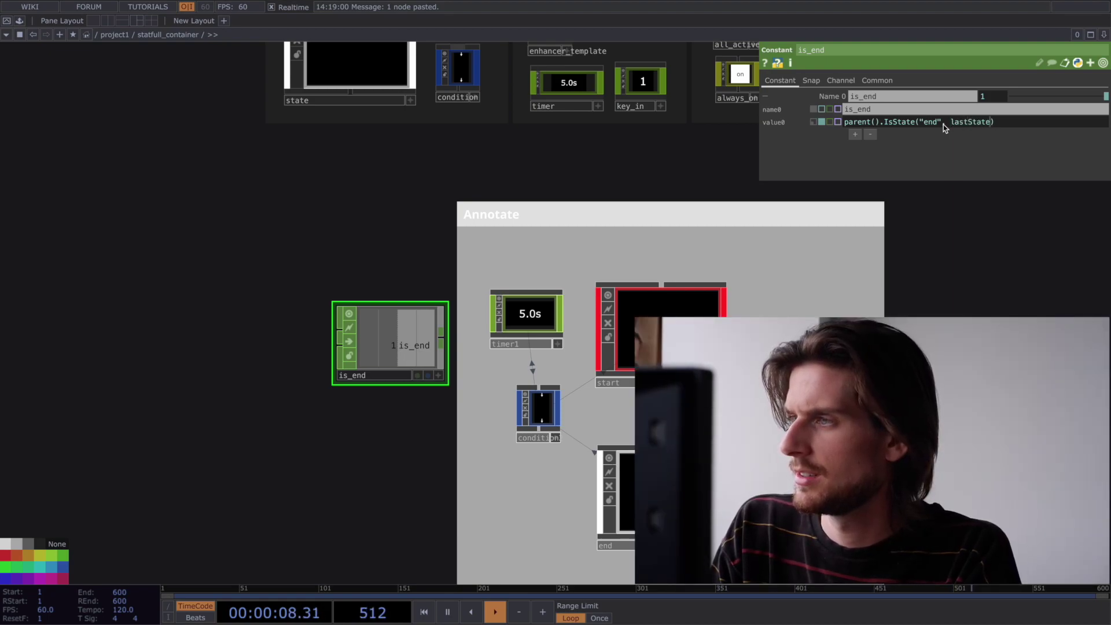
{"action": "type", "text": "t\""}
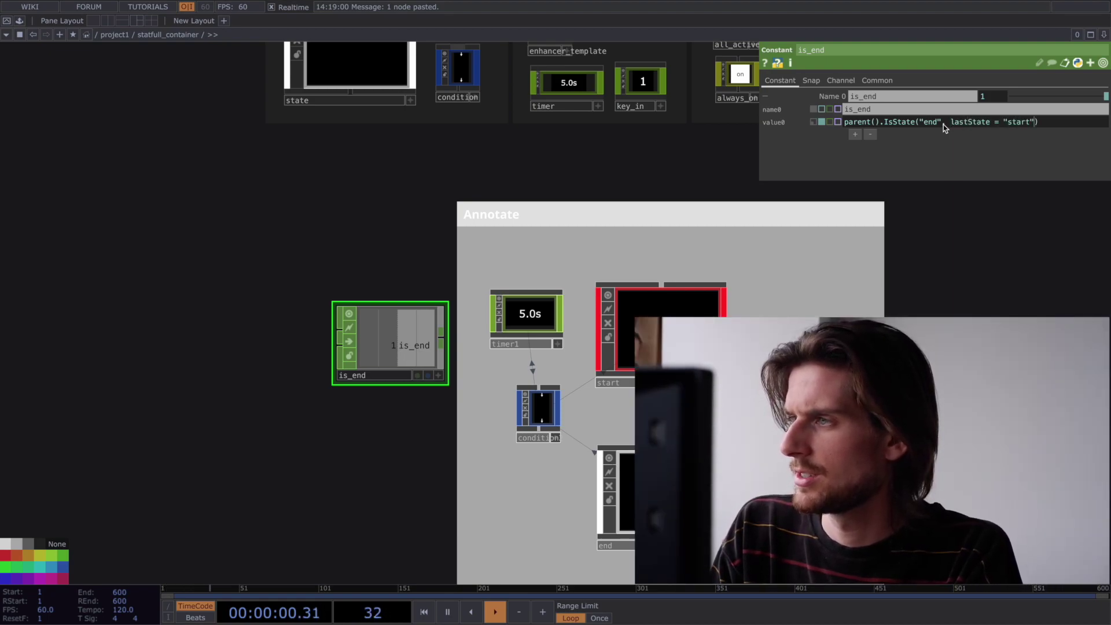
{"action": "key", "text": "Return"}
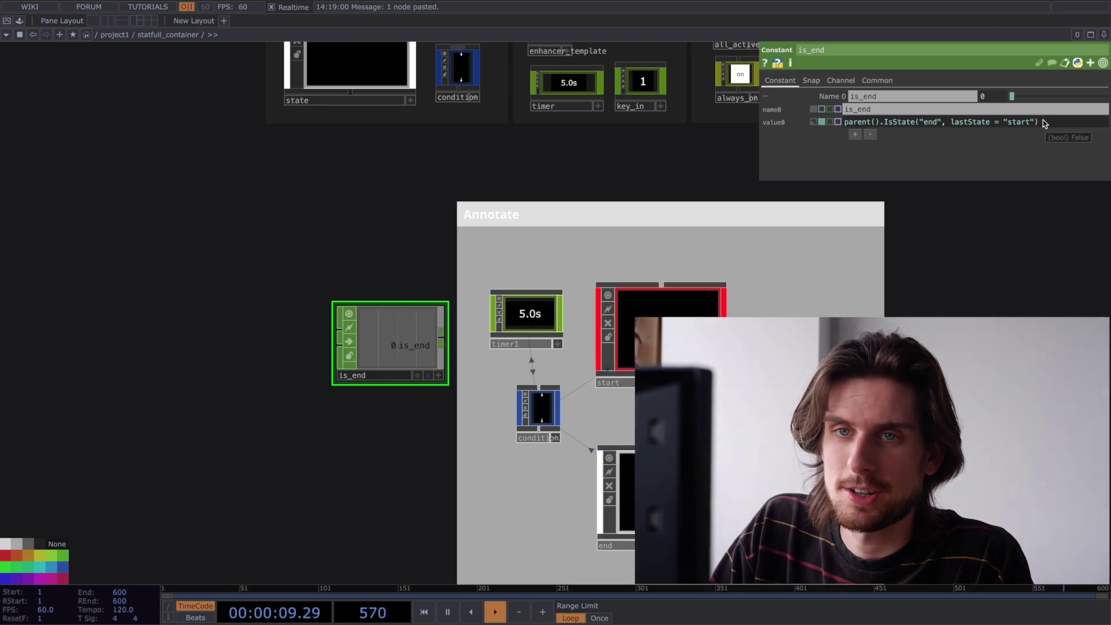
{"action": "mouse_move", "coordinate": [1042, 119]}
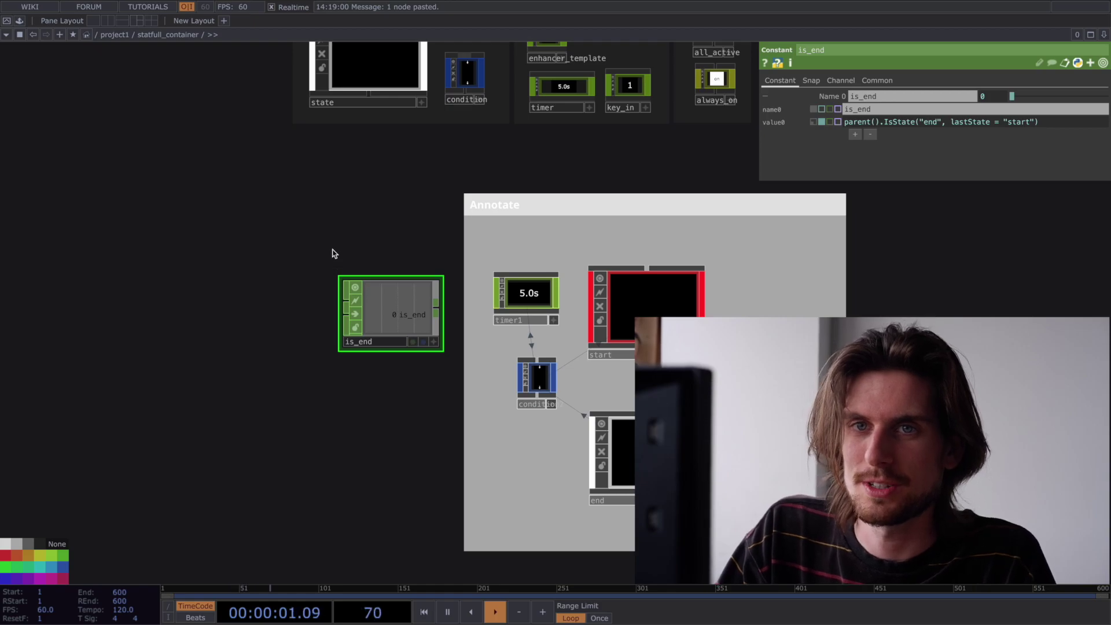
Add a Switch TOP below the is_end node
{"action": "left_click_drag", "start_coordinate": [353, 289], "coordinate": [328, 261]}
{"action": "key", "text": "Tab"}
{"action": "type", "text": "swit"}
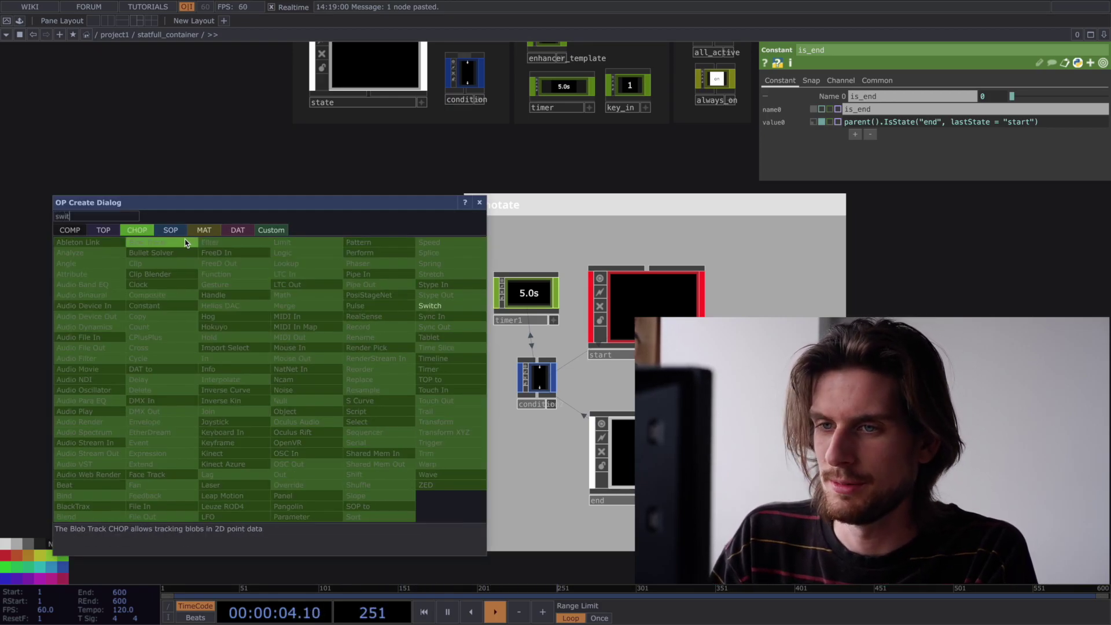
{"action": "left_click", "coordinate": [116, 231]}
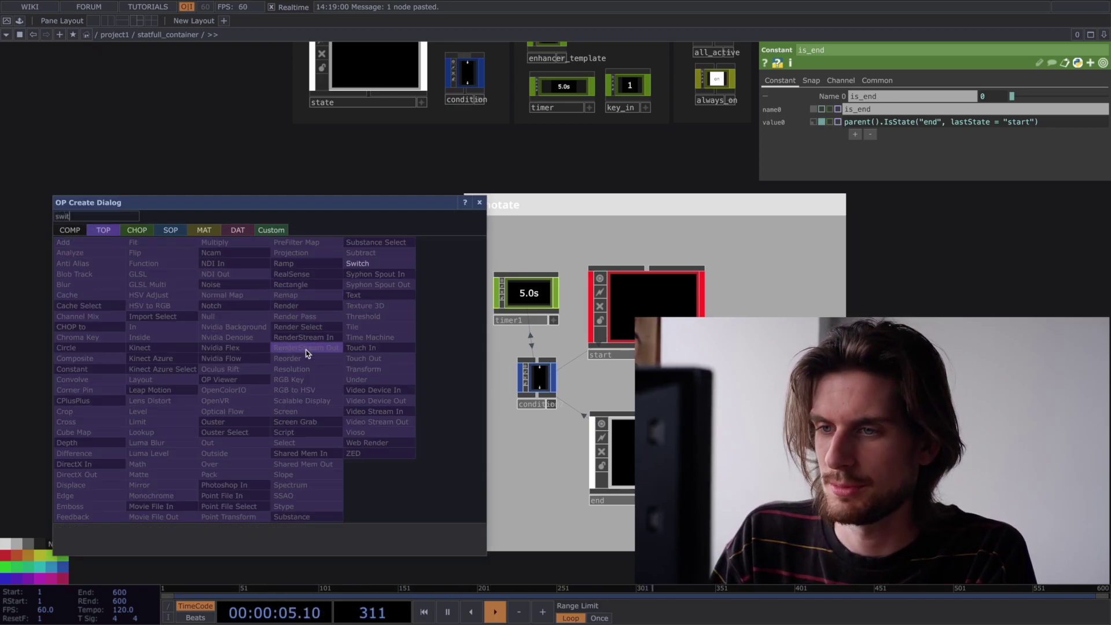
{"action": "left_click", "coordinate": [367, 263]}
{"action": "left_click", "coordinate": [376, 399]}
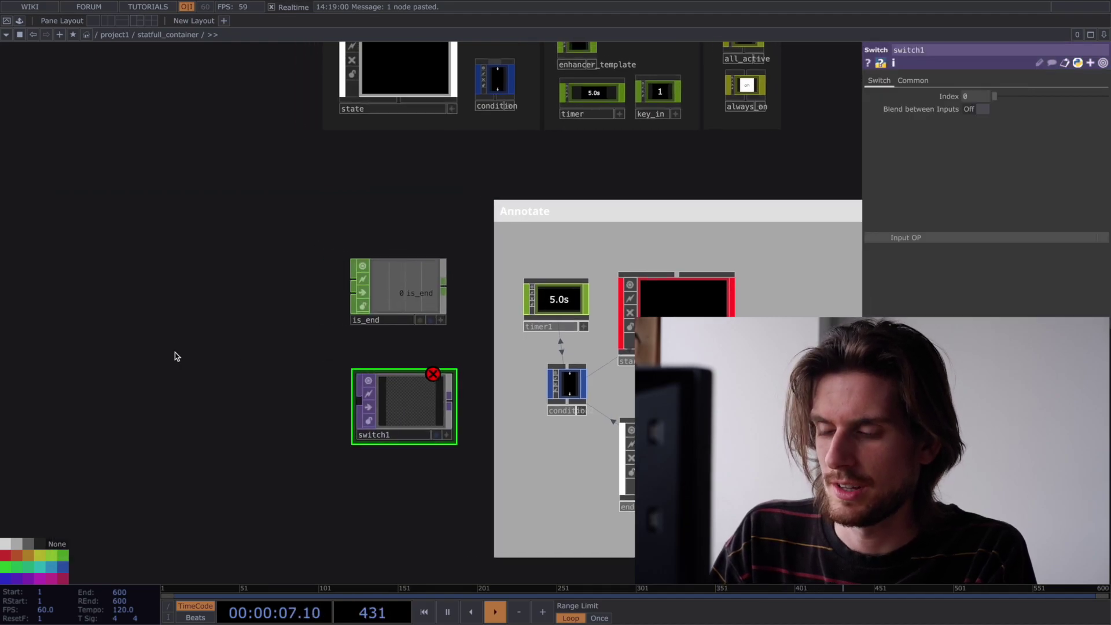
Add a Circle TOP and a Rectangle TOP to the network beside the Switch TOP
{"action": "key", "text": "Tab"}
{"action": "type", "text": "cir"}
{"action": "key", "text": "Return"}
{"action": "left_click", "coordinate": [177, 355]}
{"action": "key", "text": "Tab"}
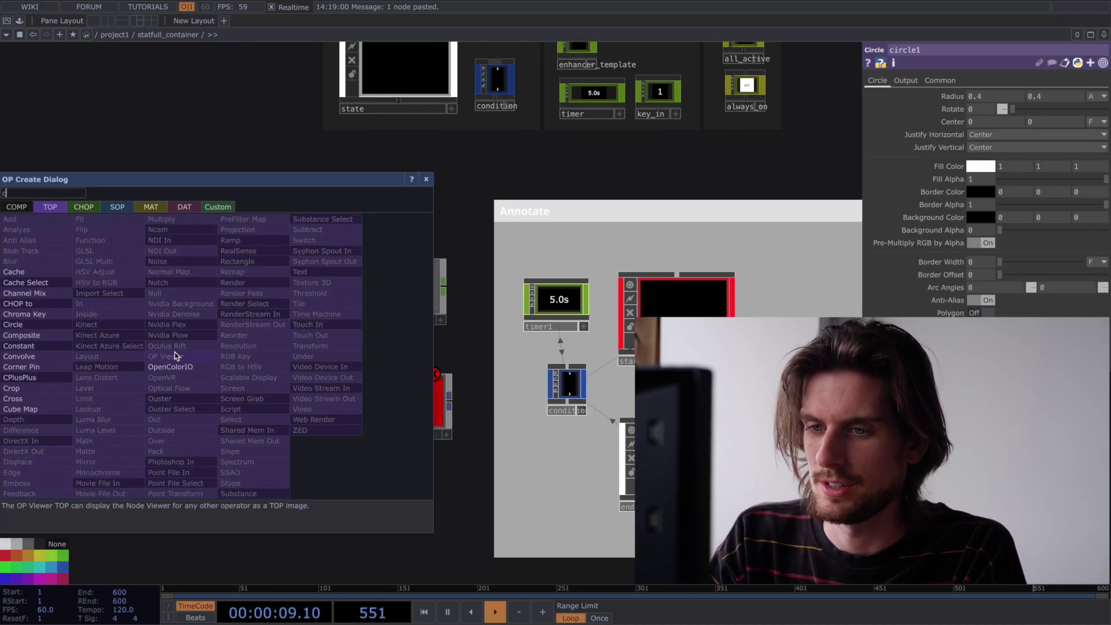
{"action": "type", "text": "rect"}
{"action": "key", "text": "Return"}
Stack the rectangle above the circle and wire both into switch1, with the rectangle as the first input
{"action": "left_click_drag", "start_coordinate": [174, 356], "coordinate": [194, 465]}
{"action": "left_click_drag", "start_coordinate": [164, 373], "coordinate": [191, 395]}
{"action": "right_click_drag", "start_coordinate": [190, 254], "coordinate": [195, 467]}
{"action": "left_click_drag", "start_coordinate": [251, 359], "coordinate": [358, 398]}
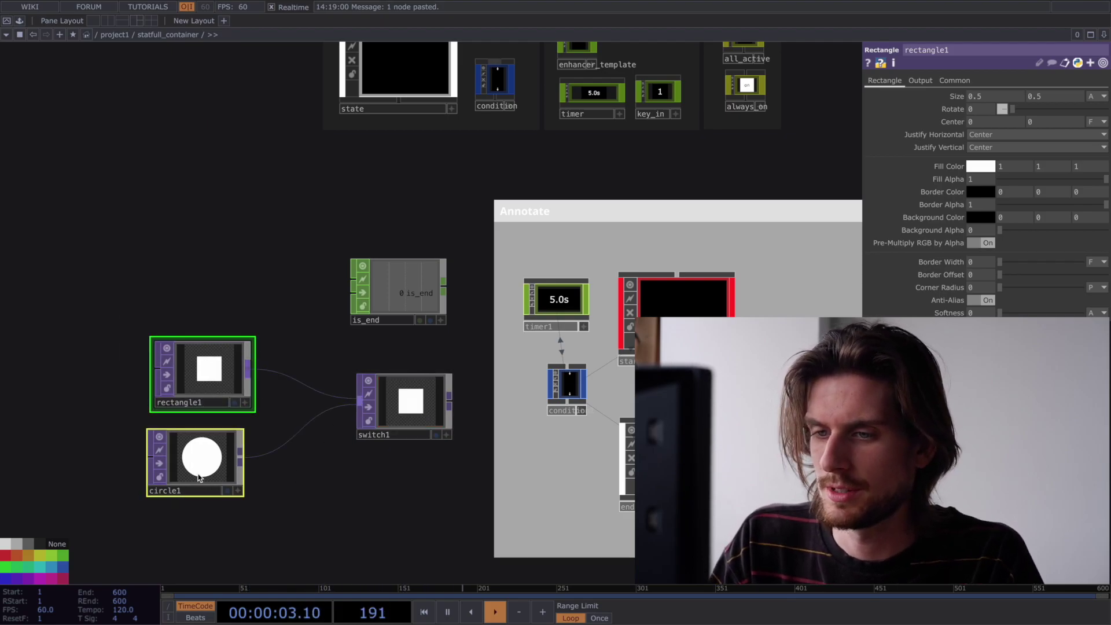
{"action": "left_click_drag", "start_coordinate": [200, 472], "coordinate": [225, 477]}
Move the is_end node above the rectangle, then add a Table DAT above switch1 and enlarge it
{"action": "left_click_drag", "start_coordinate": [357, 272], "coordinate": [192, 216]}
{"action": "key", "text": "Tab"}
{"action": "key", "text": "Tab"}
{"action": "key", "text": "Tab"}
{"action": "key", "text": "Tab"}
{"action": "key", "text": "Tab"}
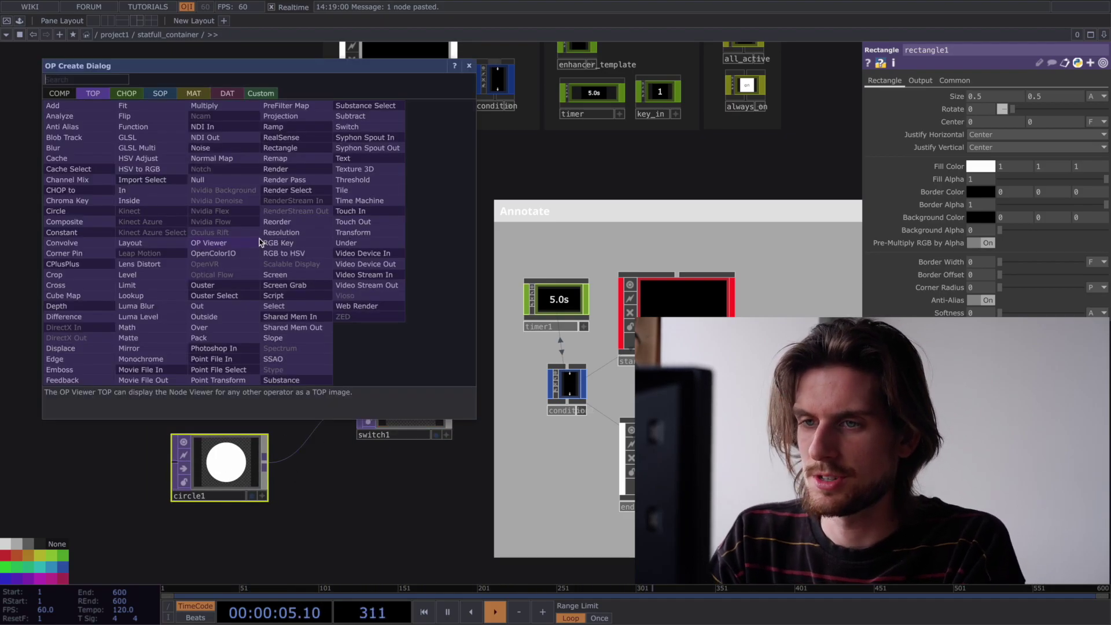
{"action": "type", "text": "tab"}
{"action": "key", "text": "Return"}
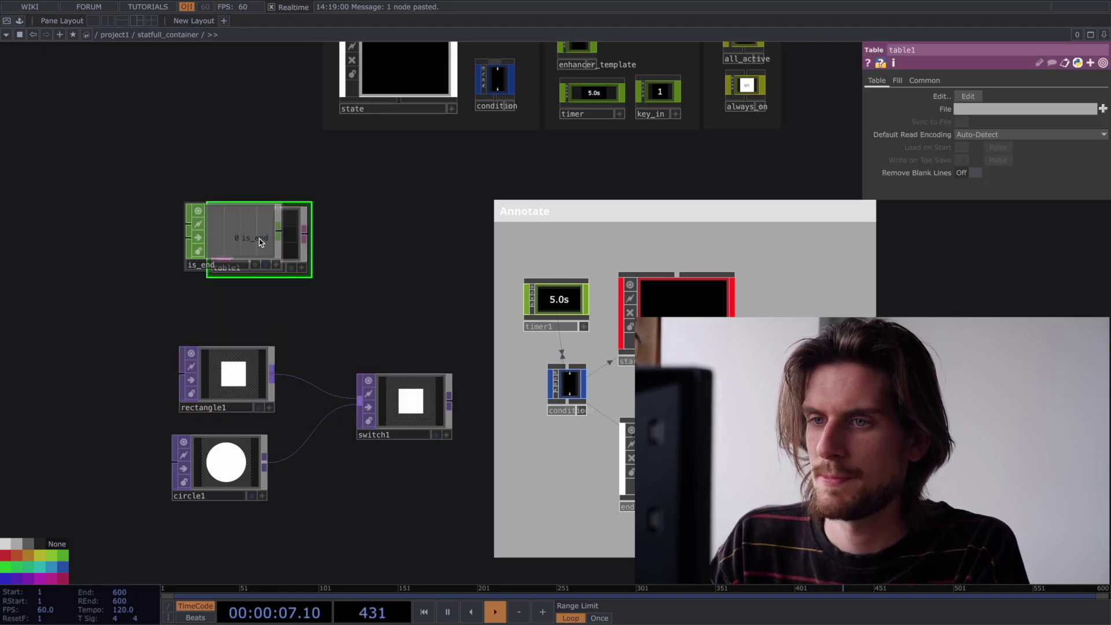
{"action": "left_click", "coordinate": [424, 307]}
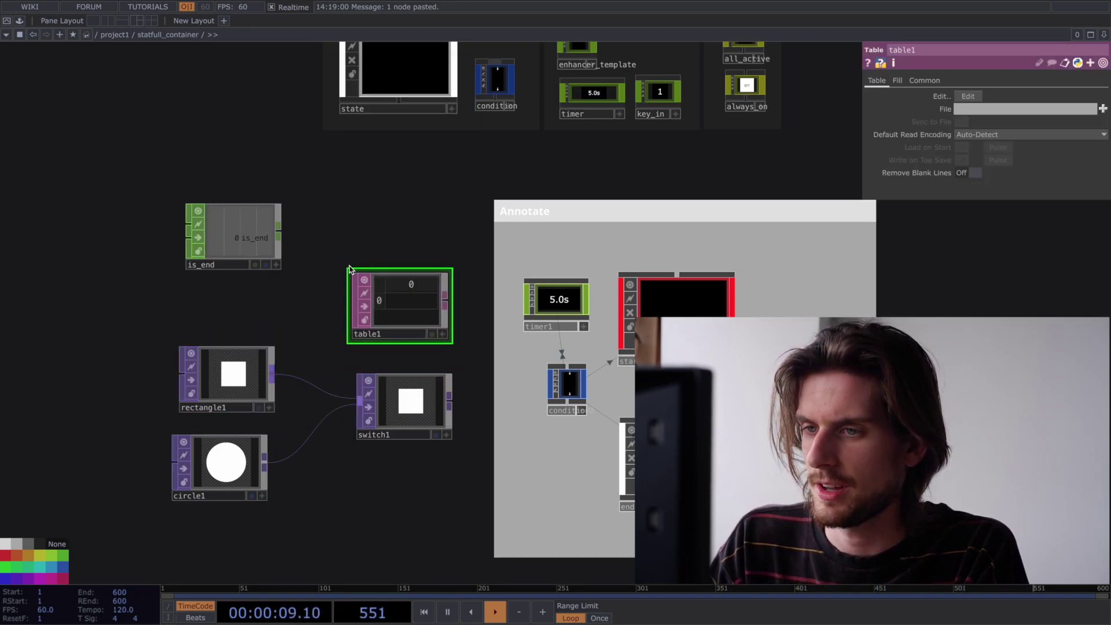
{"action": "left_click_drag", "start_coordinate": [348, 268], "coordinate": [306, 238]}
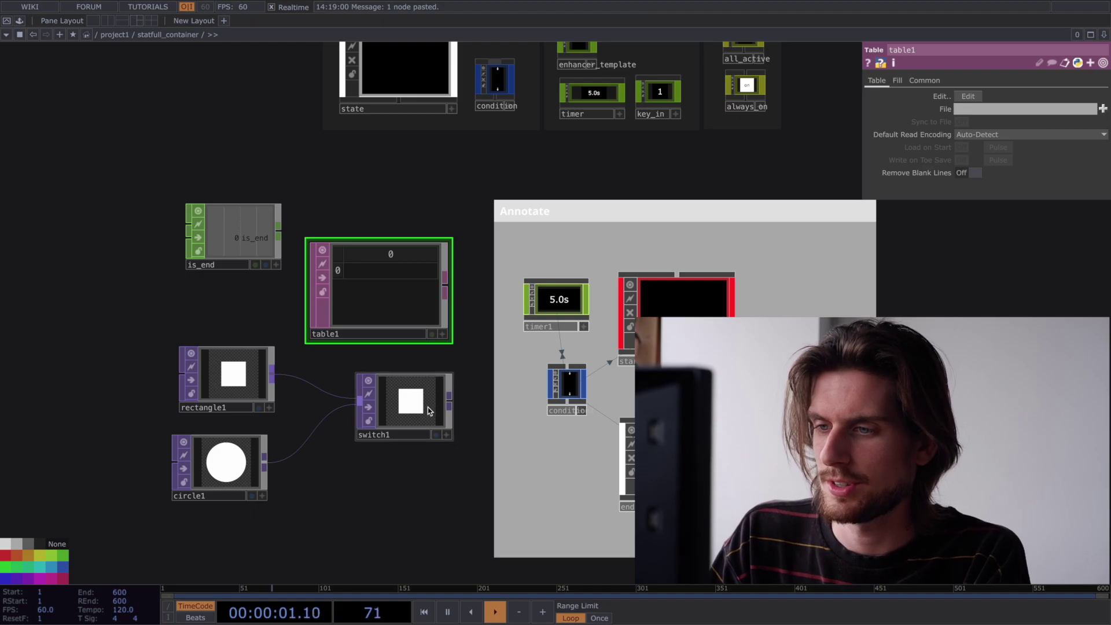
{"action": "left_click_drag", "start_coordinate": [405, 402], "coordinate": [395, 411]}
{"action": "left_click_drag", "start_coordinate": [174, 301], "coordinate": [271, 505]}
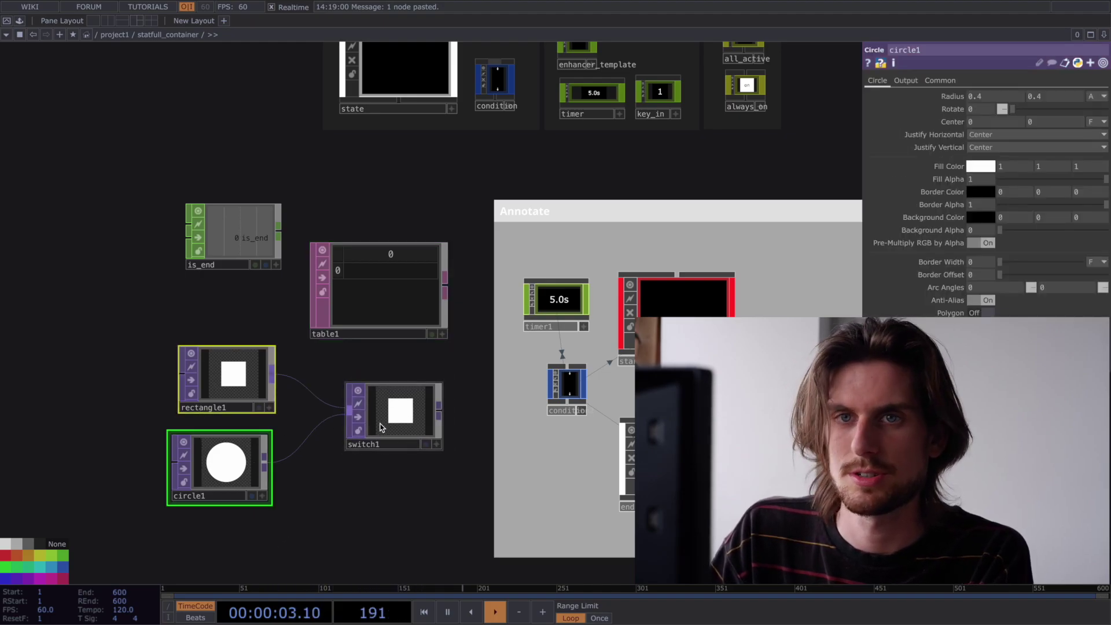
Fill the first column of table1 with start in row 0 and end in a new row 1
{"action": "left_click", "coordinate": [442, 334]}
{"action": "left_click", "coordinate": [366, 270]}
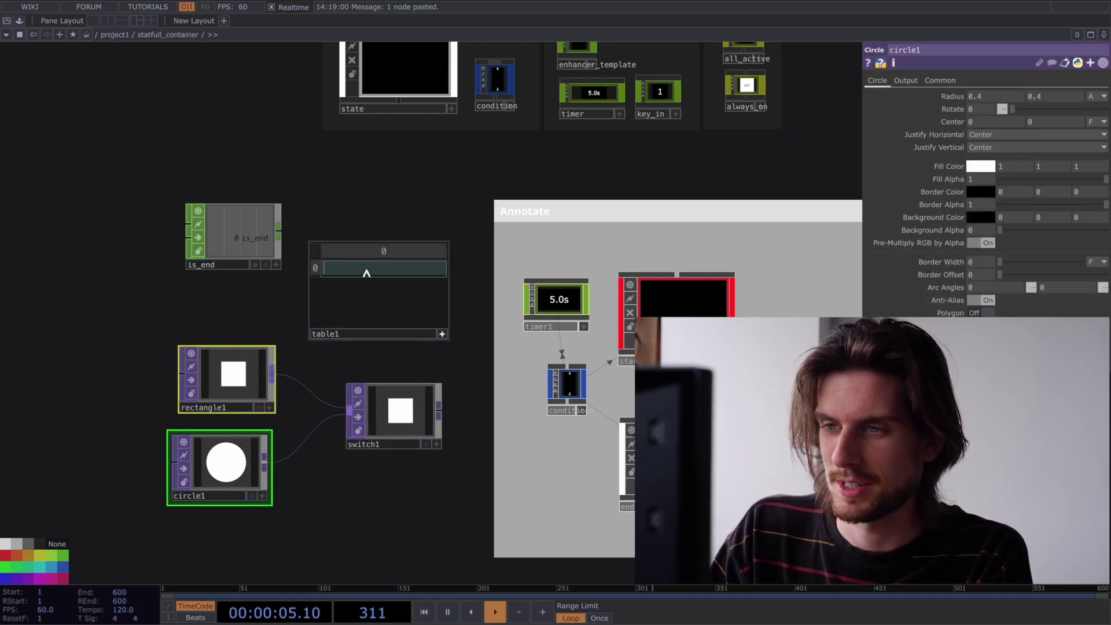
{"action": "type", "text": "start"}
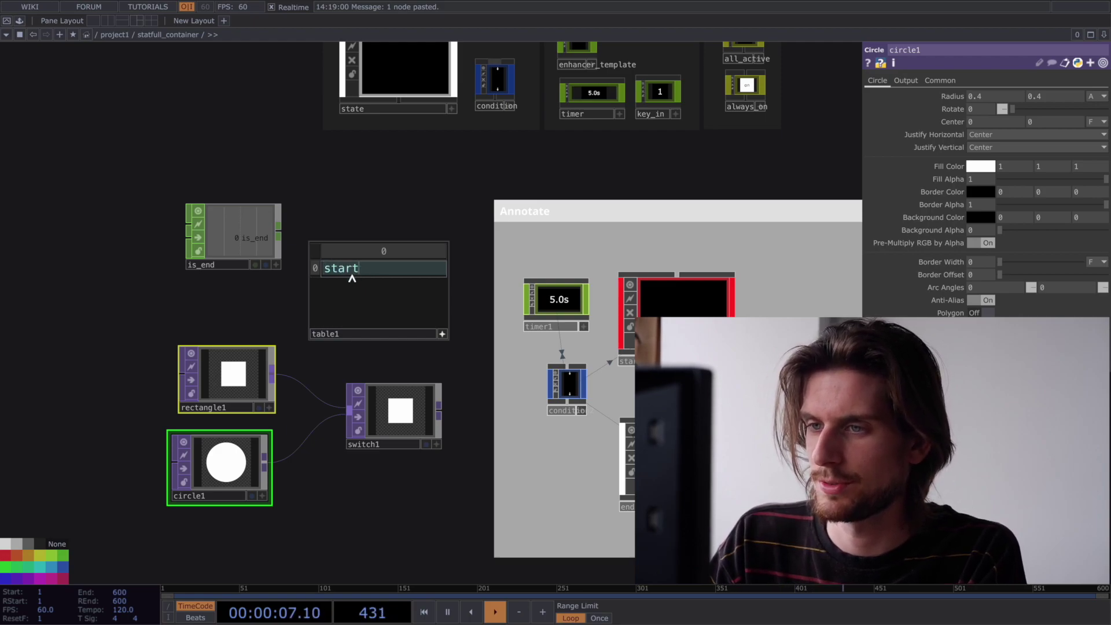
{"action": "right_click", "coordinate": [354, 271]}
{"action": "left_click", "coordinate": [374, 303]}
{"action": "left_click", "coordinate": [340, 281]}
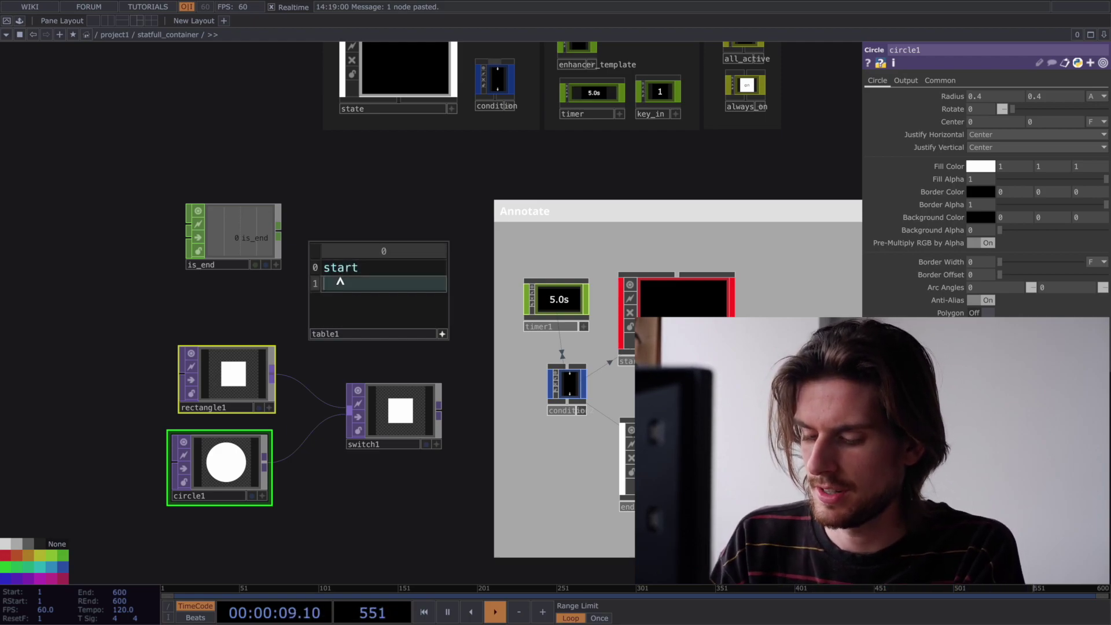
{"action": "type", "text": "end"}
{"action": "key", "text": "Return"}
Set the Index of switch1 to the expression parent().StateListToIndex(op('table1').col(0))
{"action": "left_click", "coordinate": [399, 413]}
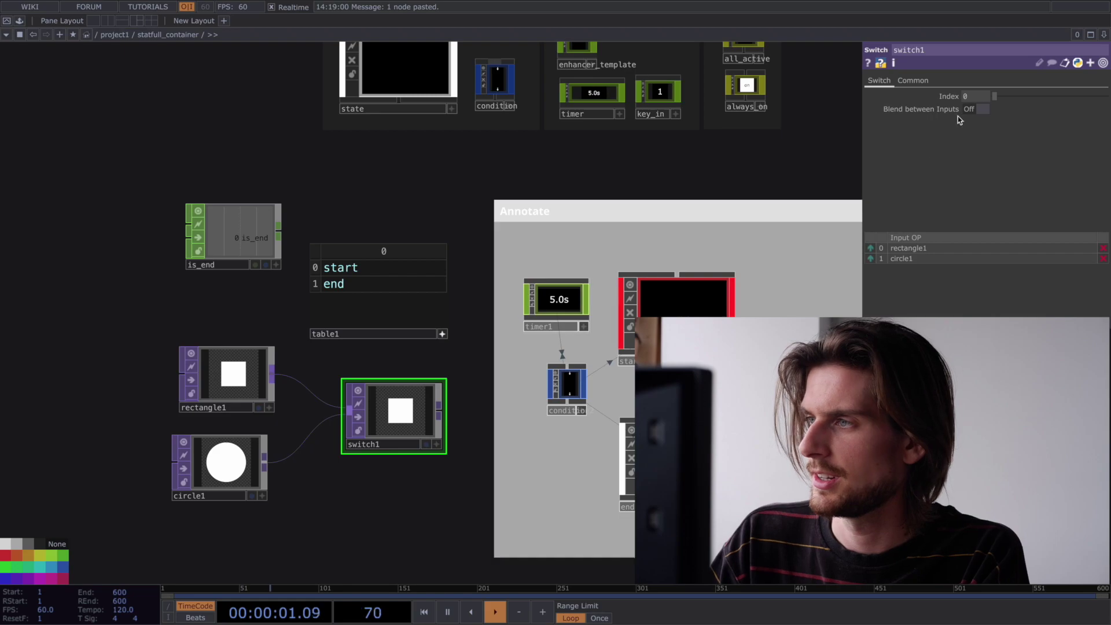
{"action": "left_click_drag", "start_coordinate": [862, 124], "coordinate": [685, 122]}
{"action": "left_click", "coordinate": [691, 96]}
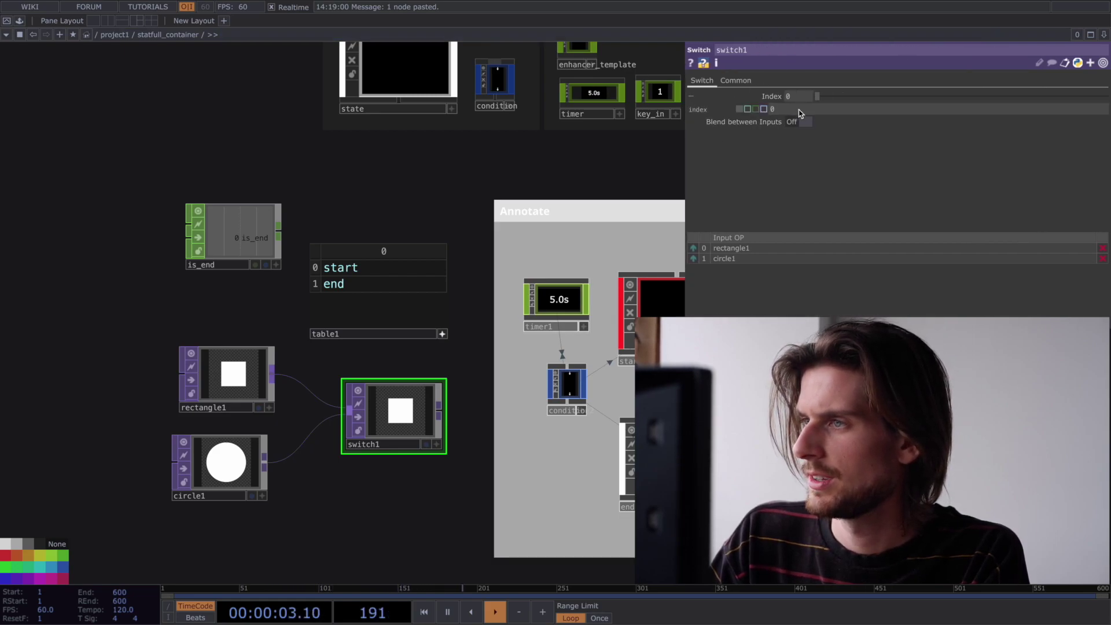
{"action": "type", "text": "parent()."}
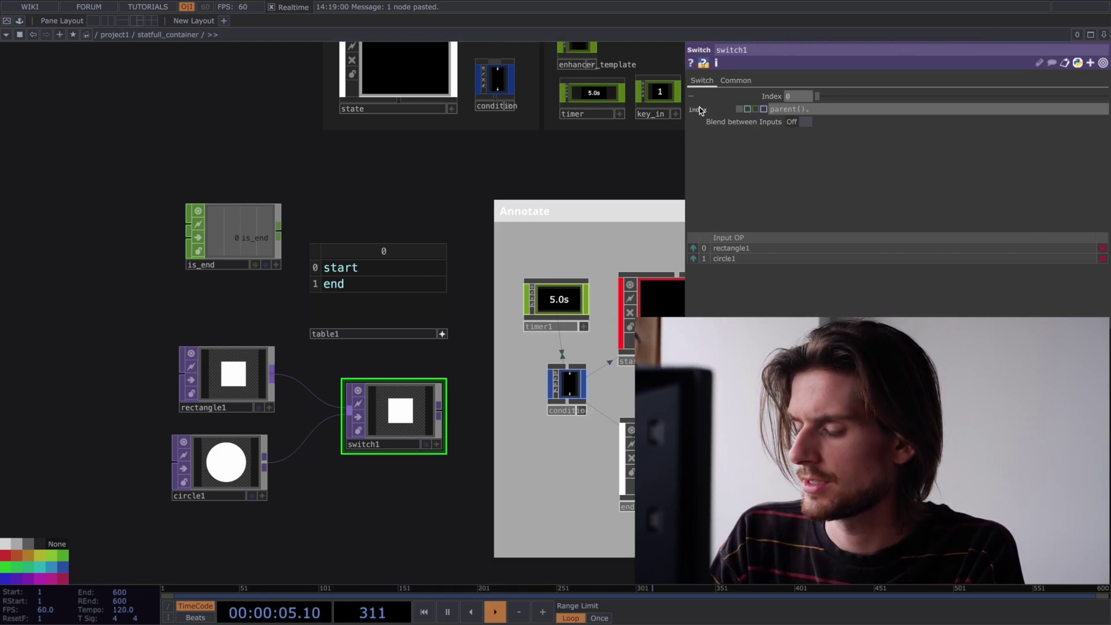
{"action": "type", "text": "StateList"}
{"action": "key", "text": "BackSpace"}
{"action": "key", "text": "BackSpace"}
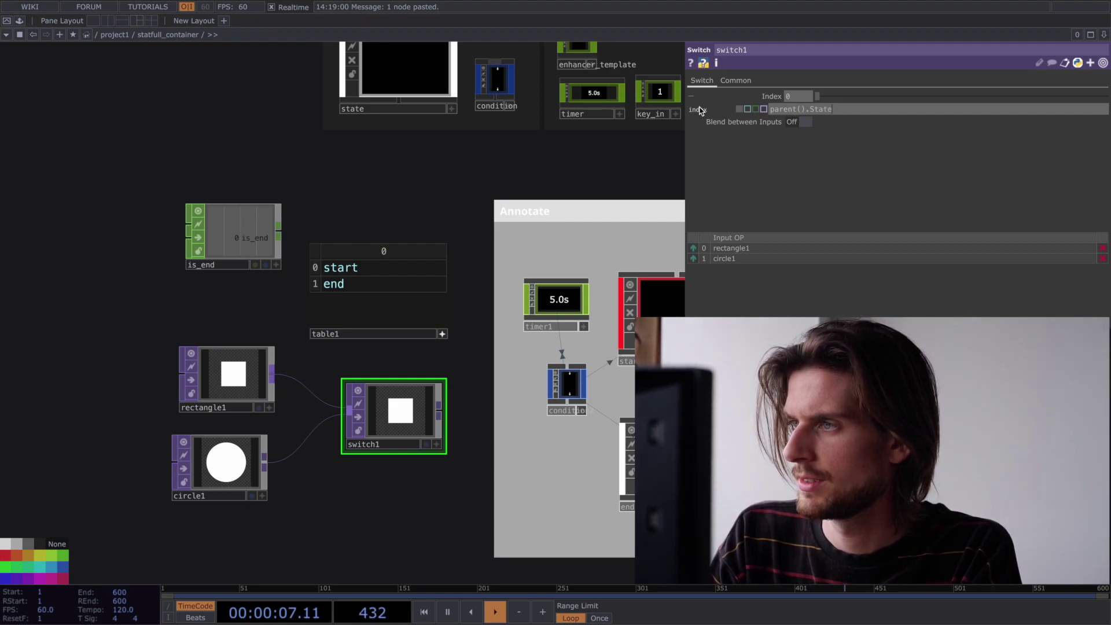
{"action": "type", "text": "teListToIndex("}
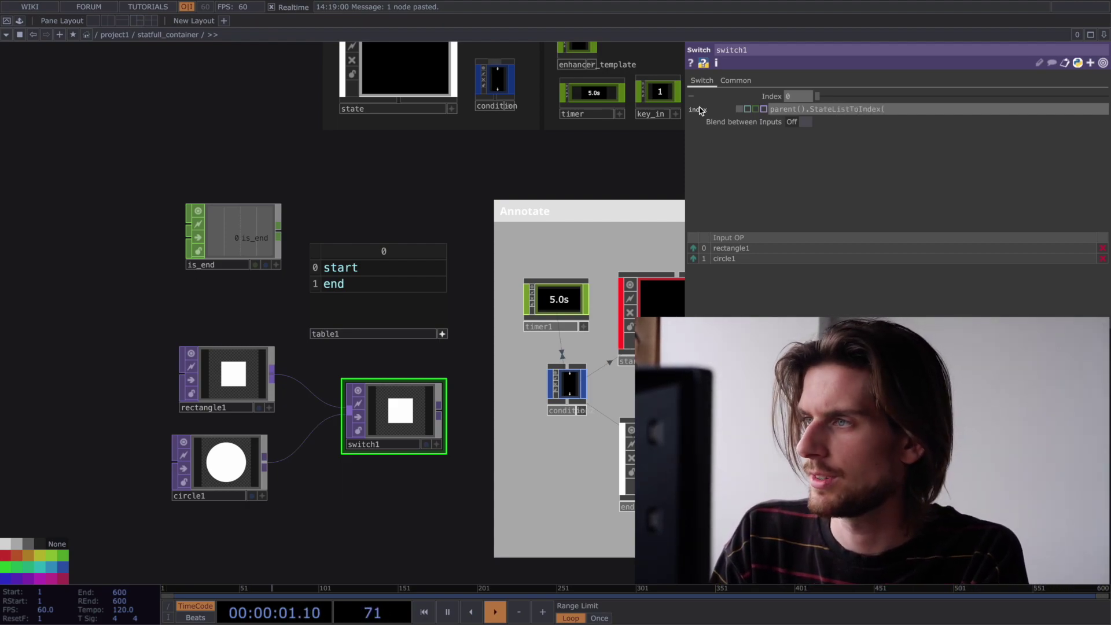
{"action": "type", "text": "op('tabl"}
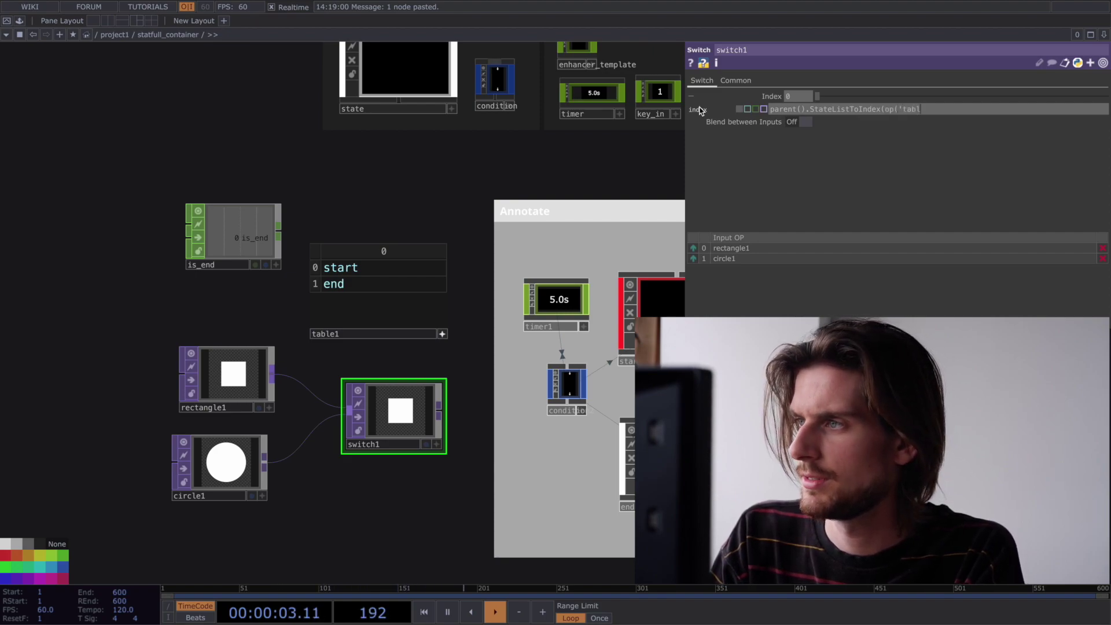
{"action": "type", "text": "e1').col"}
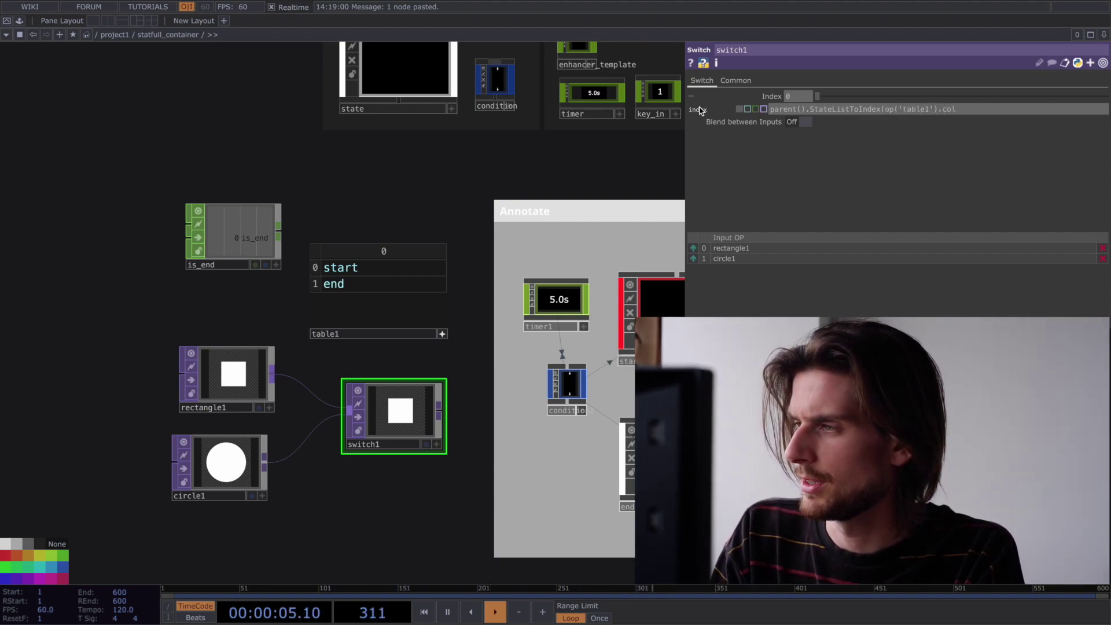
{"action": "type", "text": "(0)"}
{"action": "key", "text": "Return"}
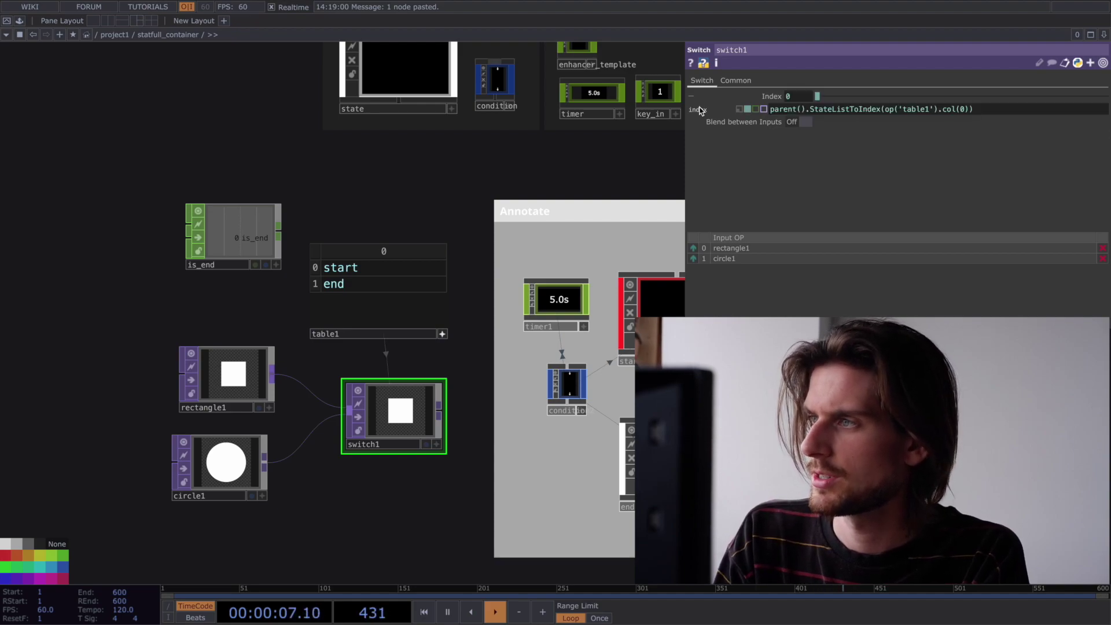
{"action": "middle_click_drag", "start_coordinate": [408, 208], "coordinate": [380, 209]}
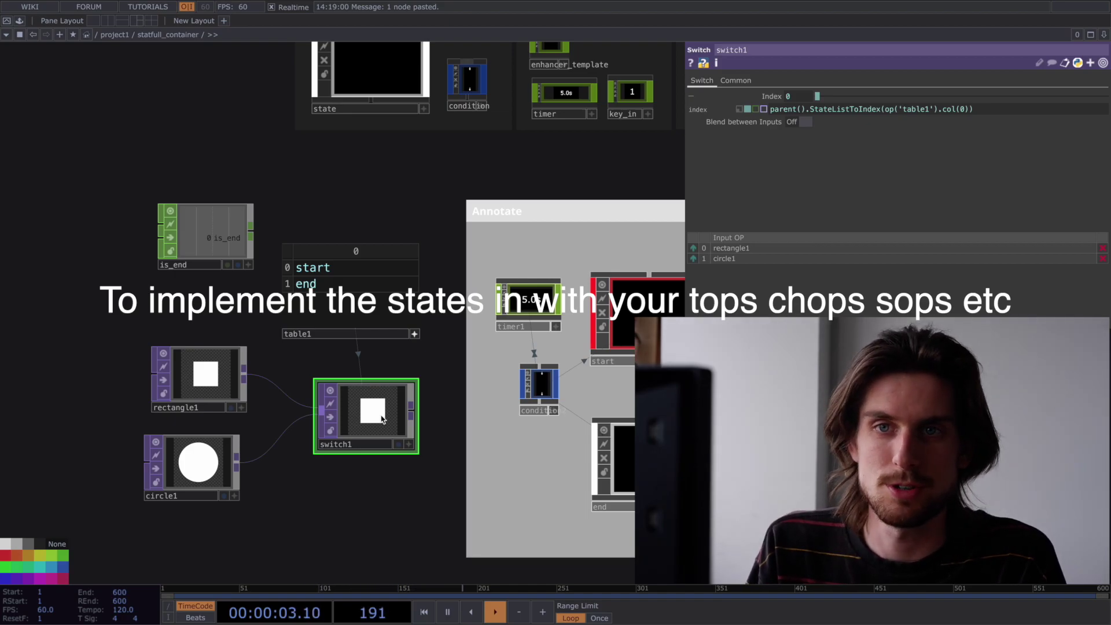
{"action": "left_click_drag", "start_coordinate": [197, 469], "coordinate": [209, 462]}
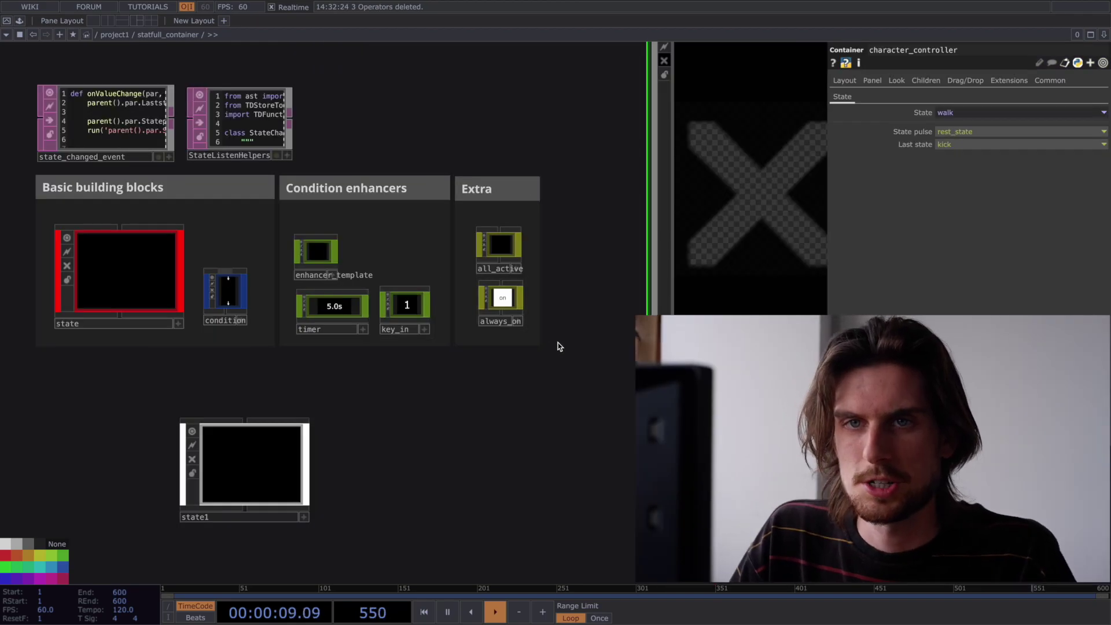
Connect the always_on container to state1 as its input so that state1 is activated
{"action": "left_click", "coordinate": [516, 290]}
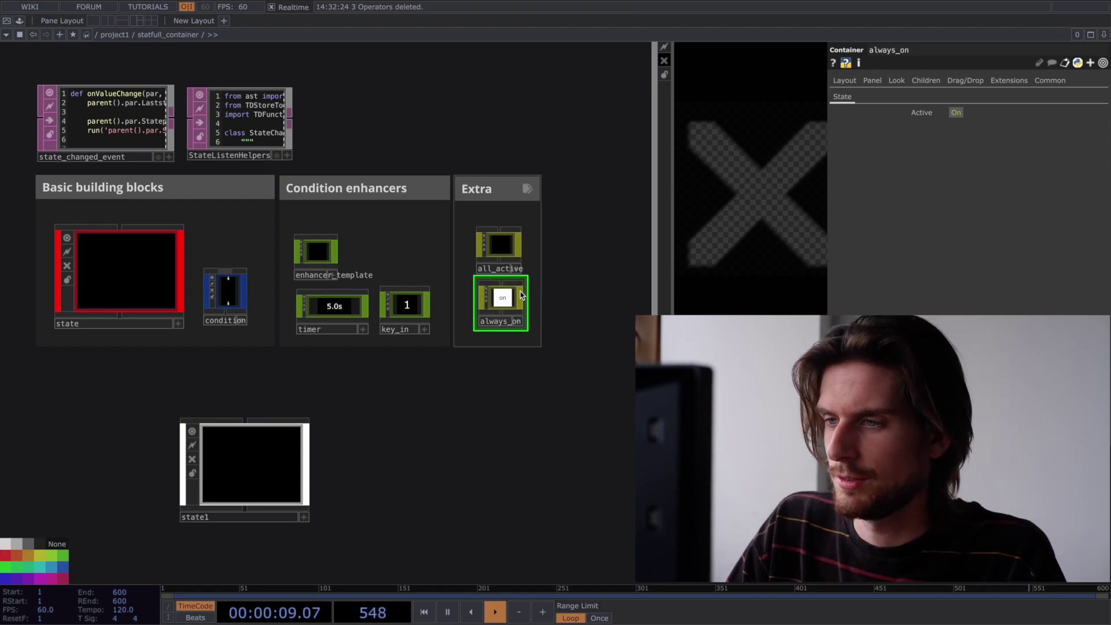
{"action": "left_click_drag", "start_coordinate": [501, 299], "coordinate": [258, 478]}
{"action": "left_click", "coordinate": [260, 485]}
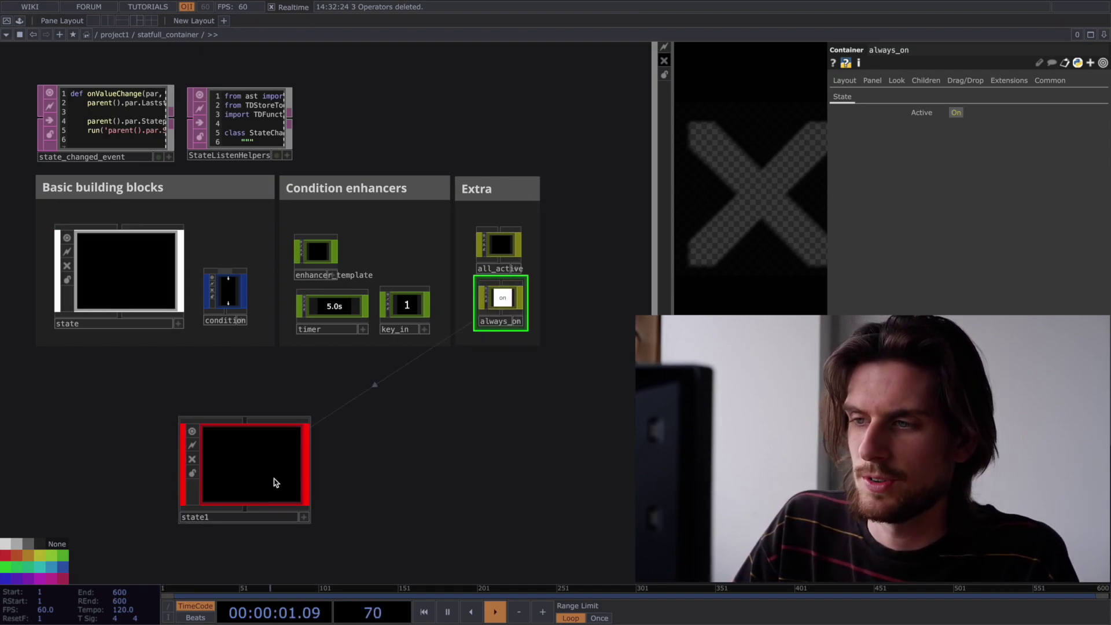
Clear the always_on reference from the Inputs parameter of state1
{"action": "left_click", "coordinate": [274, 442]}
{"action": "left_click_drag", "start_coordinate": [978, 113], "coordinate": [872, 116]}
{"action": "key", "text": "BackSpace"}
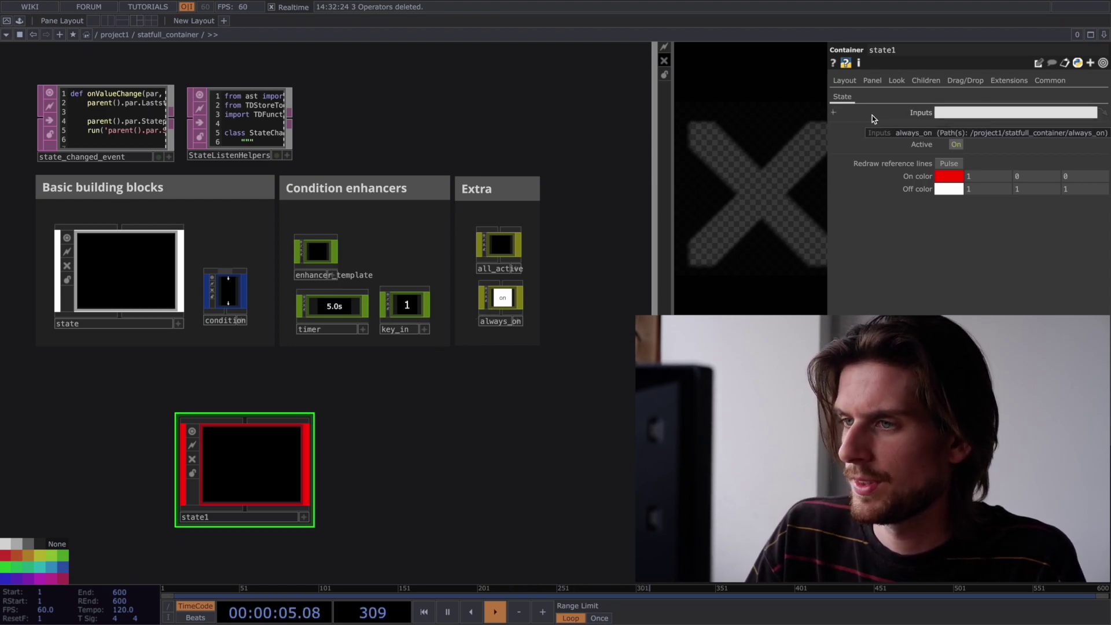
Compare the State parameters of the all_active container and state1
{"action": "left_click", "coordinate": [498, 249]}
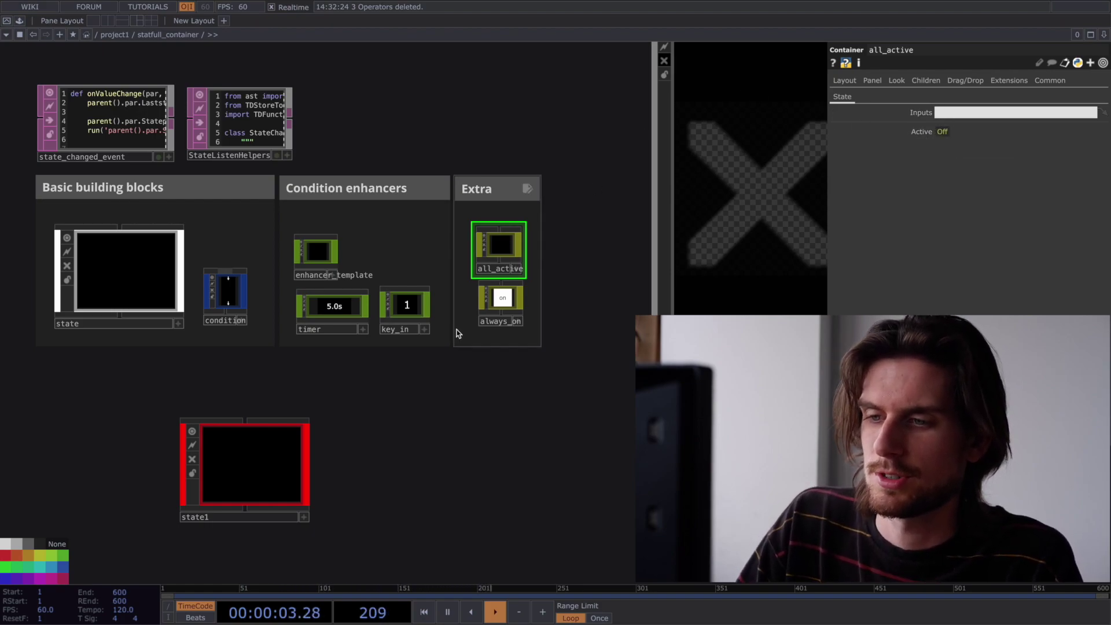
{"action": "left_click", "coordinate": [276, 454]}
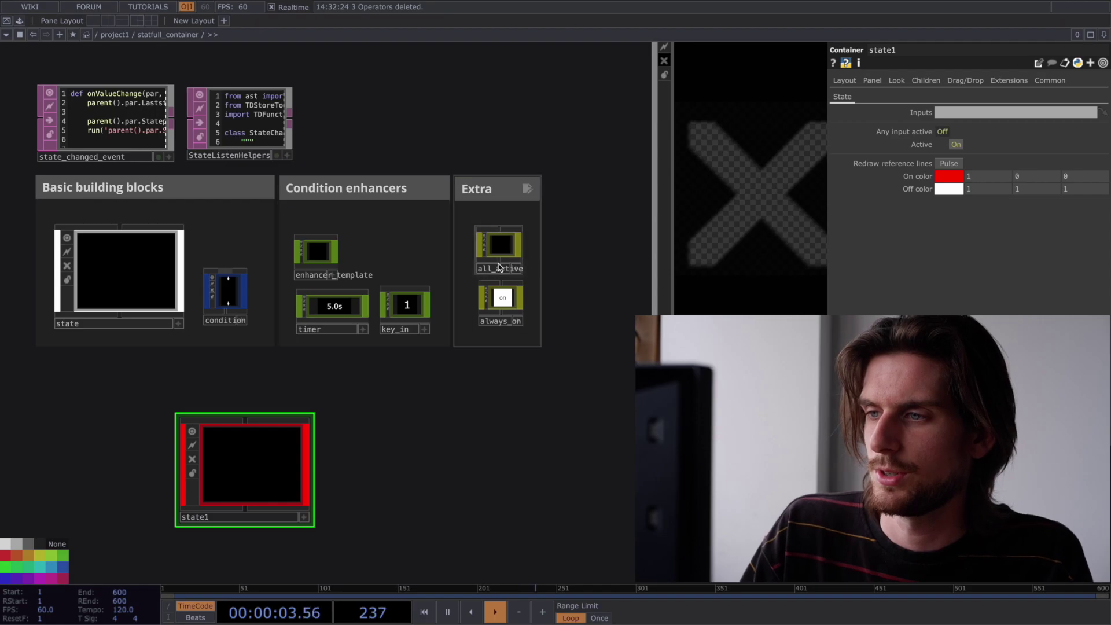
{"action": "left_click", "coordinate": [499, 244]}
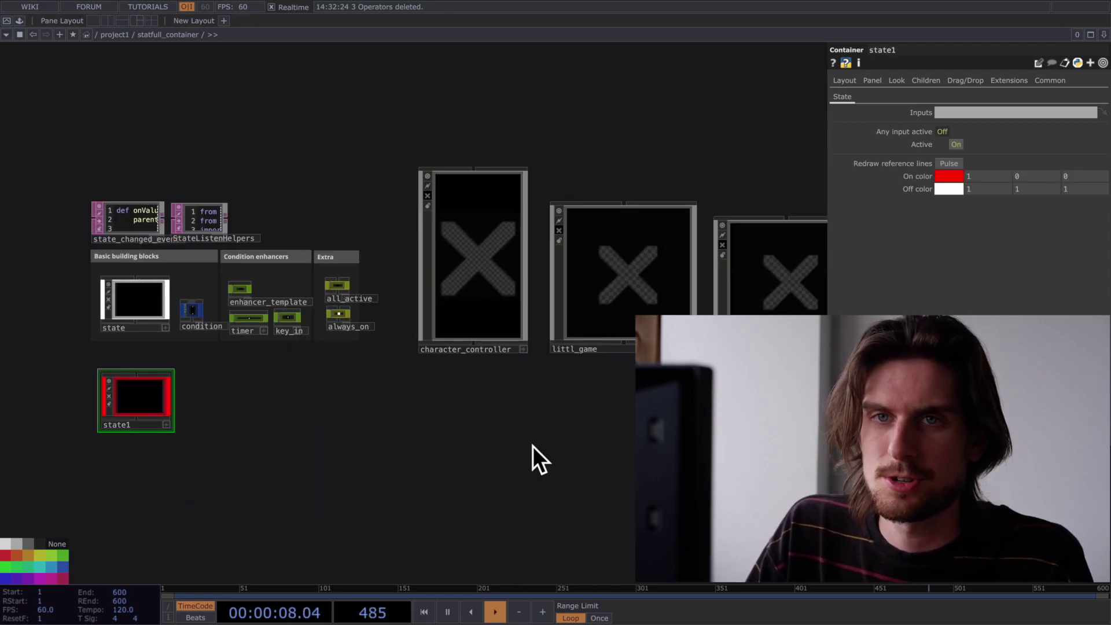
Open the score_ladder example and examine its always_on2 container and the half1 and full1 conditions
{"action": "scroll", "coordinate": [578, 441], "scroll_direction": "right", "scroll_amount": 10}
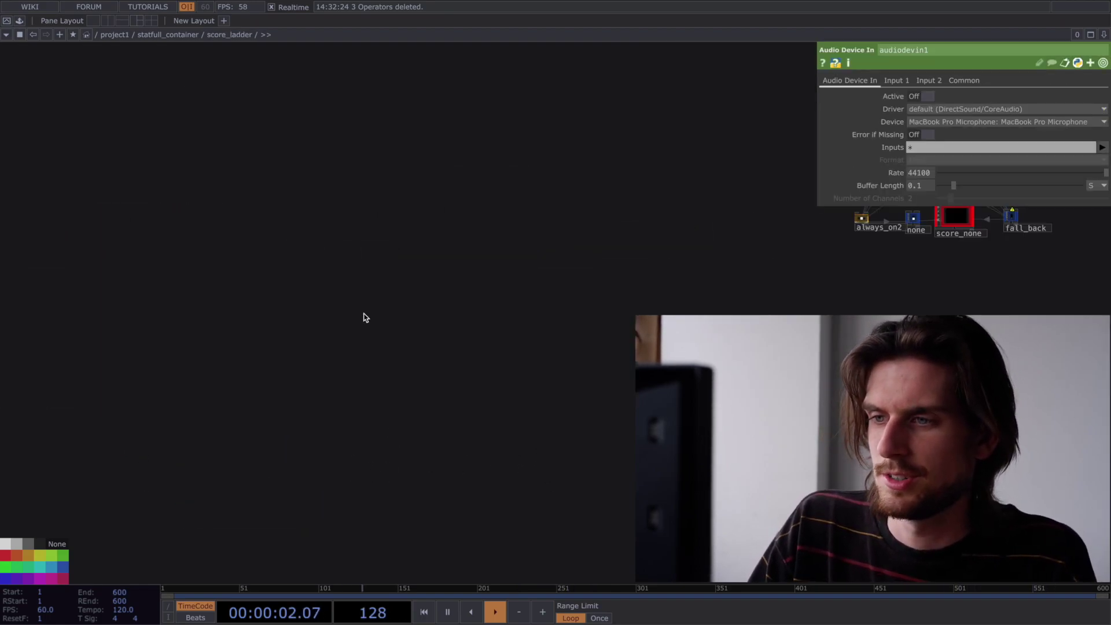
{"action": "key", "text": "h"}
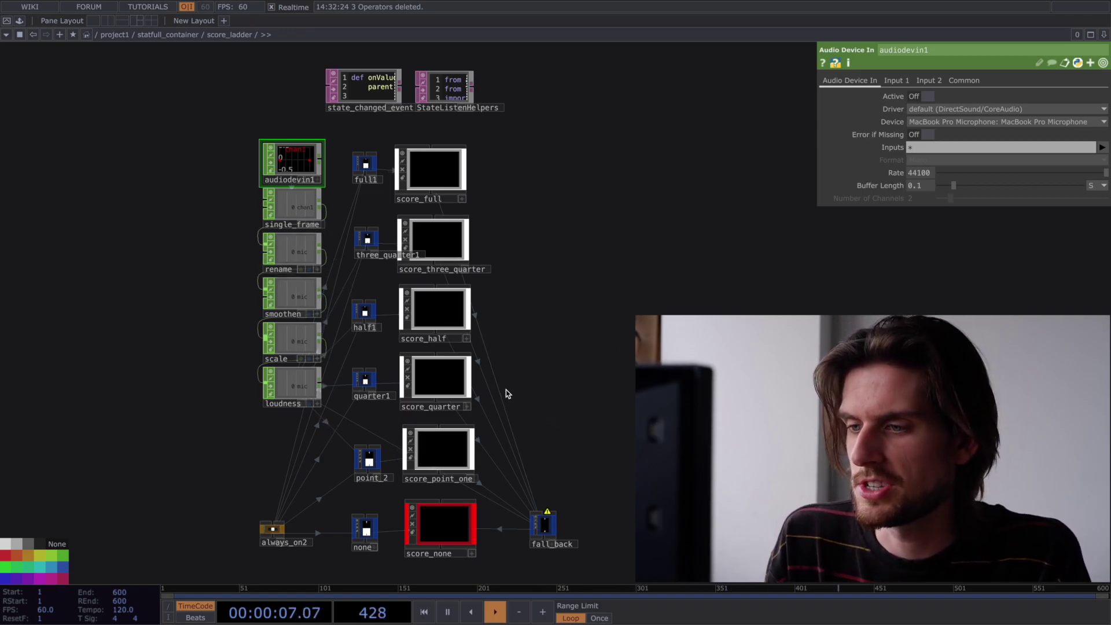
{"action": "left_click", "coordinate": [271, 529]}
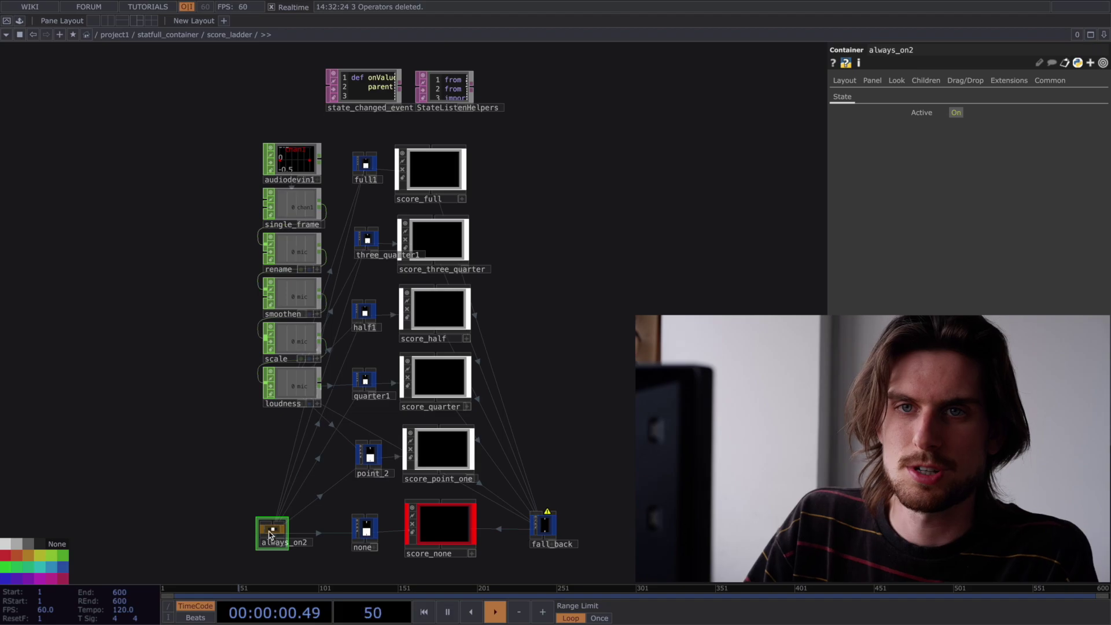
{"action": "left_click", "coordinate": [366, 316]}
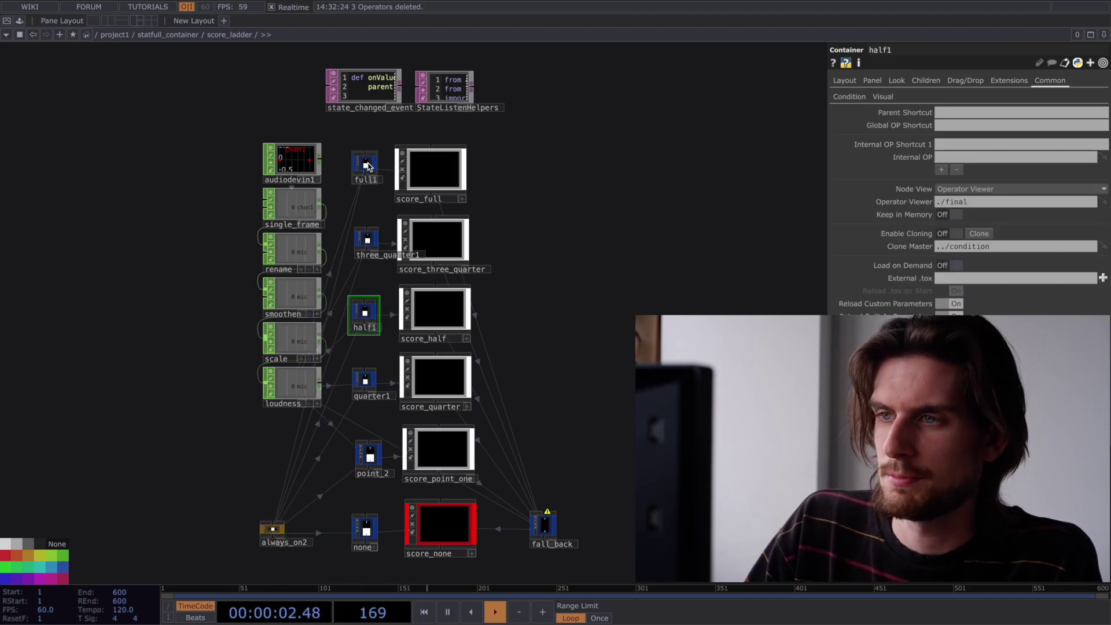
{"action": "left_click", "coordinate": [366, 164]}
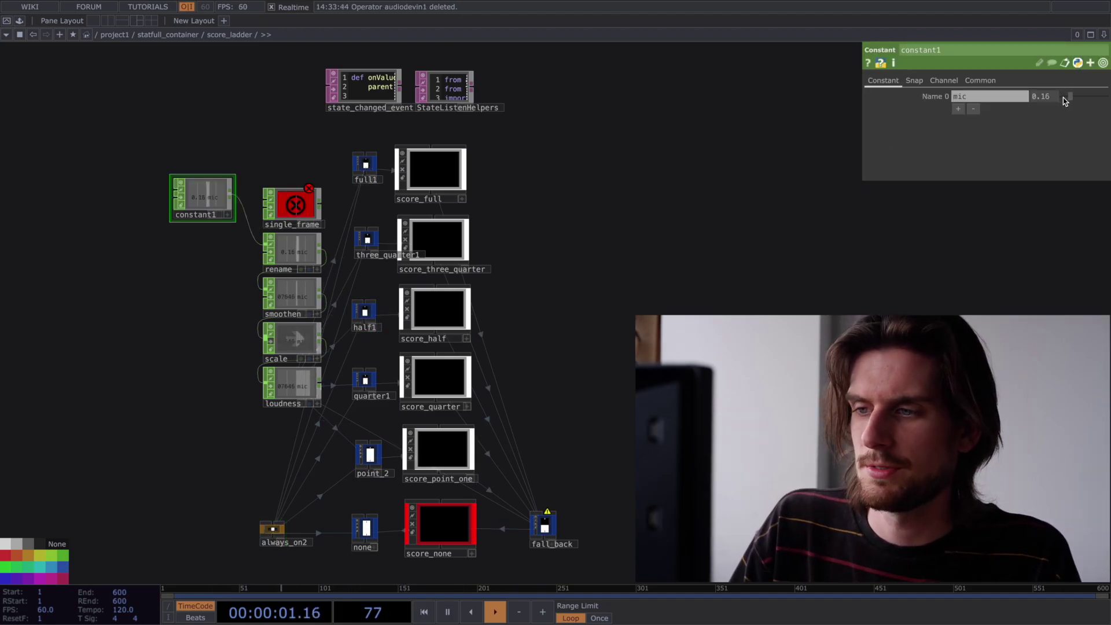
Vary the mic value of constant1 to test the score conditions
{"action": "left_click_drag", "start_coordinate": [1085, 104], "coordinate": [1089, 105]}
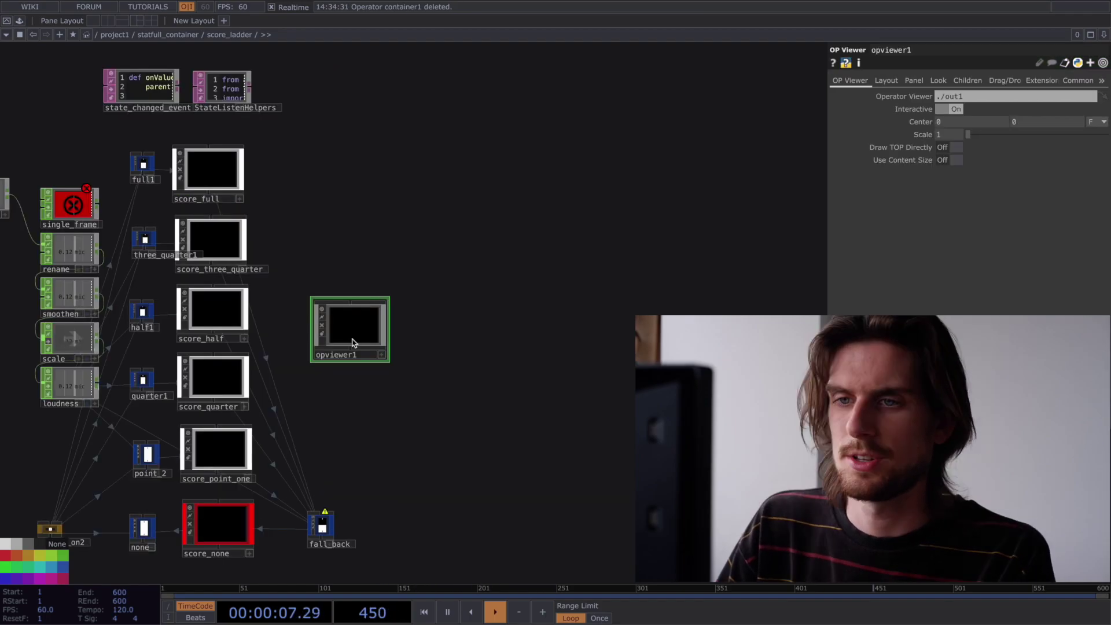
Set the Operator Viewer parameter of opviewer1 to the Python expression op(parent().par.State)
{"action": "left_click_drag", "start_coordinate": [412, 251], "coordinate": [484, 249]}
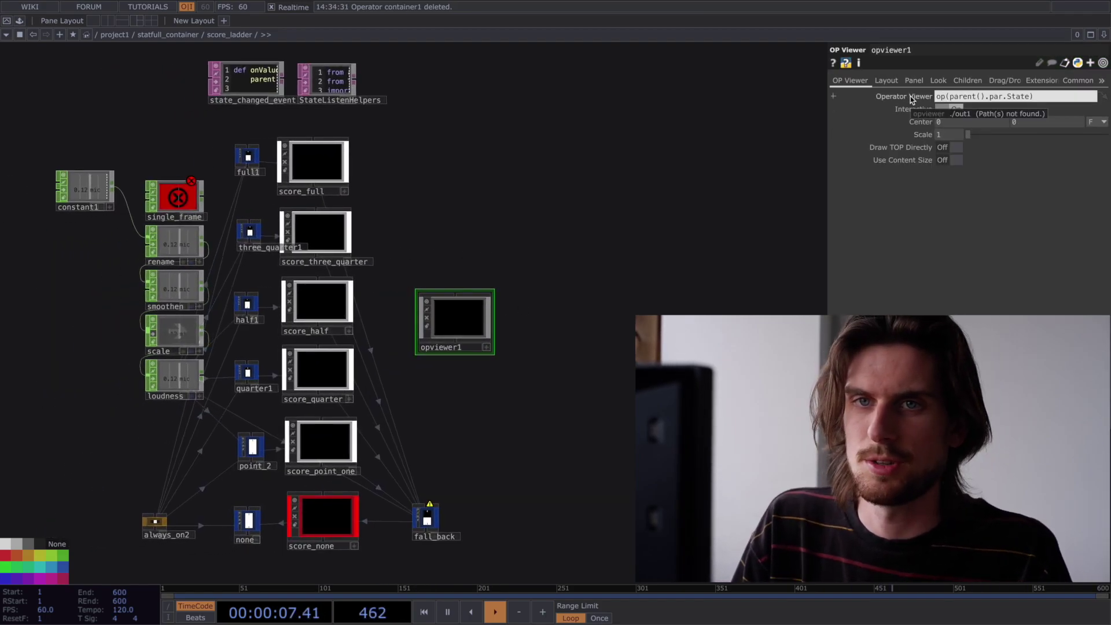
{"action": "left_click", "coordinate": [911, 100]}
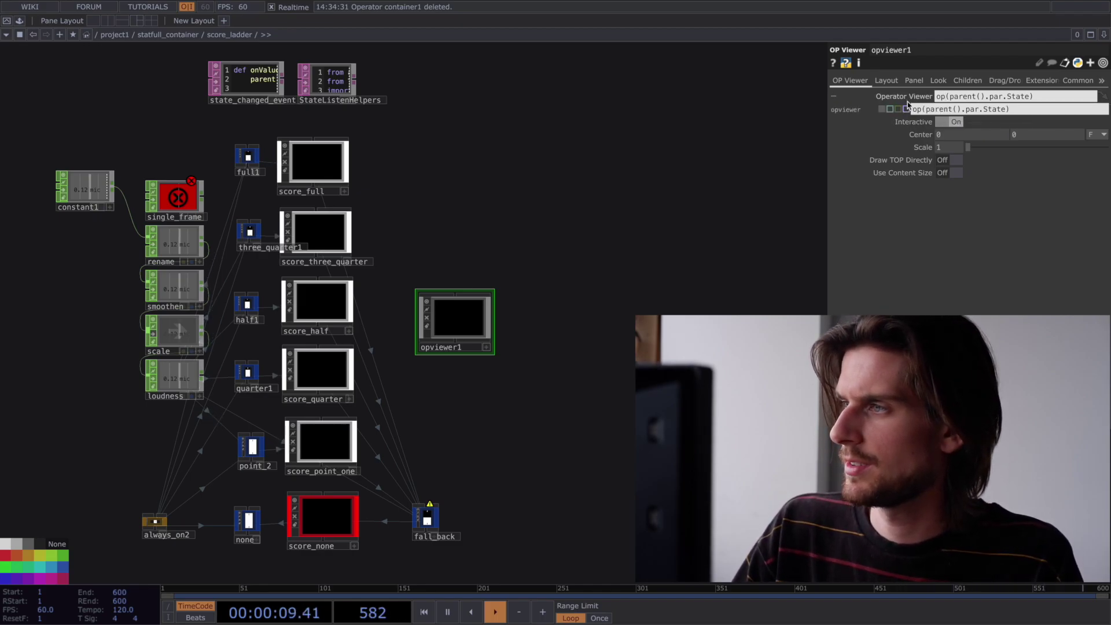
{"action": "left_click", "coordinate": [890, 108]}
{"action": "left_click", "coordinate": [904, 98]}
Look over the score state containers and set score_full's Operator Viewer to a Circle TOP named circle1
{"action": "left_click_drag", "start_coordinate": [575, 244], "coordinate": [601, 235]}
{"action": "left_click", "coordinate": [341, 154]}
{"action": "left_click", "coordinate": [362, 244]}
{"action": "left_click", "coordinate": [354, 293]}
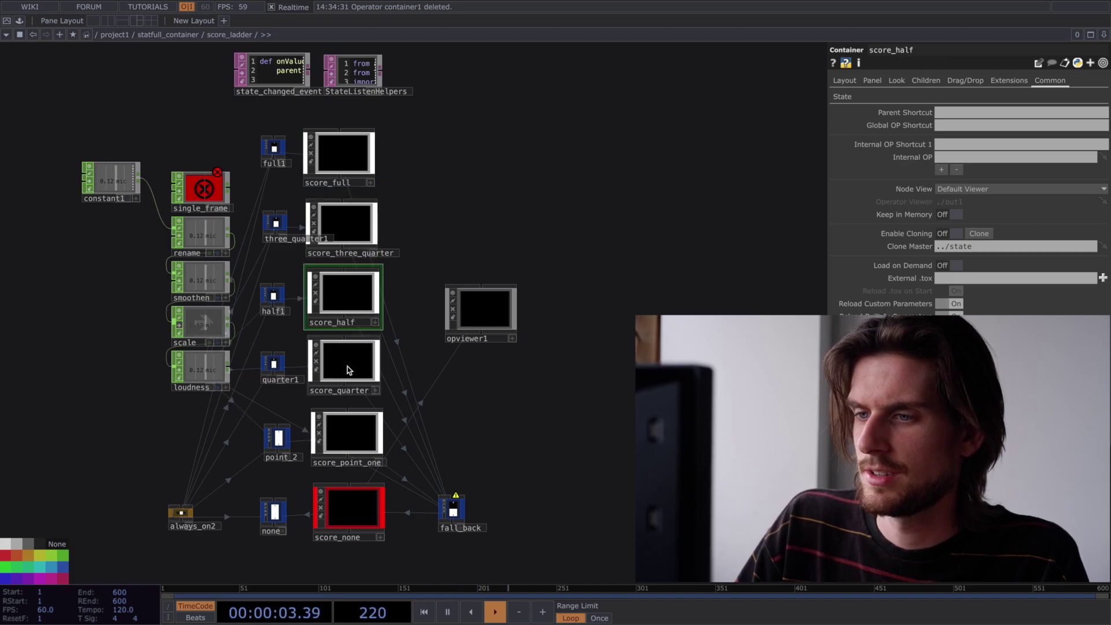
{"action": "left_click", "coordinate": [352, 363]}
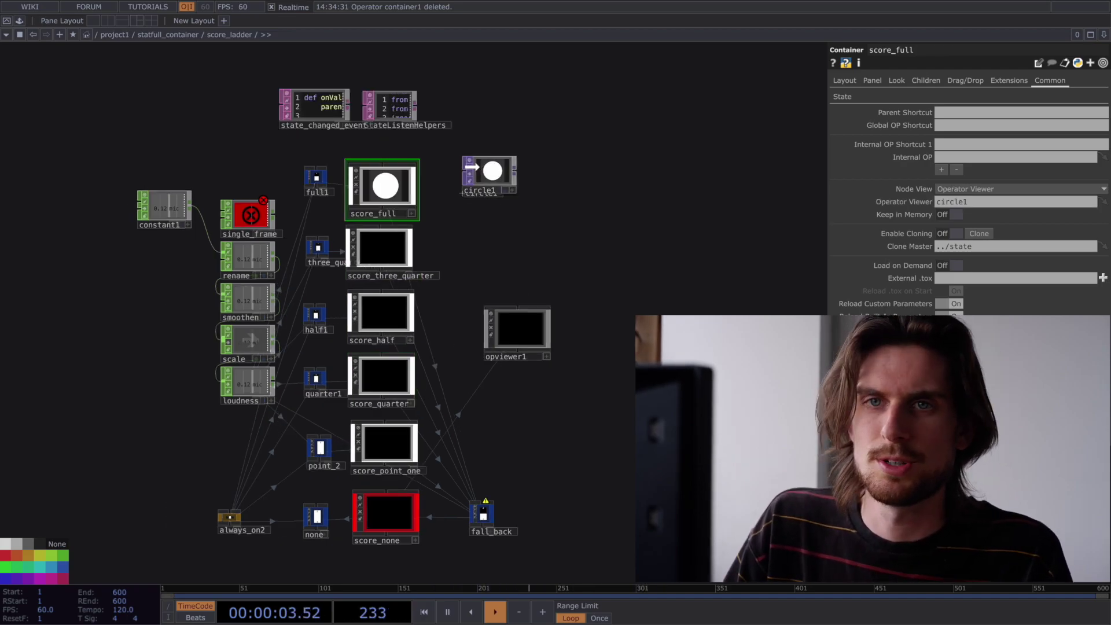
Raise the mic value of constant1 to 1.1 to test the score_full state in opviewer1
{"action": "left_click", "coordinate": [165, 206]}
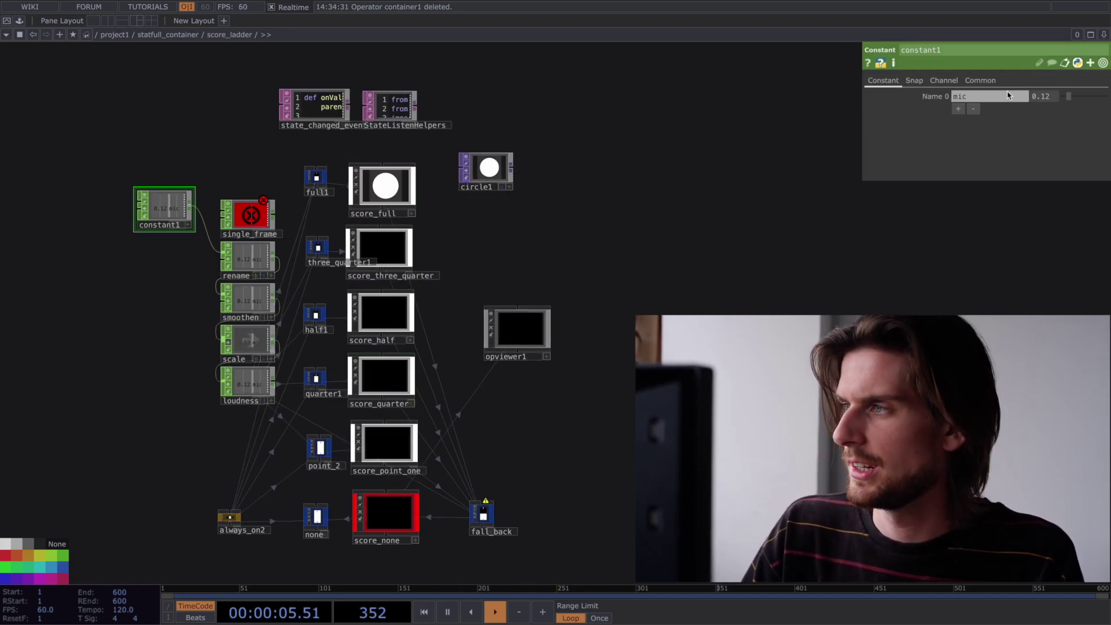
{"action": "left_click_drag", "start_coordinate": [1073, 97], "coordinate": [1107, 96]}
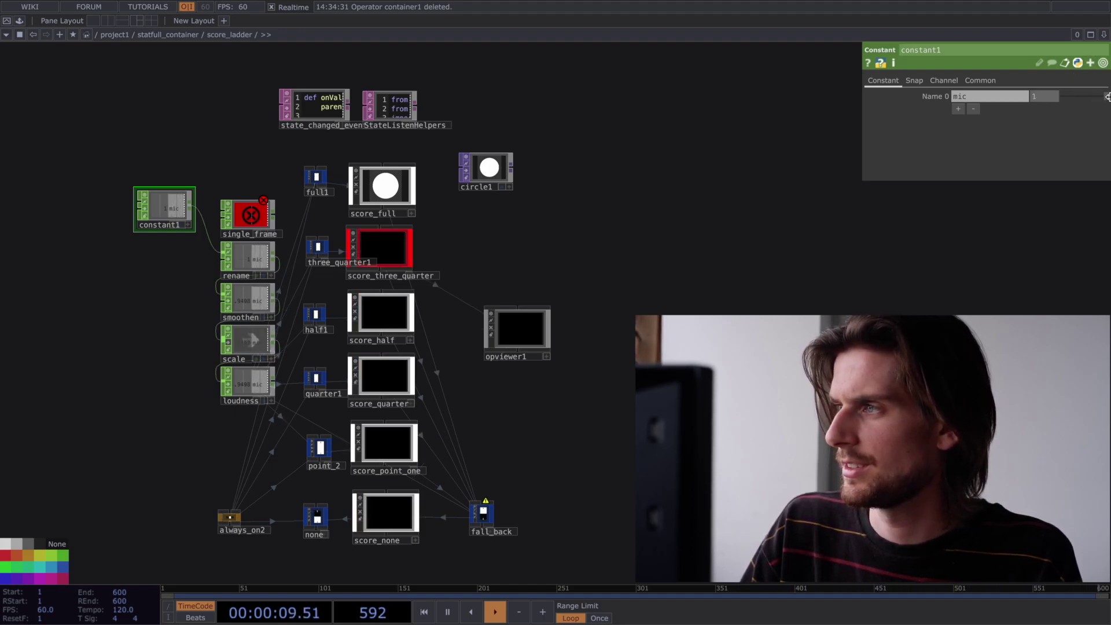
{"action": "left_click", "coordinate": [1046, 96]}
{"action": "type", "text": "1.1"}
{"action": "key", "text": "Return"}
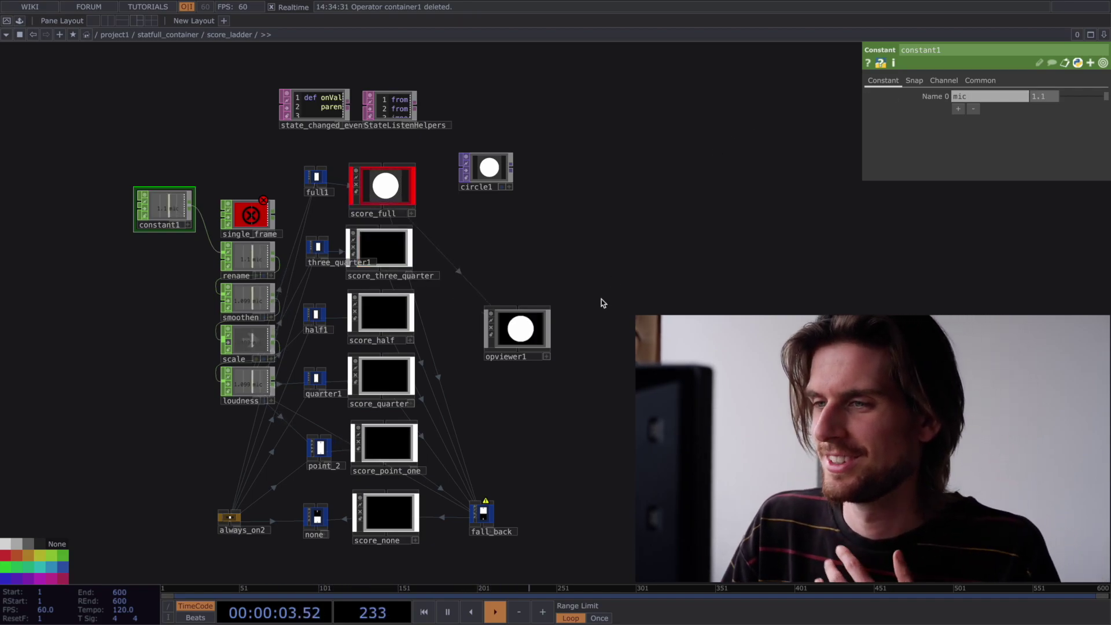
Move opviewer1 up below circle1 and select the score_three_quarter container
{"action": "scroll", "coordinate": [601, 306], "scroll_direction": "down", "scroll_amount": 1}
{"action": "left_click_drag", "start_coordinate": [523, 327], "coordinate": [516, 284]}
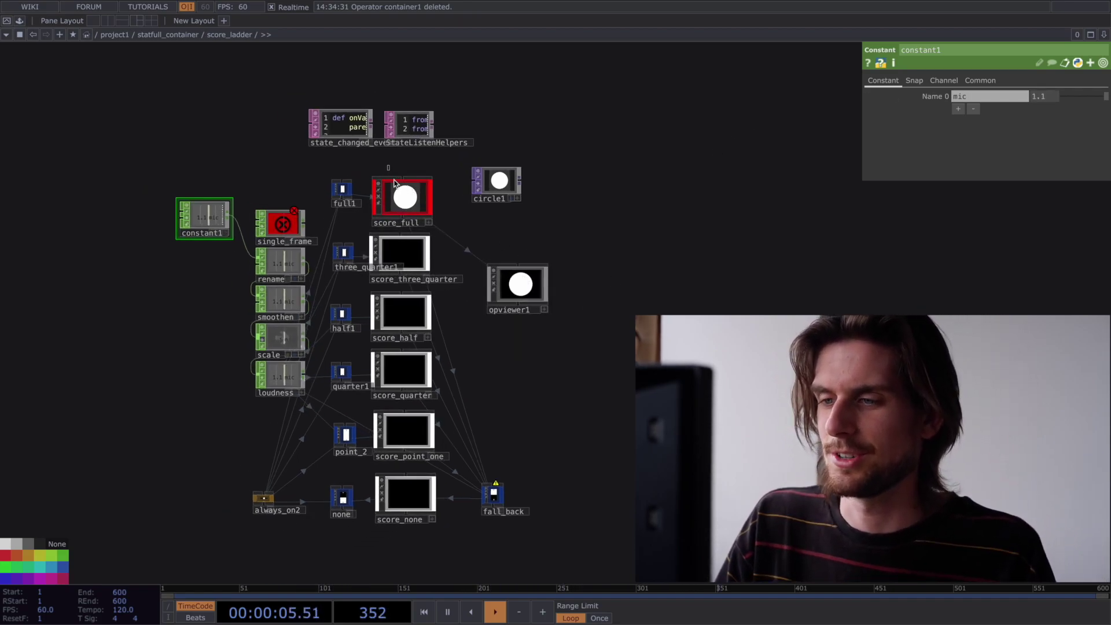
{"action": "left_click", "coordinate": [399, 253]}
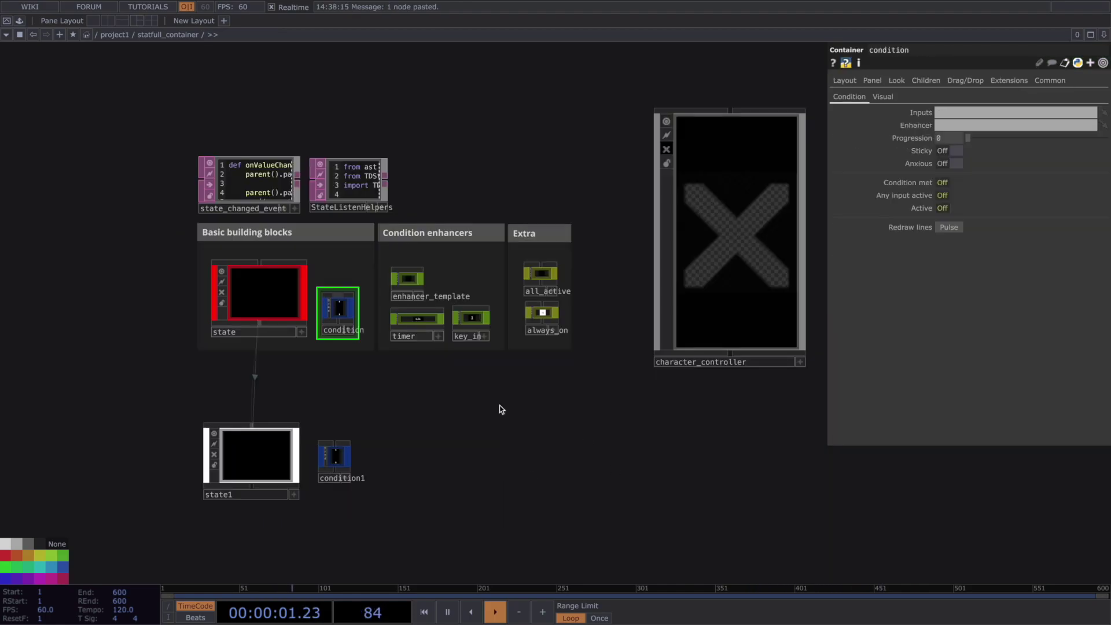
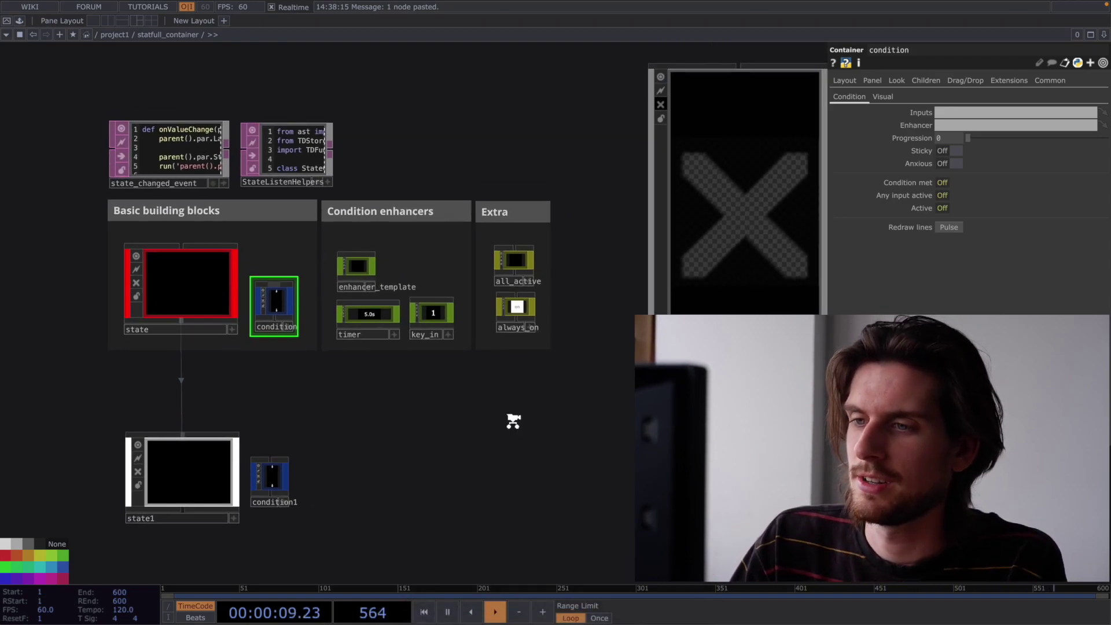
Examine the expressions behind state1's Active and Any input active parameters, plus the timer container's parameters
{"action": "scroll", "coordinate": [511, 419], "scroll_direction": "down", "scroll_amount": 2}
{"action": "left_click", "coordinate": [177, 310]}
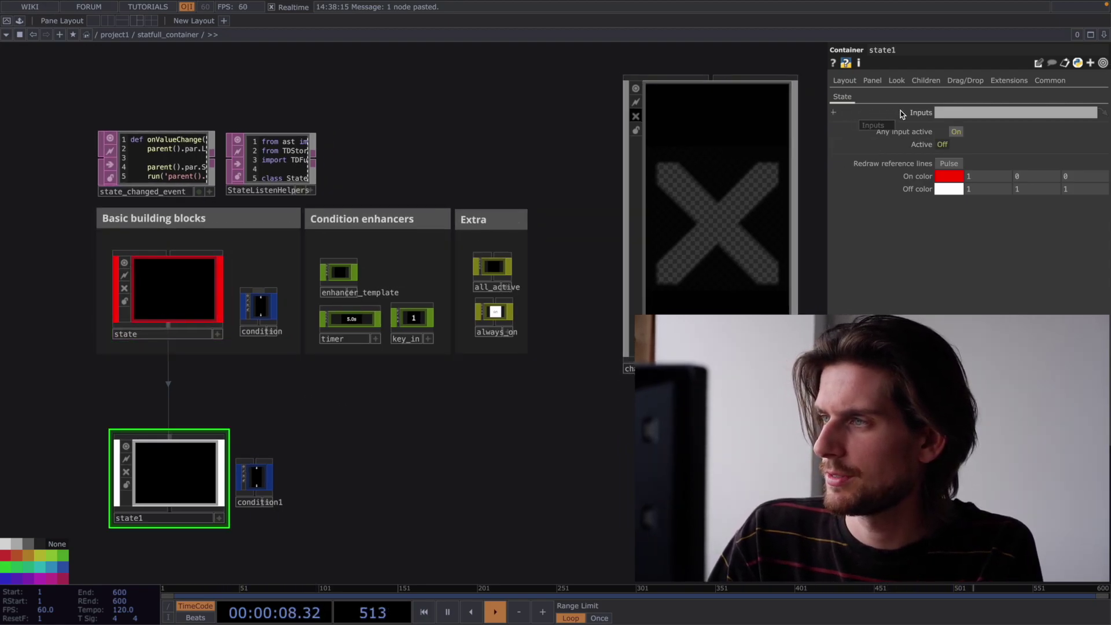
{"action": "left_click", "coordinate": [833, 144]}
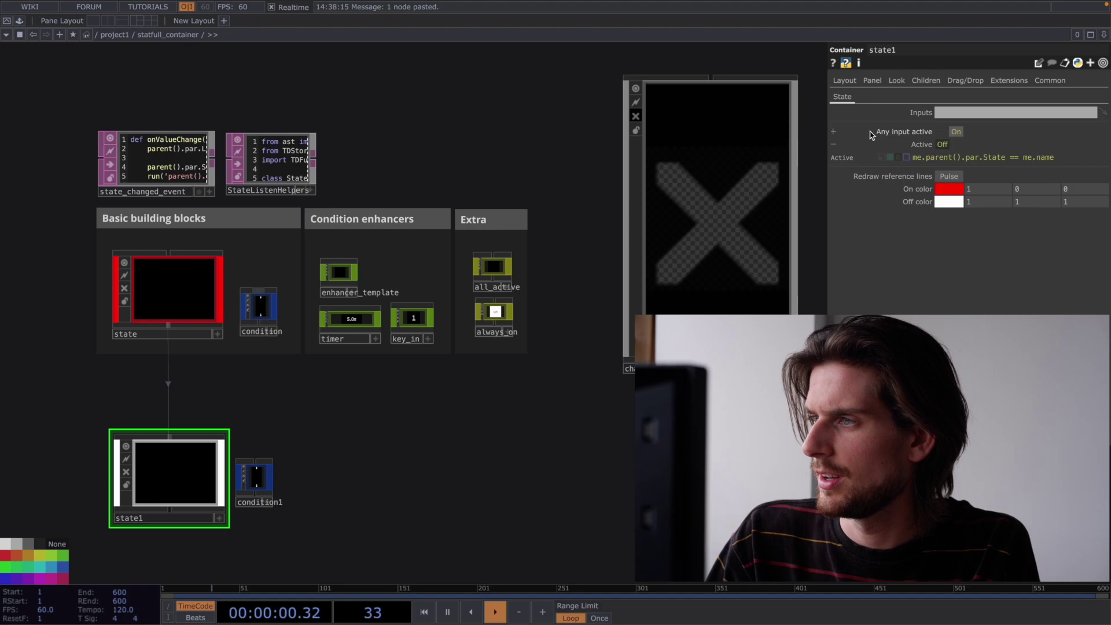
{"action": "left_click", "coordinate": [876, 133]}
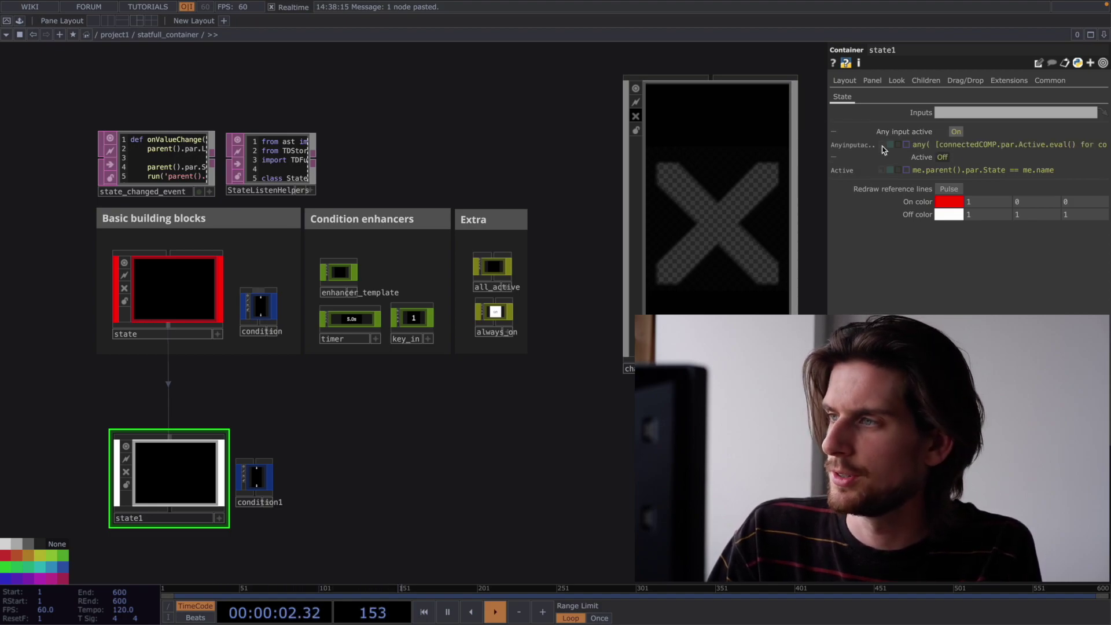
{"action": "left_click", "coordinate": [884, 135]}
{"action": "left_click", "coordinate": [885, 147]}
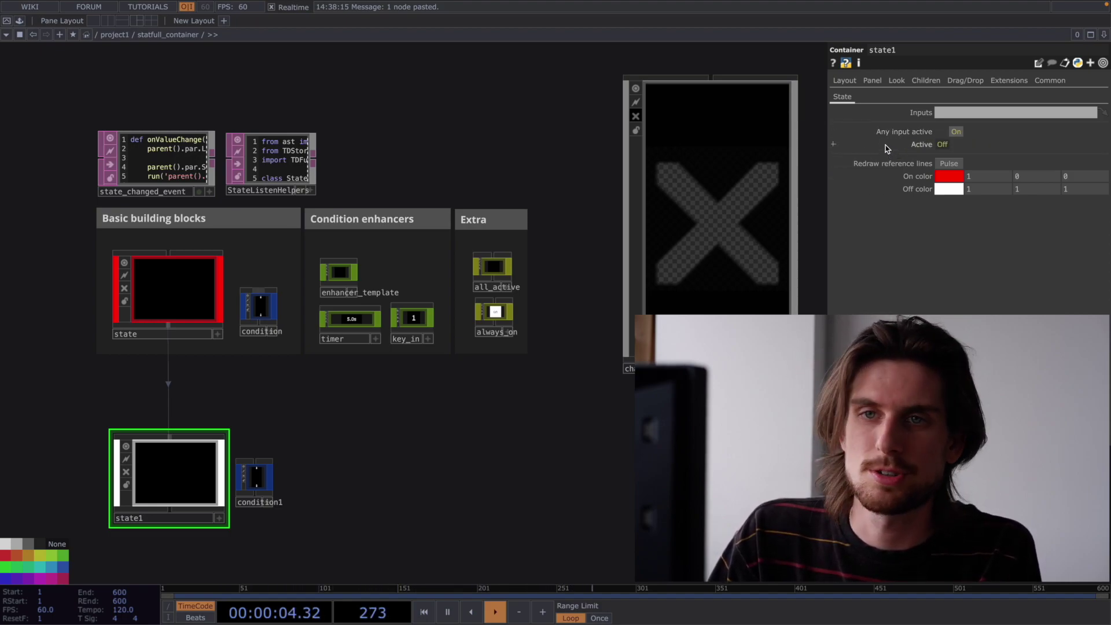
{"action": "left_click", "coordinate": [355, 315]}
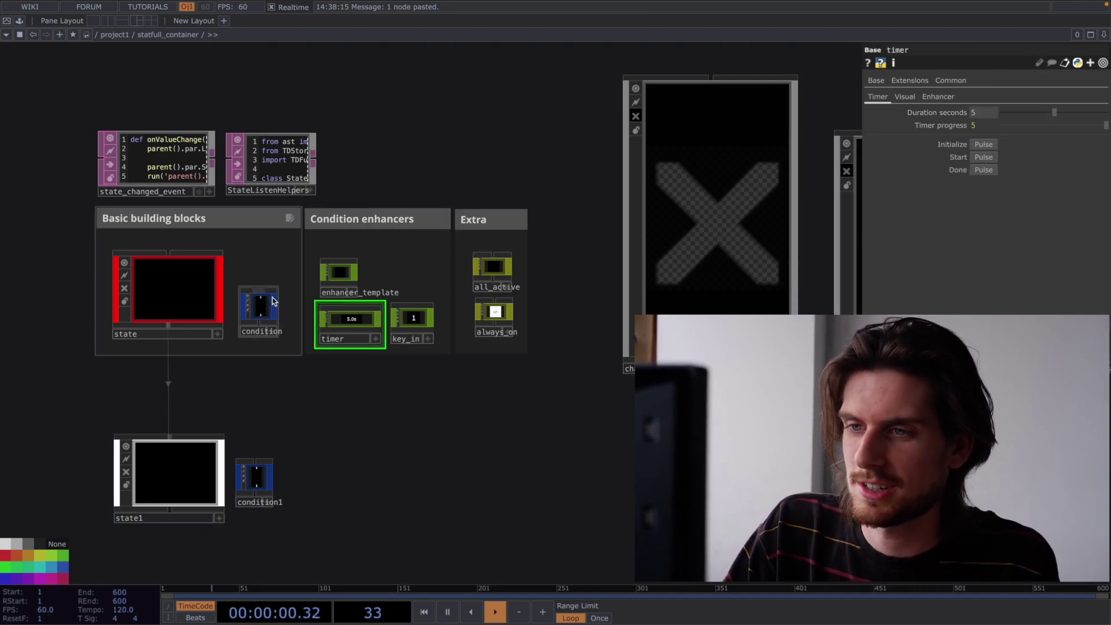
{"action": "scroll", "coordinate": [595, 424], "scroll_direction": "down", "scroll_amount": 3}
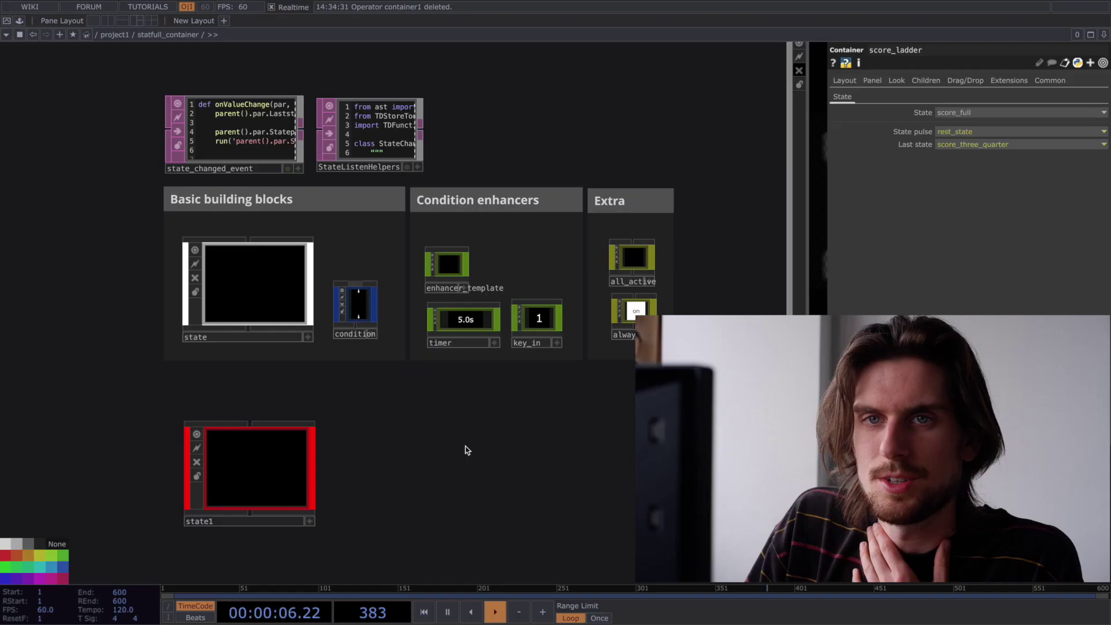
Try the condition container as an Inputs reference on state1 and clear the Inputs parameter again
{"action": "scroll", "coordinate": [465, 420], "scroll_direction": "up", "scroll_amount": 2}
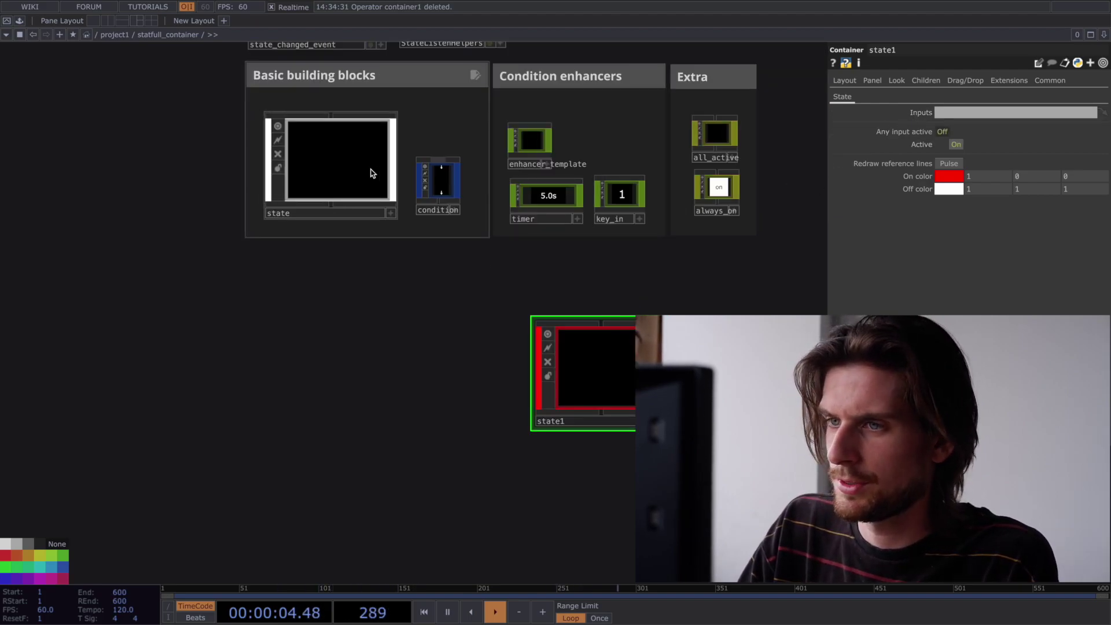
{"action": "left_click_drag", "start_coordinate": [439, 184], "coordinate": [603, 374]}
{"action": "left_click", "coordinate": [601, 375]}
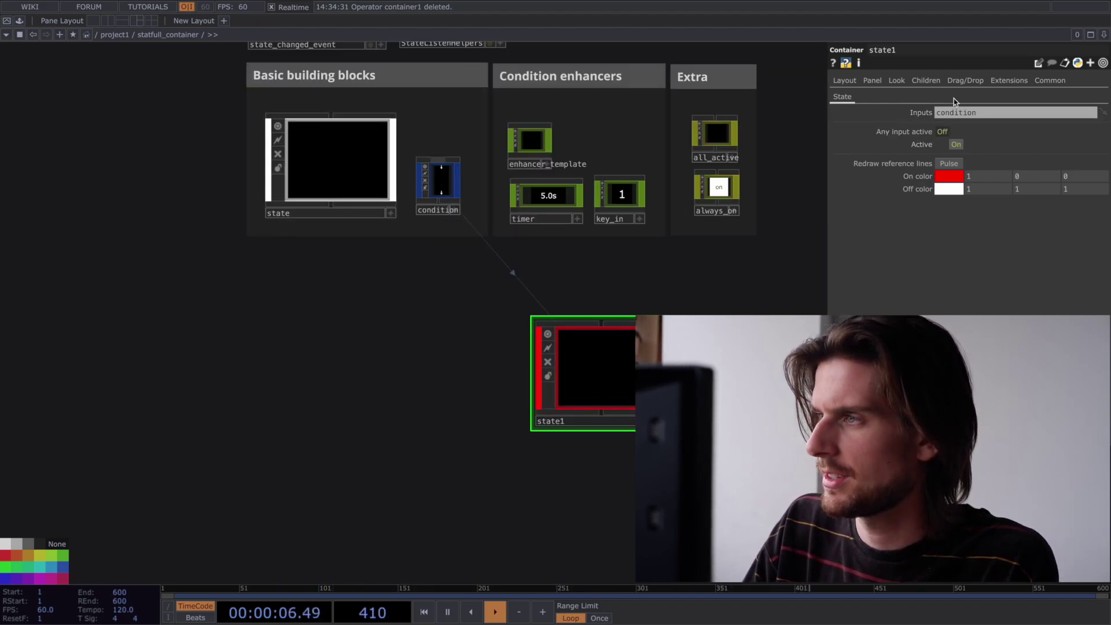
{"action": "left_click", "coordinate": [985, 112]}
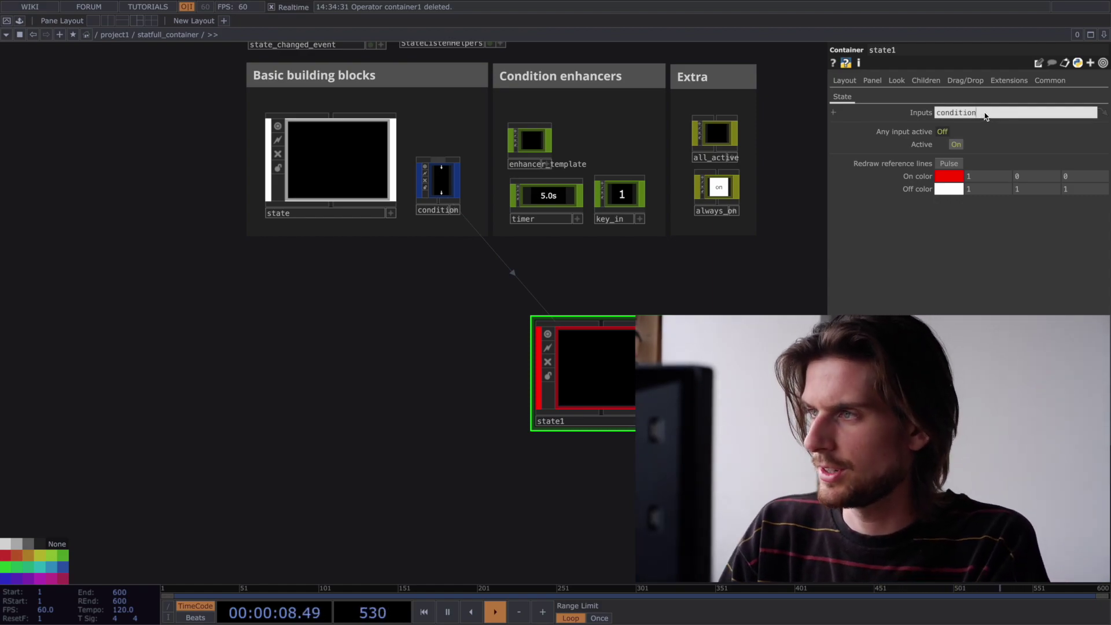
{"action": "type", "text": "state"}
{"action": "key", "text": "Return"}
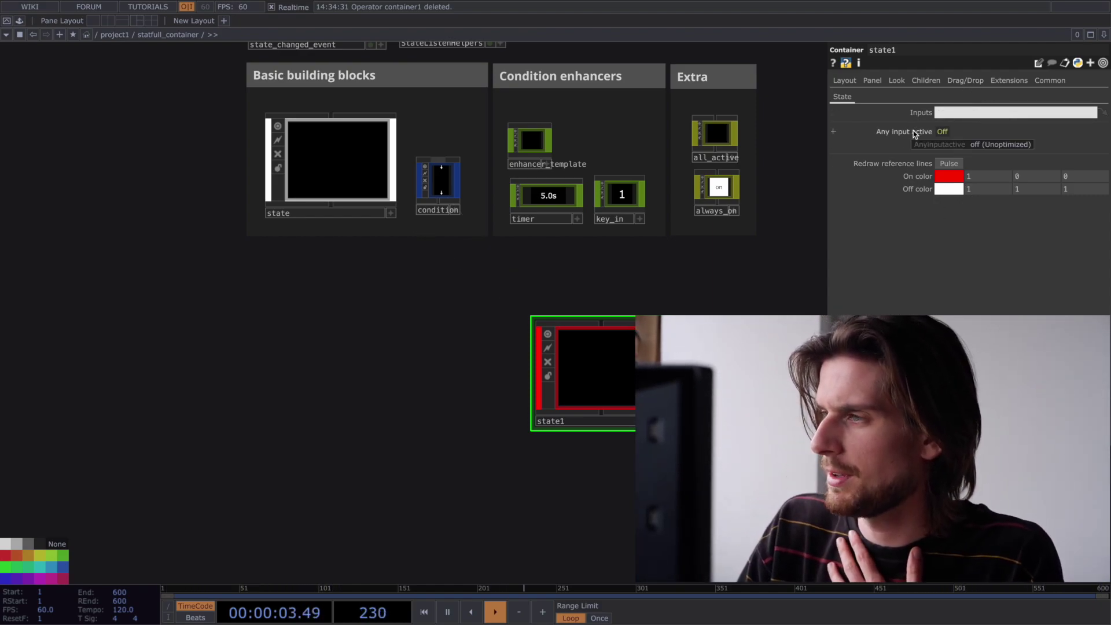
Read the full Any input active expression of state1 and wire the state container into state1
{"action": "left_click", "coordinate": [915, 133]}
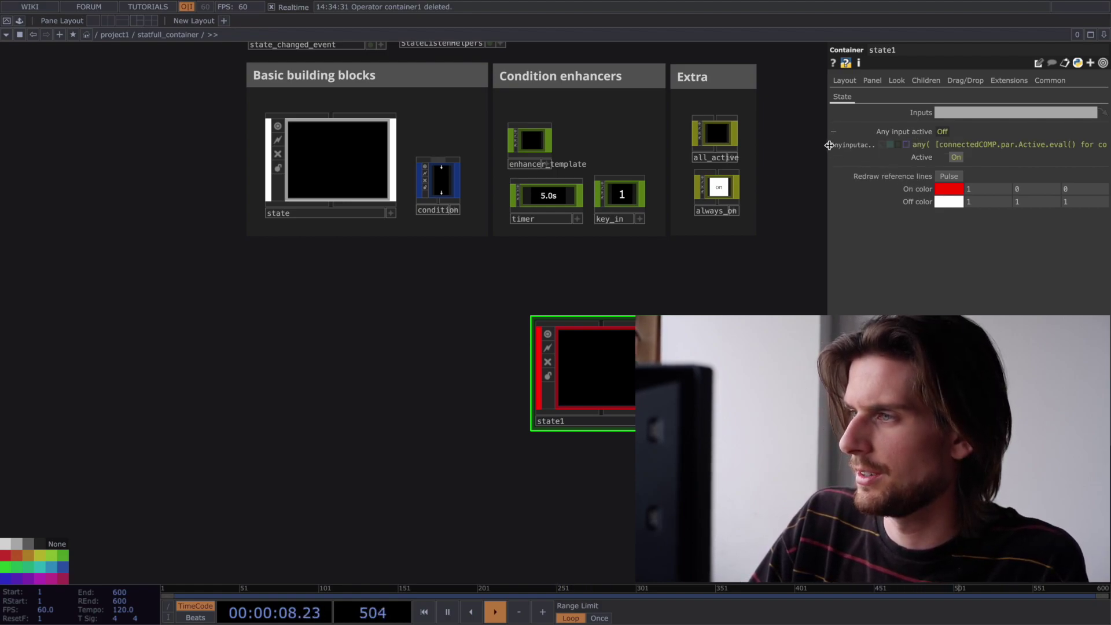
{"action": "left_click_drag", "start_coordinate": [829, 146], "coordinate": [593, 152]}
{"action": "left_click_drag", "start_coordinate": [256, 331], "coordinate": [53, 317]}
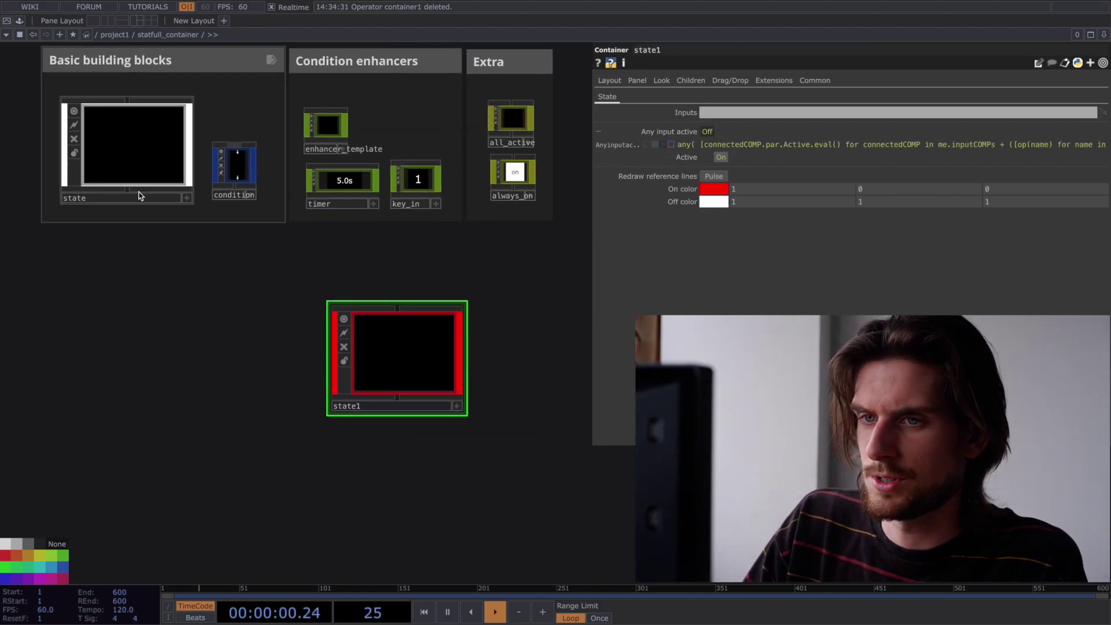
{"action": "left_click_drag", "start_coordinate": [139, 196], "coordinate": [386, 299]}
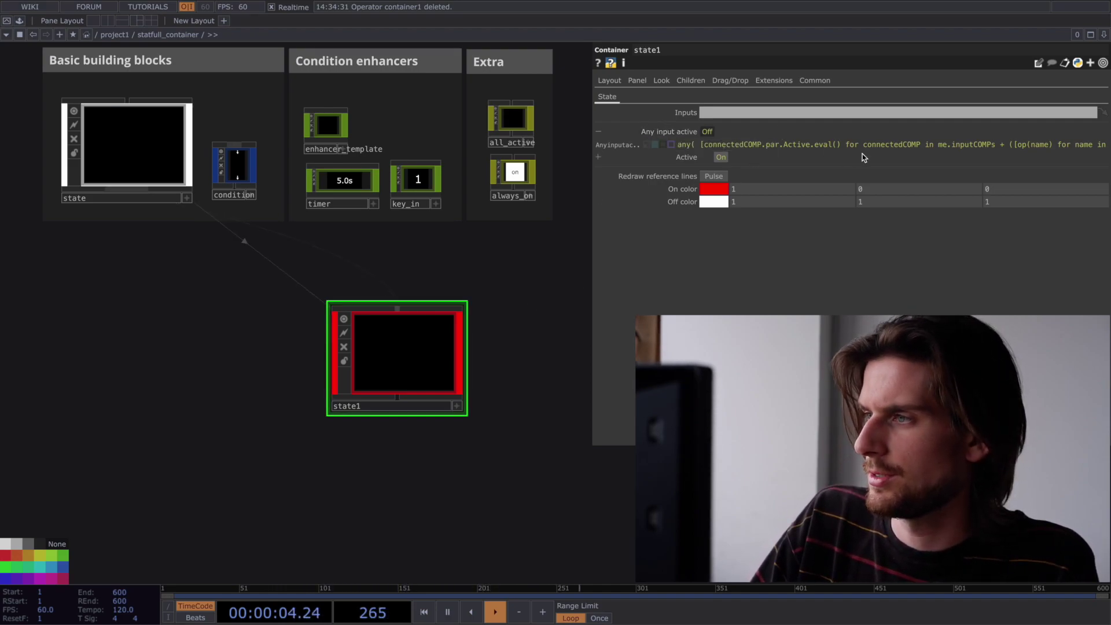
{"action": "left_click", "coordinate": [666, 131]}
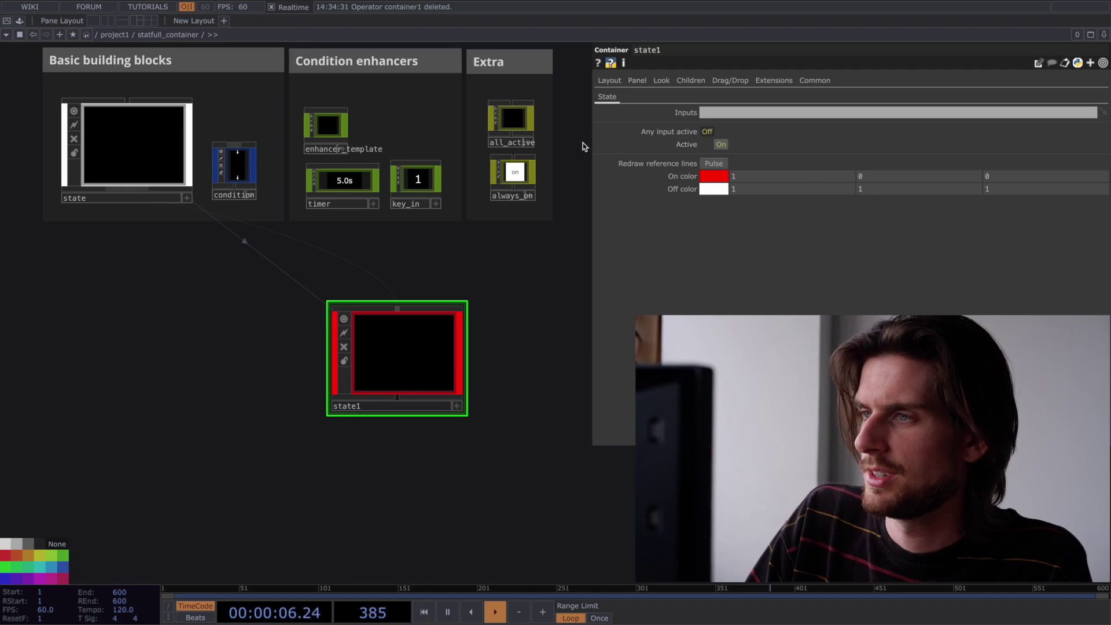
{"action": "left_click_drag", "start_coordinate": [591, 144], "coordinate": [791, 144]}
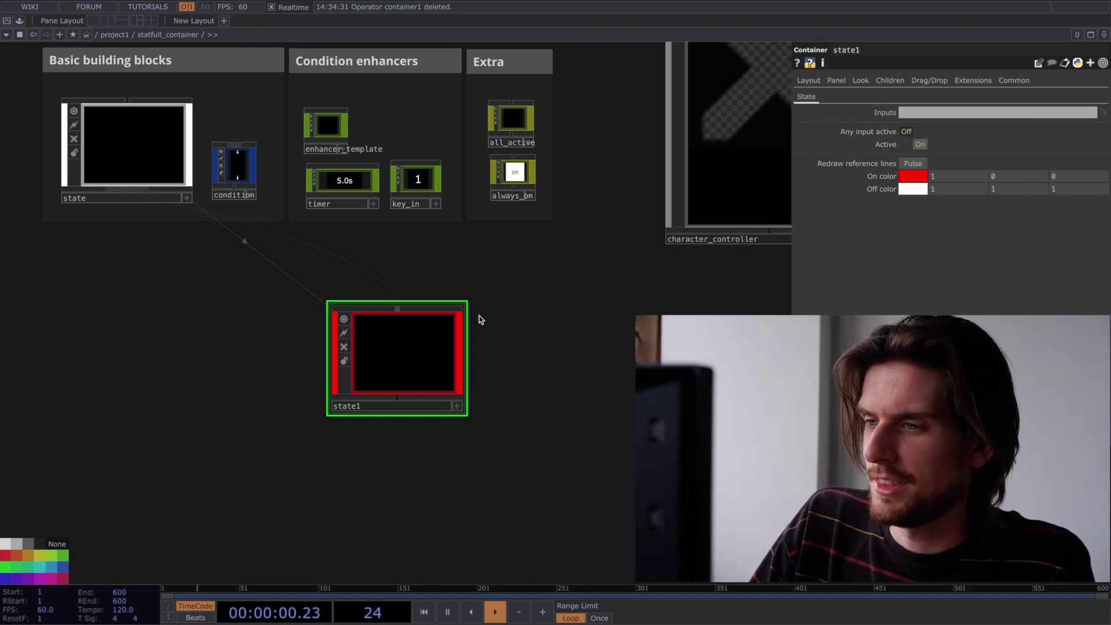
Show the expression of state1's Active parameter and place state1 directly beneath the state container
{"action": "left_click", "coordinate": [858, 148]}
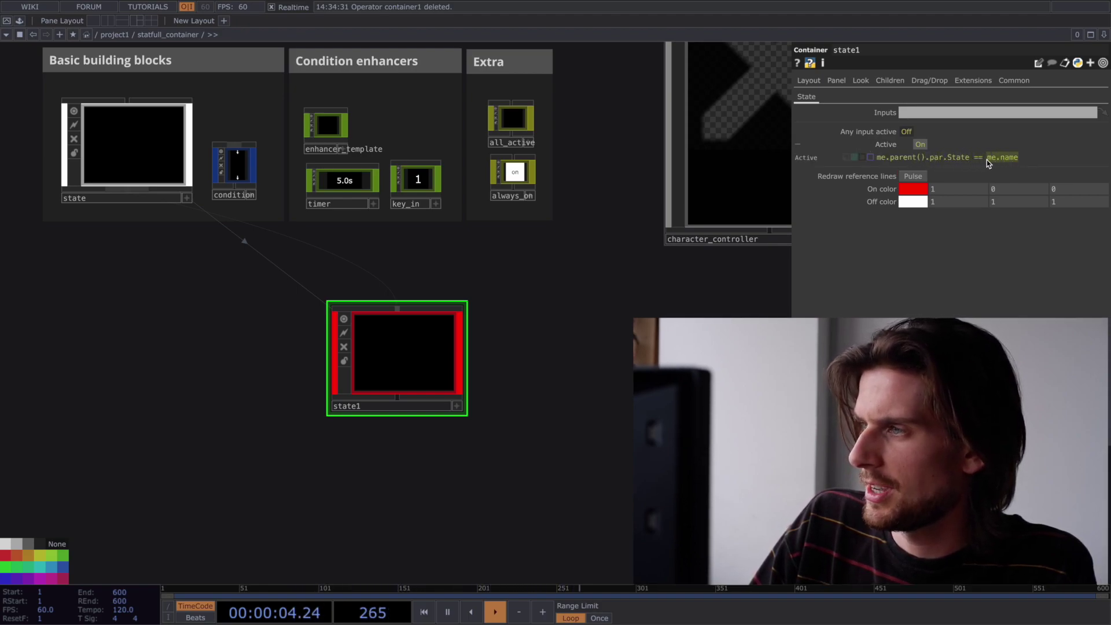
{"action": "left_click_drag", "start_coordinate": [398, 350], "coordinate": [146, 369]}
{"action": "left_click_drag", "start_coordinate": [226, 324], "coordinate": [288, 328]}
{"action": "left_click_drag", "start_coordinate": [196, 395], "coordinate": [177, 388]}
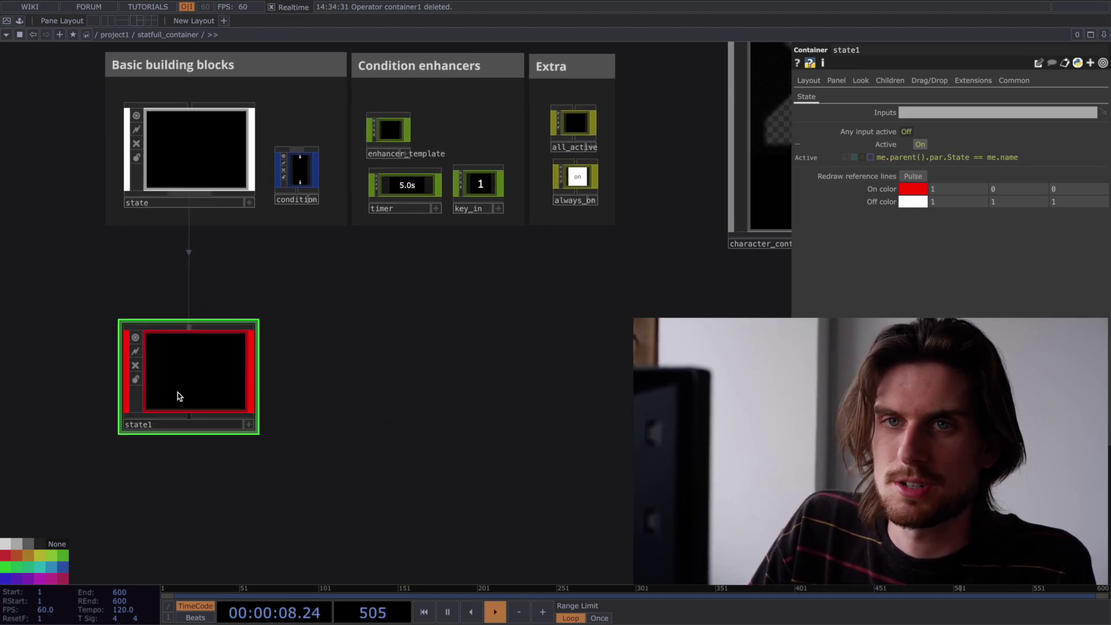
Enter state1's network and examine its sections for redrawing reference lines, recoloring and changing the state
{"action": "scroll", "coordinate": [177, 377], "scroll_direction": "up", "scroll_amount": 6}
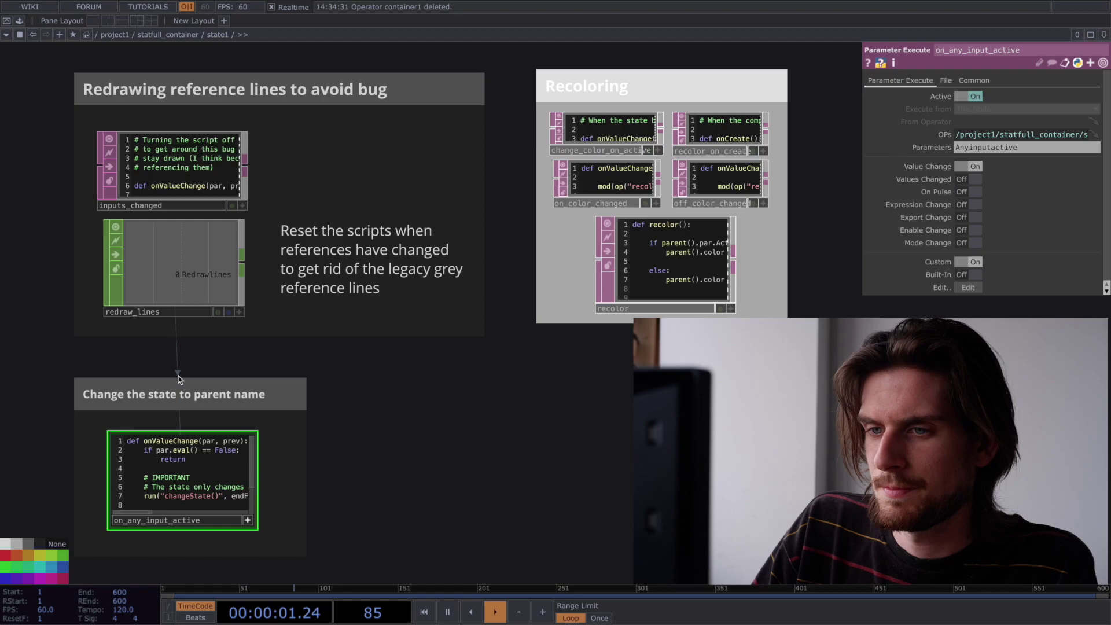
{"action": "left_click_drag", "start_coordinate": [468, 394], "coordinate": [460, 347]}
{"action": "scroll", "coordinate": [454, 386], "scroll_direction": "down", "scroll_amount": 3}
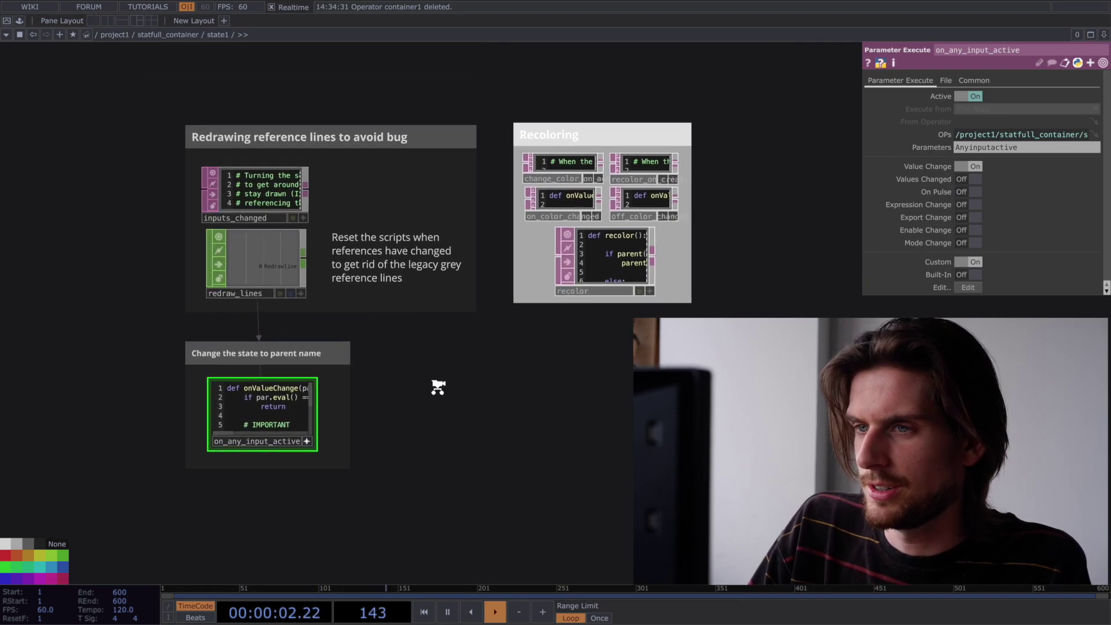
{"action": "mouse_move", "coordinate": [183, 114]}
{"action": "left_mouse_down"}
{"action": "mouse_move", "coordinate": [754, 238]}
{"action": "mouse_move", "coordinate": [486, 289]}
{"action": "mouse_move", "coordinate": [495, 325]}
{"action": "left_mouse_up"}
{"action": "mouse_move", "coordinate": [503, 111]}
{"action": "left_mouse_down"}
{"action": "mouse_move", "coordinate": [676, 310]}
{"action": "mouse_move", "coordinate": [718, 330]}
{"action": "left_mouse_up"}
{"action": "scroll", "coordinate": [446, 376], "scroll_direction": "up", "scroll_amount": 3}
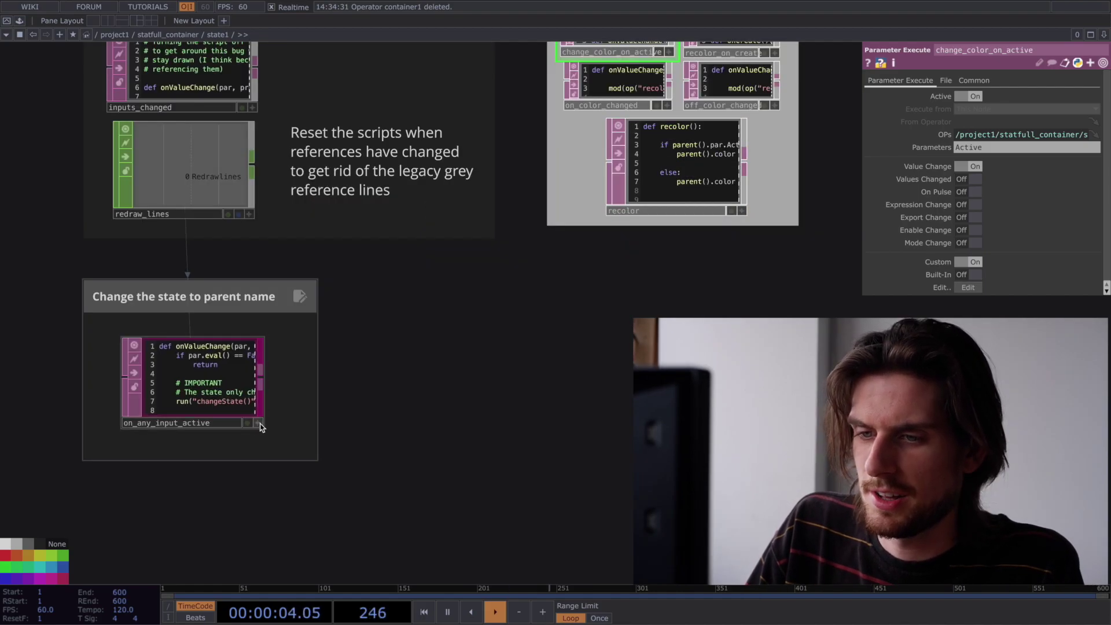
Compare state1's Any input active expression with the on_any_input_active script, focusing on the State assignment in changeState()
{"action": "left_click", "coordinate": [210, 381]}
{"action": "left_click_drag", "start_coordinate": [542, 370], "coordinate": [459, 417]}
{"action": "key", "text": "p"}
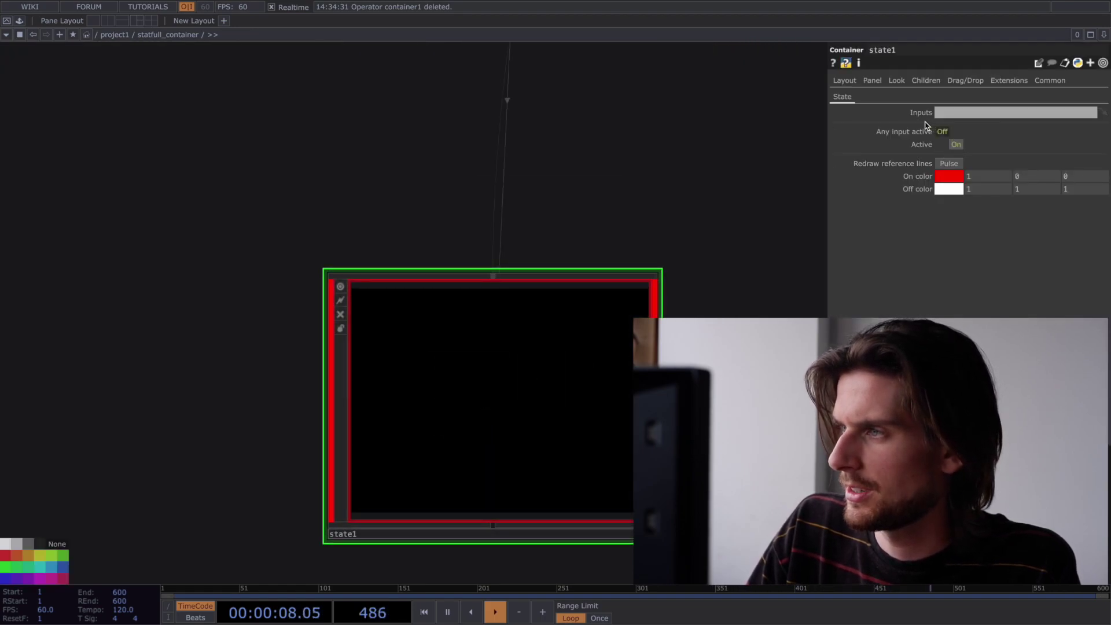
{"action": "left_click", "coordinate": [917, 132]}
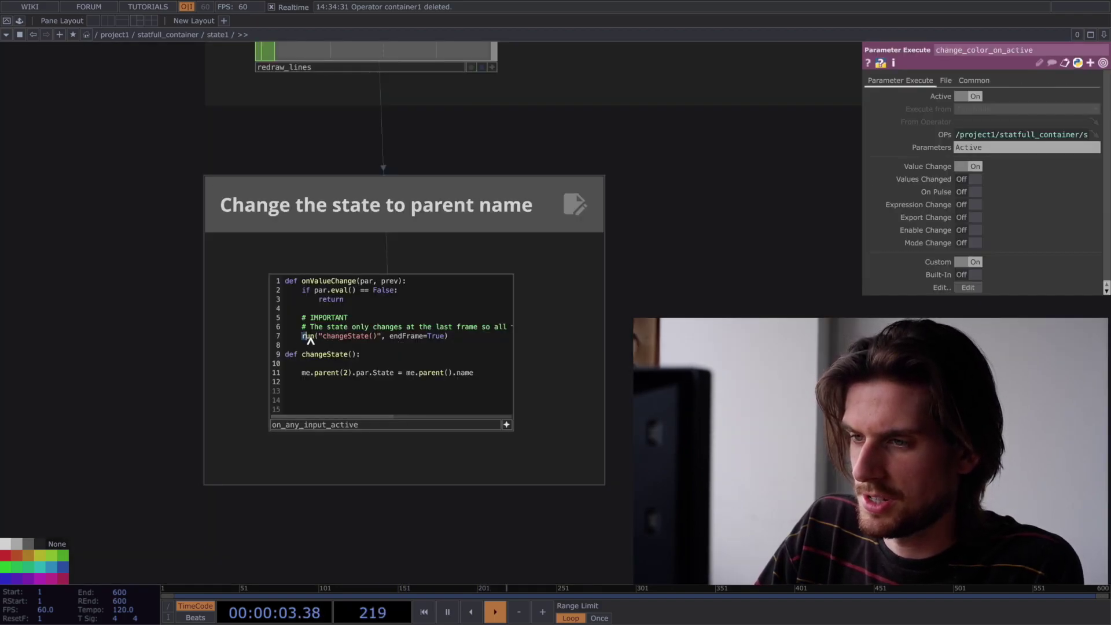
{"action": "left_click_drag", "start_coordinate": [301, 373], "coordinate": [369, 373]}
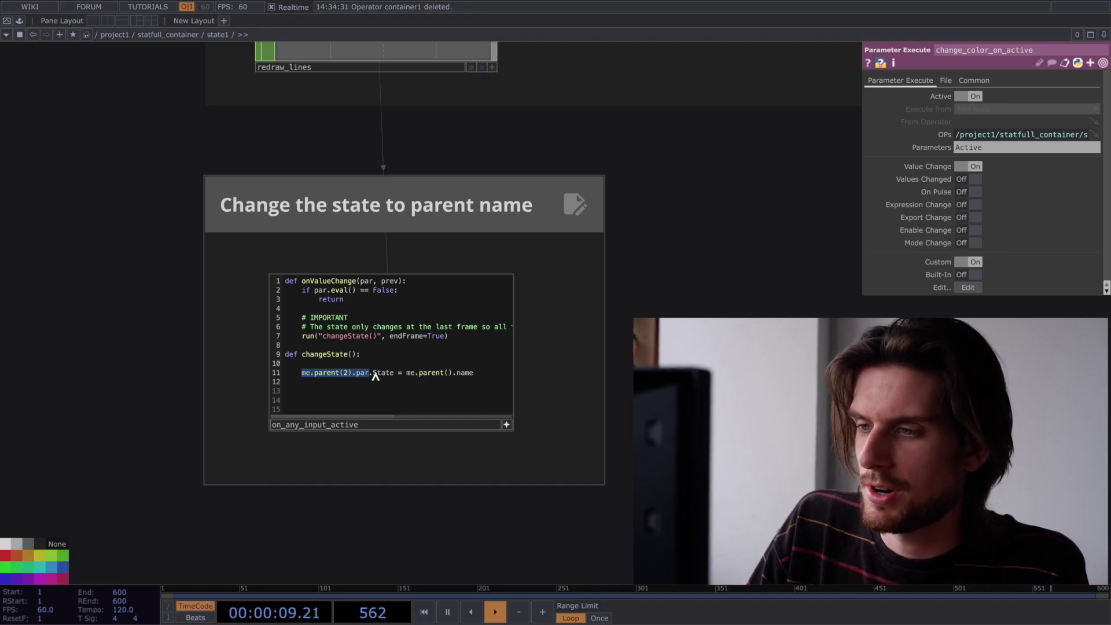
{"action": "left_click_drag", "start_coordinate": [406, 373], "coordinate": [469, 373]}
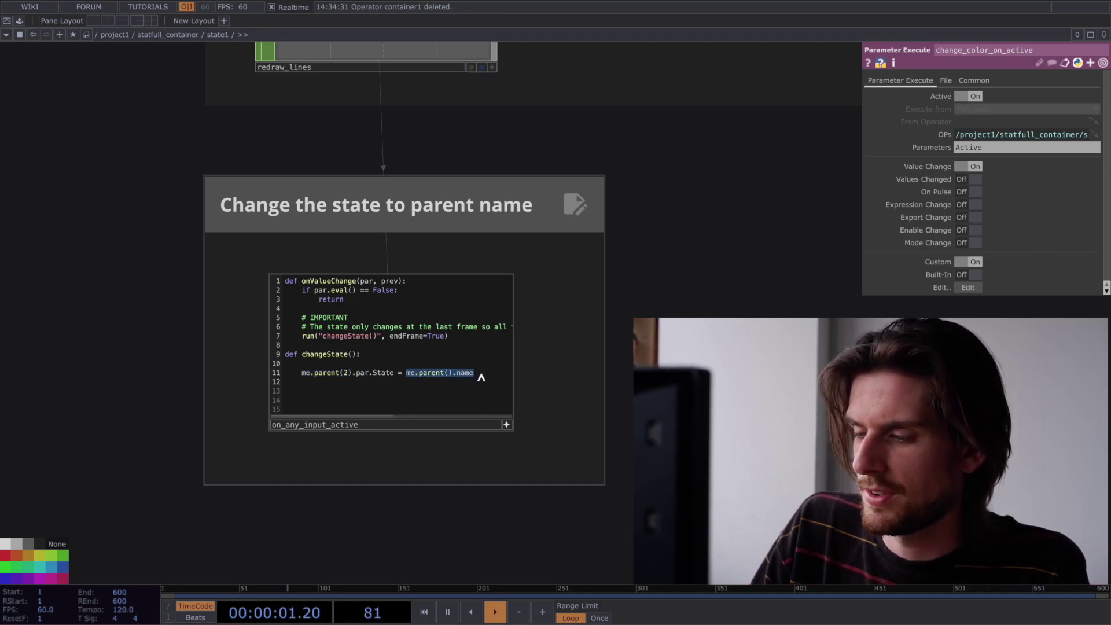
Go back up to state1's parameters, collapse Any input active, and reopen state1's inner network
{"action": "key", "text": "u"}
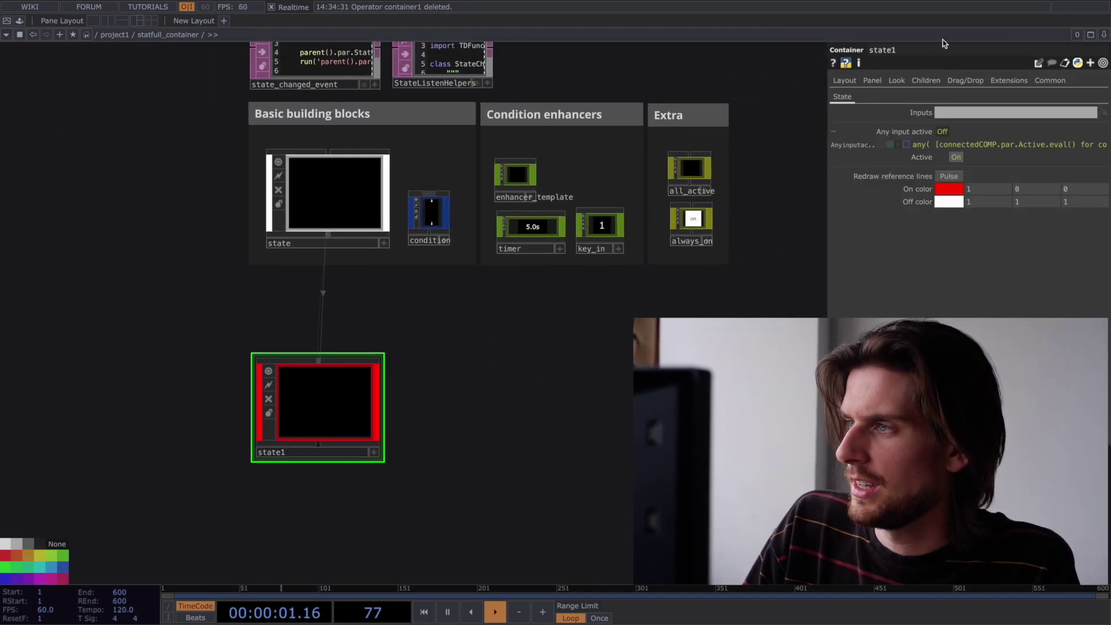
{"action": "left_click", "coordinate": [905, 133]}
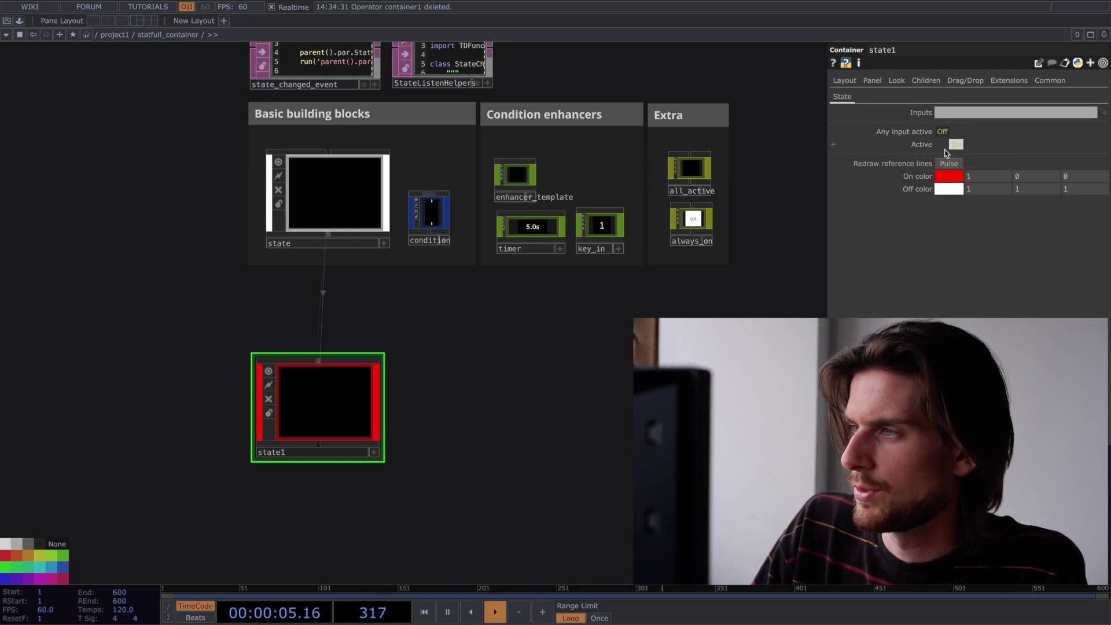
{"action": "double_click", "coordinate": [322, 433]}
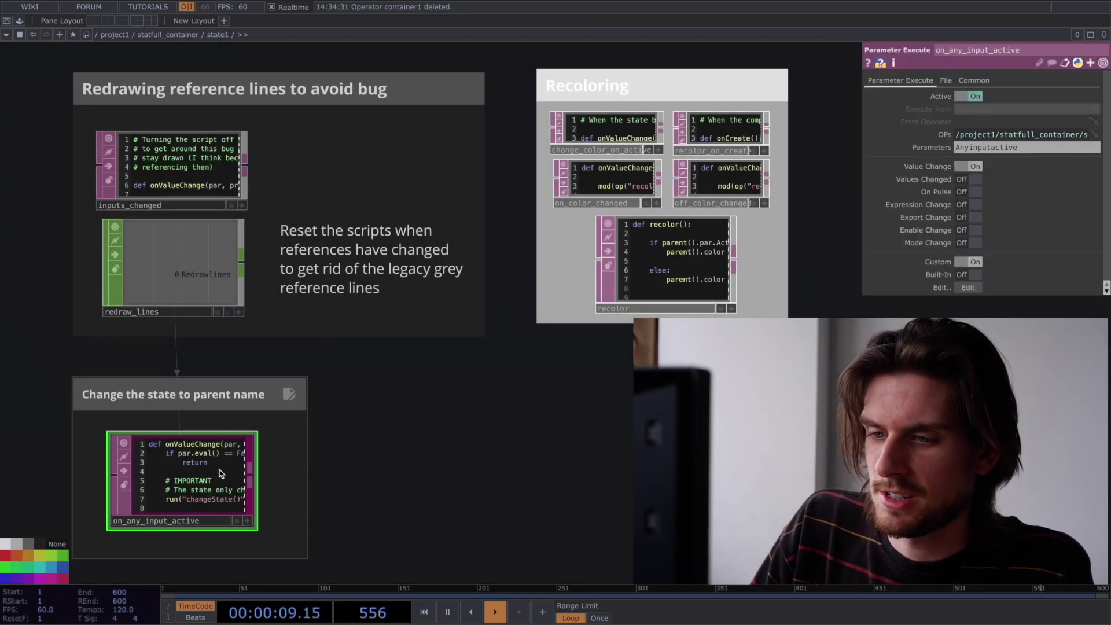
Return to the statfull_container network and paste a copy of the condition container beside state1
{"action": "scroll", "coordinate": [190, 486], "scroll_direction": "up", "scroll_amount": 6}
{"action": "scroll", "coordinate": [191, 486], "scroll_direction": "down", "scroll_amount": 2}
{"action": "left_click_drag", "start_coordinate": [347, 249], "coordinate": [491, 214]}
{"action": "scroll", "coordinate": [311, 312], "scroll_direction": "down", "scroll_amount": 1}
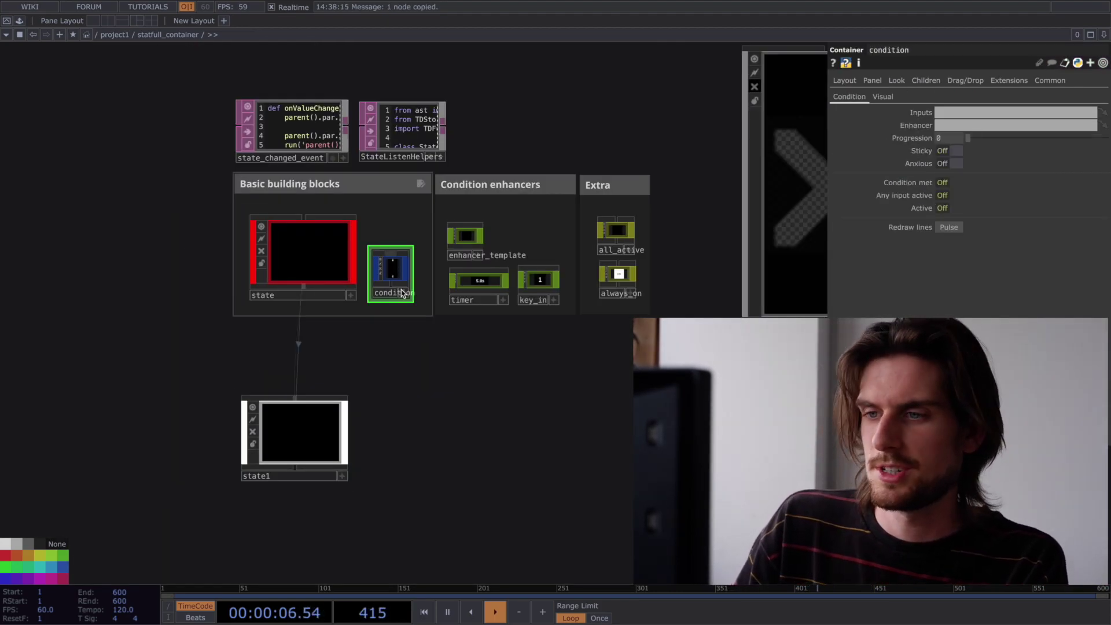
{"action": "key", "text": "ctrl+v"}
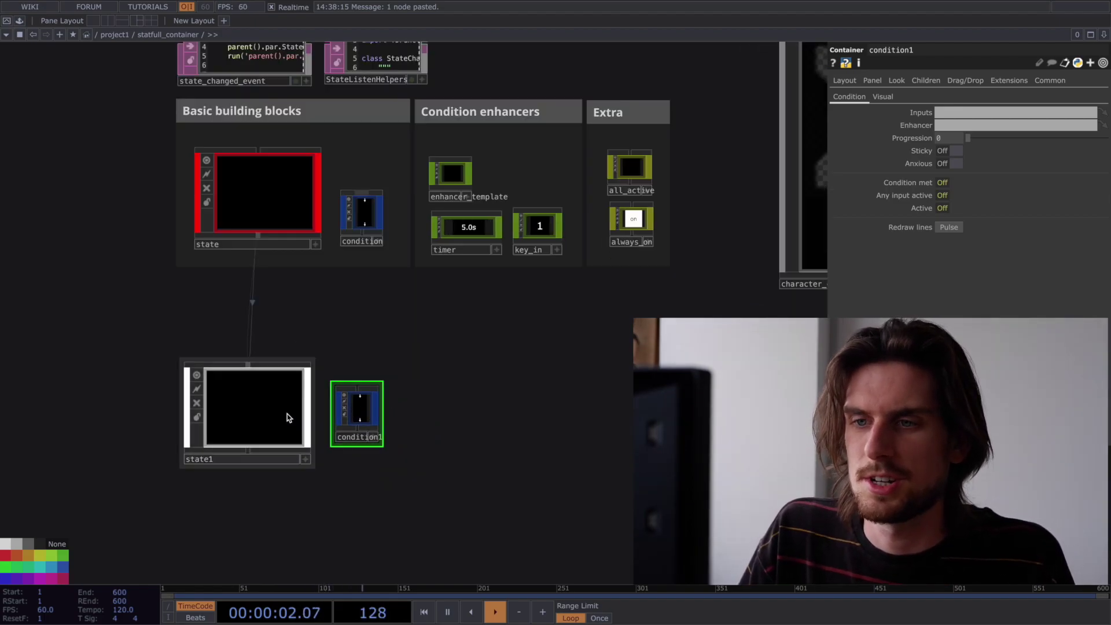
{"action": "left_click", "coordinate": [246, 405]}
{"action": "left_click", "coordinate": [360, 406]}
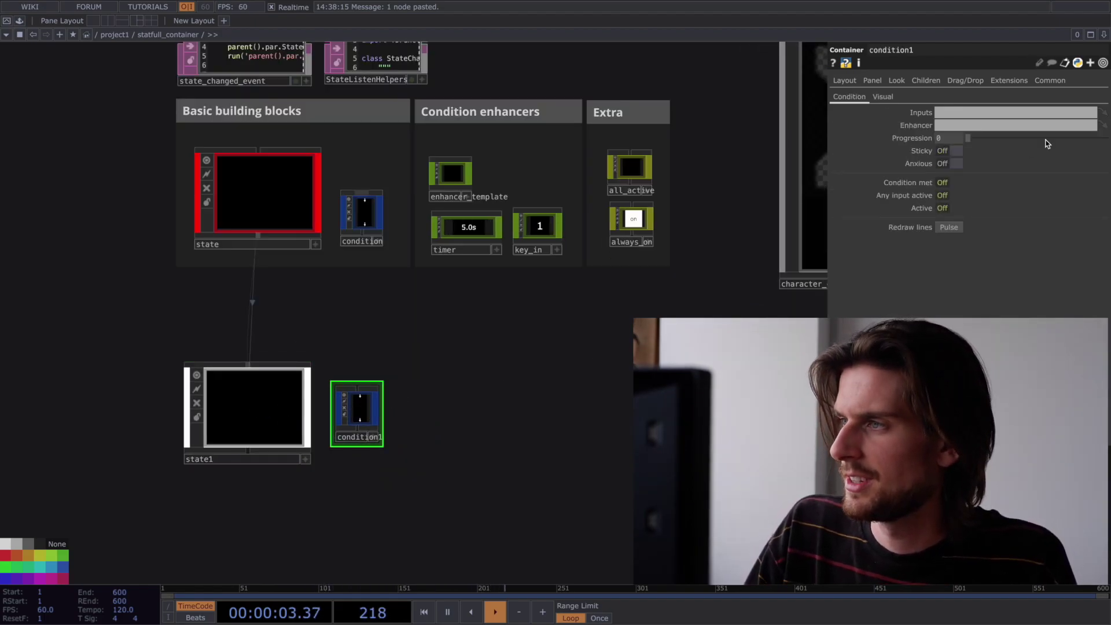
Show the expression behind condition1's Any input active parameter and collapse it again
{"action": "left_click", "coordinate": [946, 113]}
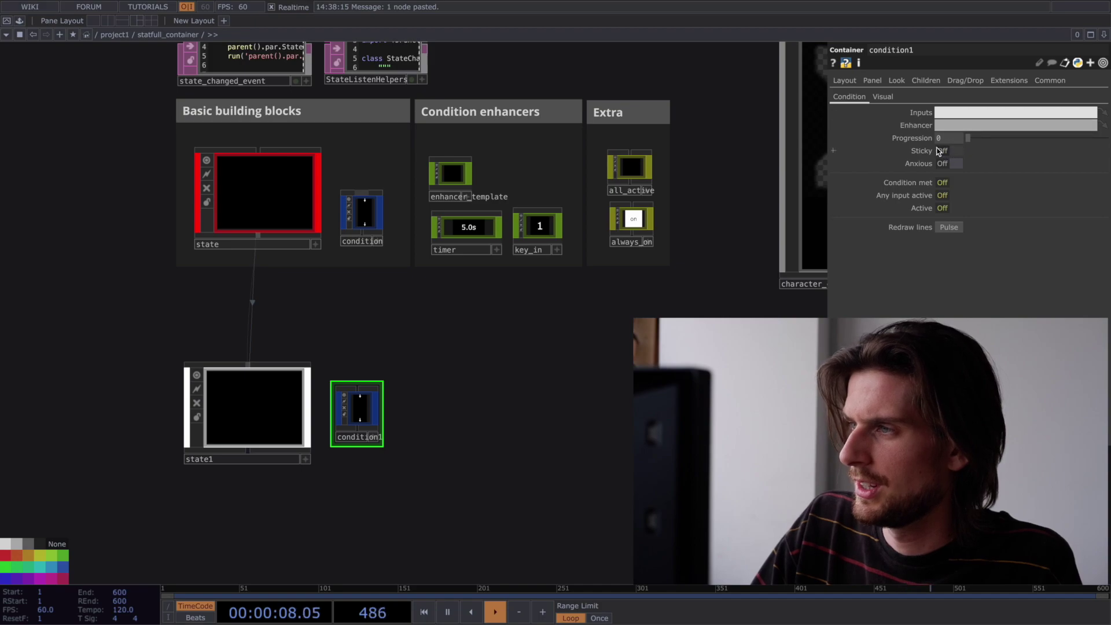
{"action": "left_click", "coordinate": [916, 196]}
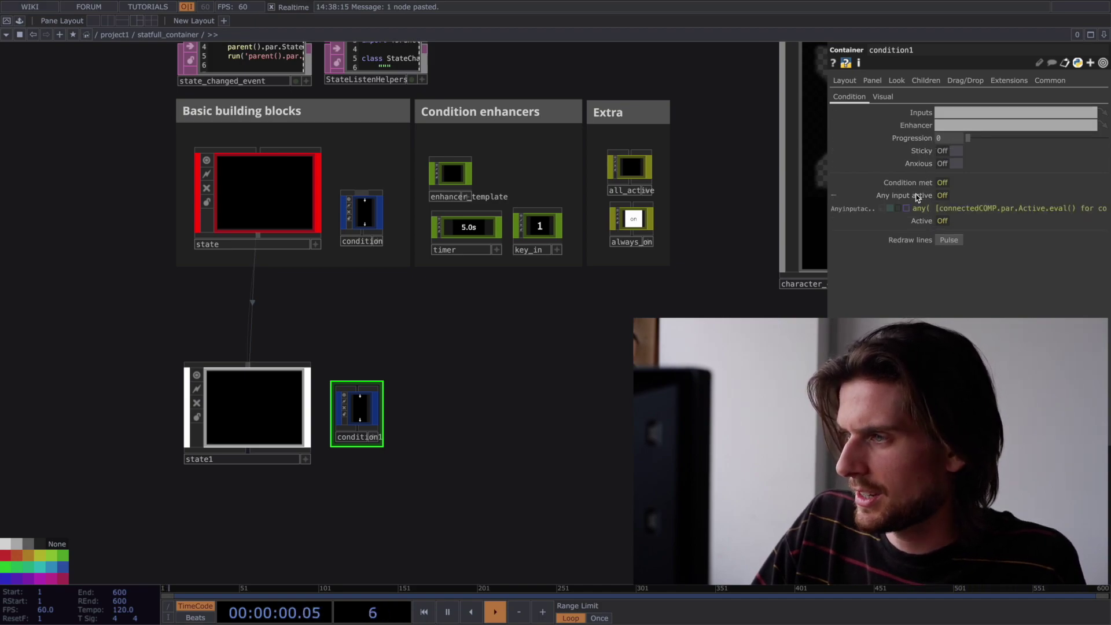
{"action": "left_click", "coordinate": [917, 197]}
{"action": "left_click", "coordinate": [921, 208]}
{"action": "left_click", "coordinate": [922, 208]}
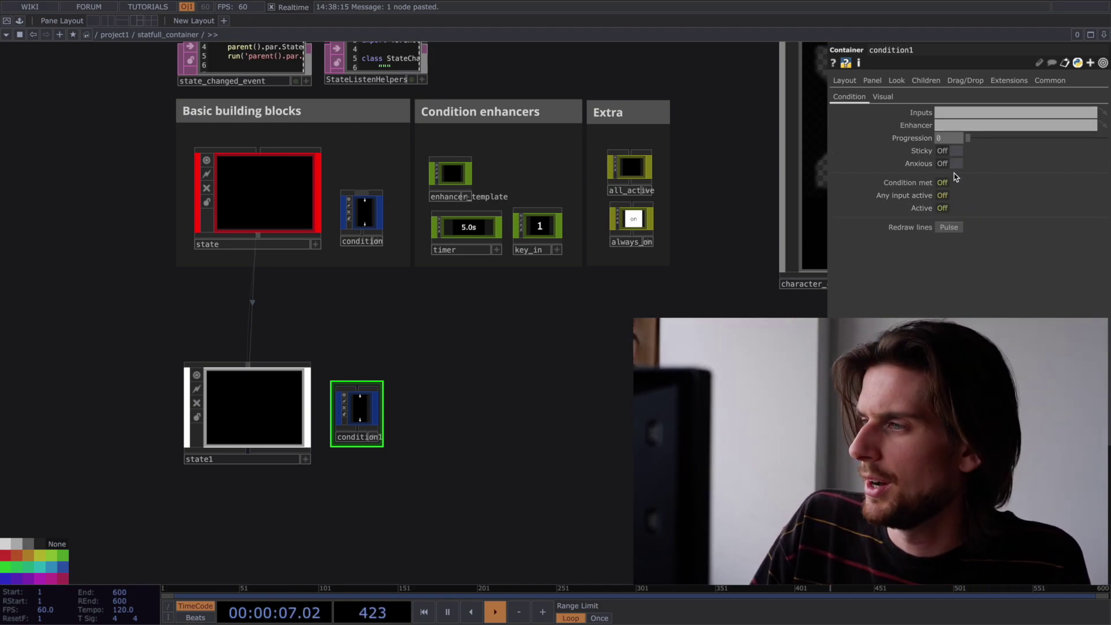
Review condition1's Condition met parameter and the expression of its Active parameter
{"action": "left_click", "coordinate": [907, 182]}
{"action": "left_click", "coordinate": [906, 182]}
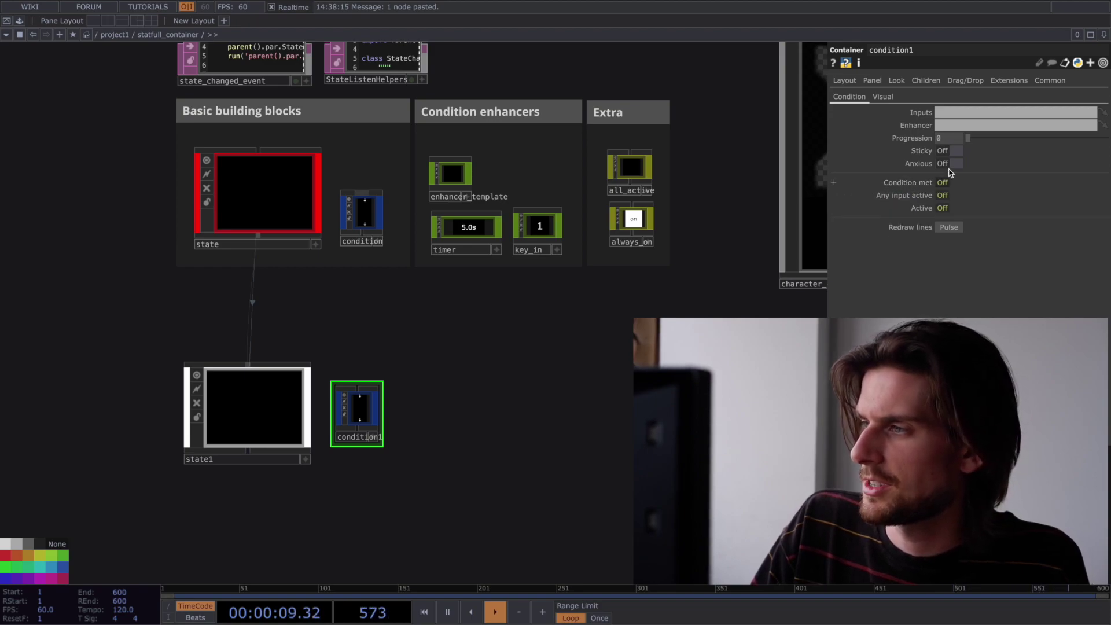
{"action": "mouse_move", "coordinate": [981, 141]}
{"action": "left_mouse_down"}
{"action": "mouse_move", "coordinate": [1107, 137]}
{"action": "mouse_move", "coordinate": [972, 142]}
{"action": "left_mouse_up"}
{"action": "left_click", "coordinate": [907, 208]}
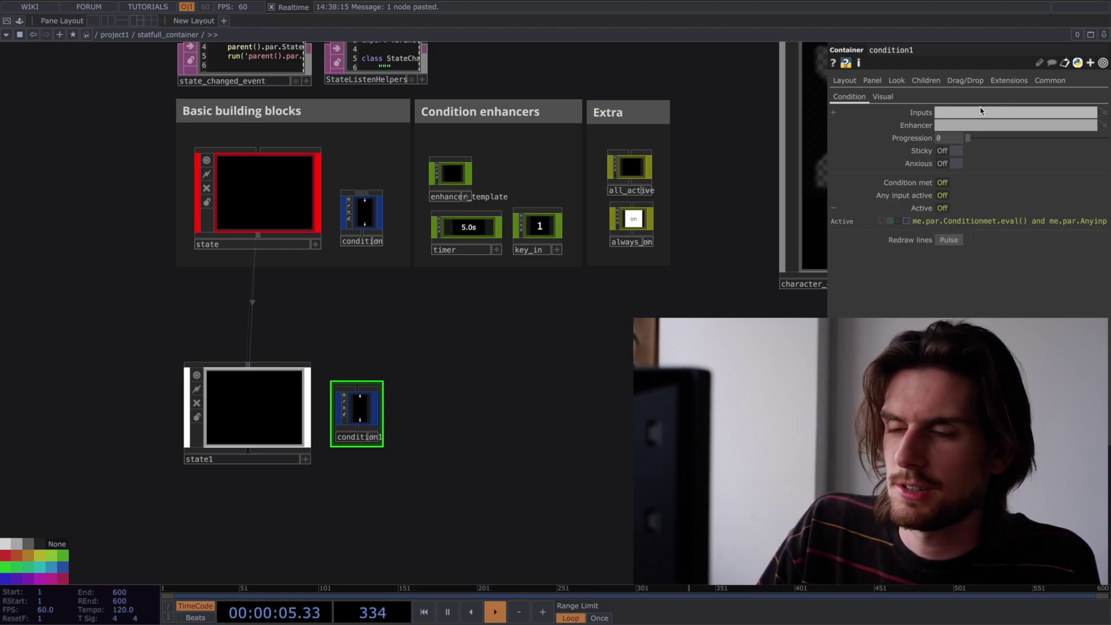
{"action": "left_click", "coordinate": [922, 208]}
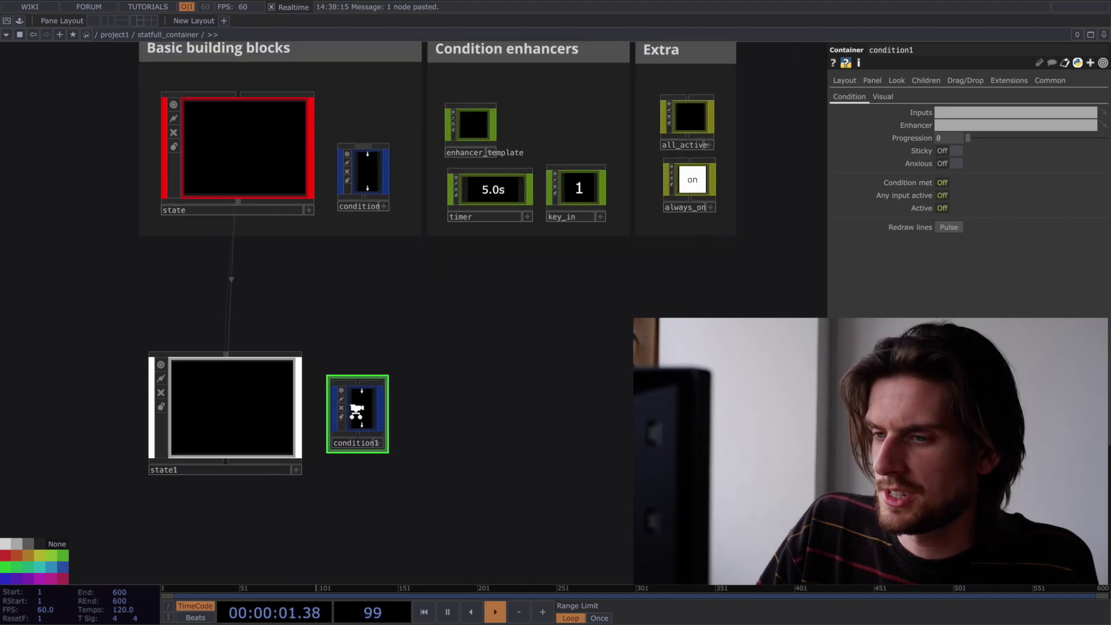
View the operators inside condition1 that draw its arrows, and go back up to check its Sticky option
{"action": "scroll", "coordinate": [359, 405], "scroll_direction": "up", "scroll_amount": 5}
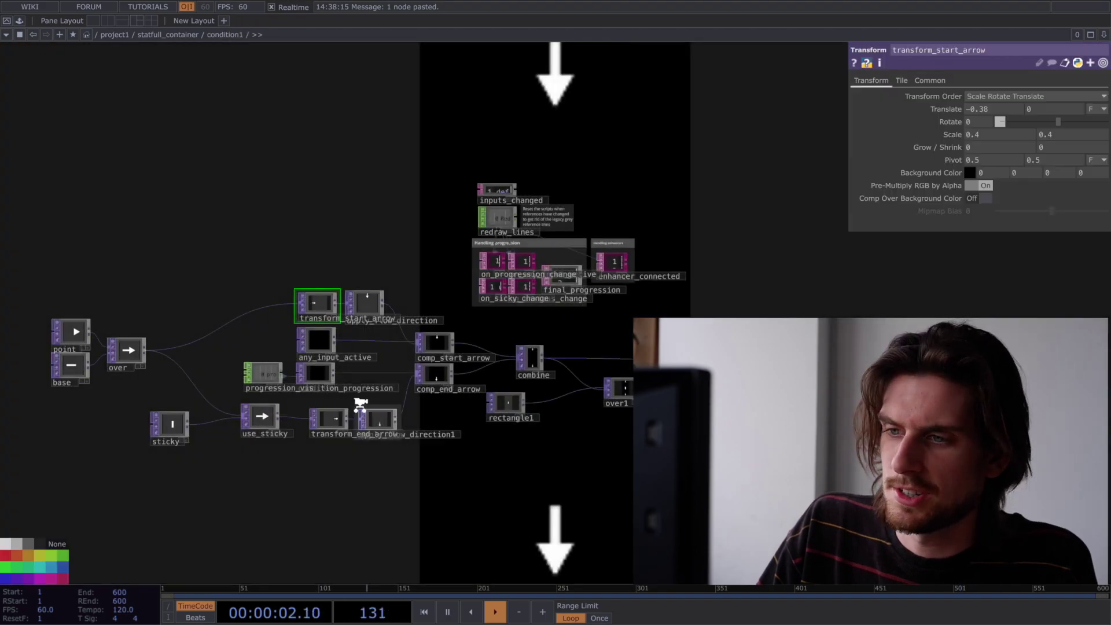
{"action": "left_click_drag", "start_coordinate": [347, 222], "coordinate": [338, 230]}
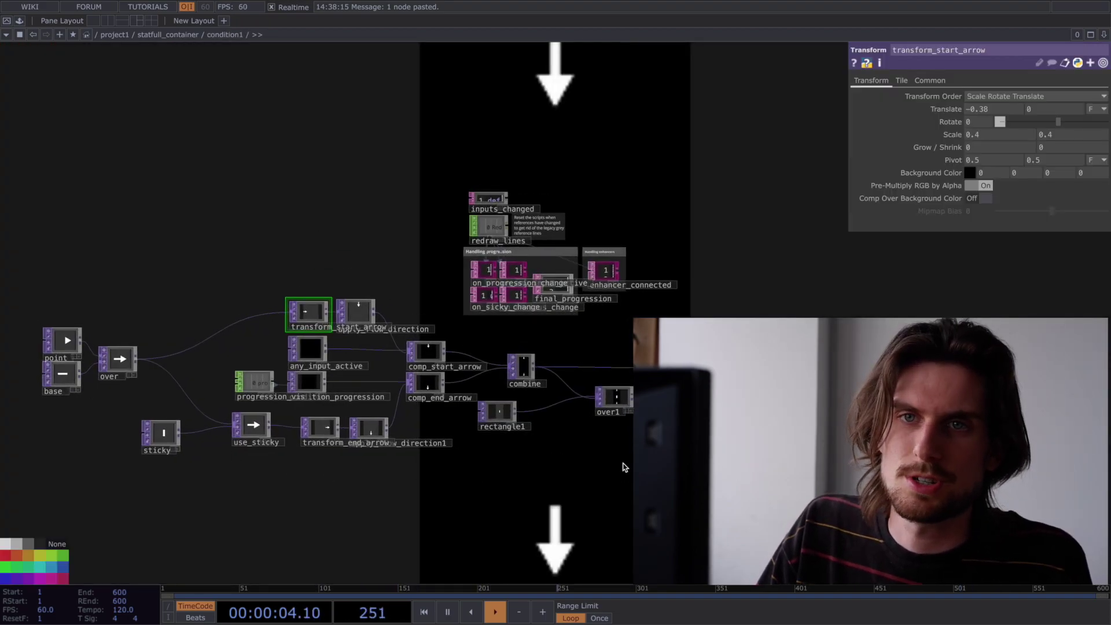
{"action": "middle_click", "coordinate": [427, 386]}
{"action": "key", "text": "u"}
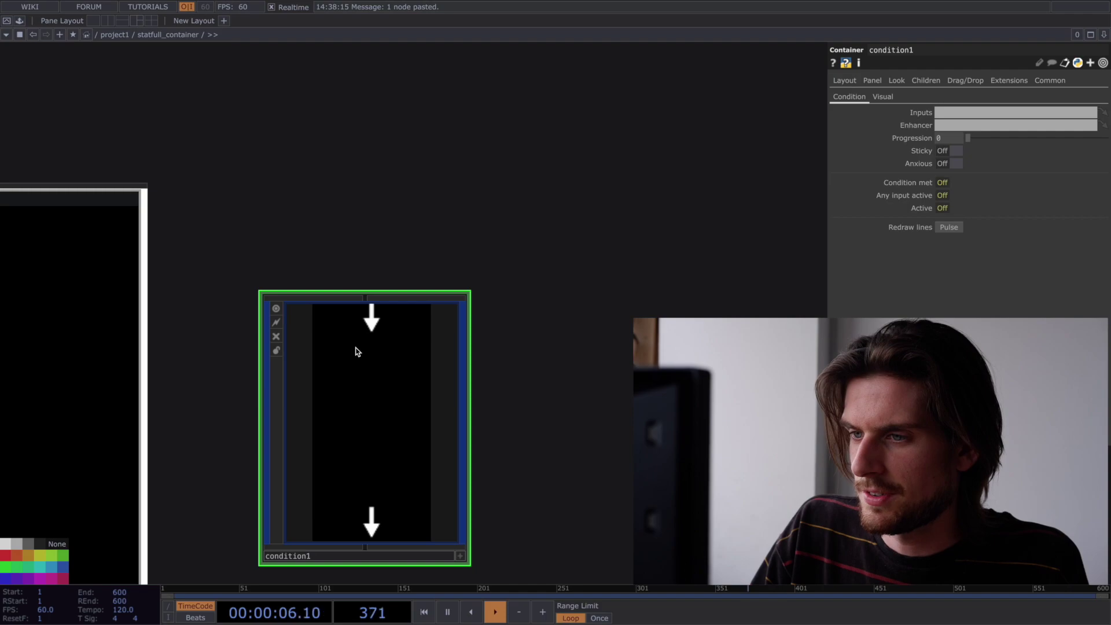
{"action": "left_click", "coordinate": [949, 151]}
{"action": "scroll", "coordinate": [364, 387], "scroll_direction": "down", "scroll_amount": 1}
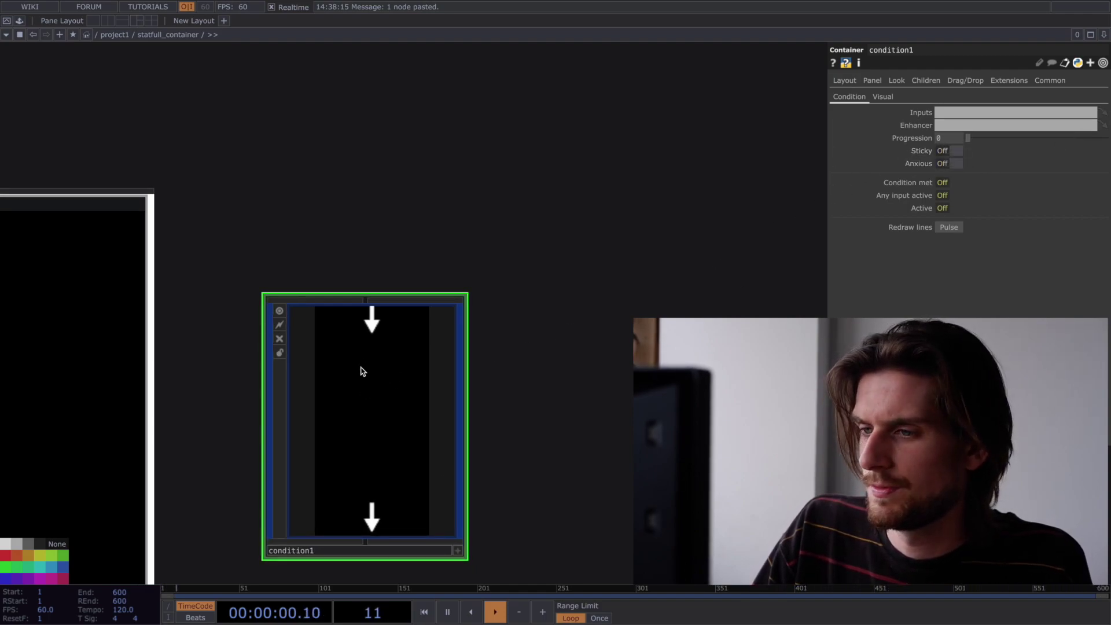
Reopen condition1's network and examine the reference-line reset, Handling progression and Handling enhancers scripts before going back up
{"action": "middle_click_drag", "start_coordinate": [365, 421], "coordinate": [409, 401]}
{"action": "left_click_drag", "start_coordinate": [368, 282], "coordinate": [202, 297]}
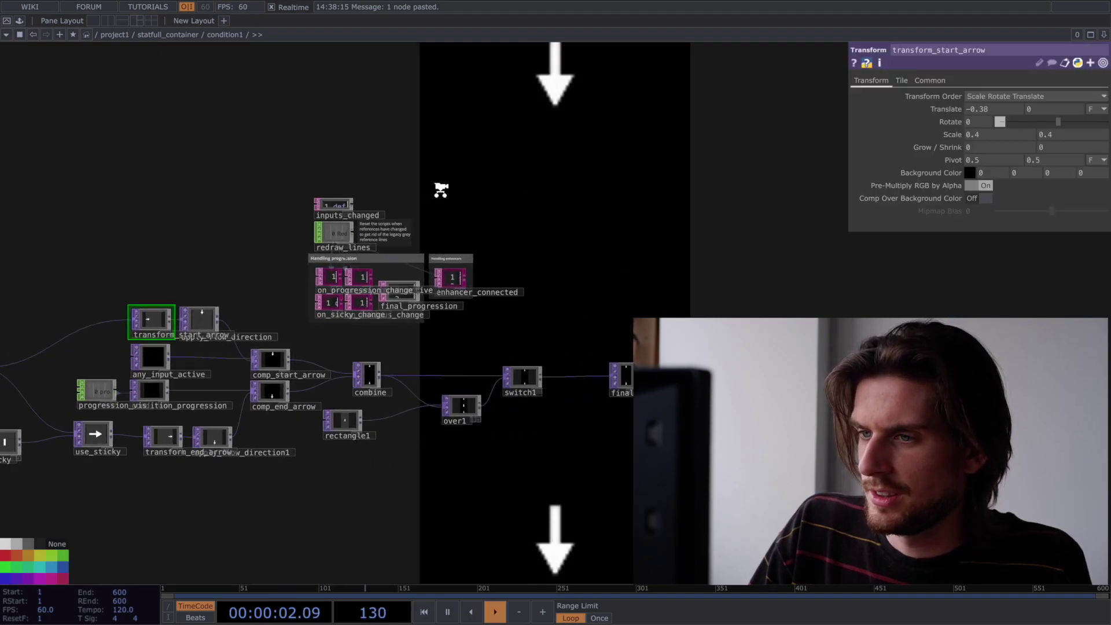
{"action": "middle_click_drag", "start_coordinate": [441, 188], "coordinate": [572, 209]}
{"action": "left_click_drag", "start_coordinate": [552, 249], "coordinate": [622, 181]}
{"action": "middle_click_drag", "start_coordinate": [621, 181], "coordinate": [644, 191]}
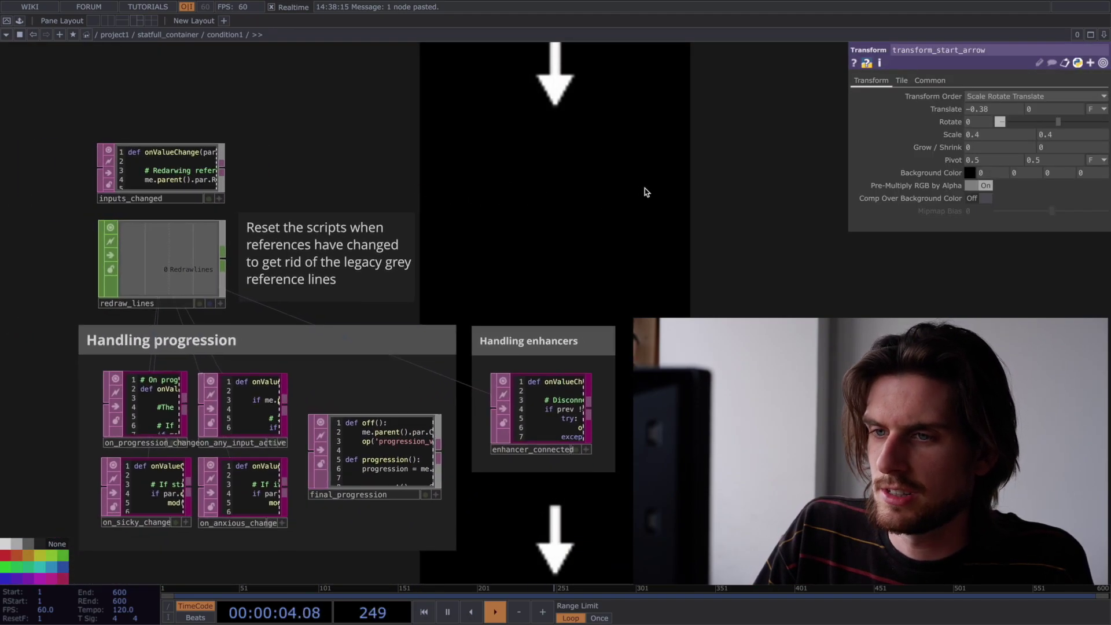
{"action": "left_click_drag", "start_coordinate": [66, 97], "coordinate": [466, 313]}
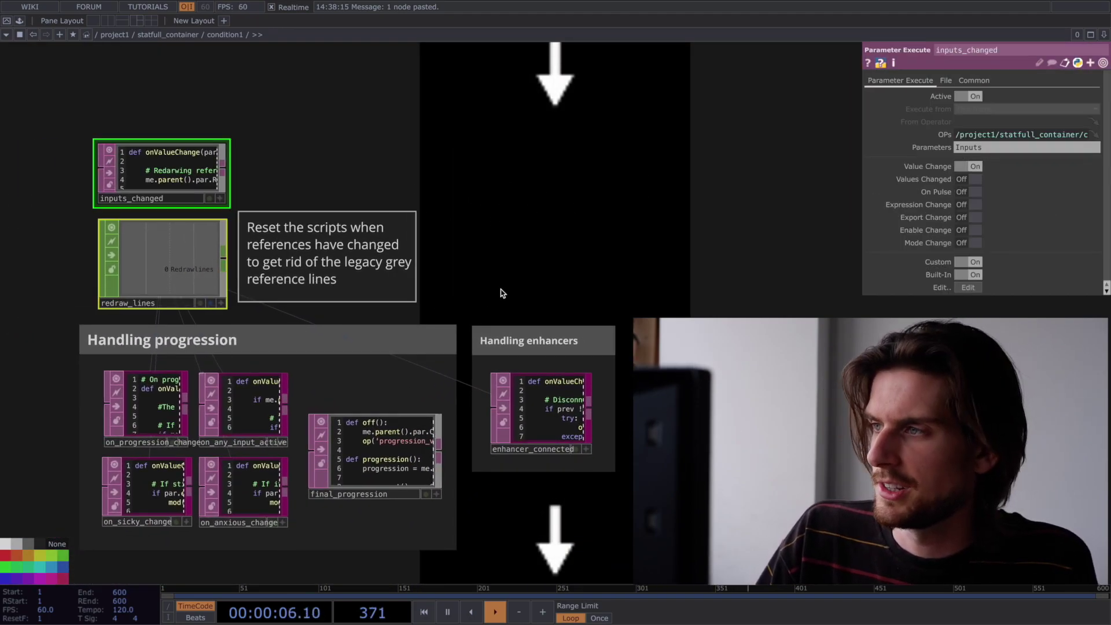
{"action": "scroll", "coordinate": [639, 272], "scroll_direction": "right", "scroll_amount": 1}
{"action": "left_click", "coordinate": [639, 271]}
{"action": "key", "text": "u"}
Turn on condition1's Sticky option to check its effect on the end arrow, and turn it off again
{"action": "left_click_drag", "start_coordinate": [735, 248], "coordinate": [494, 238]}
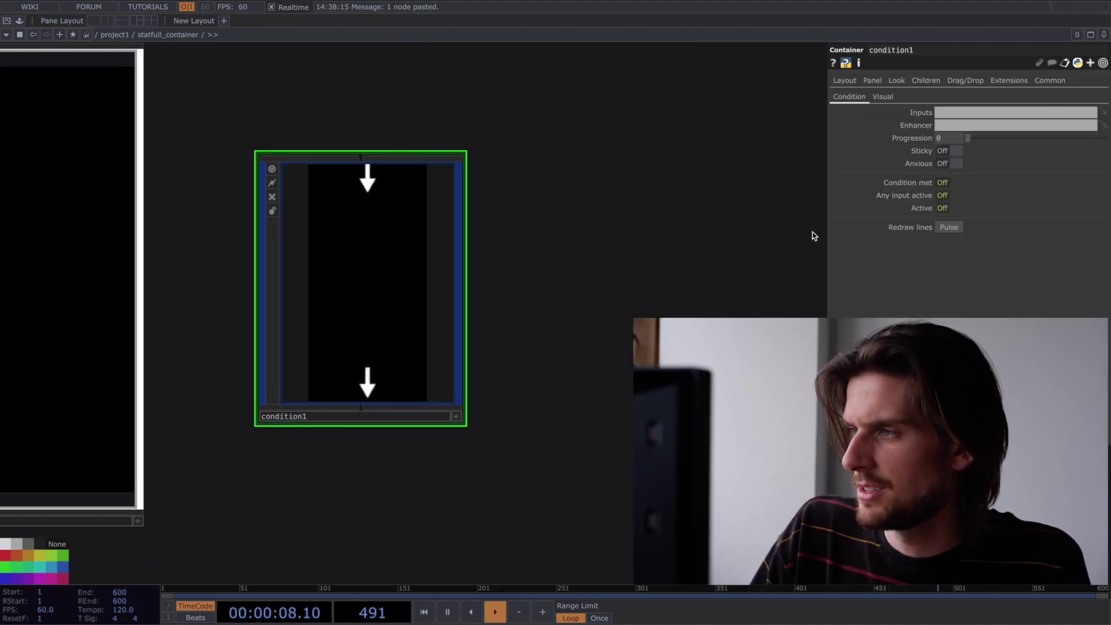
{"action": "left_click", "coordinate": [951, 151]}
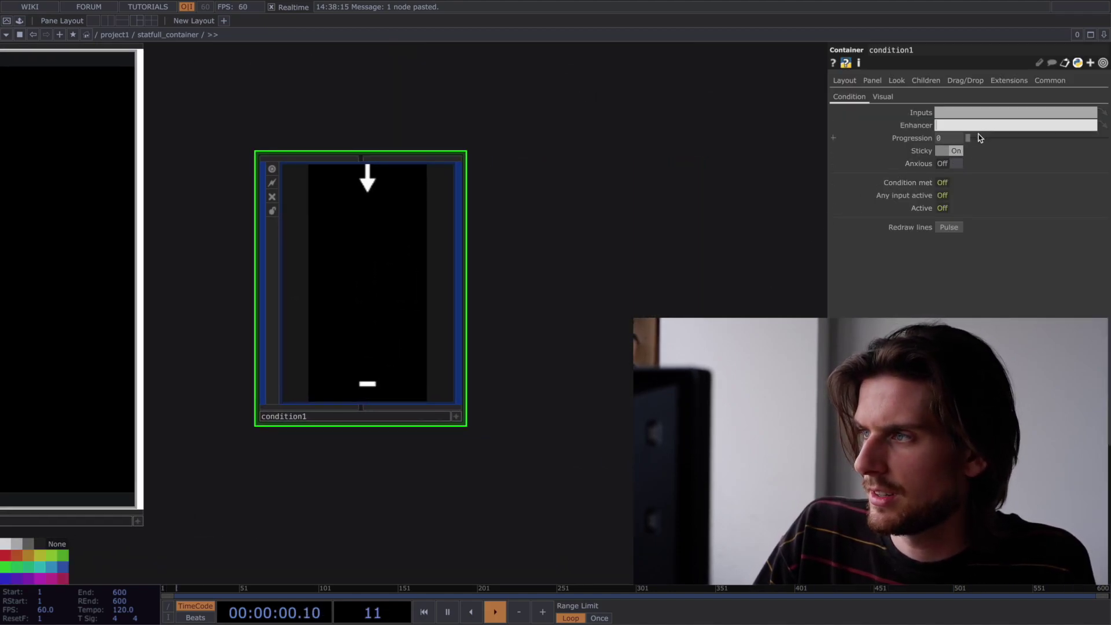
{"action": "left_click_drag", "start_coordinate": [978, 137], "coordinate": [1050, 138]}
{"action": "left_click", "coordinate": [948, 151]}
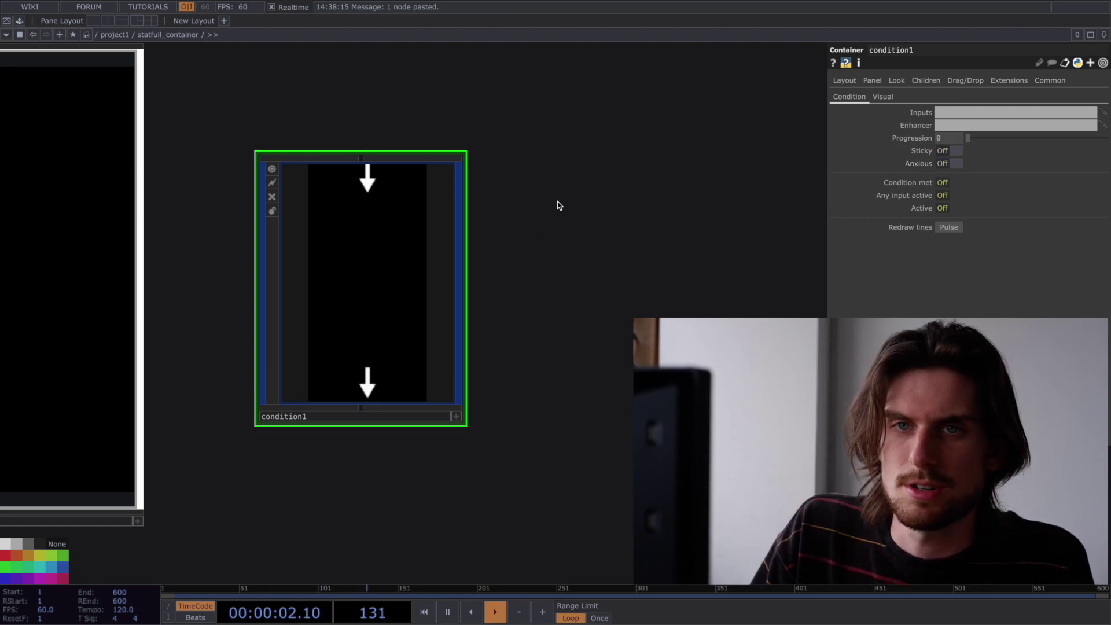
Enter the timer enhancer, examine its timer operators and The value that's used section, and go back up
{"action": "scroll", "coordinate": [562, 250], "scroll_direction": "down", "scroll_amount": 5}
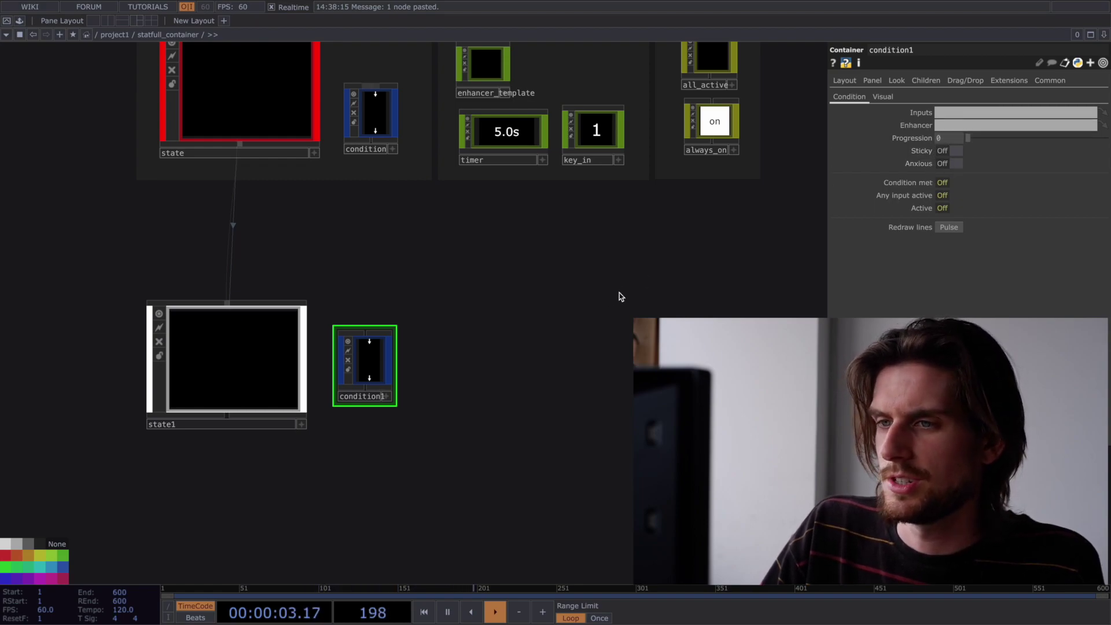
{"action": "scroll", "coordinate": [637, 292], "scroll_direction": "down", "scroll_amount": 3}
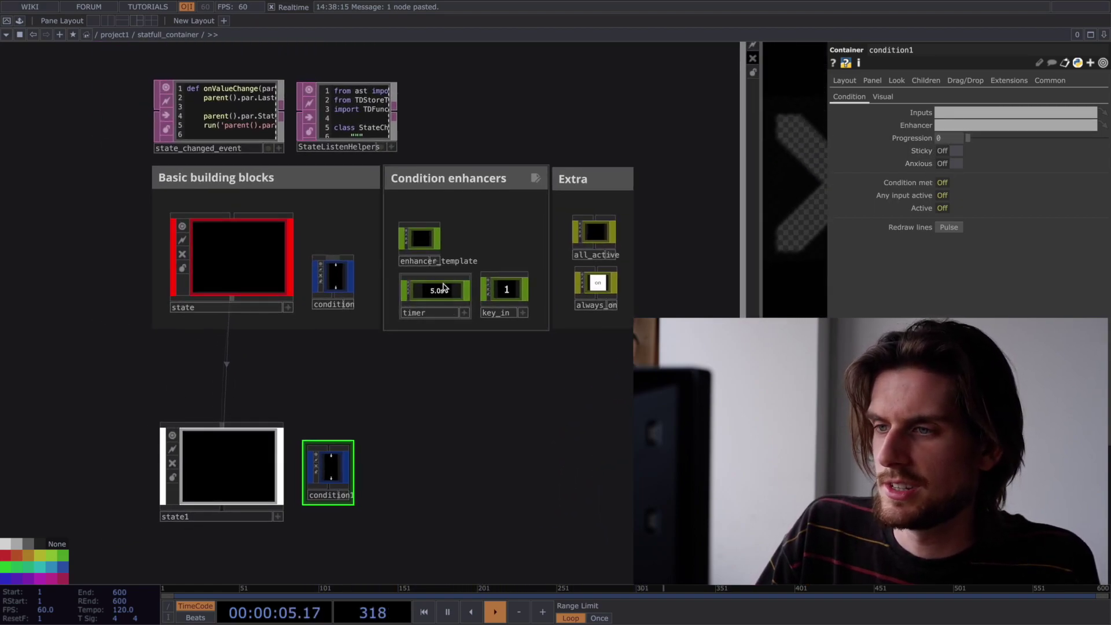
{"action": "left_click", "coordinate": [443, 295]}
{"action": "key", "text": "i"}
{"action": "left_click_drag", "start_coordinate": [665, 119], "coordinate": [317, 451]}
{"action": "scroll", "coordinate": [345, 442], "scroll_direction": "up", "scroll_amount": 2}
{"action": "left_click_drag", "start_coordinate": [534, 127], "coordinate": [774, 395]}
{"action": "right_click_drag", "start_coordinate": [774, 395], "coordinate": [774, 395]}
{"action": "left_click_drag", "start_coordinate": [448, 422], "coordinate": [425, 459]}
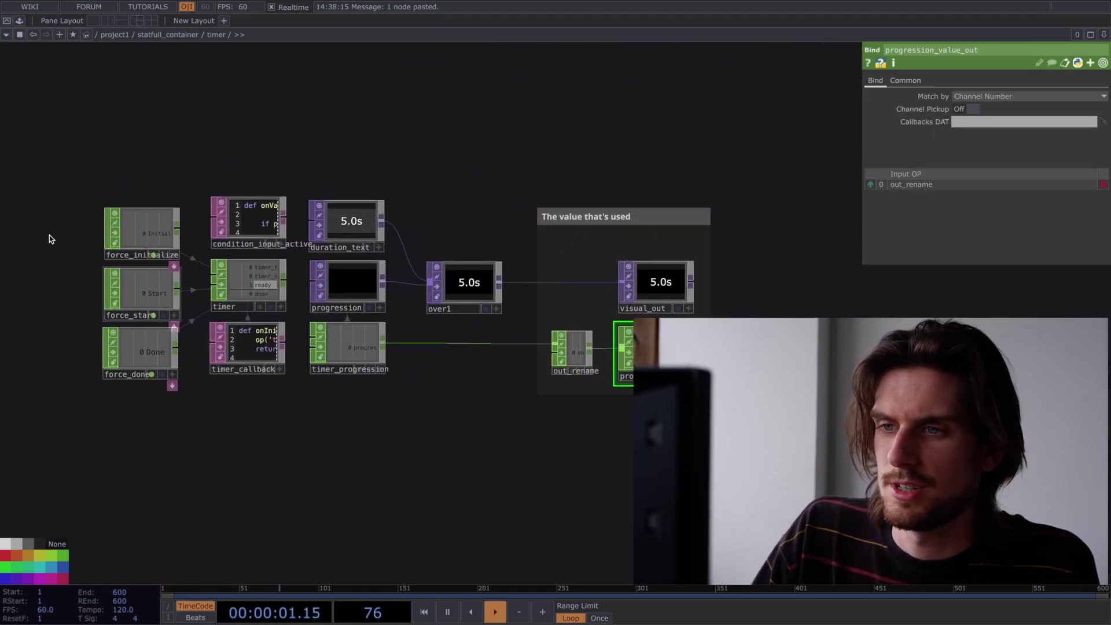
{"action": "right_click_drag", "start_coordinate": [72, 118], "coordinate": [422, 369]}
{"action": "key", "text": "u"}
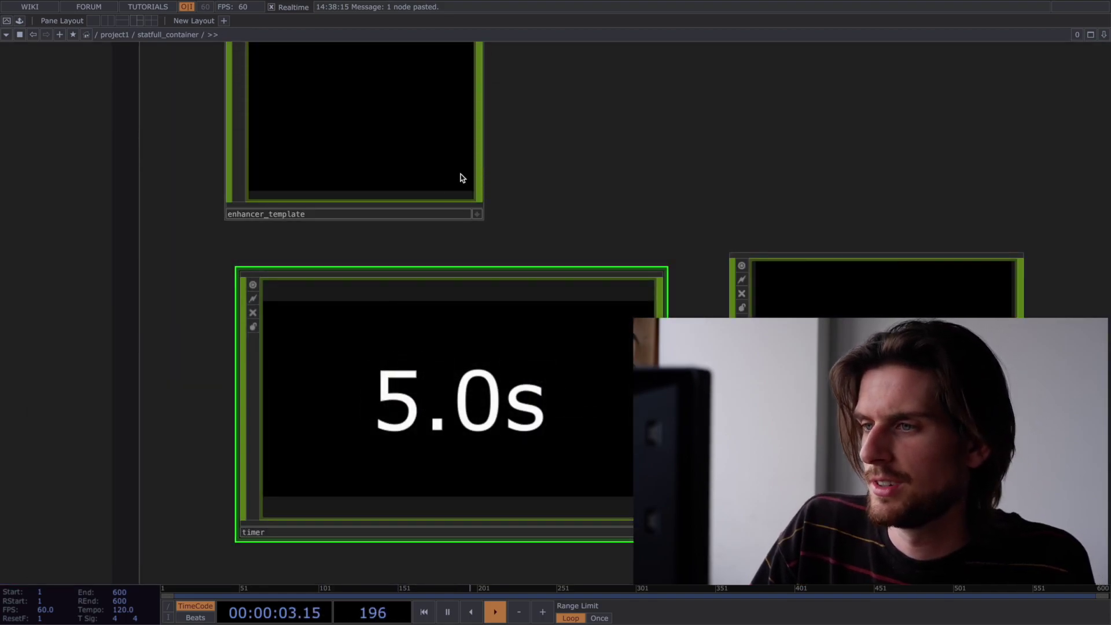
Enter the key_in enhancer to examine its keyboard input chain and return to the parent network
{"action": "left_click_drag", "start_coordinate": [653, 149], "coordinate": [442, 202]}
{"action": "left_click", "coordinate": [518, 357]}
{"action": "key", "text": "i"}
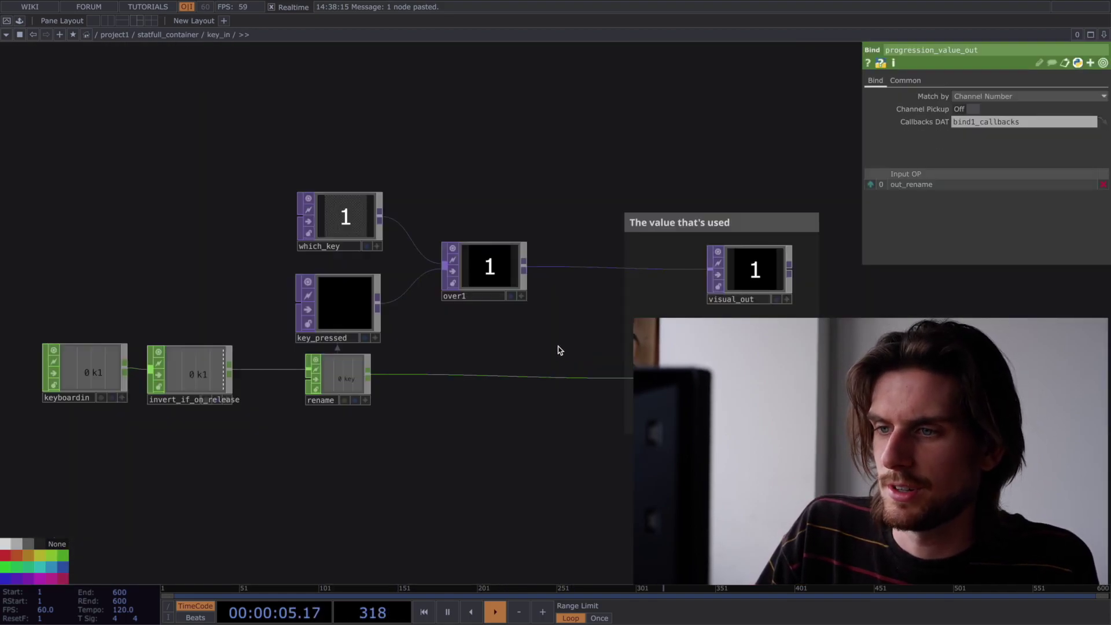
{"action": "key", "text": "u"}
Open enhancer_template to examine its progression and output operators, and go back up
{"action": "left_click_drag", "start_coordinate": [558, 154], "coordinate": [597, 312]}
{"action": "scroll", "coordinate": [604, 312], "scroll_direction": "down", "scroll_amount": 3}
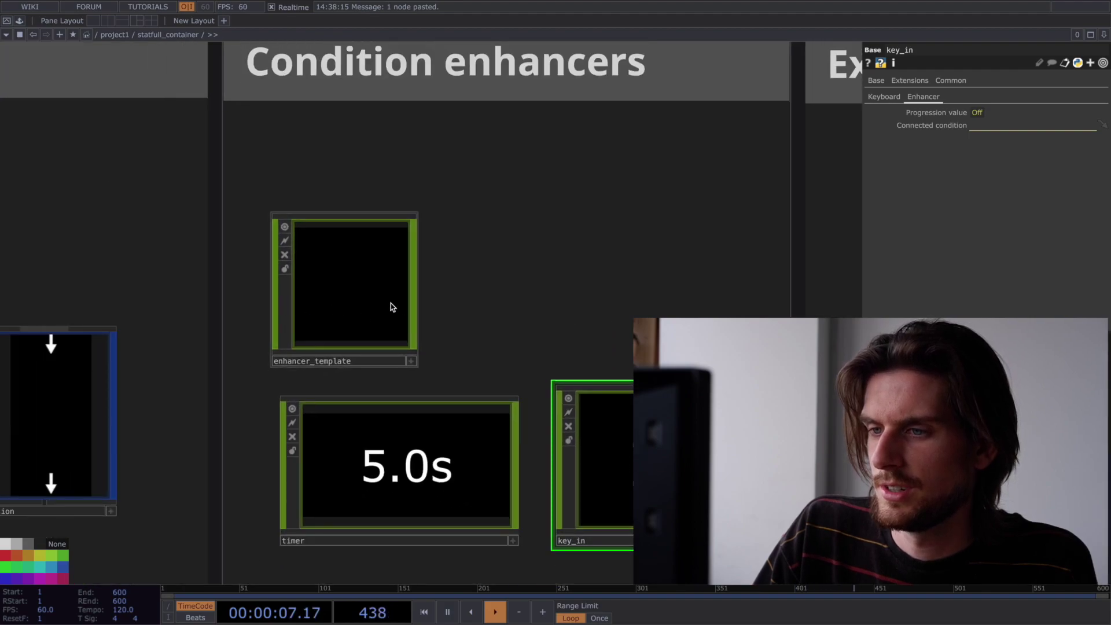
{"action": "left_click", "coordinate": [390, 303]}
{"action": "key", "text": "i"}
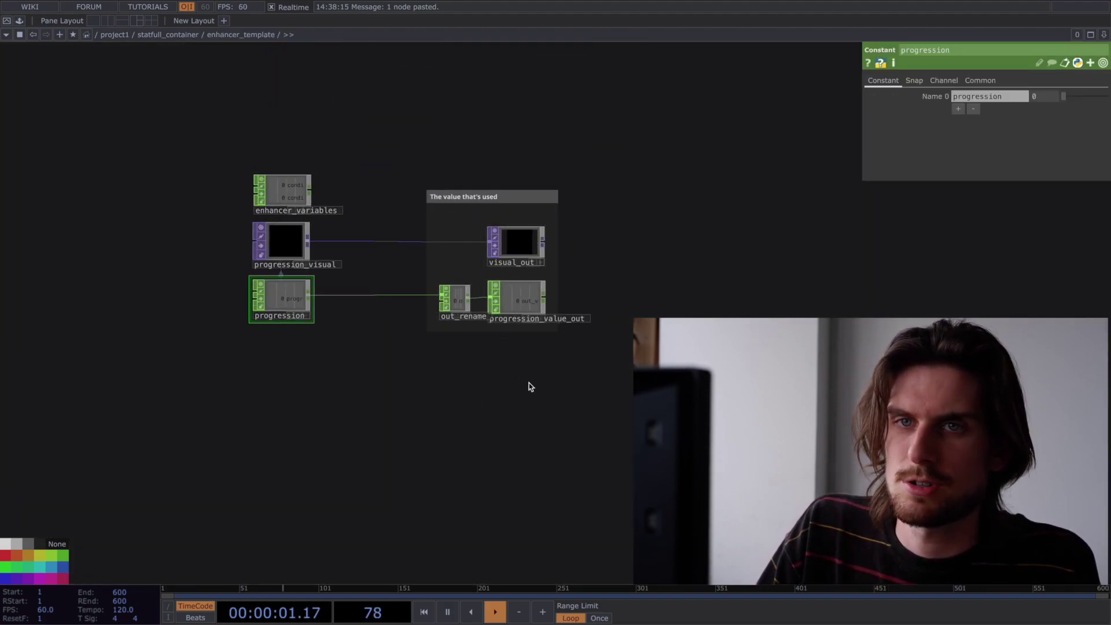
{"action": "key", "text": "u"}
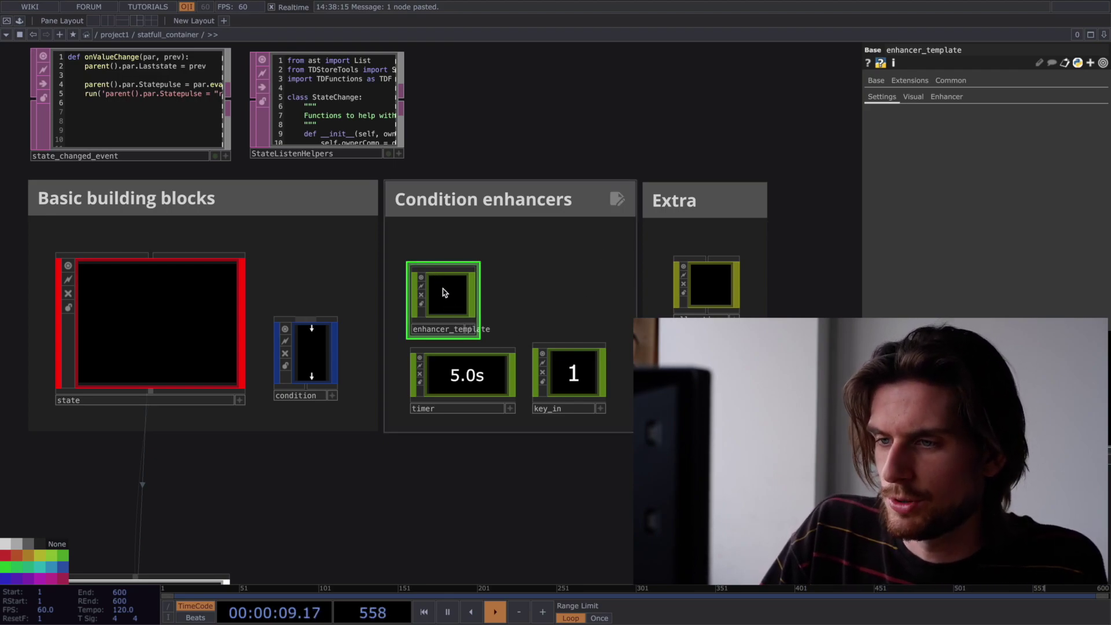
Select the original condition container in Basic building blocks to review its parameters alongside the whole network
{"action": "left_click", "coordinate": [322, 356]}
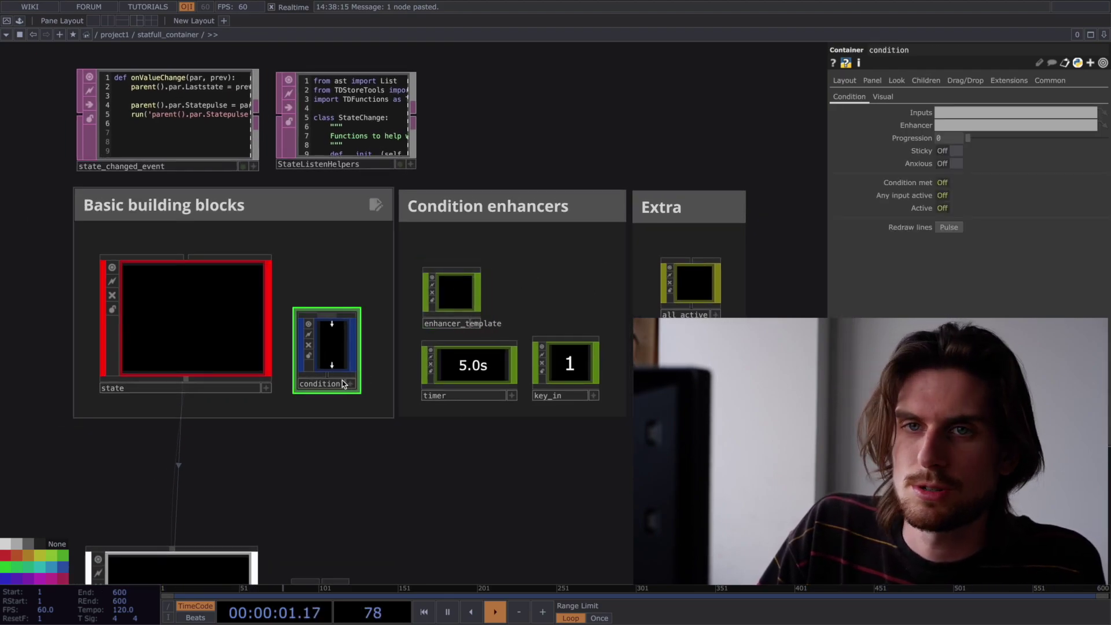
{"action": "left_click_drag", "start_coordinate": [554, 480], "coordinate": [510, 451]}
{"action": "scroll", "coordinate": [509, 442], "scroll_direction": "down", "scroll_amount": 3}
{"action": "left_click_drag", "start_coordinate": [565, 493], "coordinate": [545, 408]}
{"action": "scroll", "coordinate": [511, 414], "scroll_direction": "down", "scroll_amount": 2}
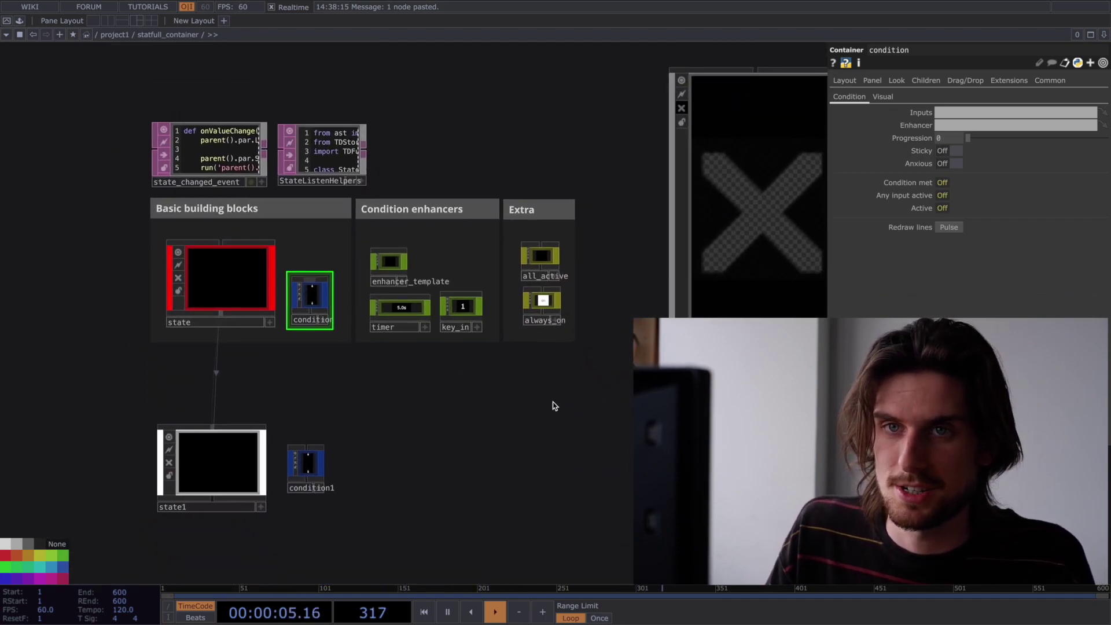